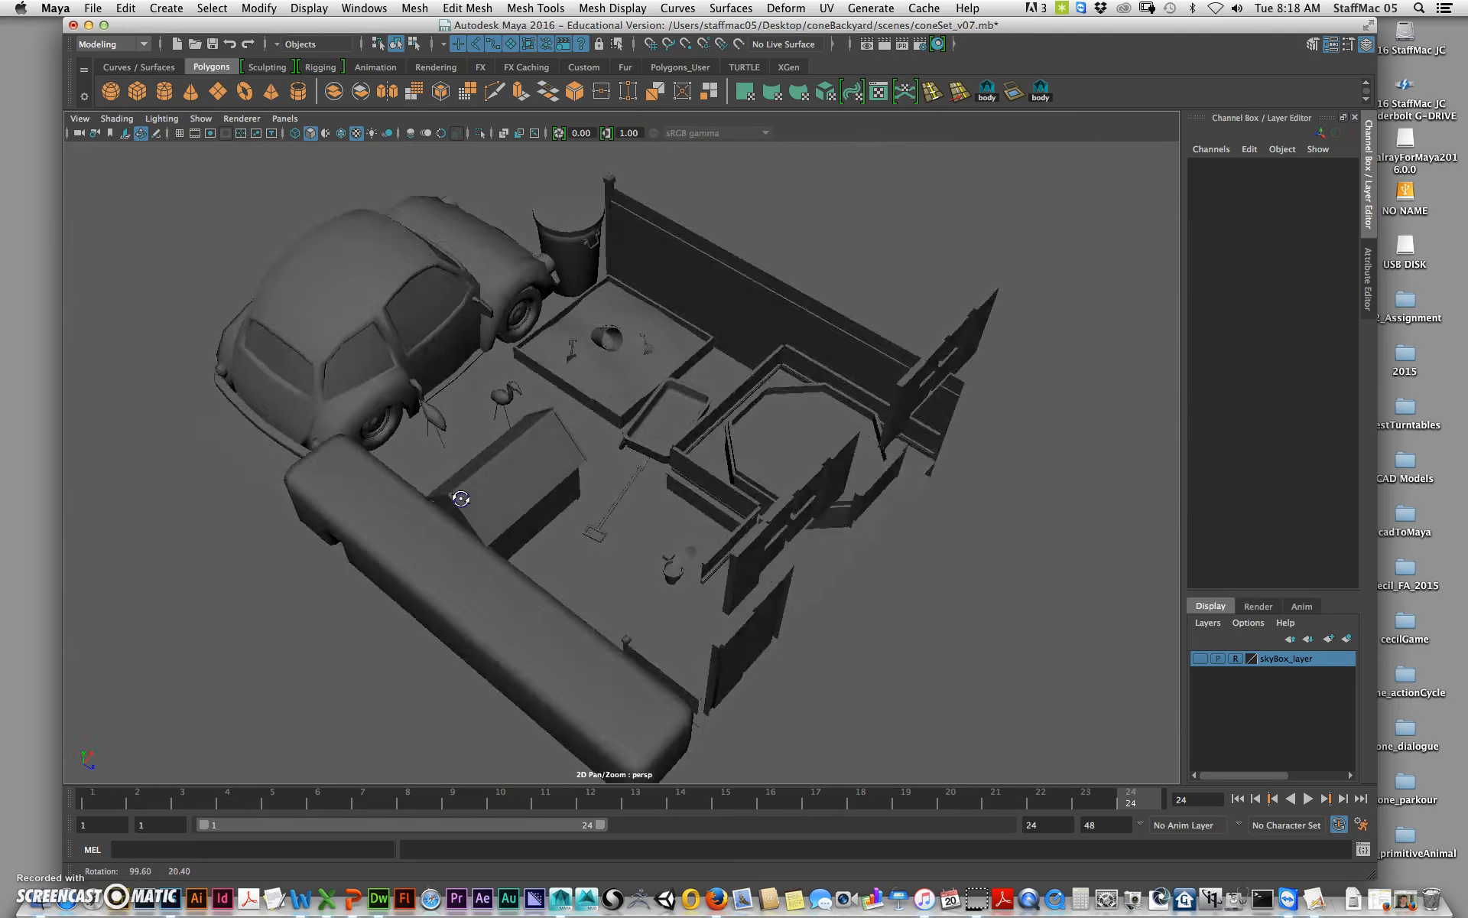
# Step: Survey the backyard scene by orbiting and zooming around the car, planter and fences
pyautogui.keyDown('alt'); pyautogui.moveTo(475, 462); pyautogui.dragTo(813, 426, button='right'); pyautogui.keyUp('alt')
pyautogui.keyDown('alt'); pyautogui.moveTo(635, 554); pyautogui.dragTo(703, 660, button='middle'); pyautogui.keyUp('alt')
pyautogui.keyDown('alt'); pyautogui.moveTo(703, 659); pyautogui.dragTo(708, 492); pyautogui.keyUp('alt')
pyautogui.keyDown('alt'); pyautogui.moveTo(709, 491); pyautogui.dragTo(1059, 453, button='right'); pyautogui.keyUp('alt')
pyautogui.keyDown('alt'); pyautogui.moveTo(1060, 453); pyautogui.dragTo(750, 699); pyautogui.keyUp('alt')
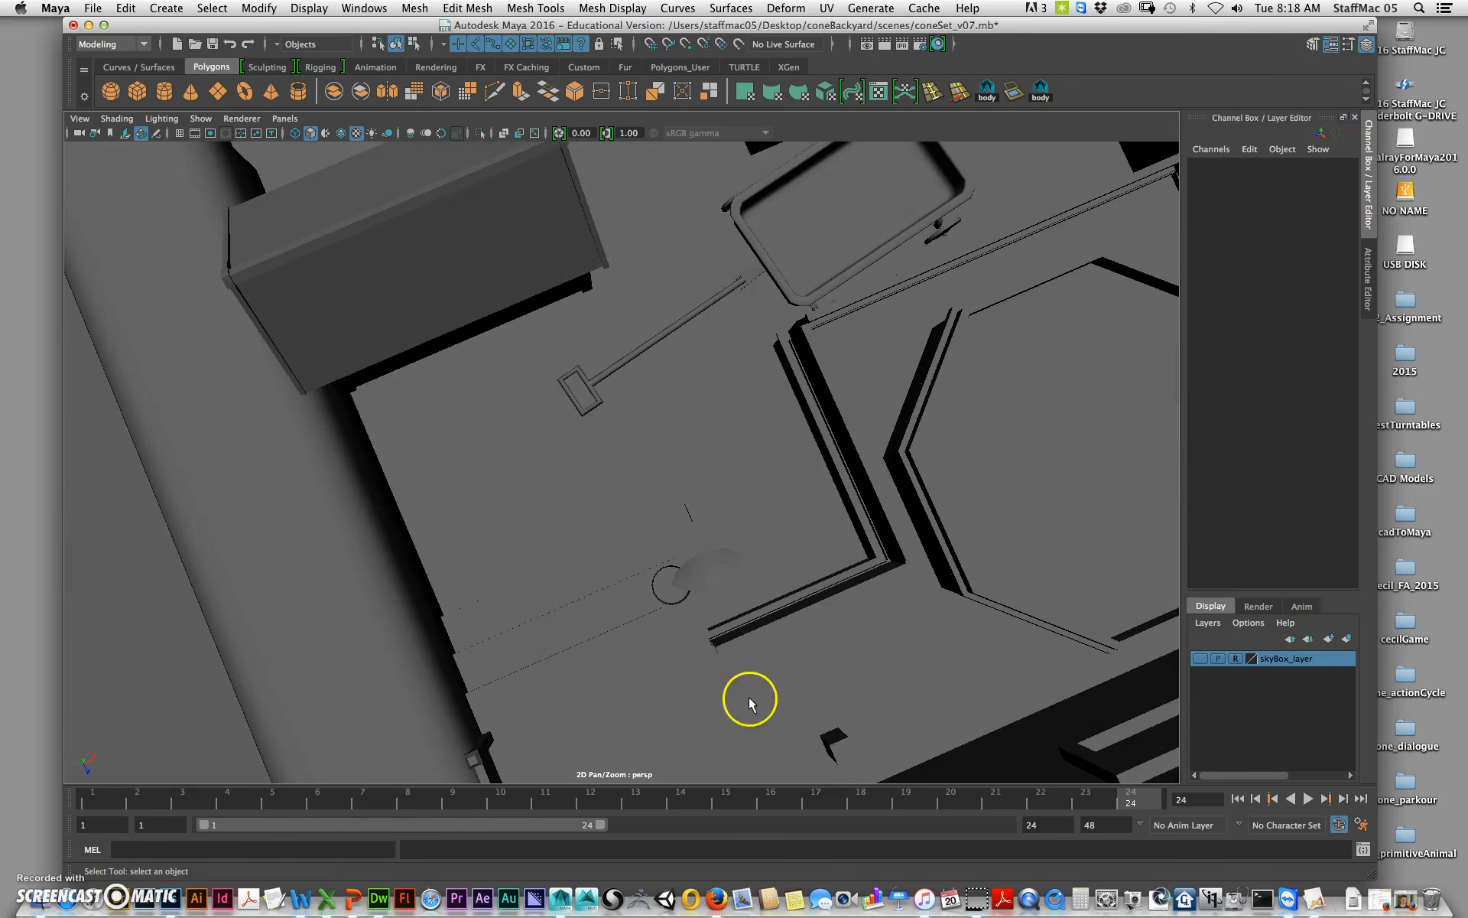
pyautogui.keyDown('alt'); pyautogui.moveTo(657, 233); pyautogui.dragTo(730, 282); pyautogui.keyUp('alt')
pyautogui.keyDown('alt'); pyautogui.moveTo(374, 407); pyautogui.dragTo(678, 447, button='middle'); pyautogui.keyUp('alt')
pyautogui.keyDown('alt'); pyautogui.moveTo(679, 447); pyautogui.dragTo(463, 425); pyautogui.keyUp('alt')
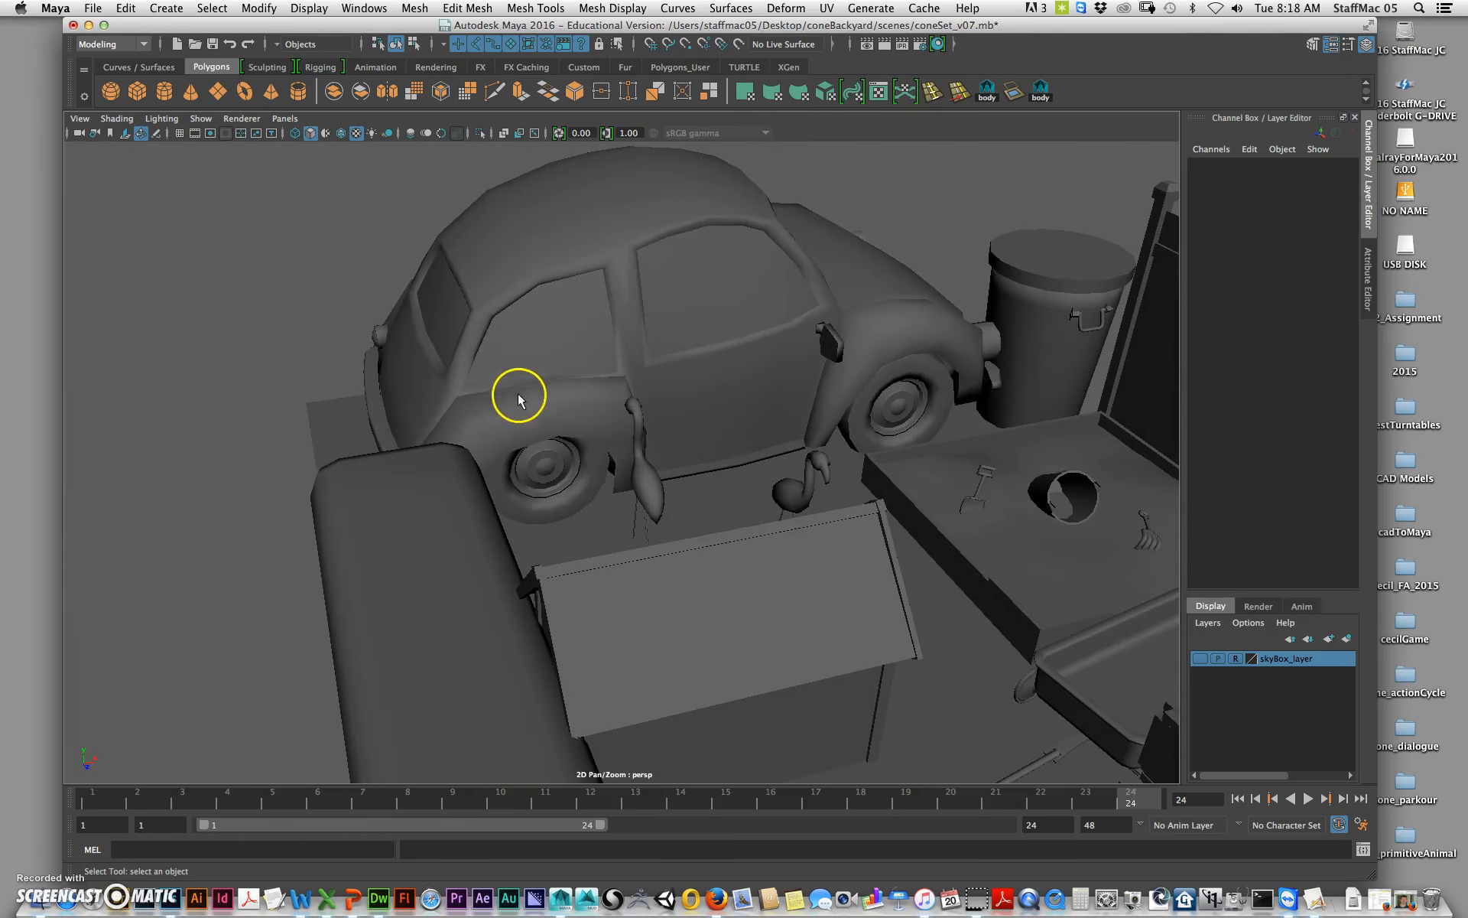
# Step: Select the flamingo body mesh standing in the planter beside the car
pyautogui.click(523, 396)
pyautogui.keyDown('alt'); pyautogui.moveTo(656, 458); pyautogui.dragTo(595, 433); pyautogui.keyUp('alt')
pyautogui.click(750, 384)
pyautogui.click(821, 413)
pyautogui.keyDown('alt'); pyautogui.moveTo(595, 432); pyautogui.dragTo(1186, 516, button='right'); pyautogui.keyUp('alt')
pyautogui.keyDown('alt'); pyautogui.moveTo(741, 362); pyautogui.dragTo(815, 406); pyautogui.keyUp('alt')
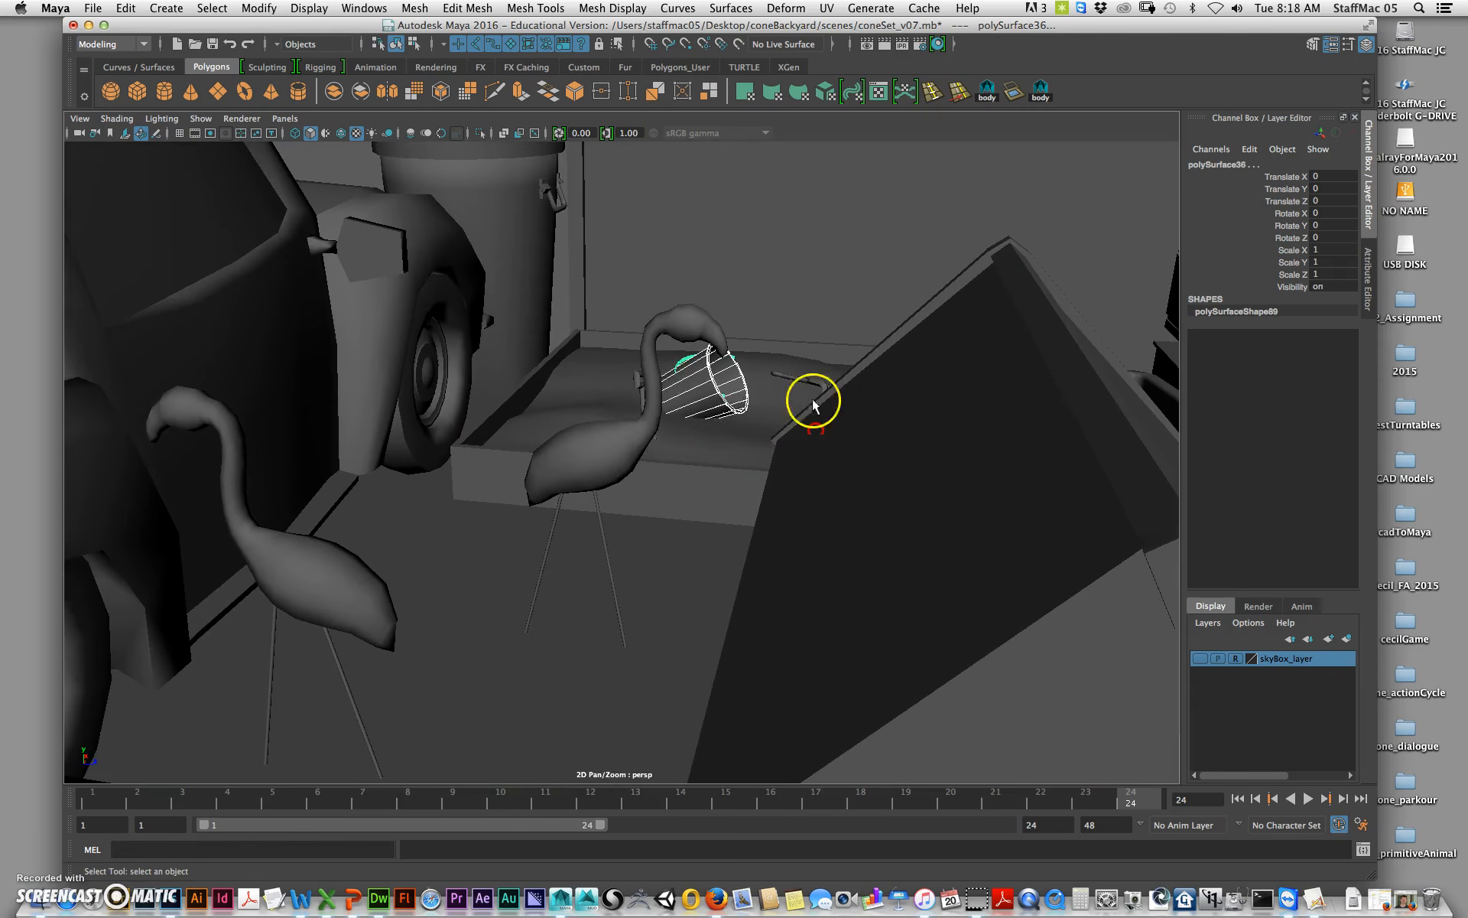
pyautogui.click(641, 456)
pyautogui.click(644, 460)
pyautogui.keyDown('alt'); pyautogui.moveTo(644, 460); pyautogui.dragTo(626, 428); pyautogui.keyUp('alt')
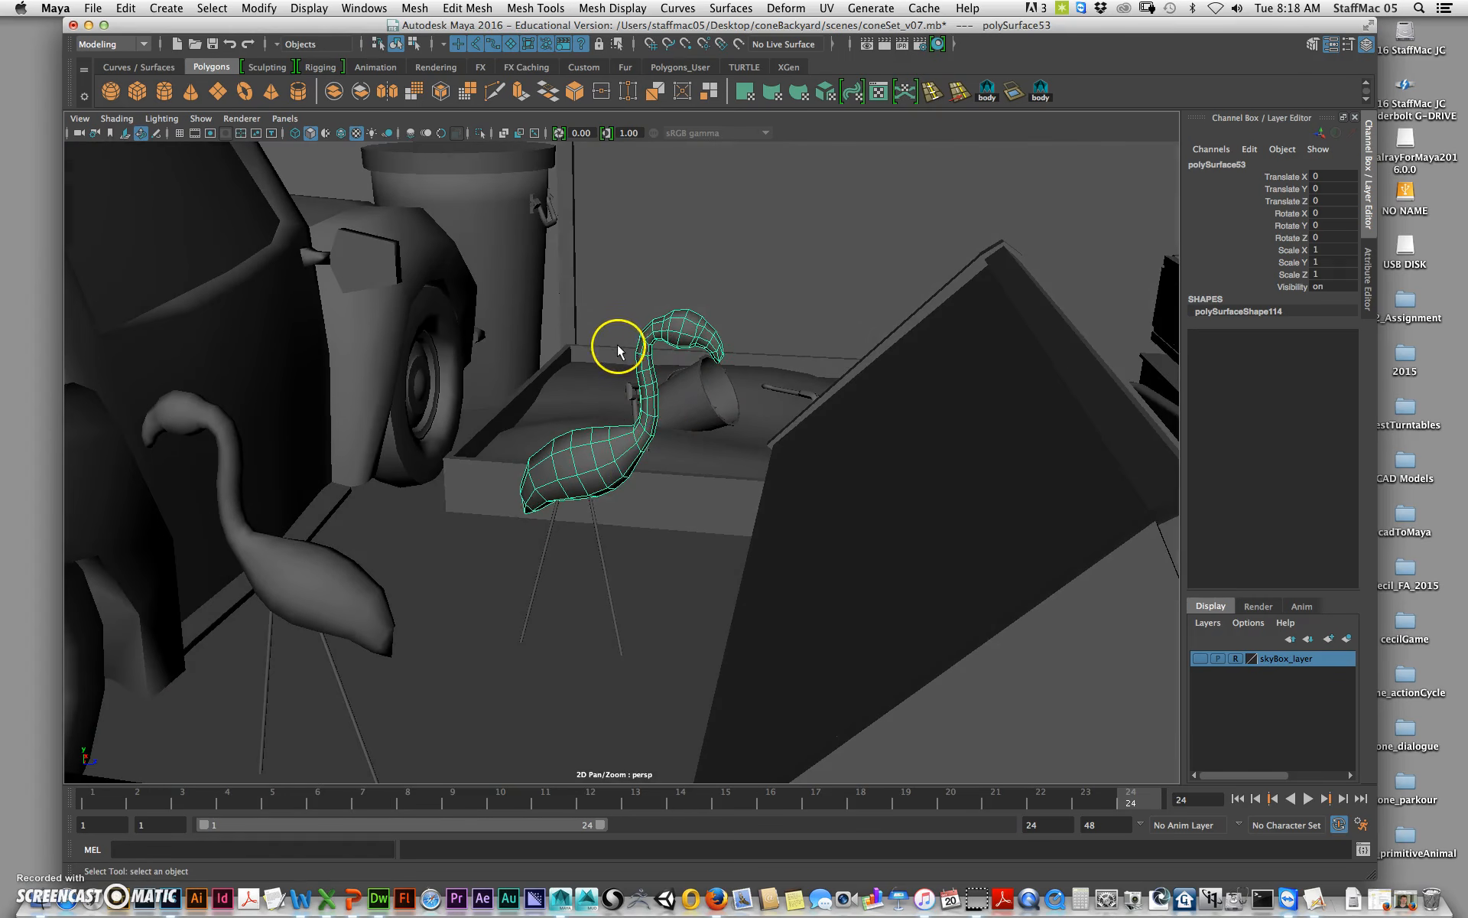
# Step: Rename the selected flamingo object to flamingo_01_geo
pyautogui.doubleClick(1230, 164)
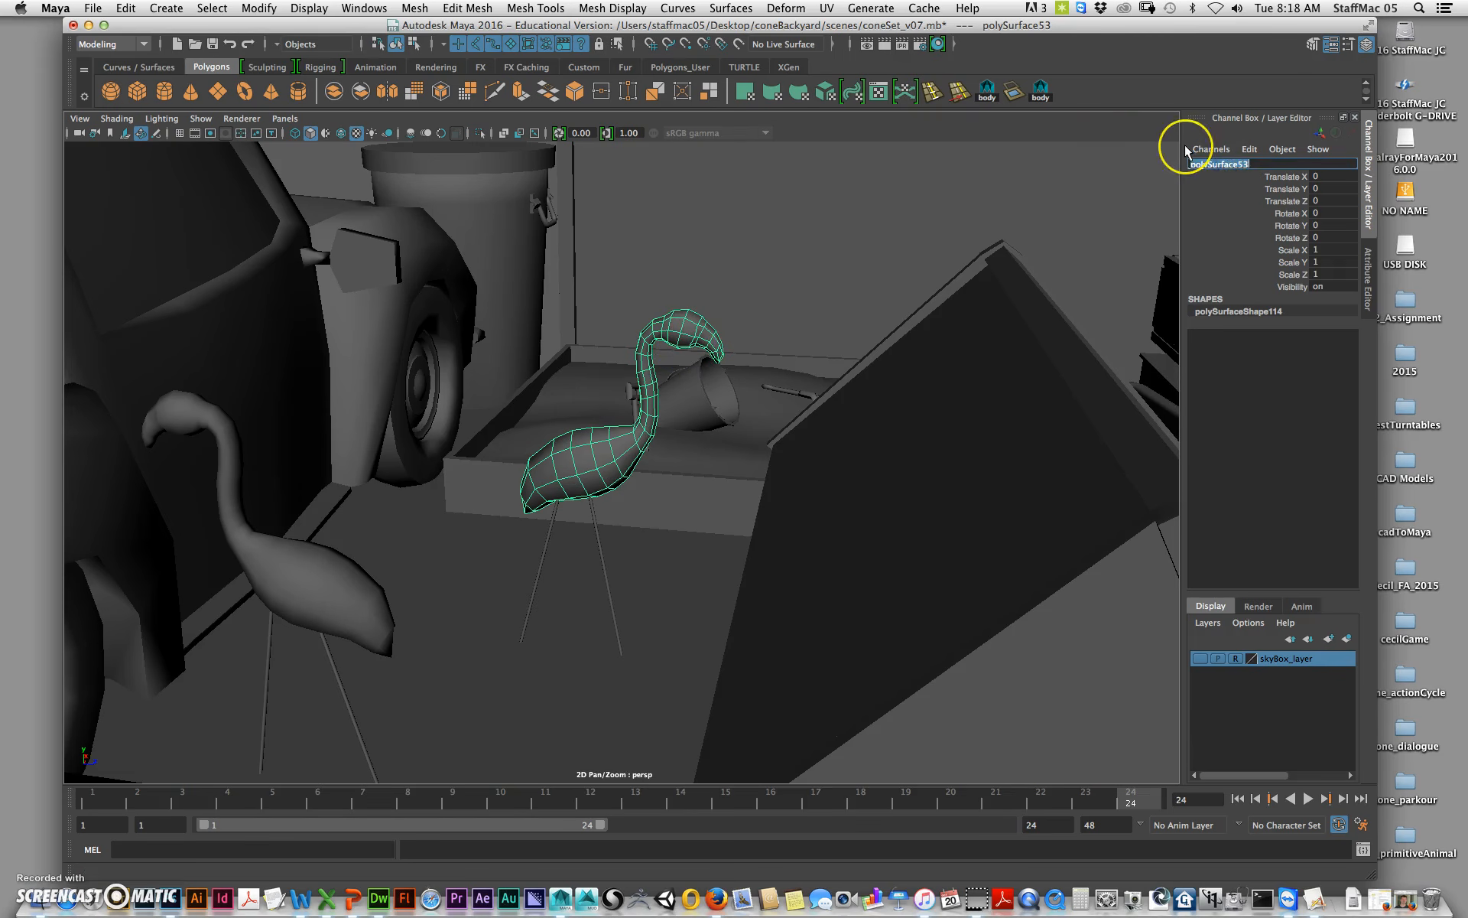
pyautogui.write('flamingo01')
pyautogui.press('BackSpace')
pyautogui.press('BackSpace')
pyautogui.write('_01_geo')
pyautogui.press('Return')
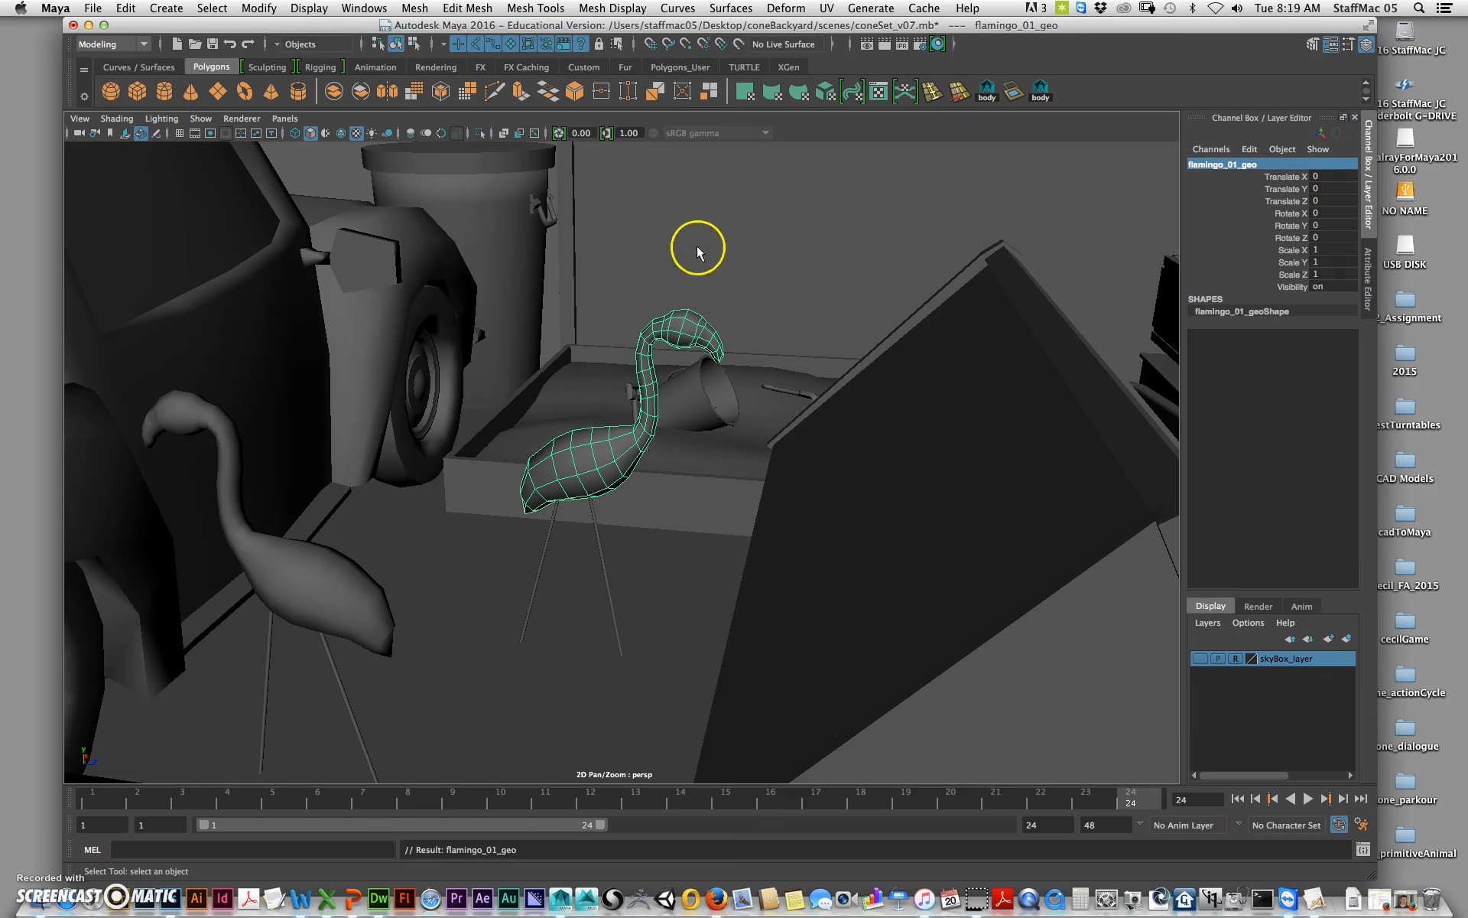
# Step: Assign a new Blinn material to the flamingo and name it flamingo_mat
pyautogui.keyDown('alt'); pyautogui.moveTo(683, 474); pyautogui.dragTo(683, 361); pyautogui.keyUp('alt')
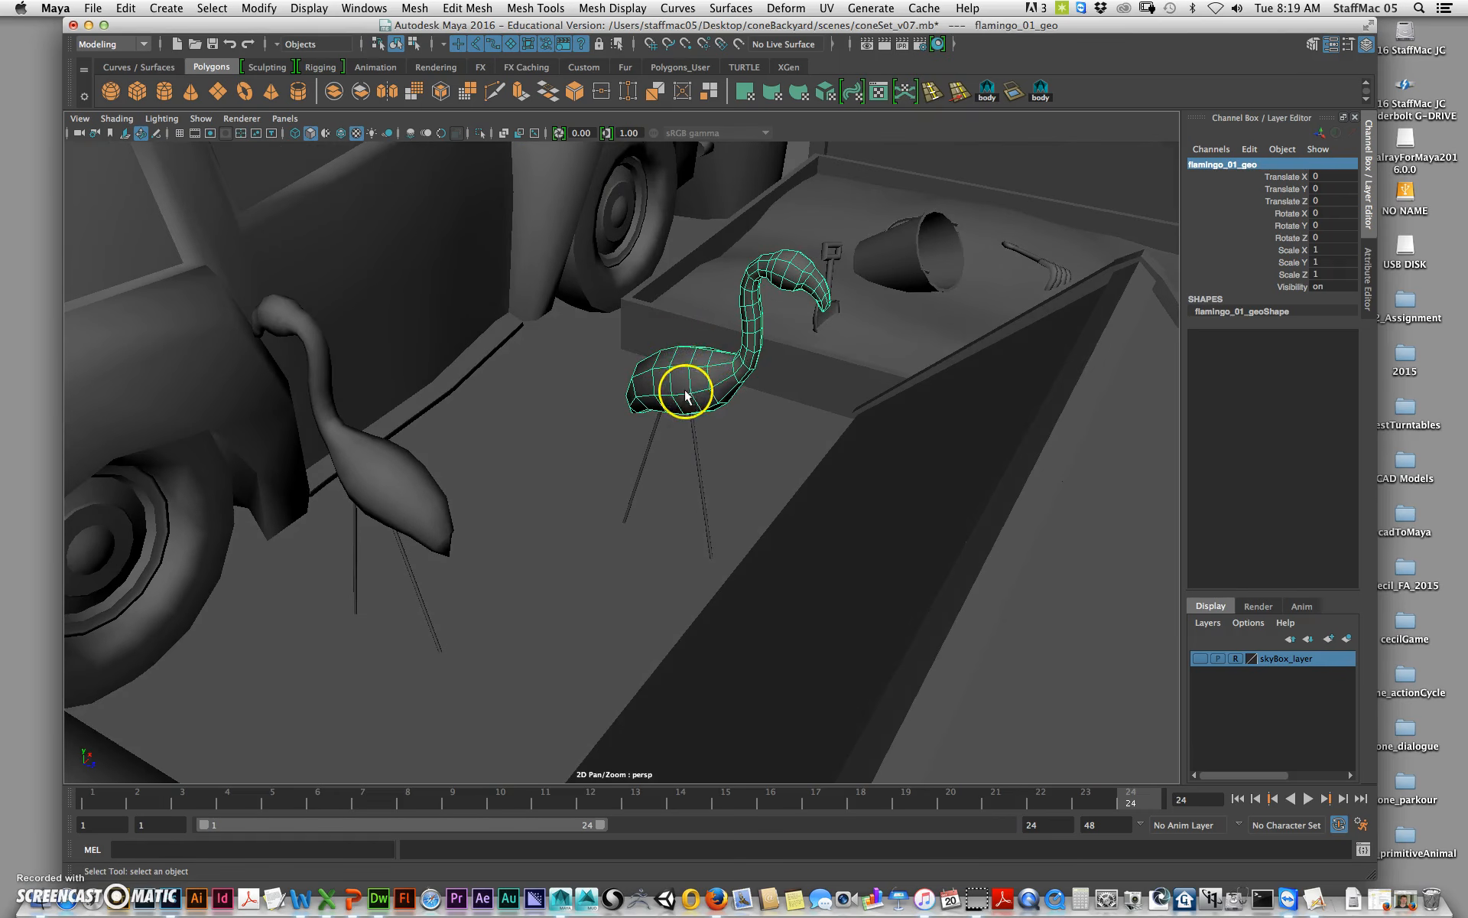
pyautogui.moveTo(683, 389); pyautogui.dragTo(701, 738, button='right')
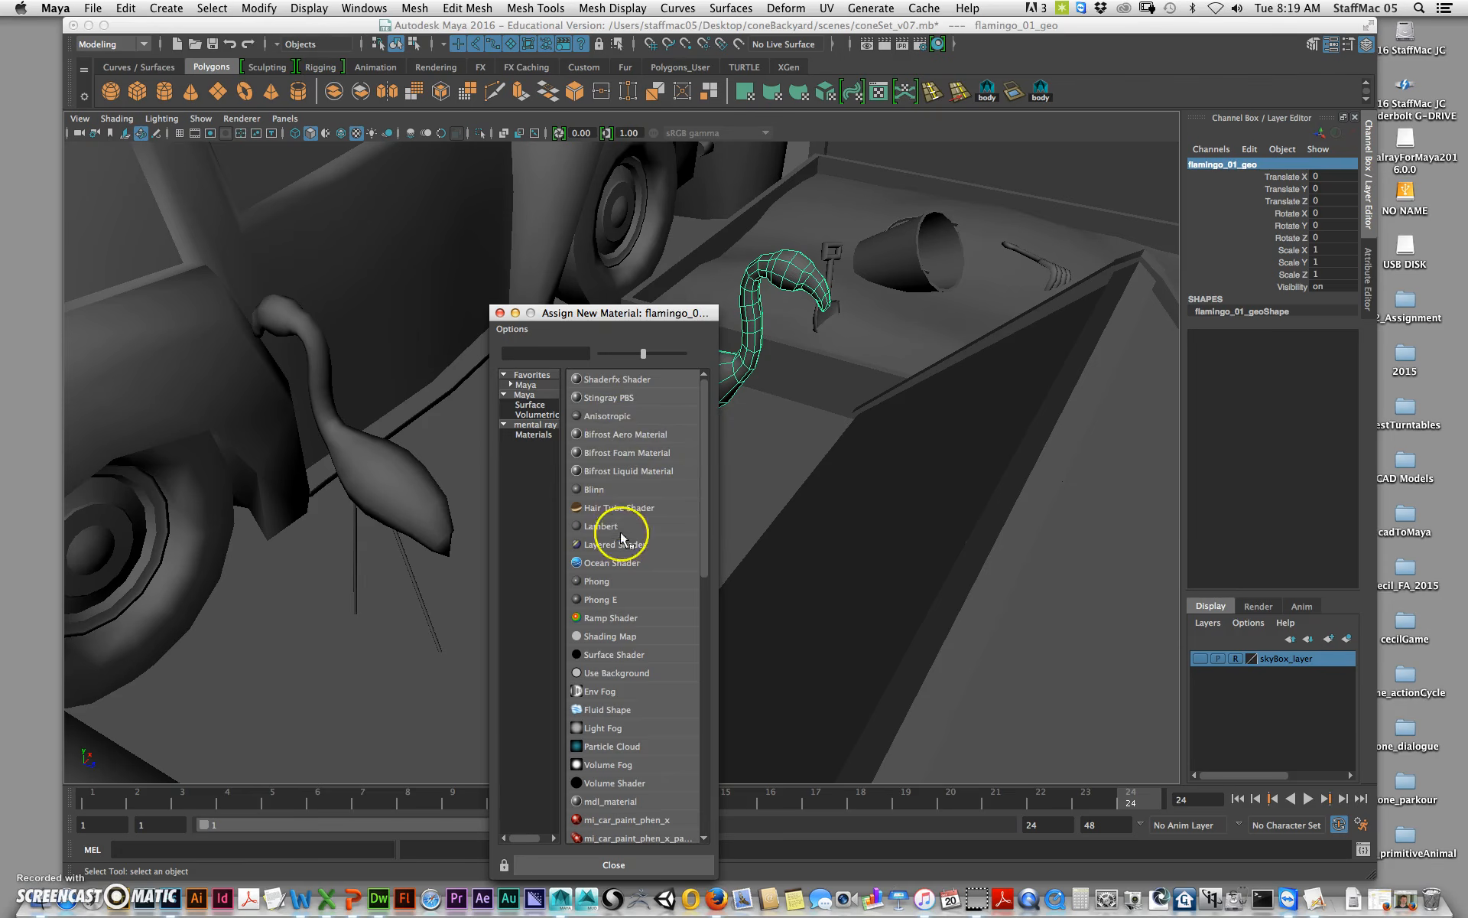
pyautogui.click(604, 490)
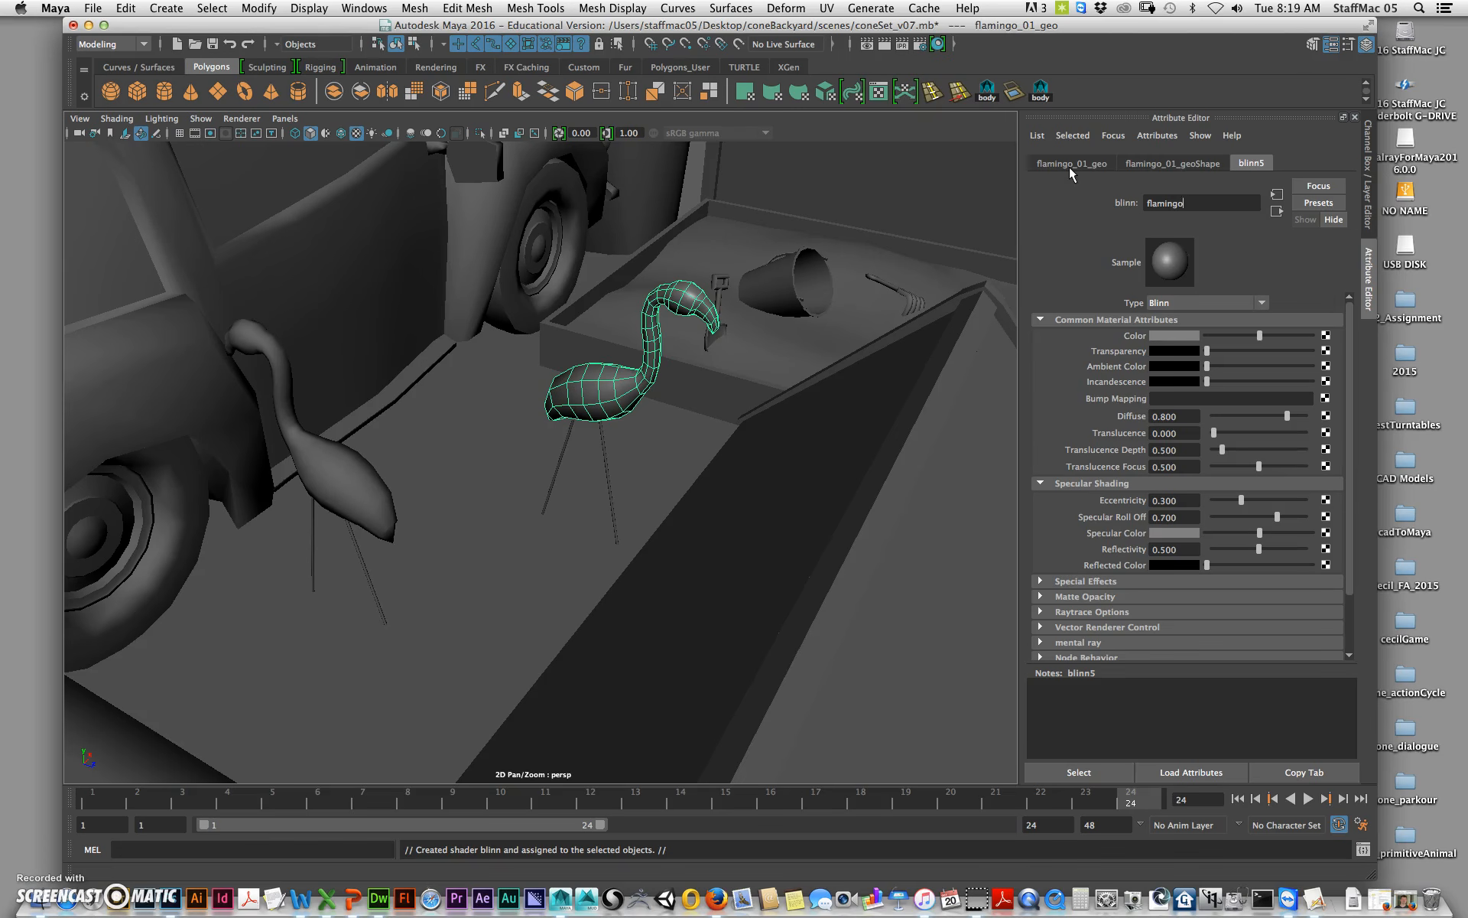
pyautogui.press('Return')
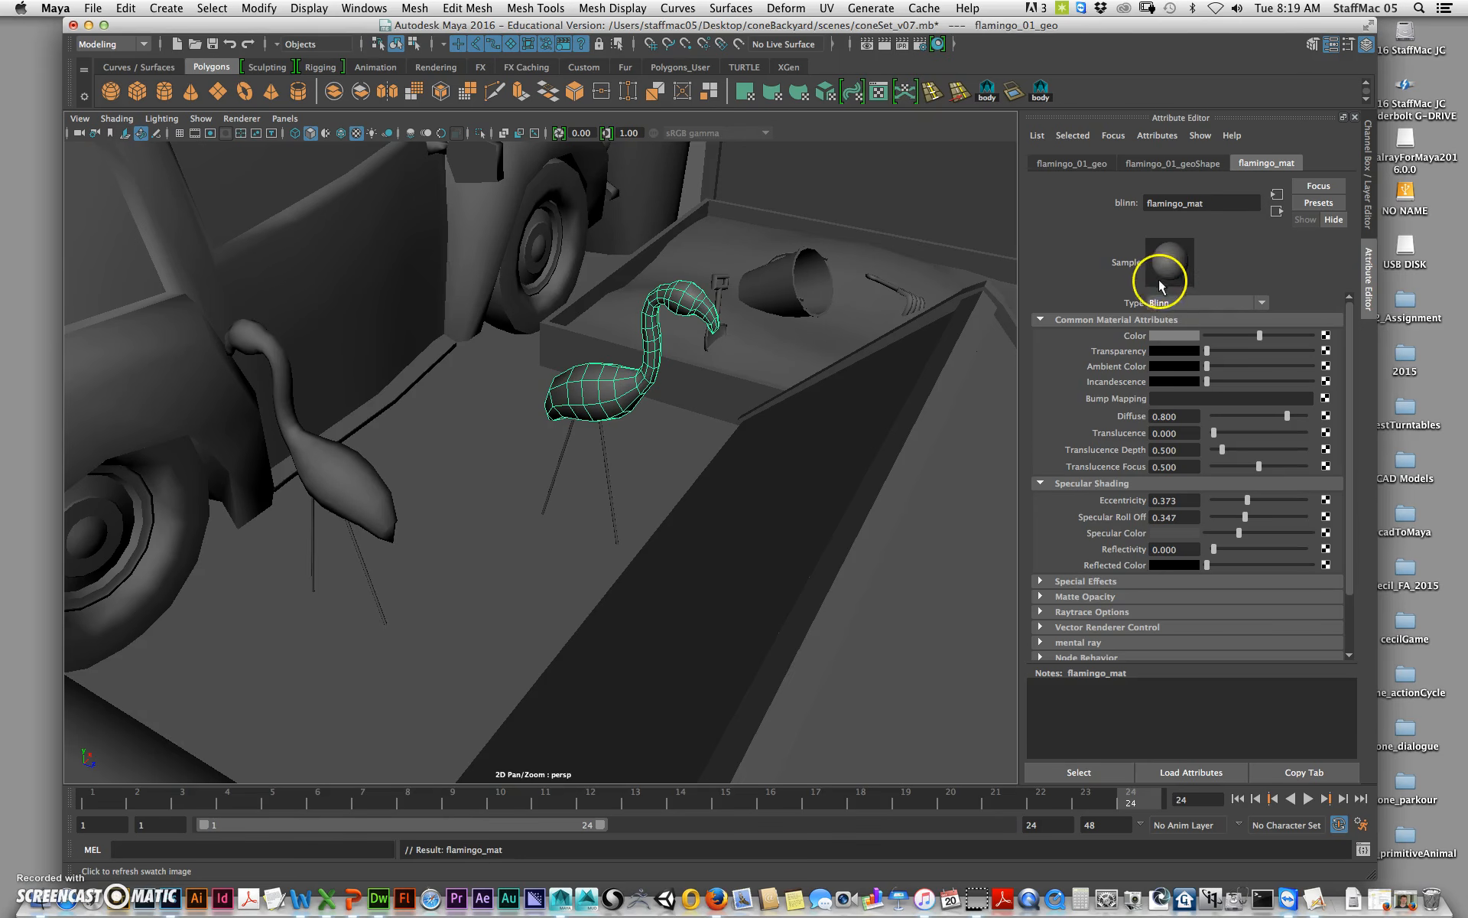
# Step: Set the flamingo_mat colour to pink, about H 347.586, S 0.524, V 0.925
pyautogui.click(1191, 337)
pyautogui.moveTo(1117, 390); pyautogui.dragTo(1145, 408)
pyautogui.moveTo(1184, 432)
pyautogui.mouseDown()
pyautogui.moveTo(1224, 435)
pyautogui.moveTo(1180, 413)
pyautogui.mouseUp()
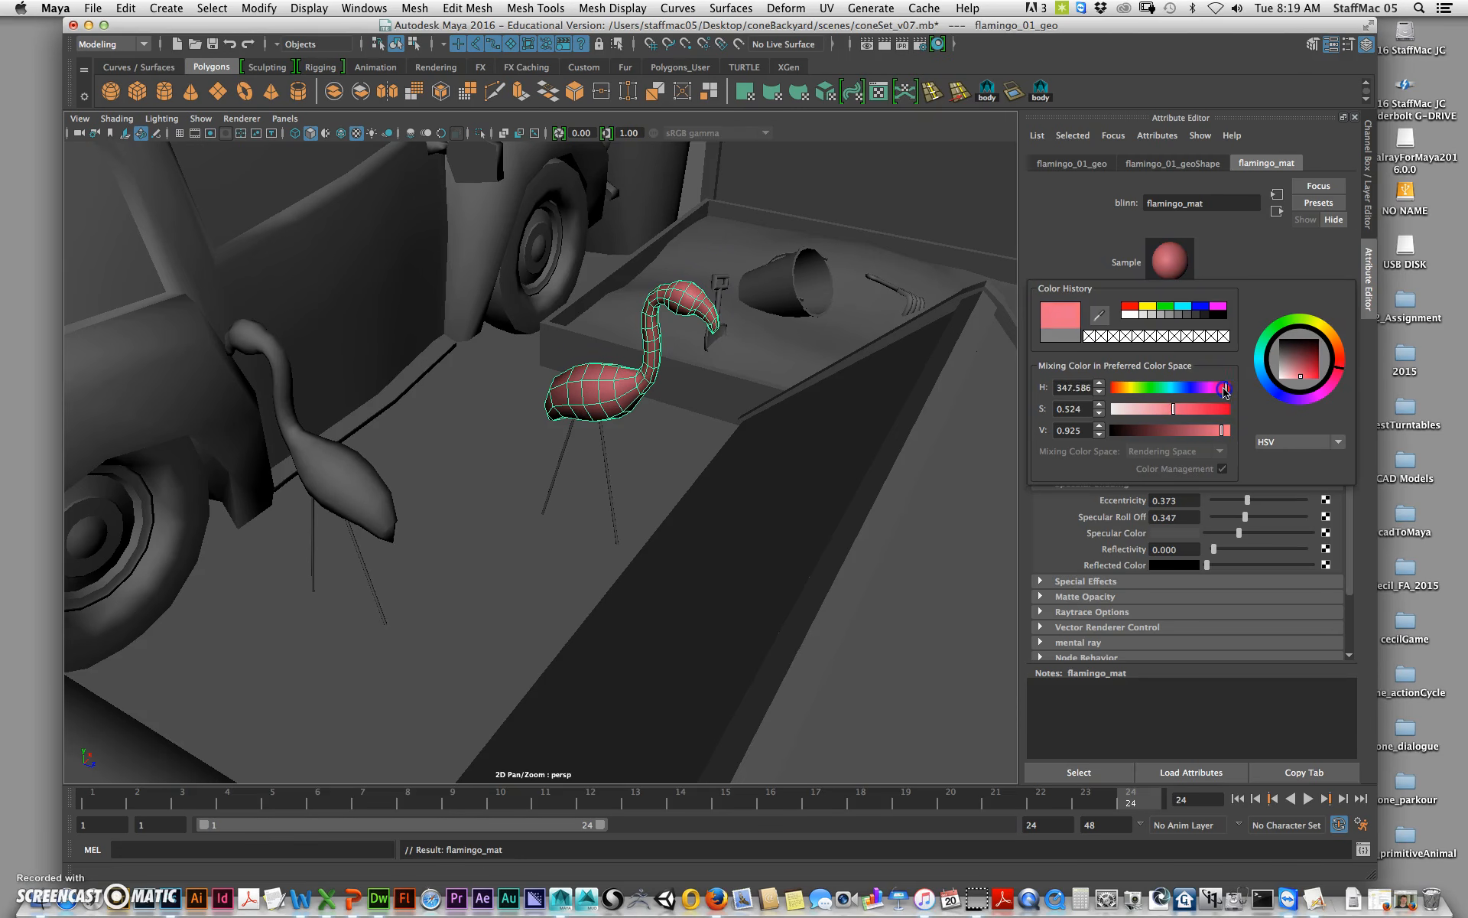
pyautogui.click(1069, 243)
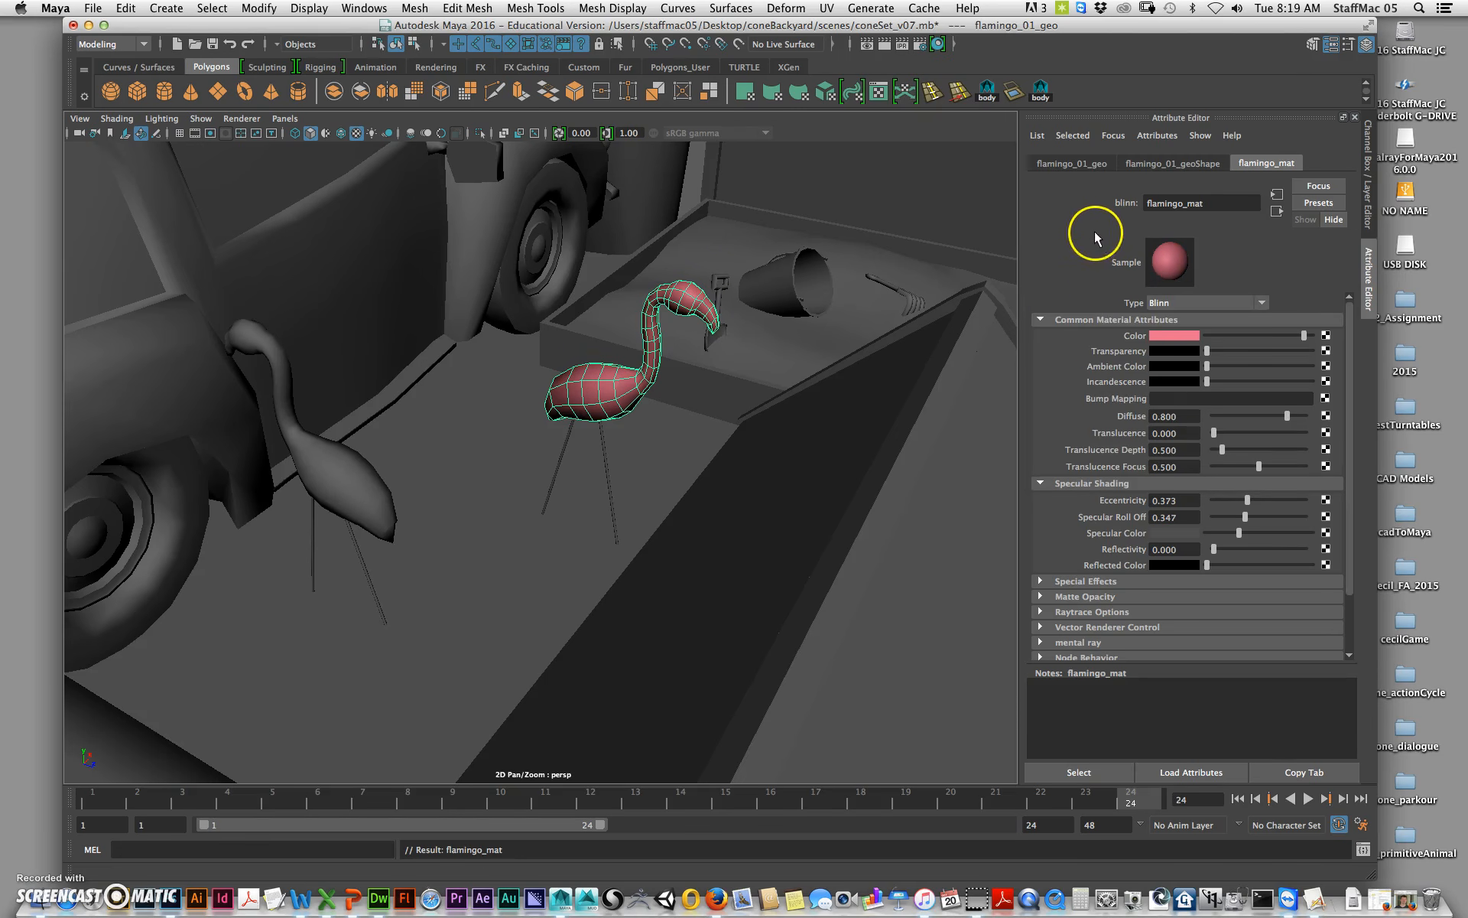
pyautogui.click(1213, 195)
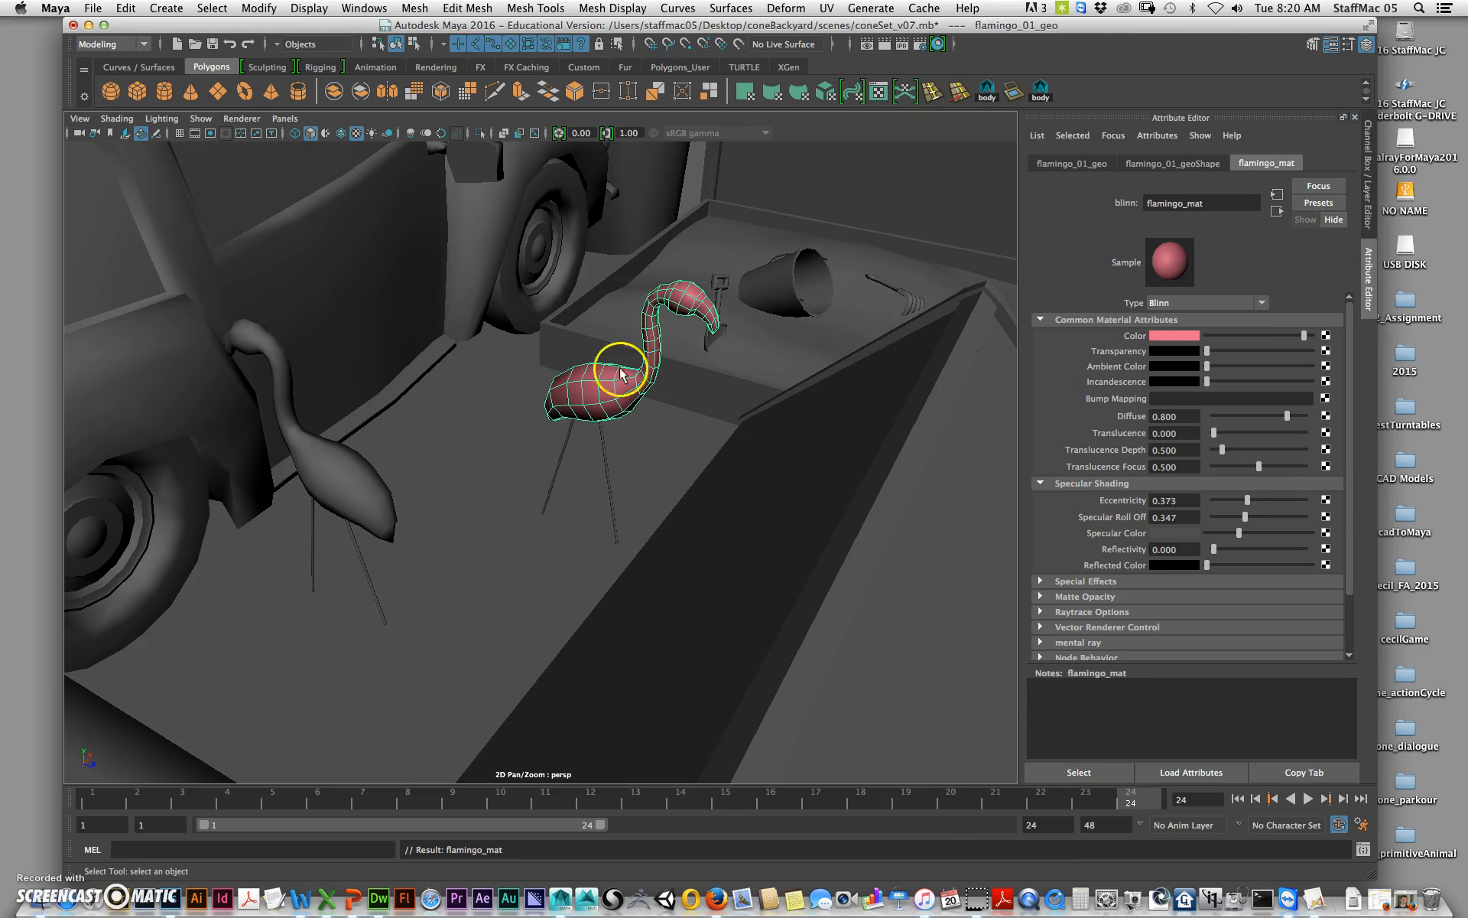
# Step: Open the UV Editor and inspect the flamingo's existing UV layout
pyautogui.keyDown('alt'); pyautogui.moveTo(836, 416); pyautogui.dragTo(698, 416); pyautogui.keyUp('alt')
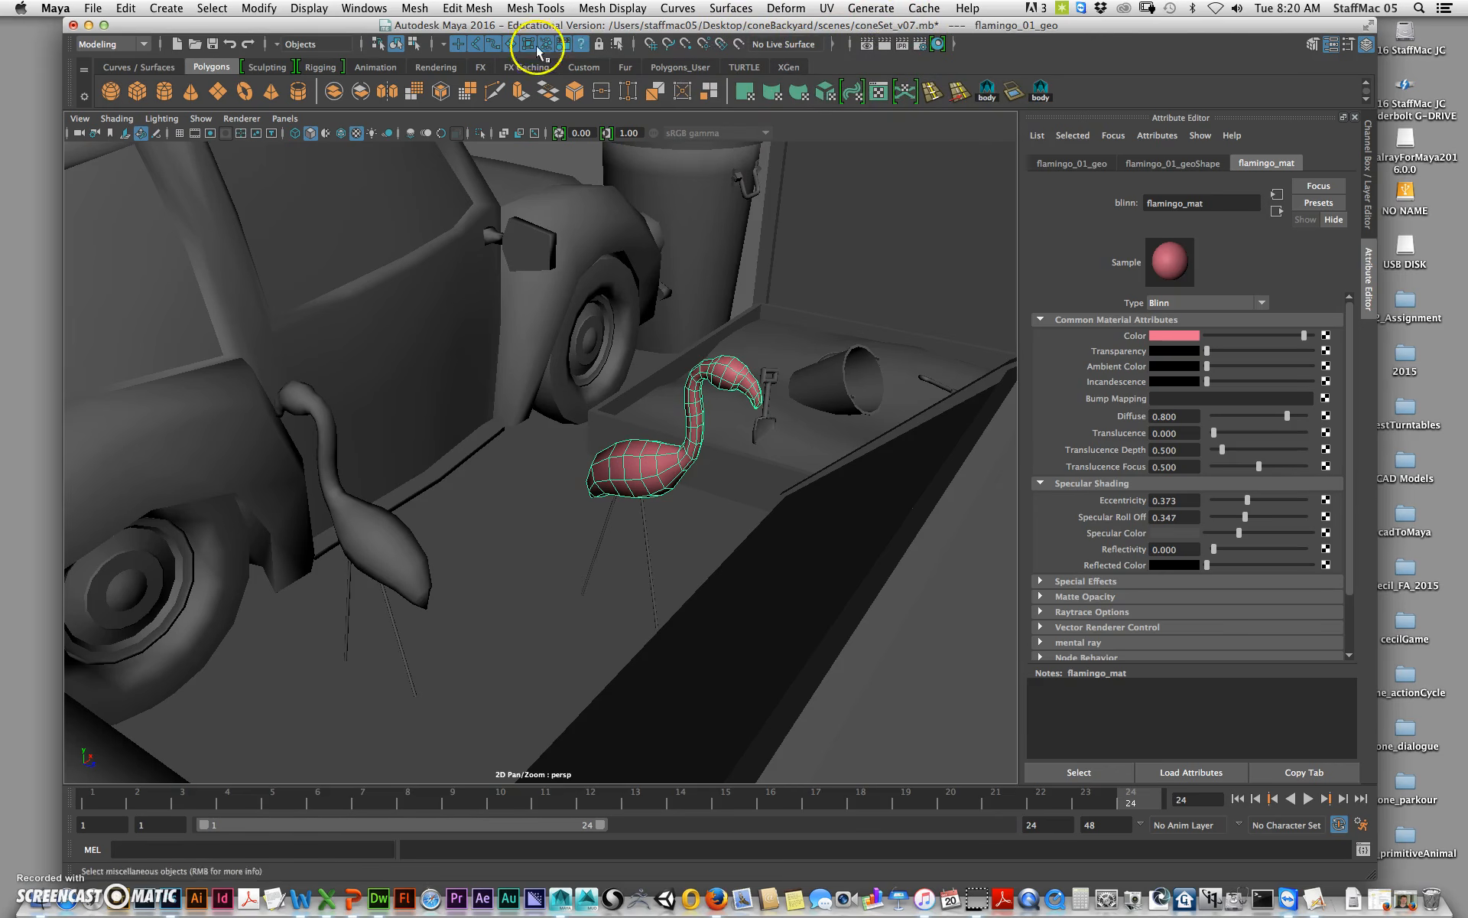
pyautogui.click(357, 9)
pyautogui.click(447, 234)
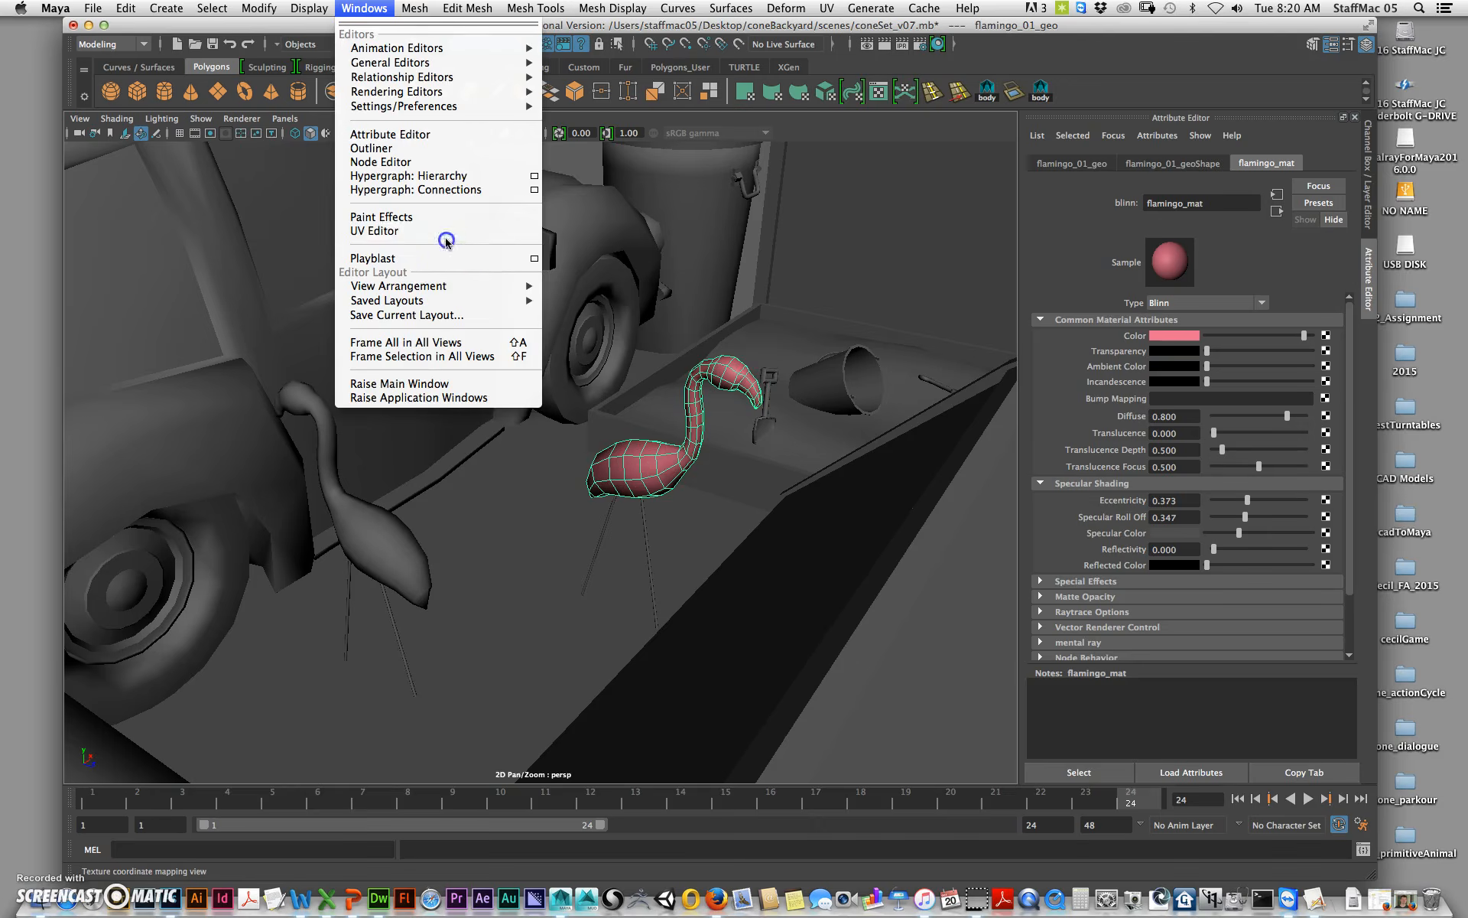
pyautogui.click(364, 8)
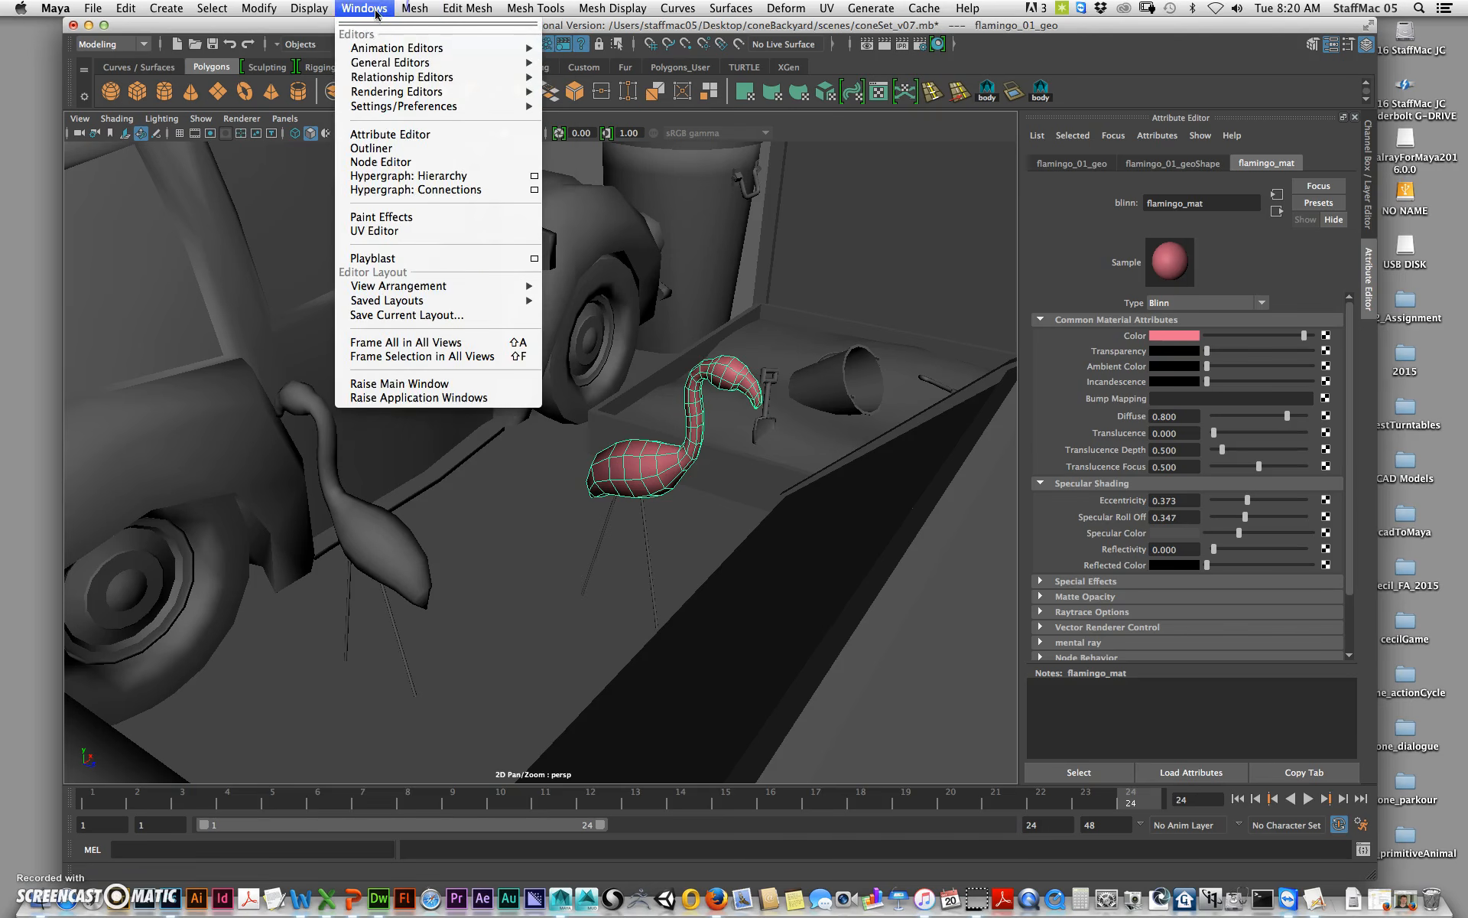
pyautogui.click(382, 230)
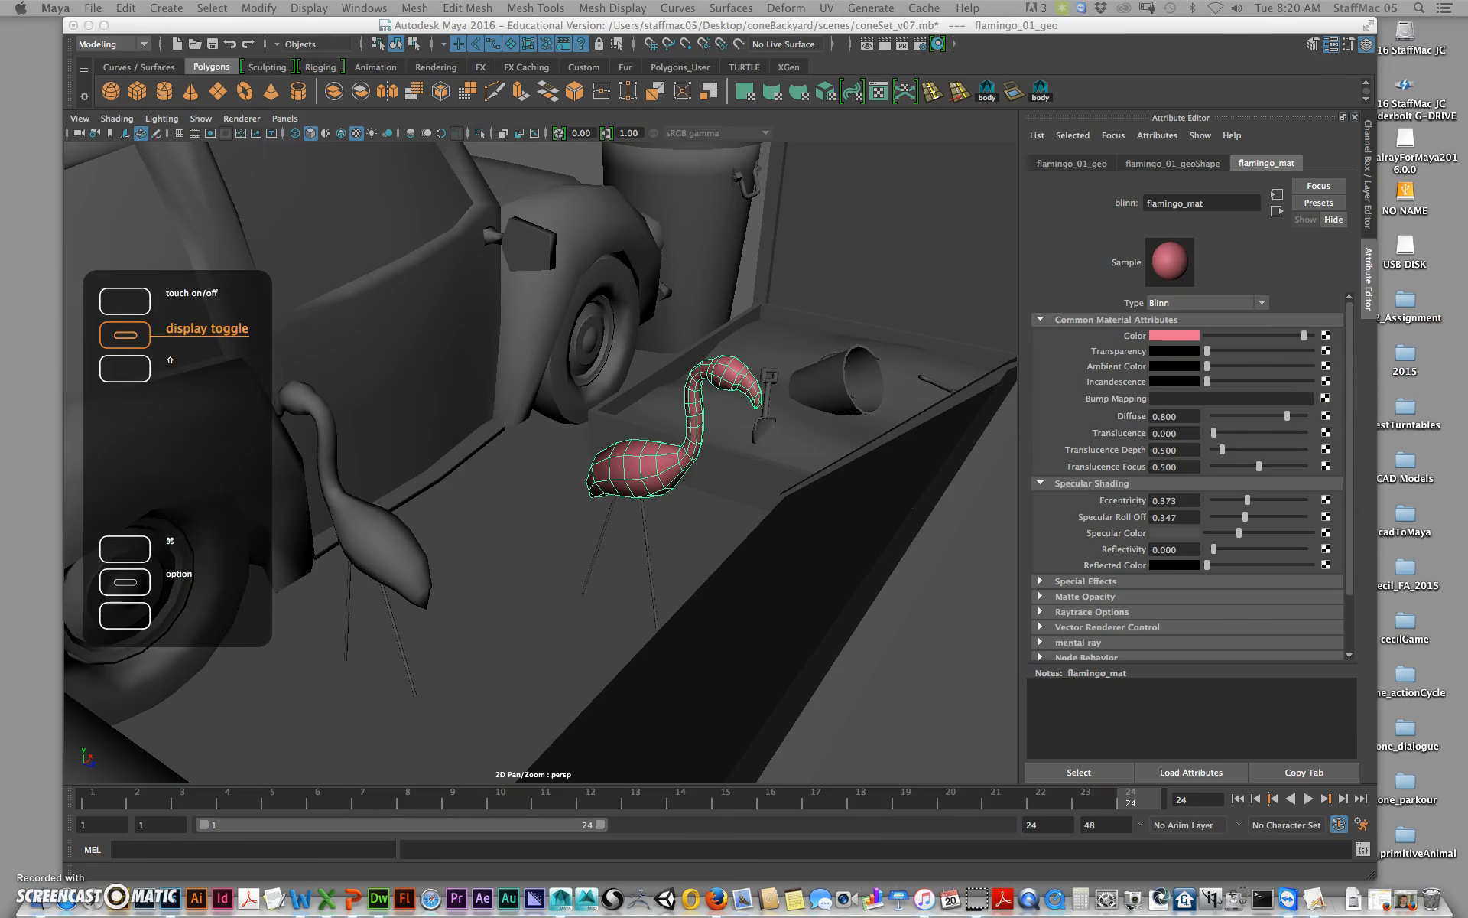
pyautogui.moveTo(1467, 172); pyautogui.dragTo(1467, 229)
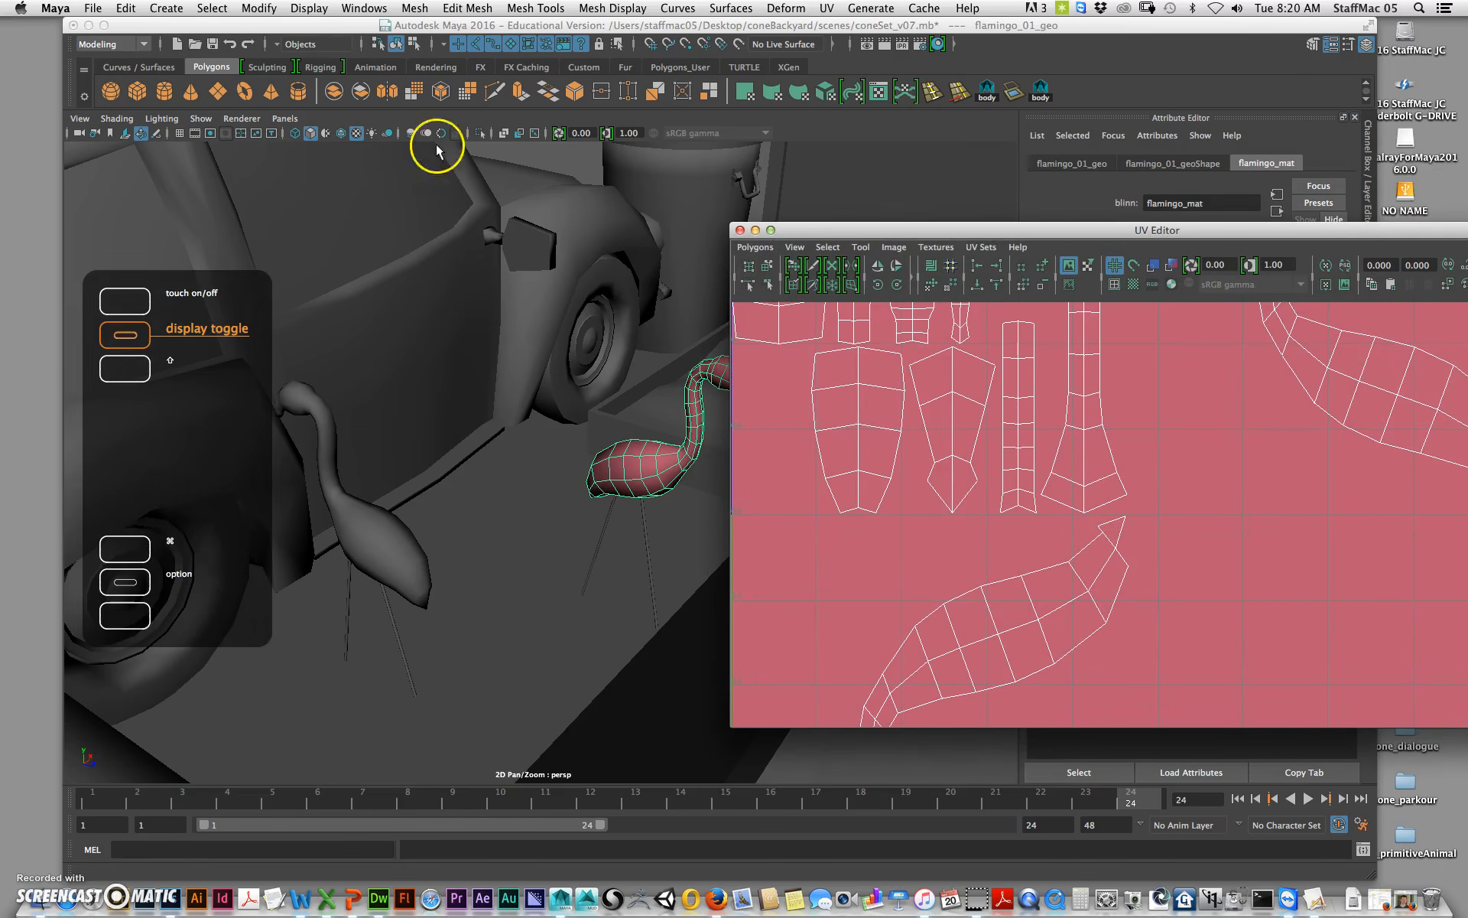
pyautogui.moveTo(1029, 229); pyautogui.dragTo(545, 200)
pyautogui.click(688, 446)
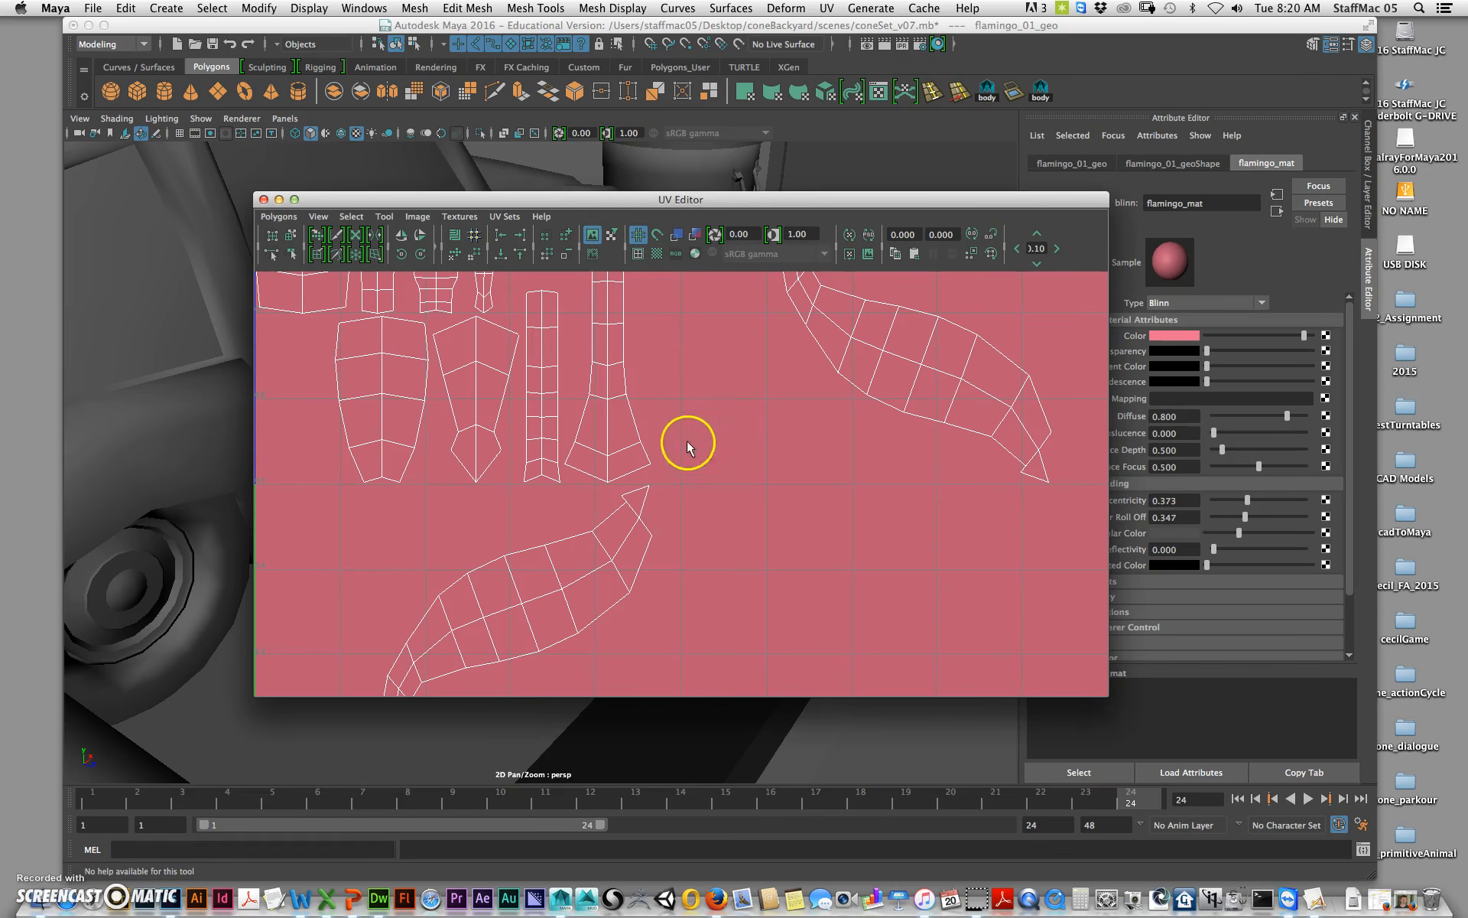
pyautogui.moveTo(761, 503)
pyautogui.keyDown('alt'); pyautogui.mouseDown(button='middle')
pyautogui.moveTo(748, 499)
pyautogui.moveTo(764, 482)
pyautogui.mouseUp(button='middle'); pyautogui.keyUp('alt')
pyautogui.keyDown('alt'); pyautogui.moveTo(764, 482); pyautogui.dragTo(72, 413, button='right'); pyautogui.keyUp('alt')
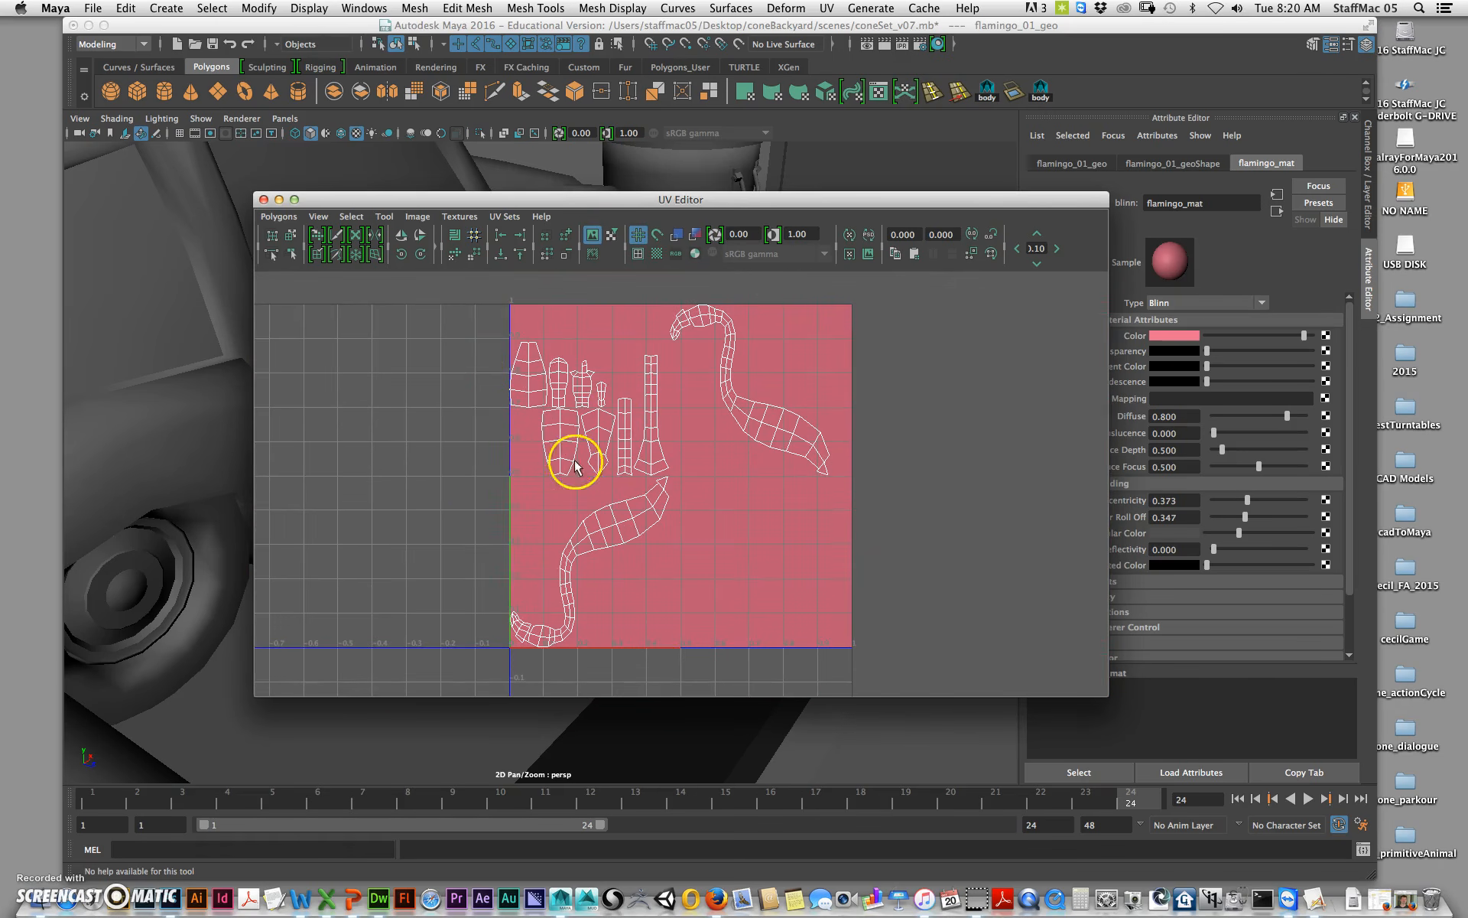
pyautogui.moveTo(605, 205); pyautogui.dragTo(1124, 570)
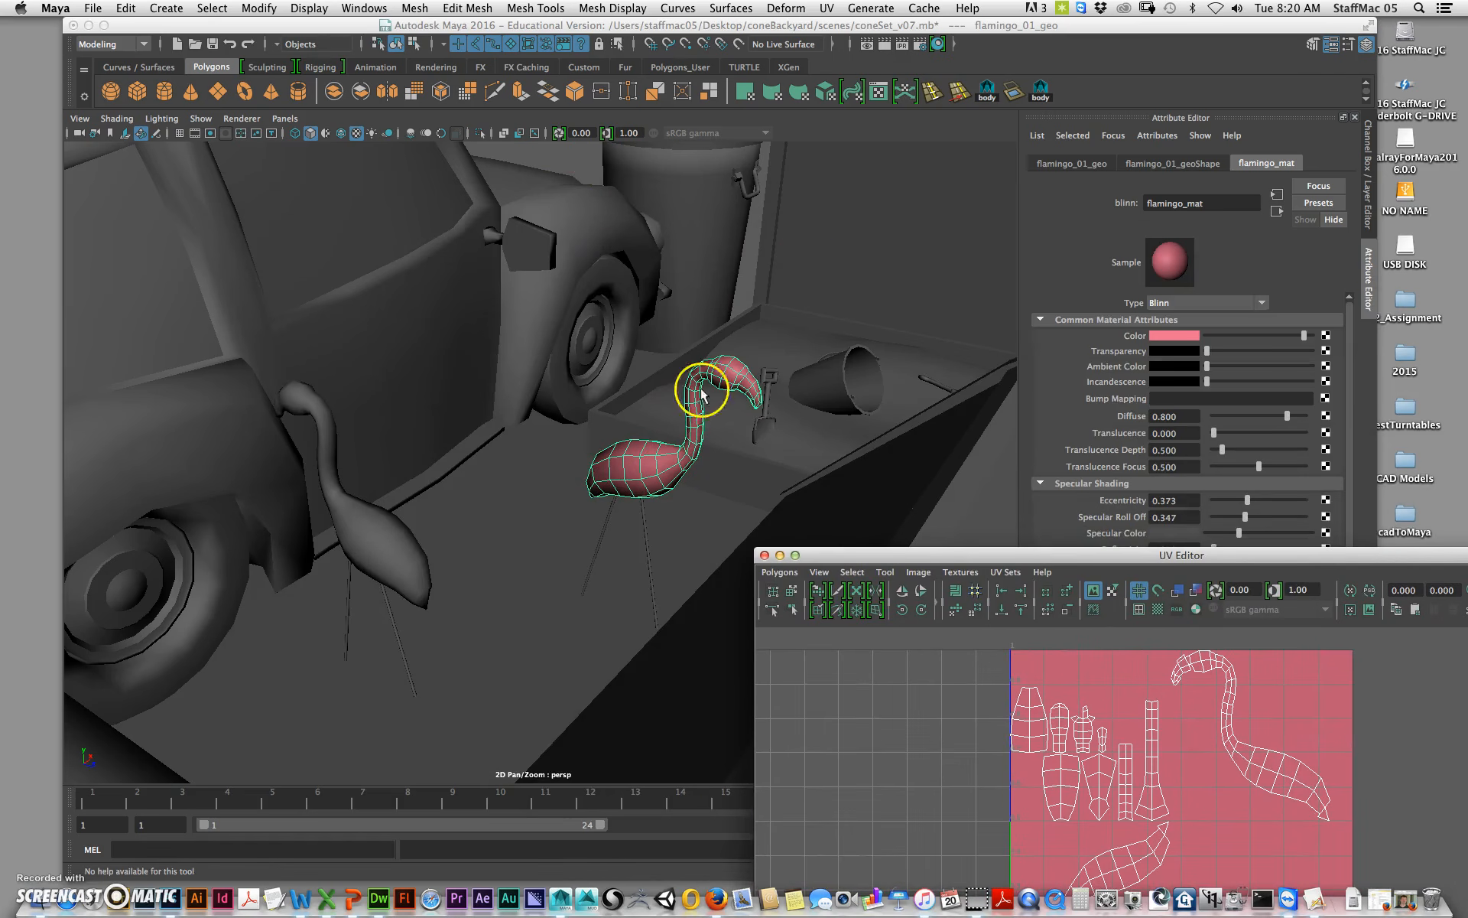
# Step: Apply an Automatic UV projection to the flamingo and close the UV Editor
pyautogui.click(830, 11)
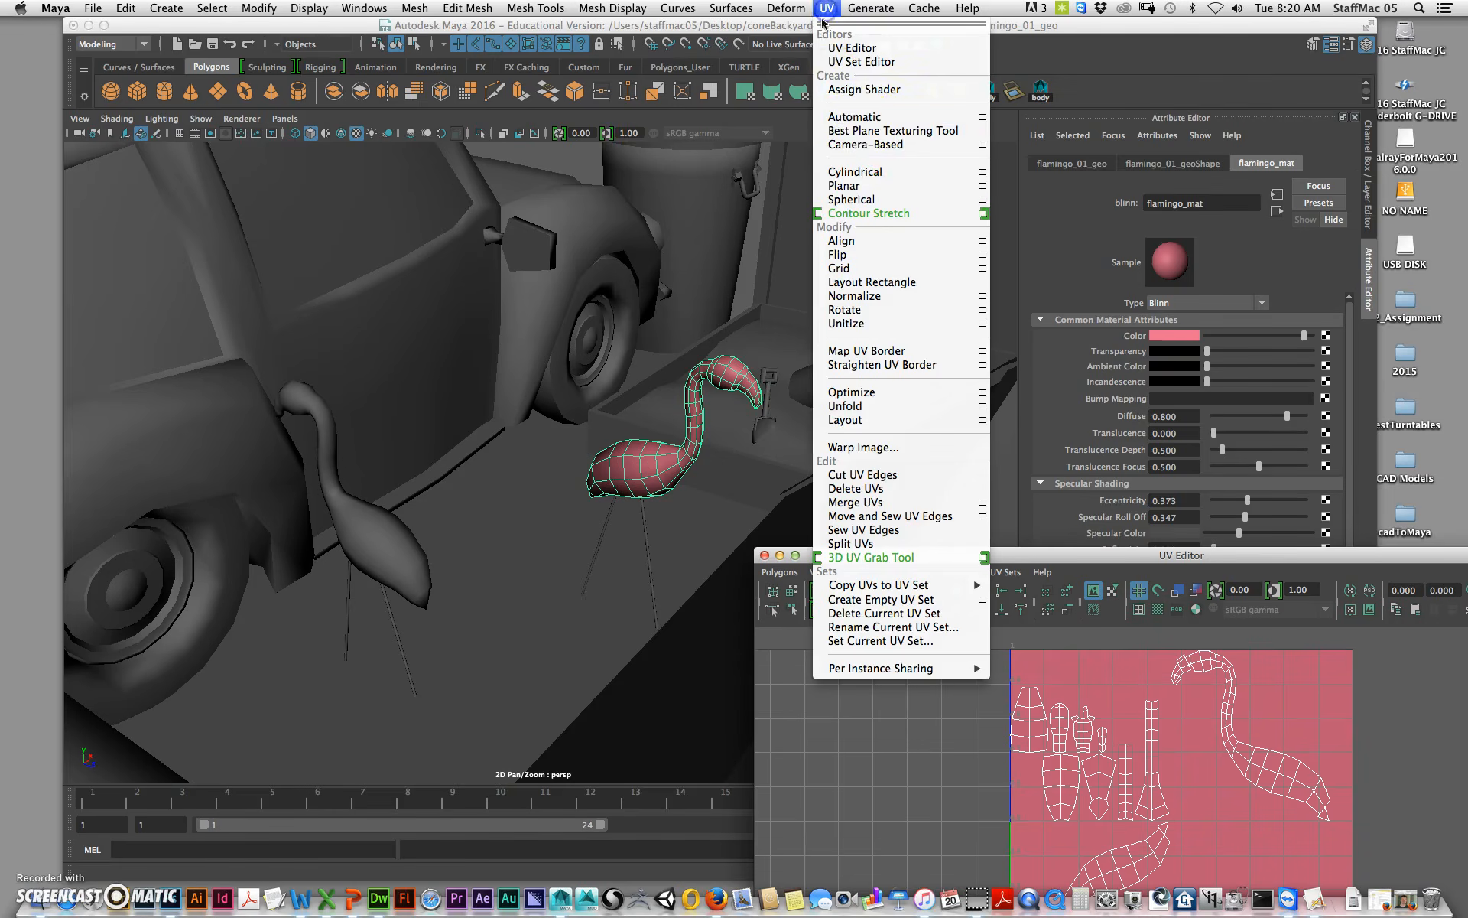
pyautogui.click(871, 121)
pyautogui.moveTo(1035, 557); pyautogui.dragTo(623, 255)
pyautogui.moveTo(783, 496); pyautogui.dragTo(846, 475, button='right')
pyautogui.moveTo(565, 705); pyautogui.dragTo(914, 552)
pyautogui.click(543, 288)
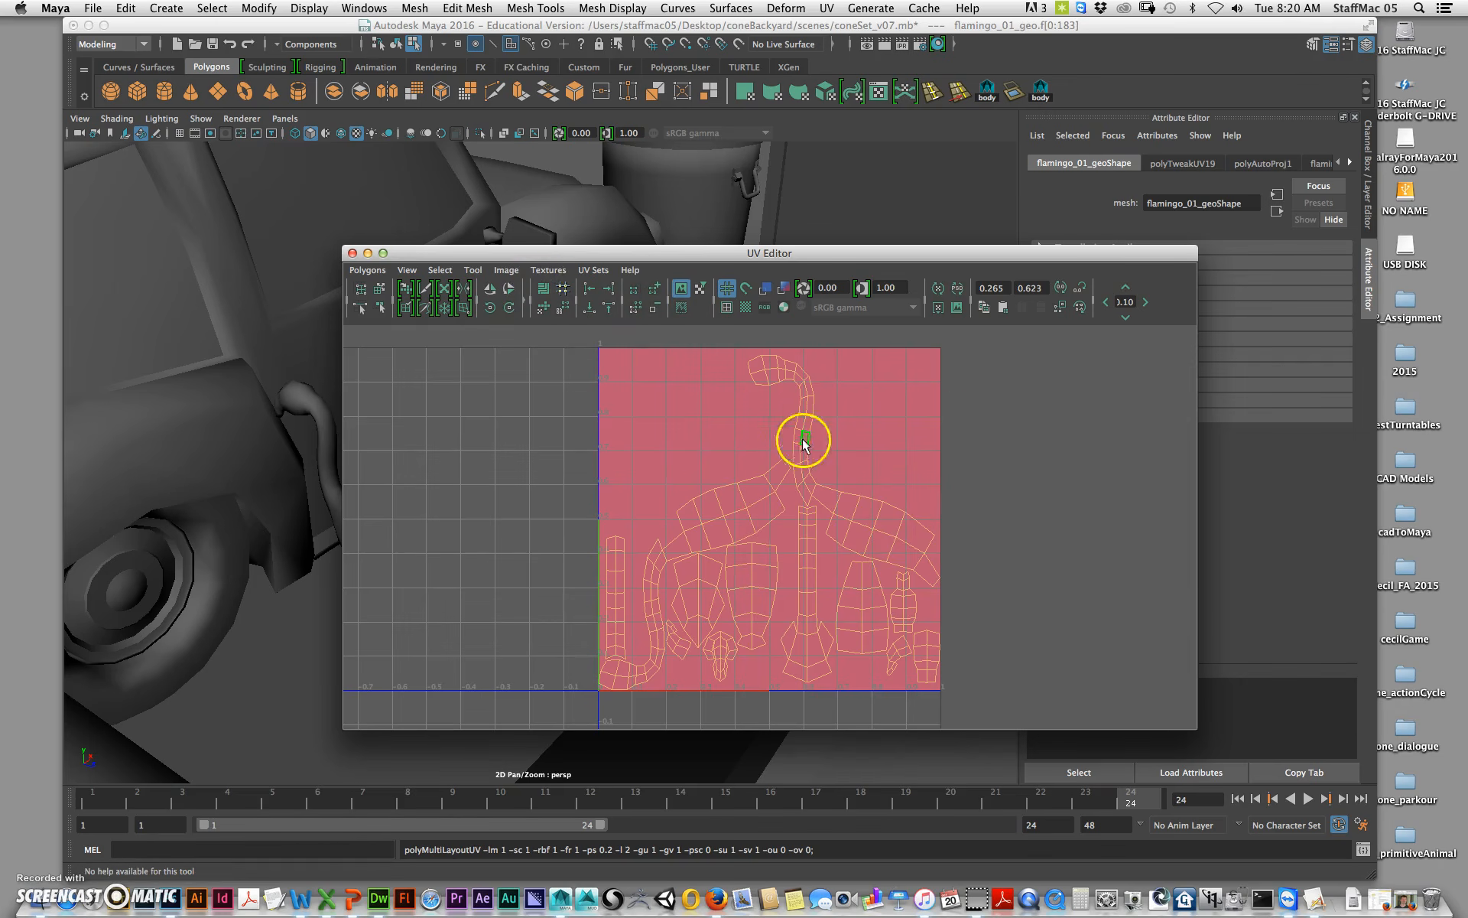
pyautogui.click(861, 475)
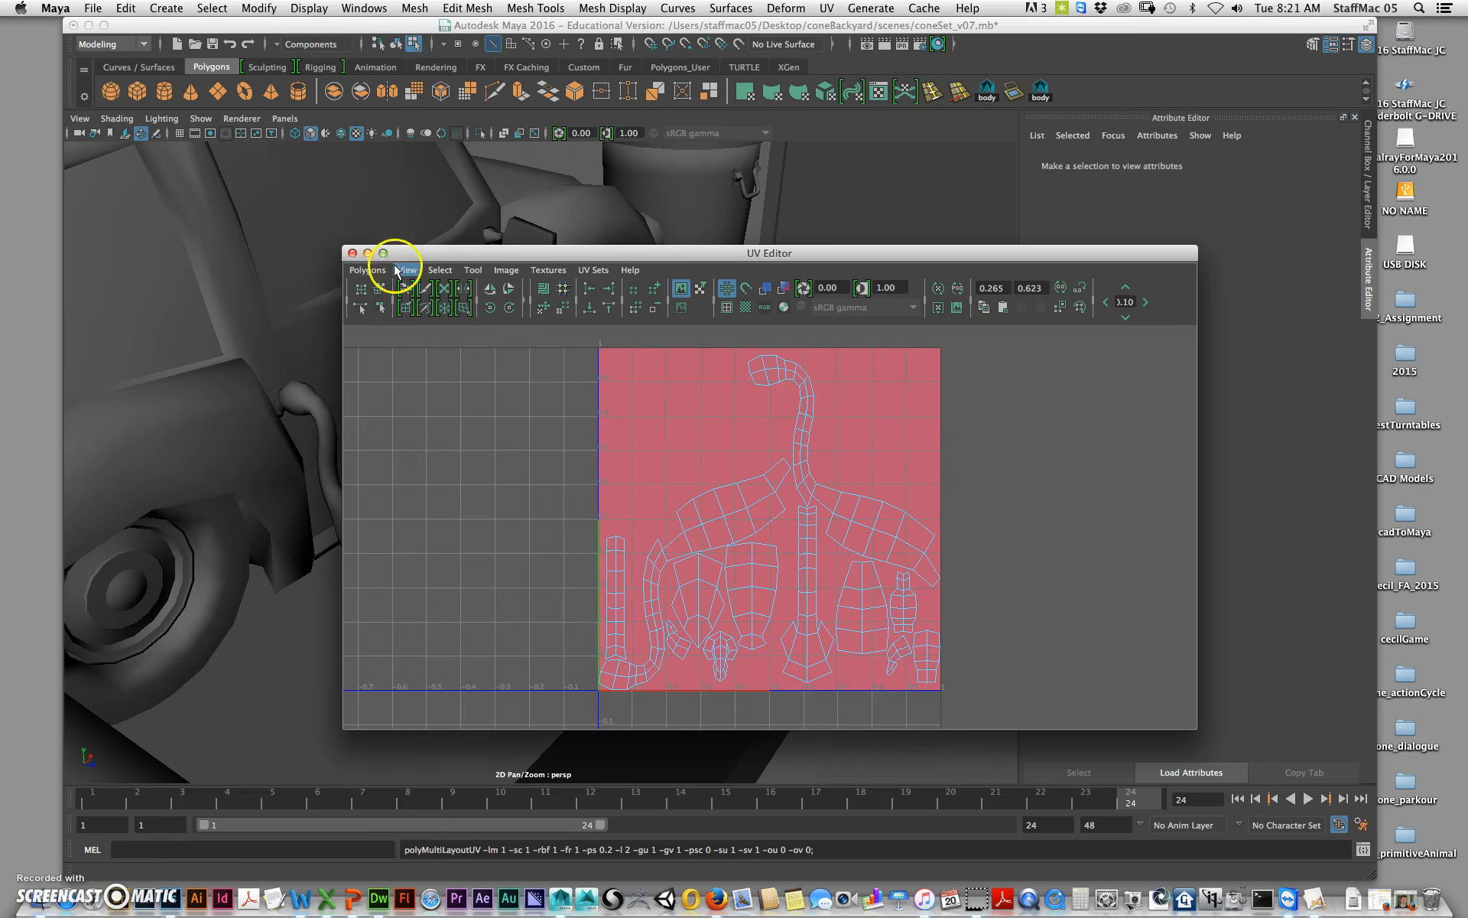
pyautogui.click(353, 253)
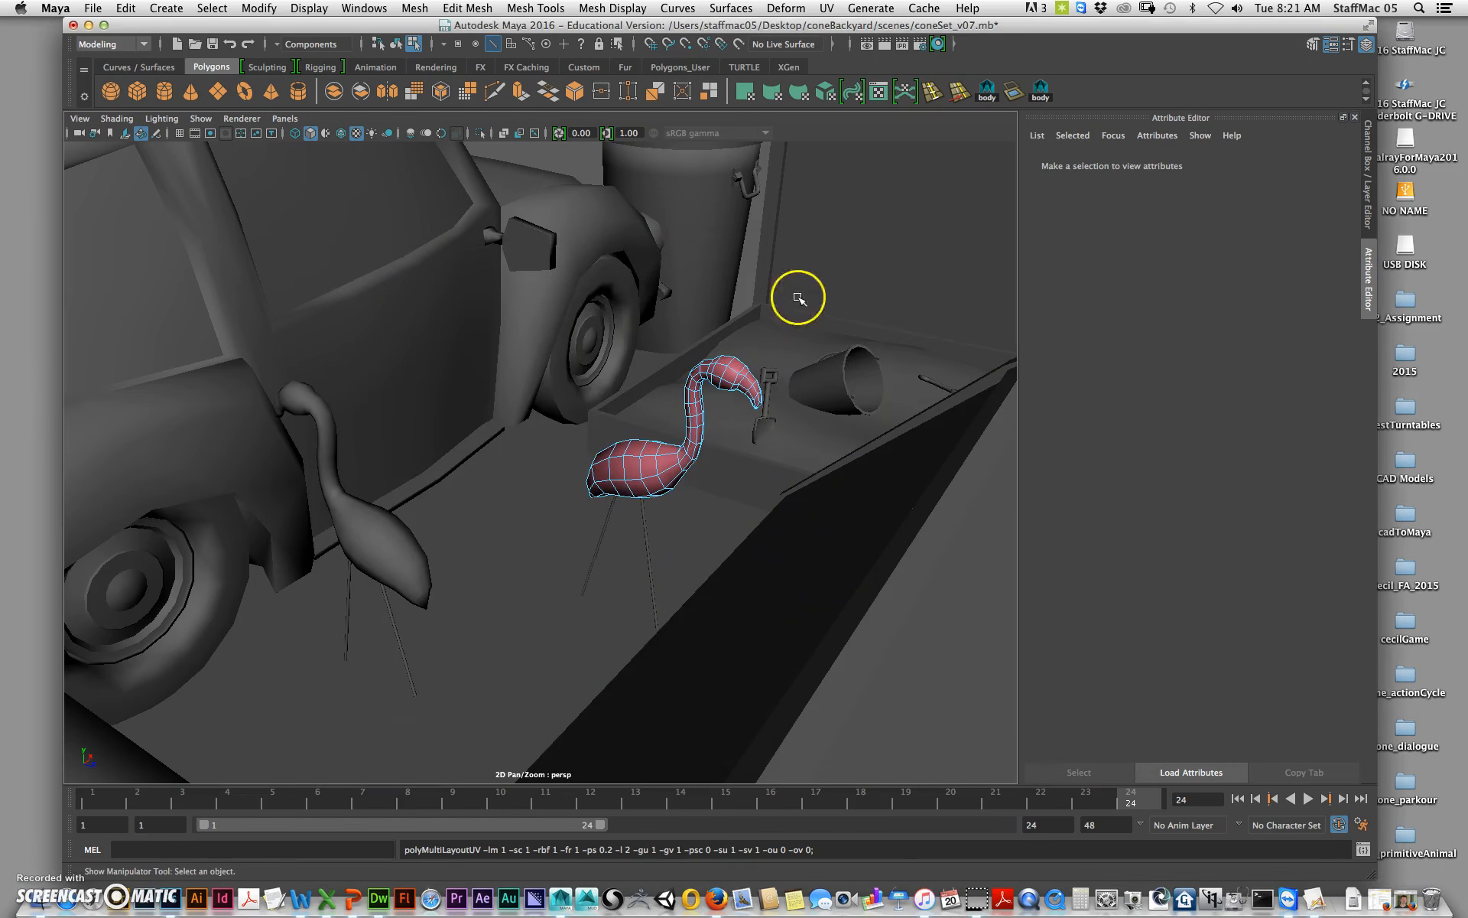
# Step: Select the flamingo and send it to Mudbox as a new scene
pyautogui.moveTo(655, 452); pyautogui.dragTo(727, 402, button='right')
pyautogui.click(656, 480)
pyautogui.click(623, 485)
pyautogui.moveTo(605, 470); pyautogui.dragTo(662, 423, button='right')
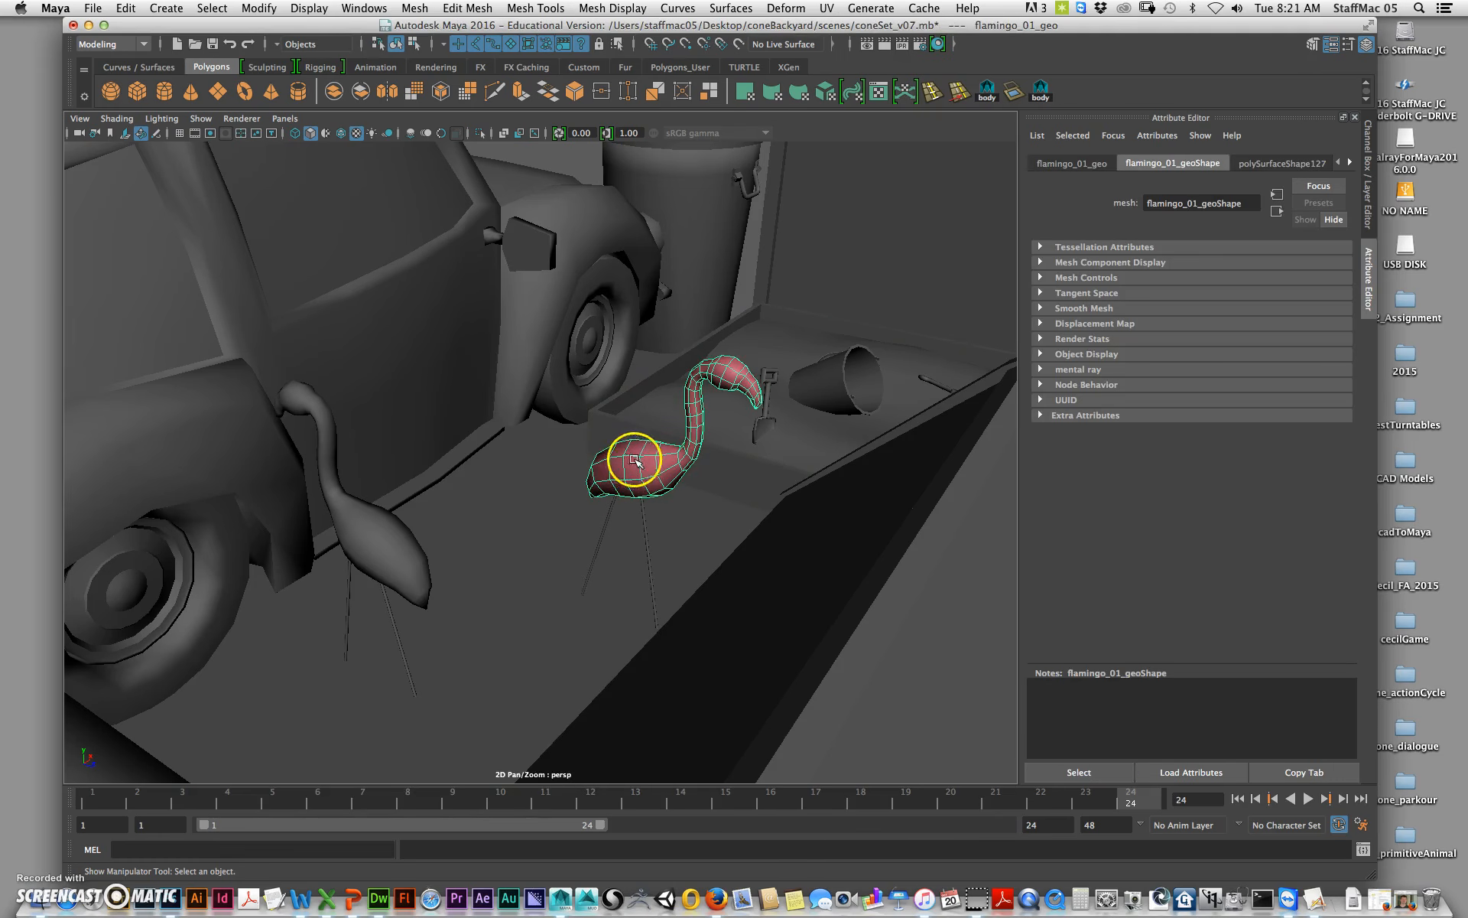
pyautogui.click(92, 7)
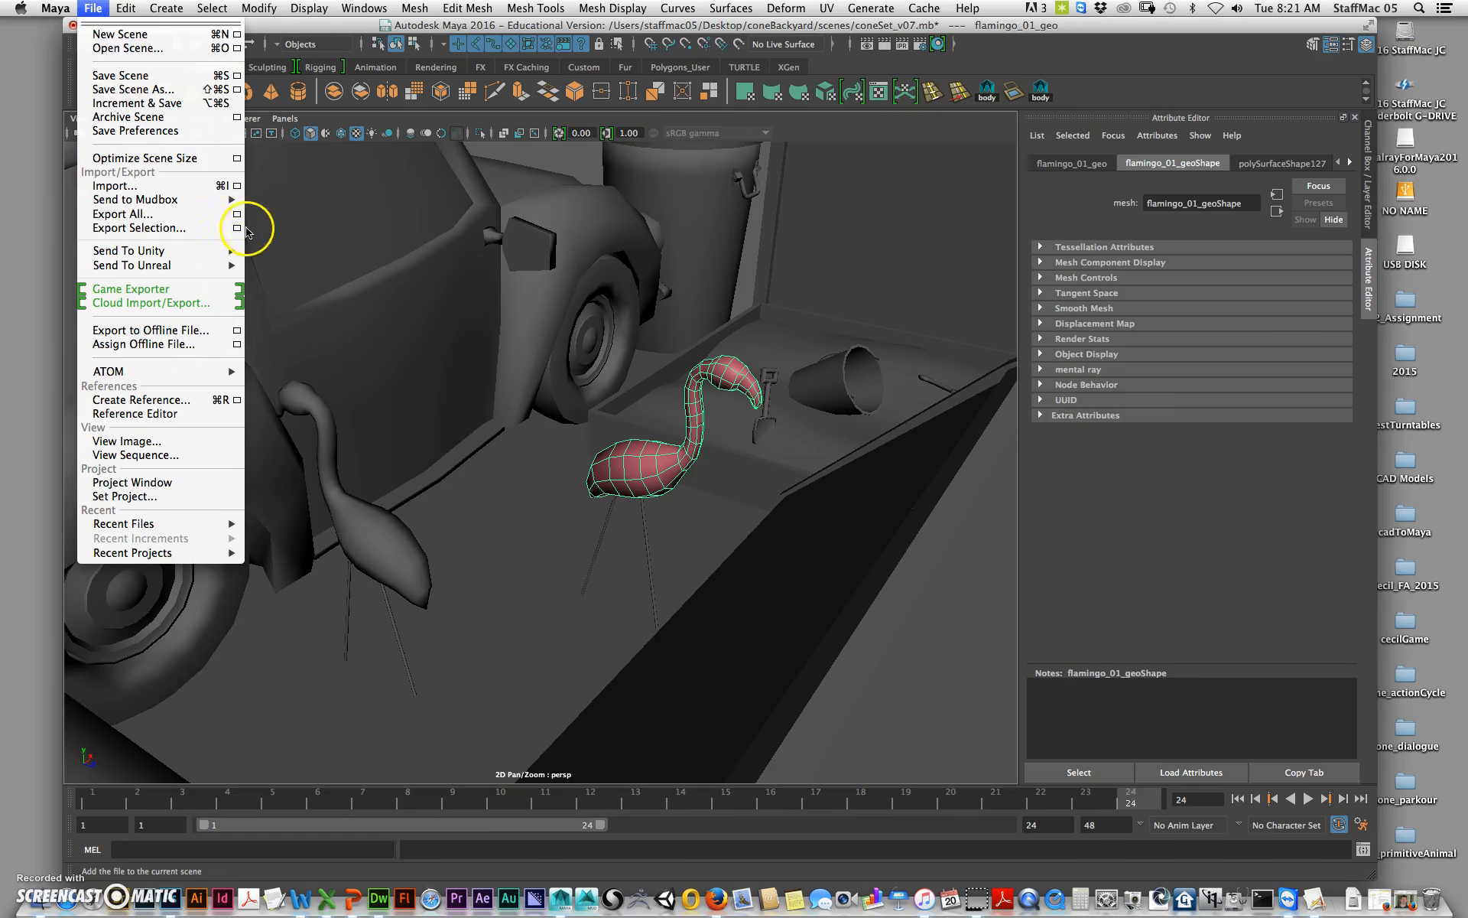
pyautogui.moveTo(199, 200)
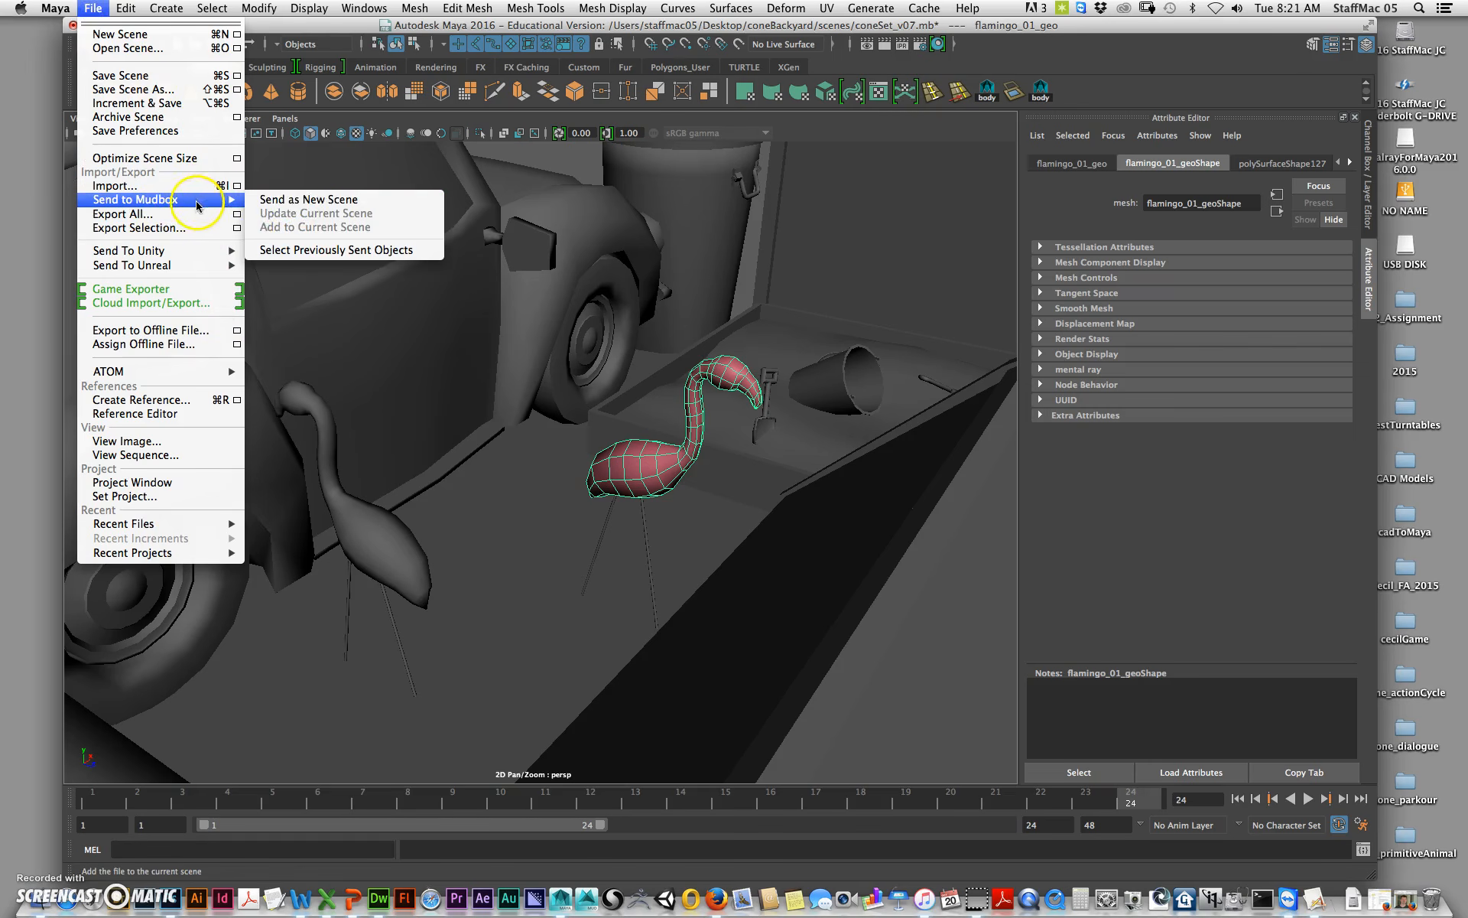
pyautogui.click(292, 205)
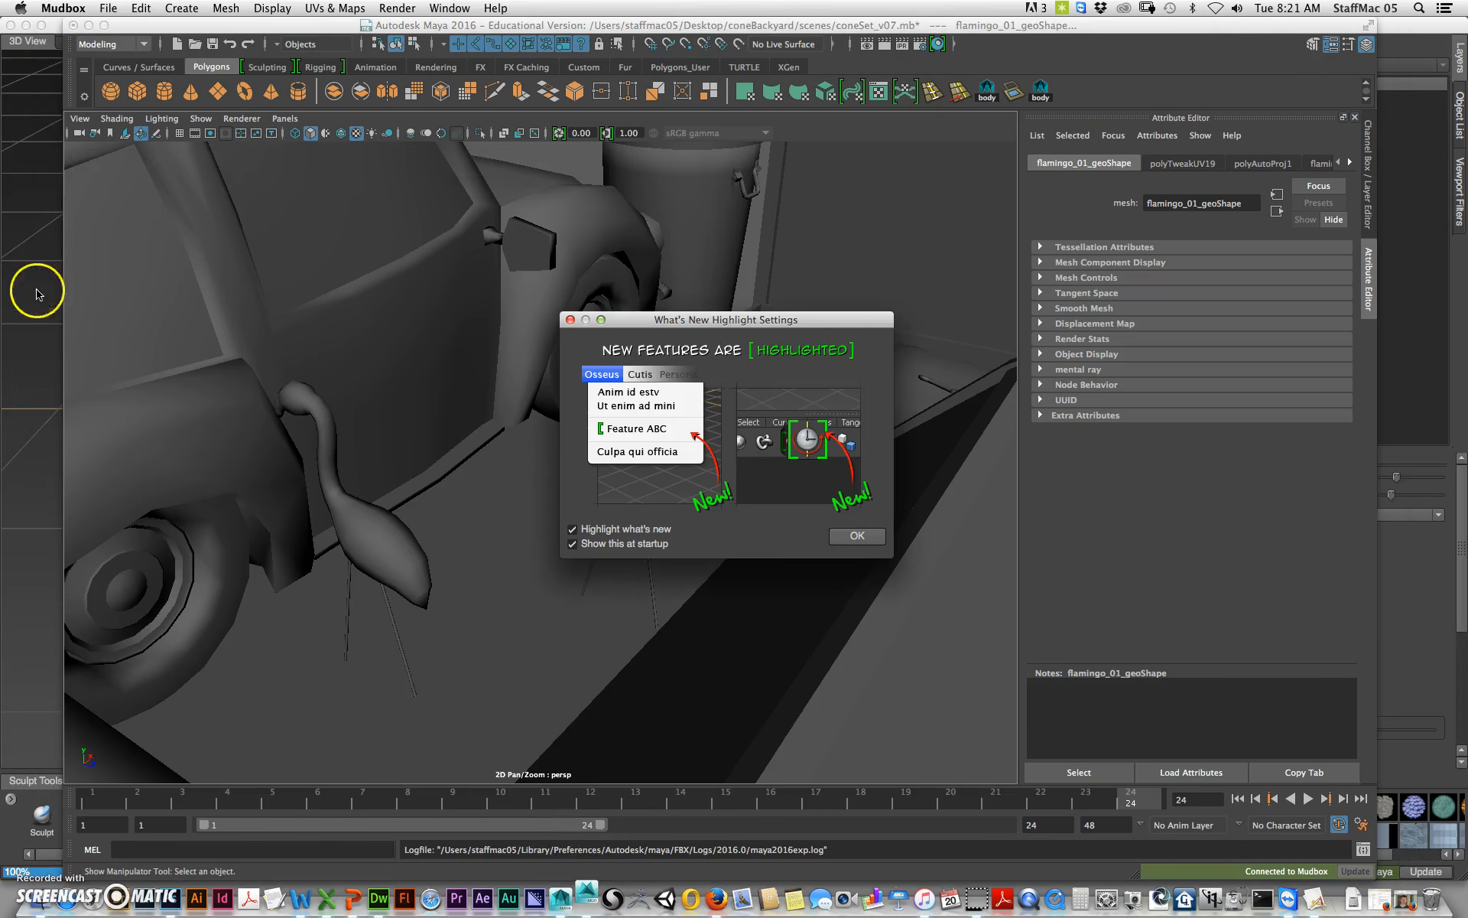
# Step: Adjust the What's New highlight options and dismiss the dialog in Mudbox
pyautogui.click(635, 531)
pyautogui.click(635, 531)
pyautogui.click(634, 543)
pyautogui.click(864, 535)
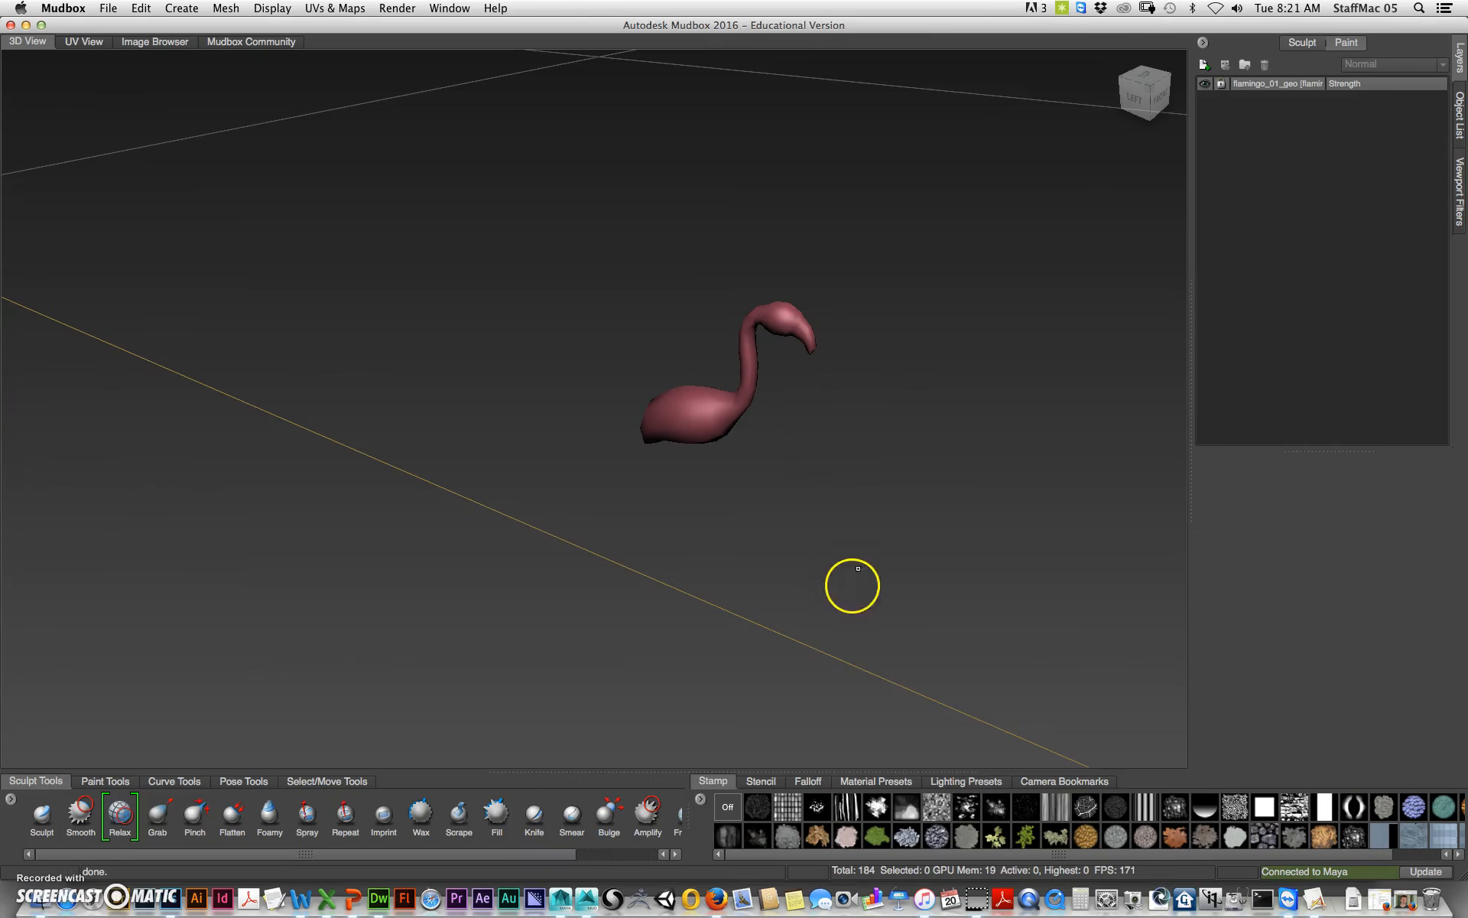
# Step: Examine the flamingo in Mudbox's 3D view from several angles and frame it
pyautogui.moveTo(783, 427)
pyautogui.keyDown('alt'); pyautogui.mouseDown()
pyautogui.moveTo(806, 426)
pyautogui.moveTo(777, 436)
pyautogui.moveTo(816, 397)
pyautogui.mouseUp(); pyautogui.keyUp('alt')
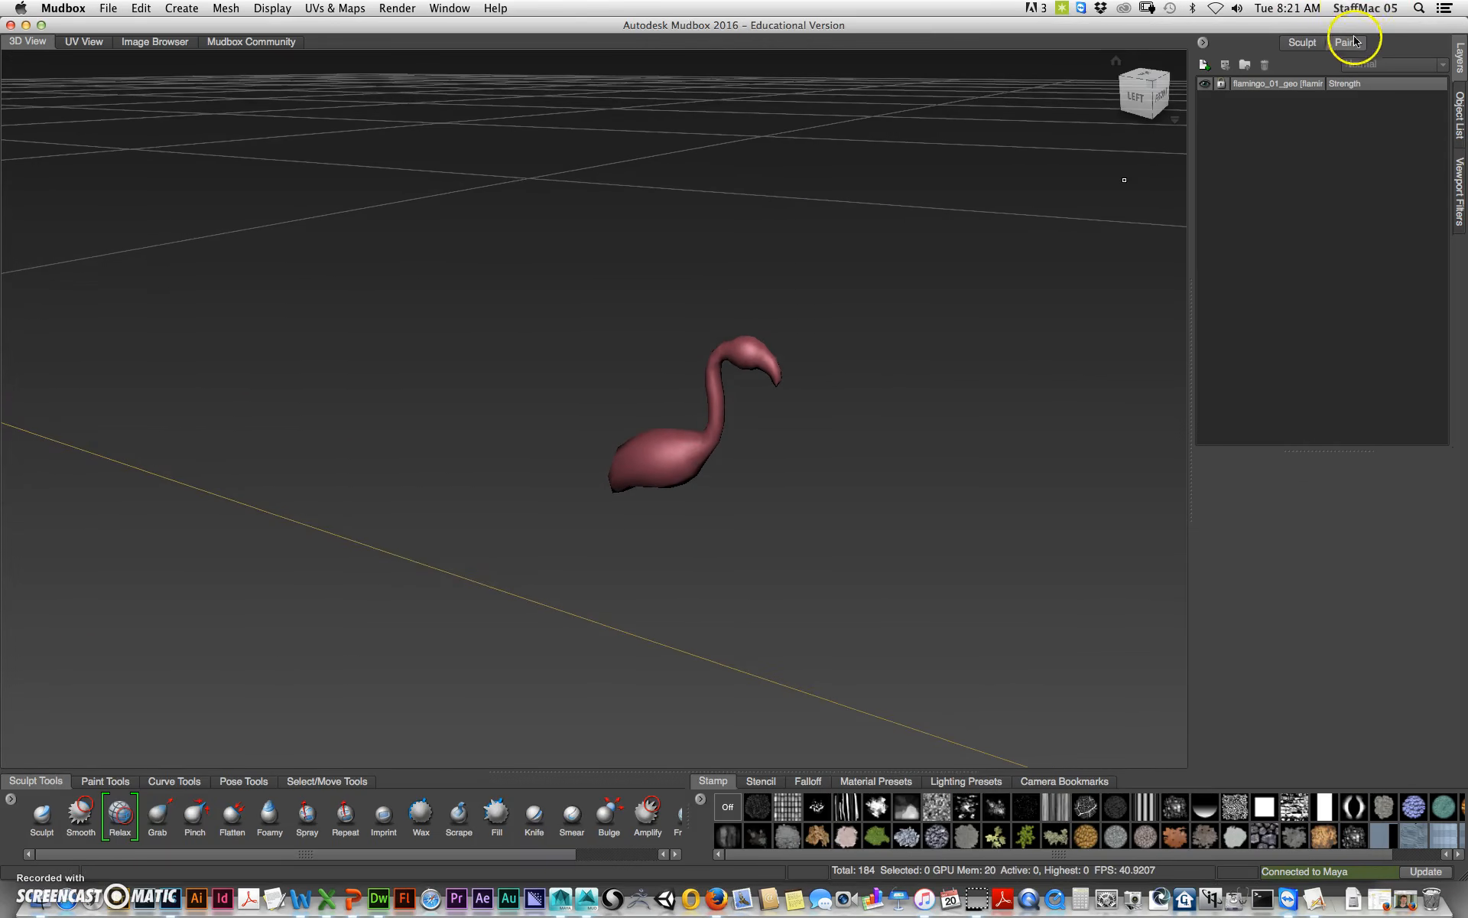
pyautogui.click(1304, 43)
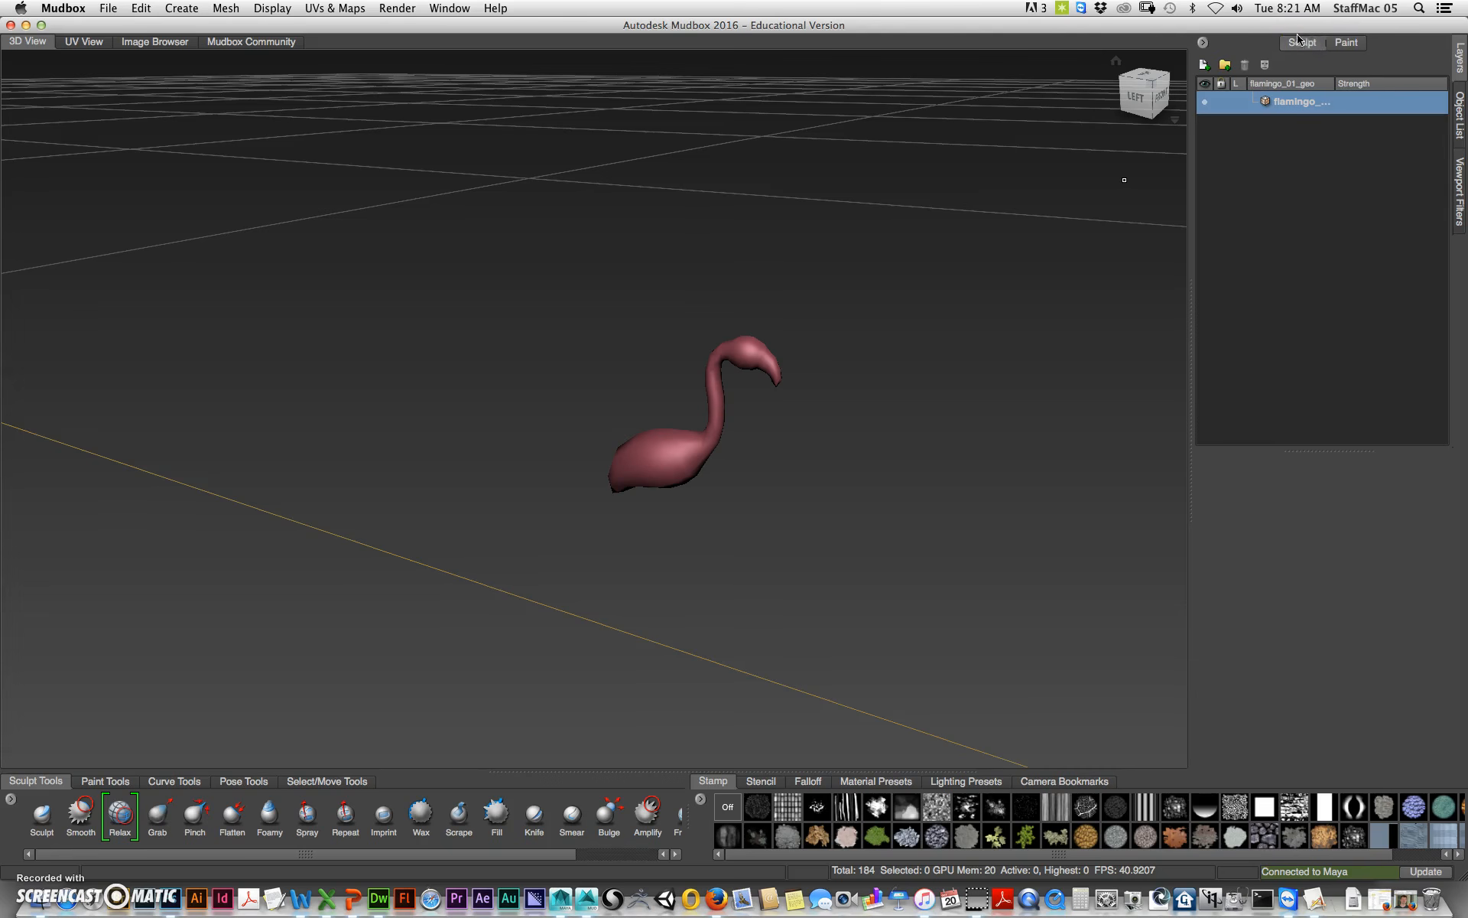
pyautogui.keyDown('alt'); pyautogui.moveTo(688, 478); pyautogui.dragTo(635, 517, button='middle'); pyautogui.keyUp('alt')
pyautogui.keyDown('alt'); pyautogui.moveTo(635, 517); pyautogui.dragTo(1177, 581, button='right'); pyautogui.keyUp('alt')
pyautogui.keyDown('alt'); pyautogui.moveTo(967, 468); pyautogui.dragTo(838, 459); pyautogui.keyUp('alt')
pyautogui.press('f')
pyautogui.keyDown('alt'); pyautogui.moveTo(872, 391); pyautogui.dragTo(893, 642, button='middle'); pyautogui.keyUp('alt')
pyautogui.keyDown('alt'); pyautogui.moveTo(841, 513); pyautogui.dragTo(721, 540, button='right'); pyautogui.keyUp('alt')
pyautogui.keyDown('alt'); pyautogui.moveTo(810, 544); pyautogui.dragTo(831, 465, button='middle'); pyautogui.keyUp('alt')
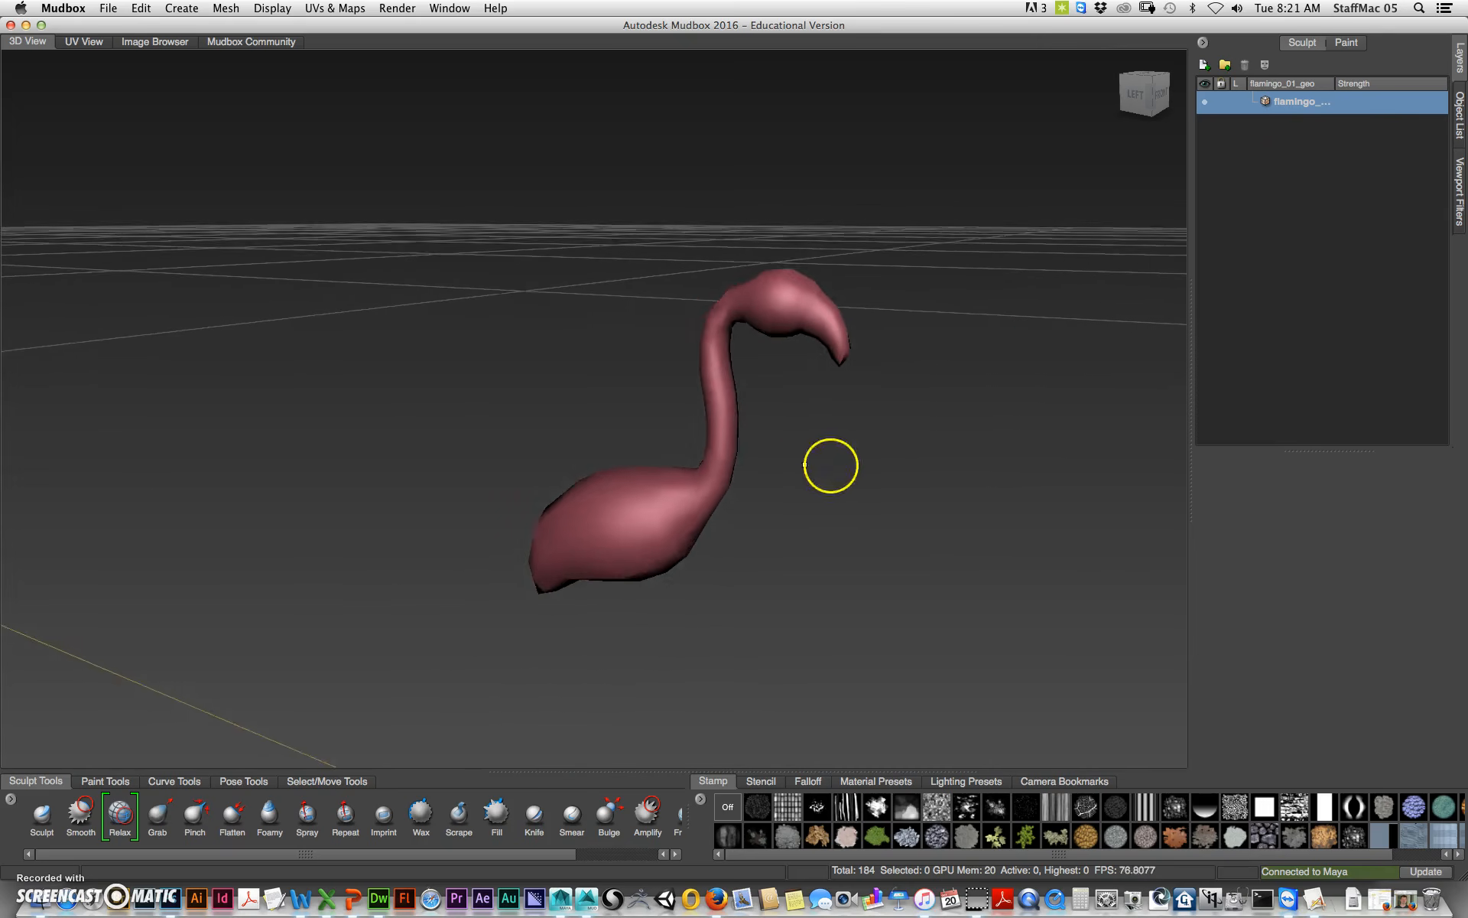
pyautogui.keyDown('alt'); pyautogui.moveTo(805, 464); pyautogui.dragTo(896, 442); pyautogui.keyUp('alt')
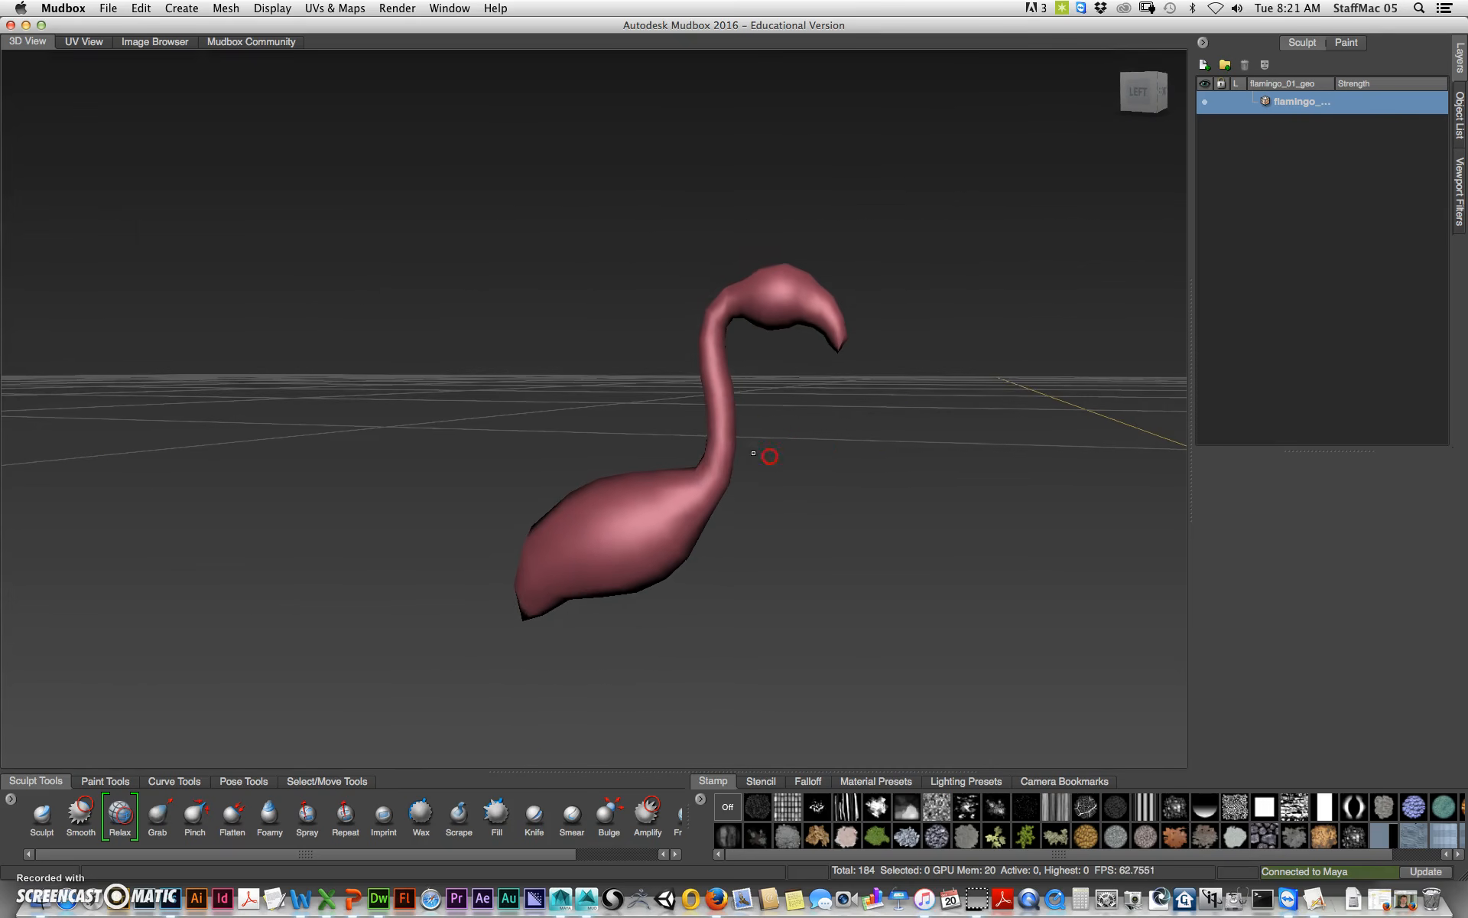
pyautogui.keyDown('alt'); pyautogui.moveTo(754, 453); pyautogui.dragTo(789, 465); pyautogui.keyUp('alt')
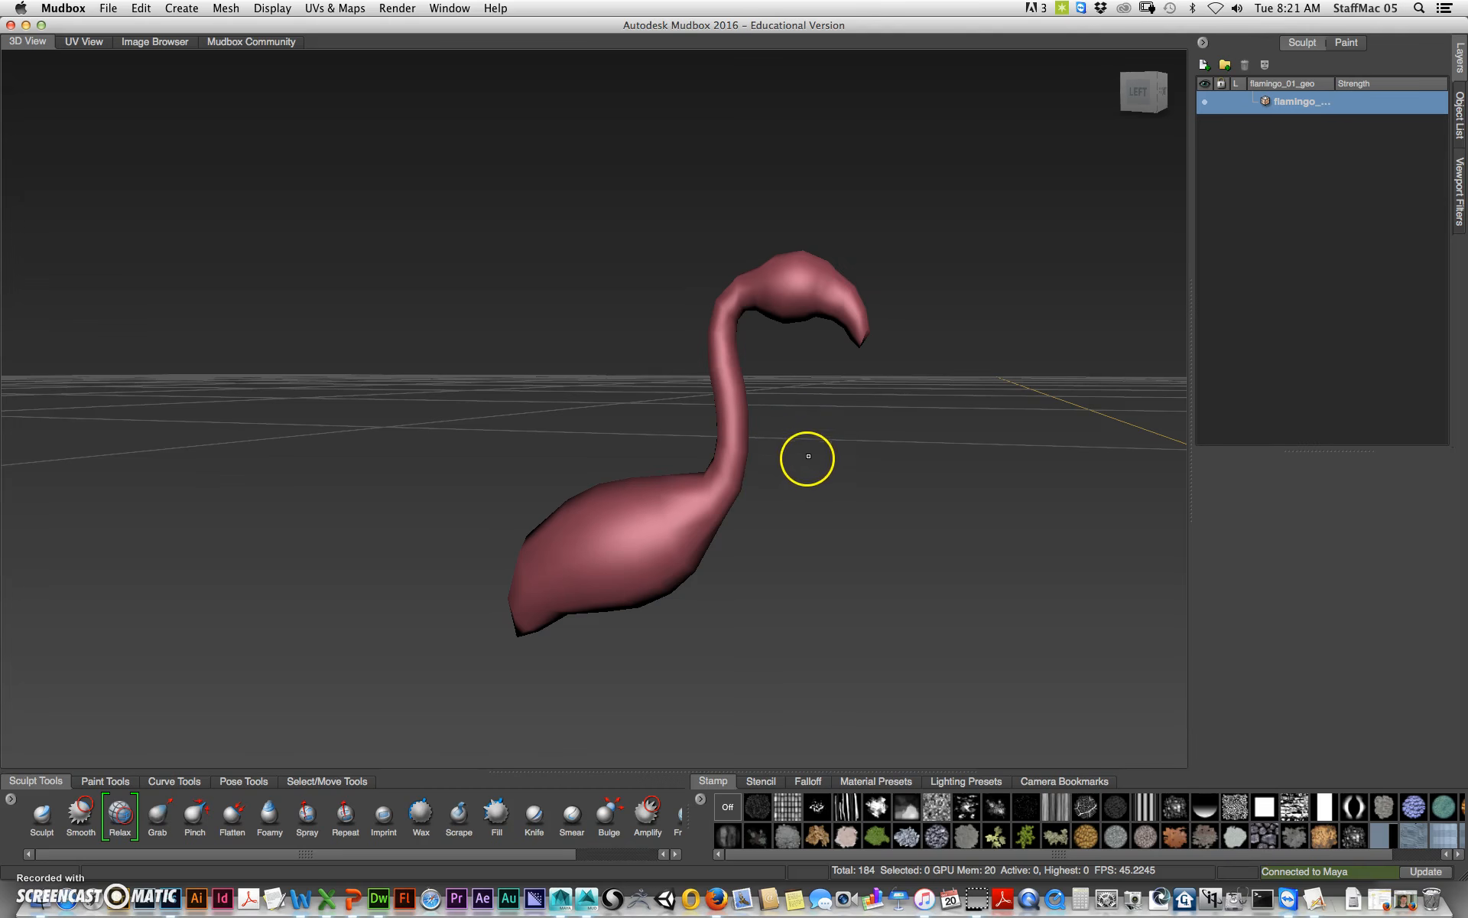
pyautogui.keyDown('alt'); pyautogui.moveTo(800, 444); pyautogui.dragTo(738, 479); pyautogui.keyUp('alt')
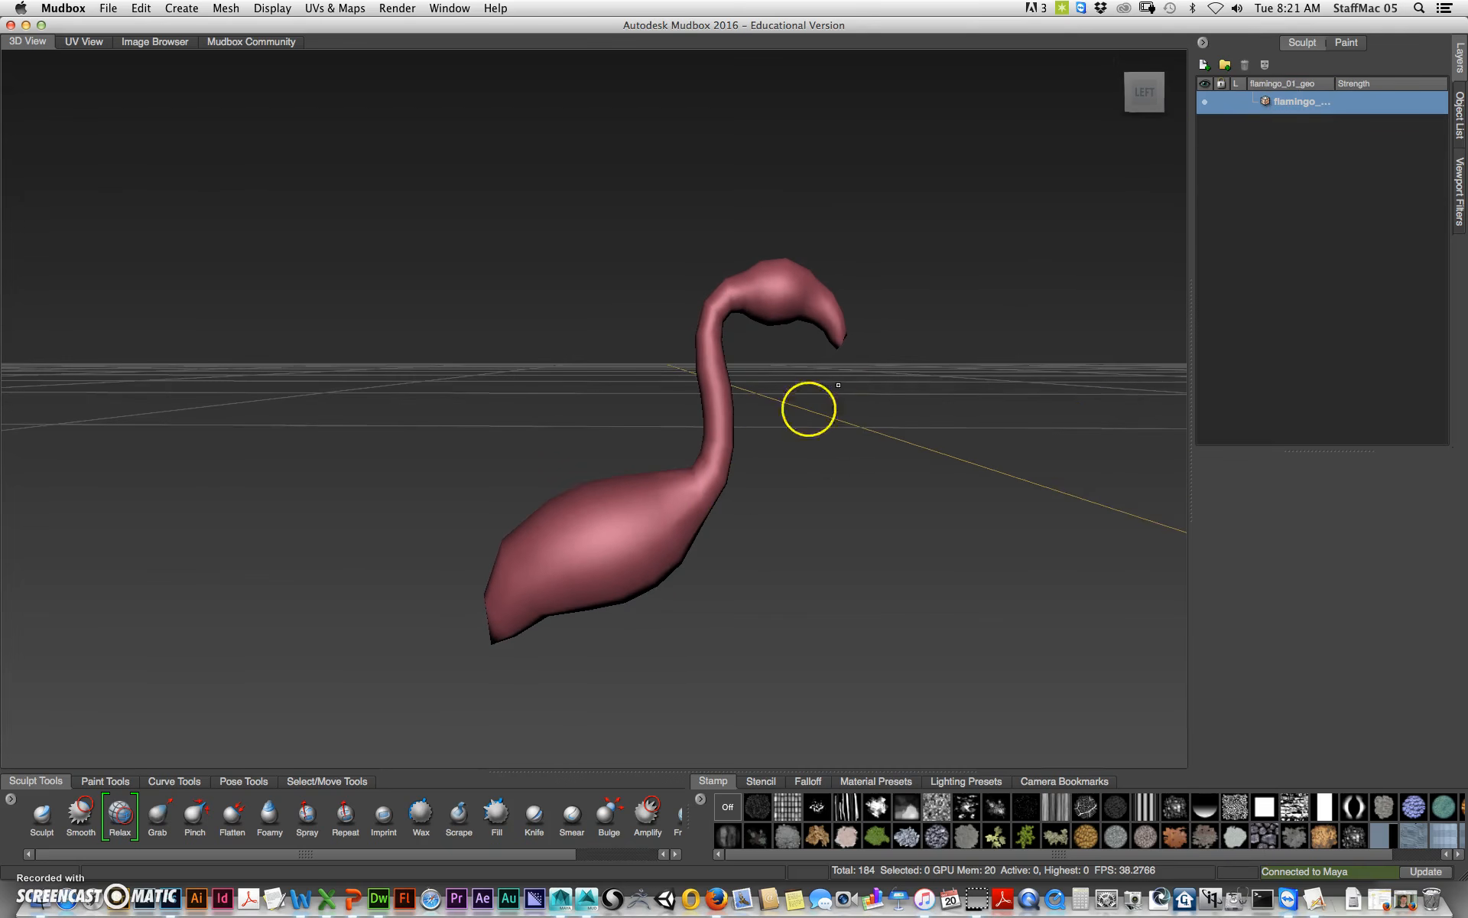
# Step: Subdivide the flamingo mesh once
pyautogui.moveTo(702, 504); pyautogui.dragTo(719, 504)
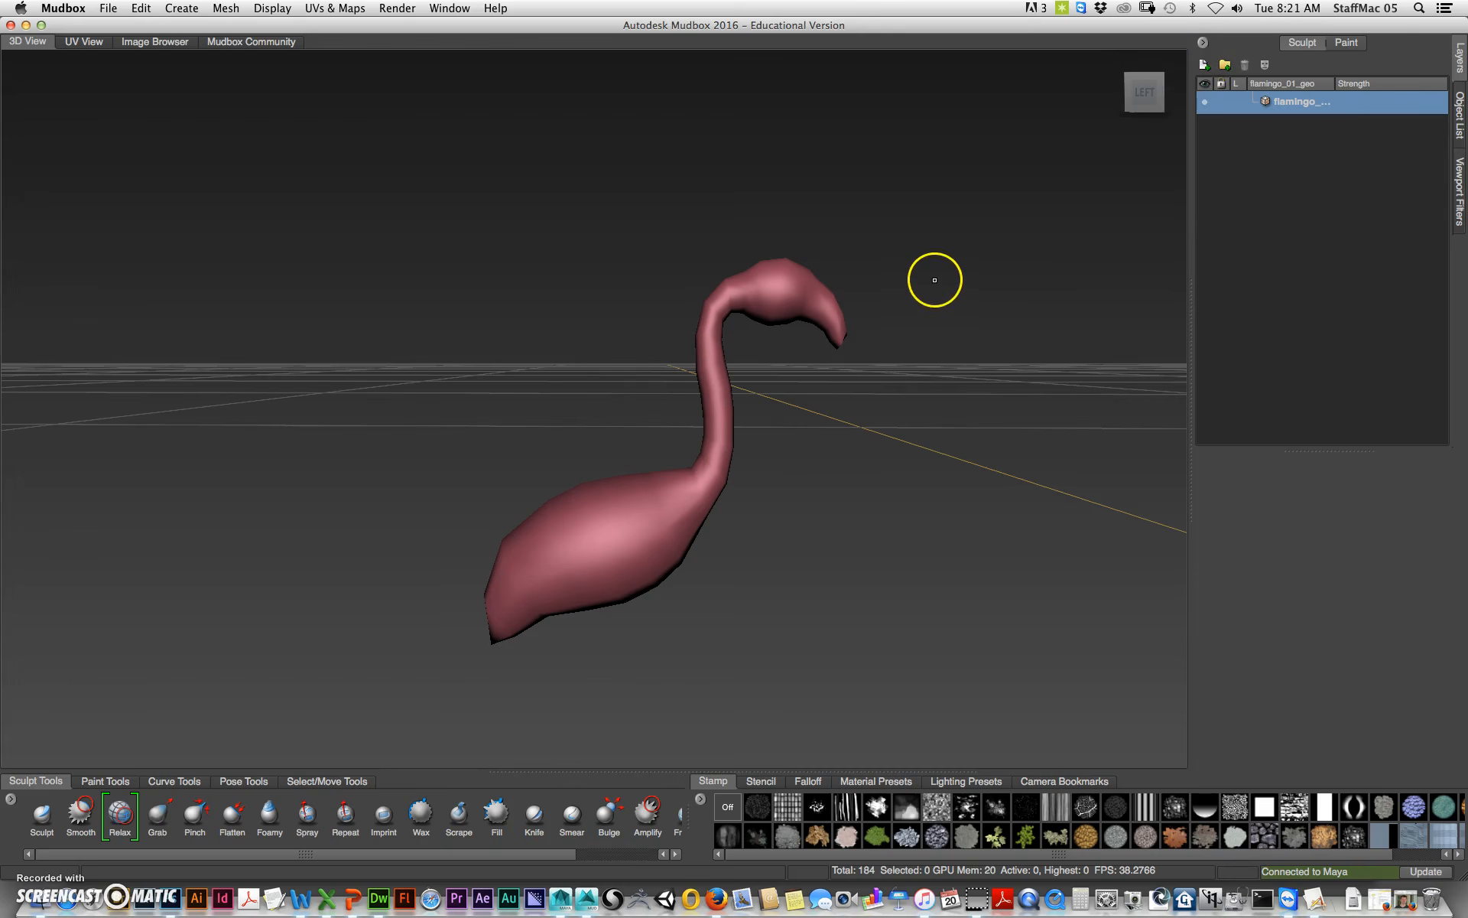
pyautogui.hotkey('shift', 'd')
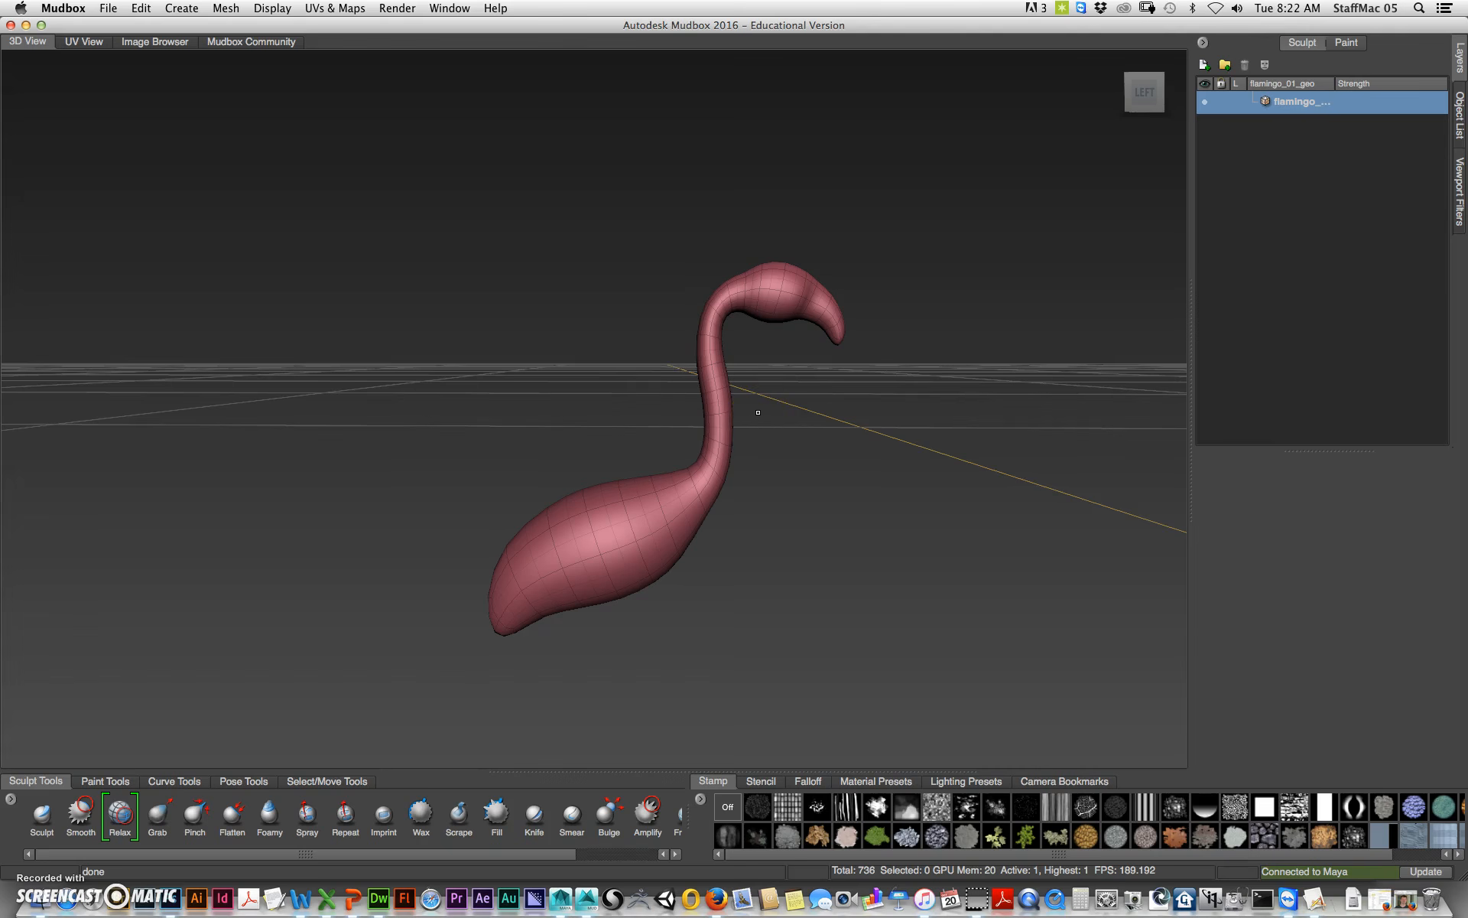
# Step: Step up and down through the flamingo's subdivision levels to compare them
pyautogui.press('pagedown')
pyautogui.press('pageup')
pyautogui.press('pagedown')
pyautogui.press('pageup')
pyautogui.press('pagedown')
pyautogui.press('pageup')
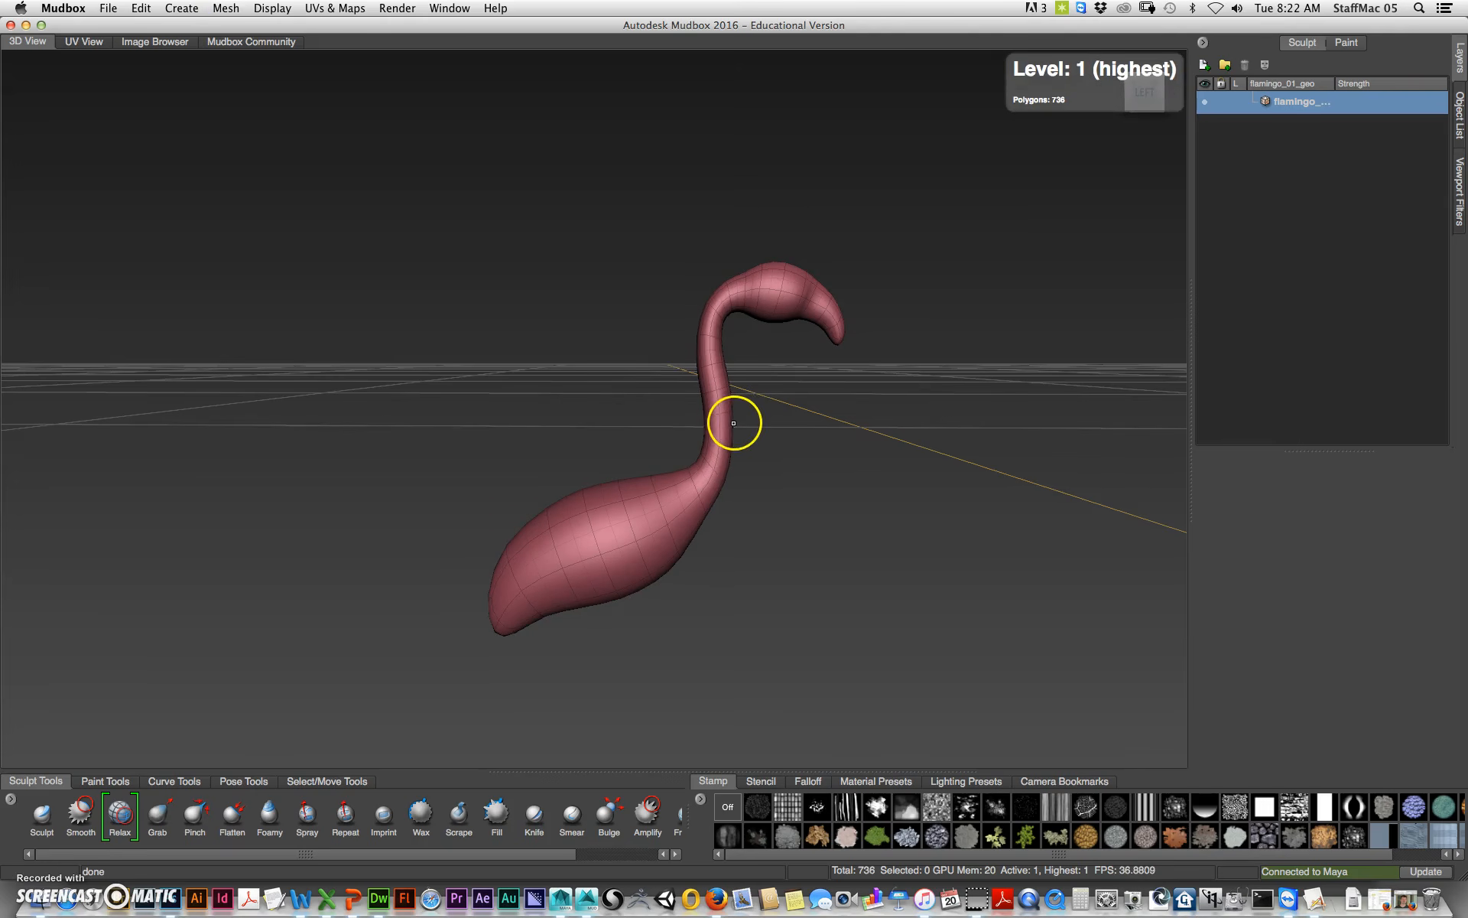
pyautogui.press('pagedown')
pyautogui.press('pageup')
pyautogui.press('pagedown')
pyautogui.press('pageup')
pyautogui.press('pagedown')
pyautogui.press('pageup')
pyautogui.press('pagedown')
pyautogui.press('pageup')
pyautogui.press('pagedown')
pyautogui.press('pageup')
pyautogui.press('pagedown')
pyautogui.press('pageup')
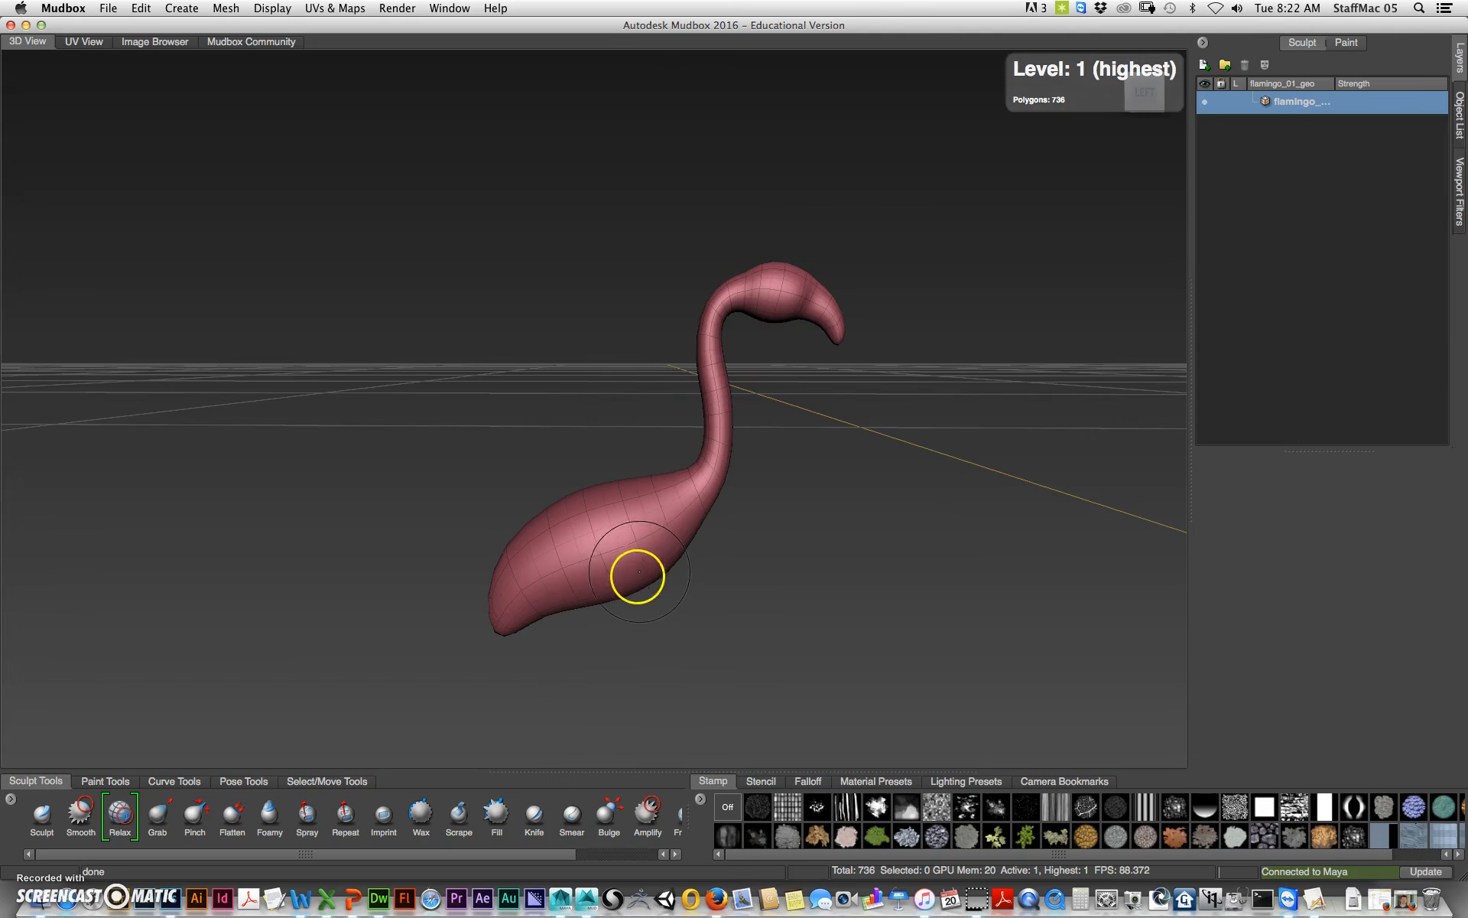
pyautogui.press('pageup')
pyautogui.press('pagedown')
pyautogui.press('pageup')
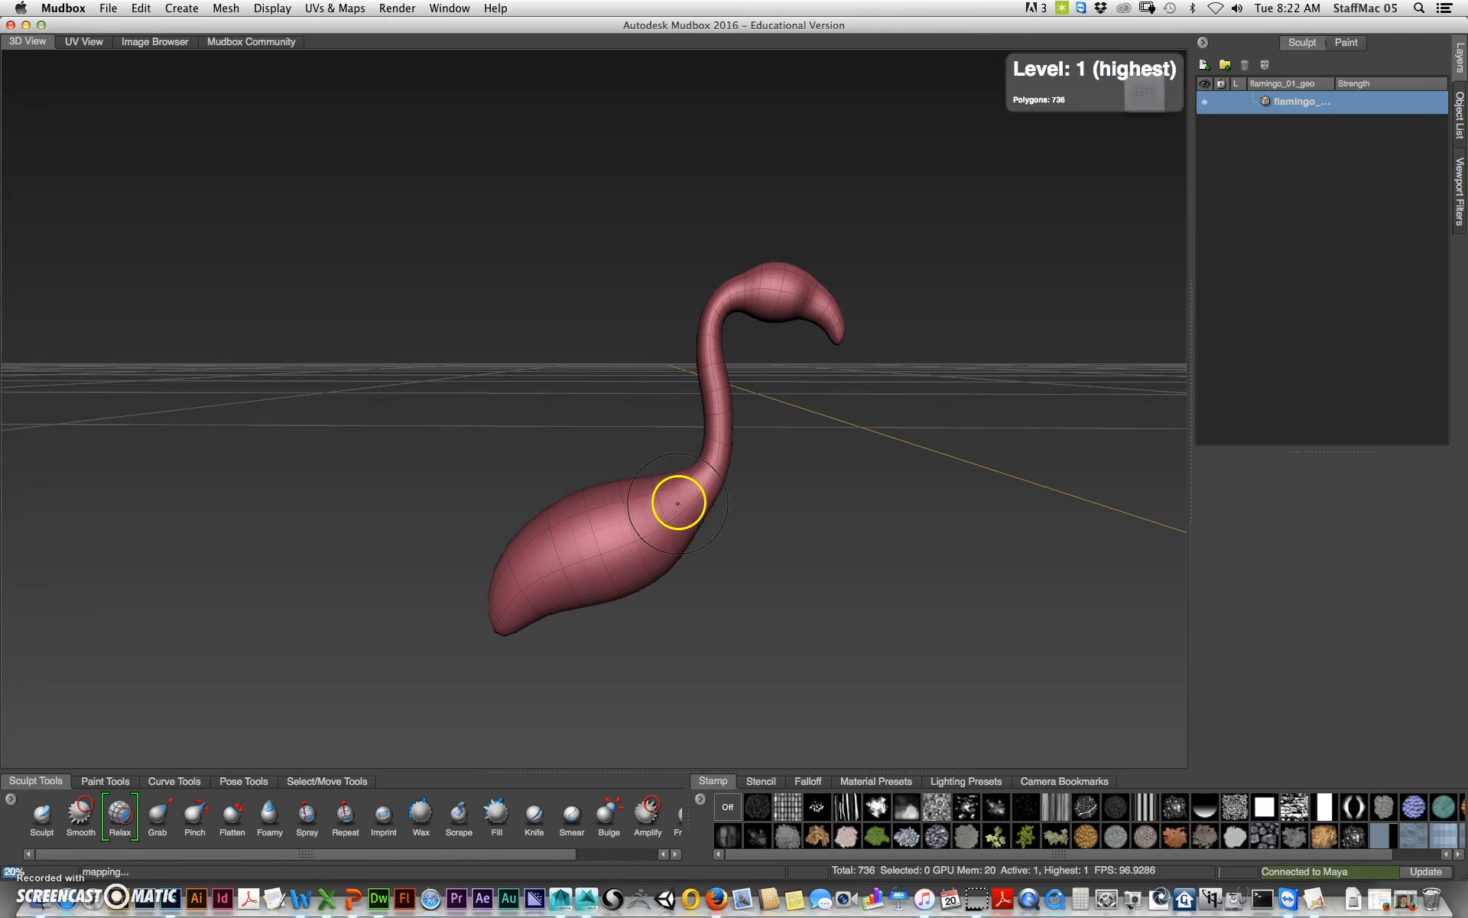
# Step: Subdivide the flamingo to level 2 and add a new sculpt layer for adjustments
pyautogui.hotkey('shift', 'd')
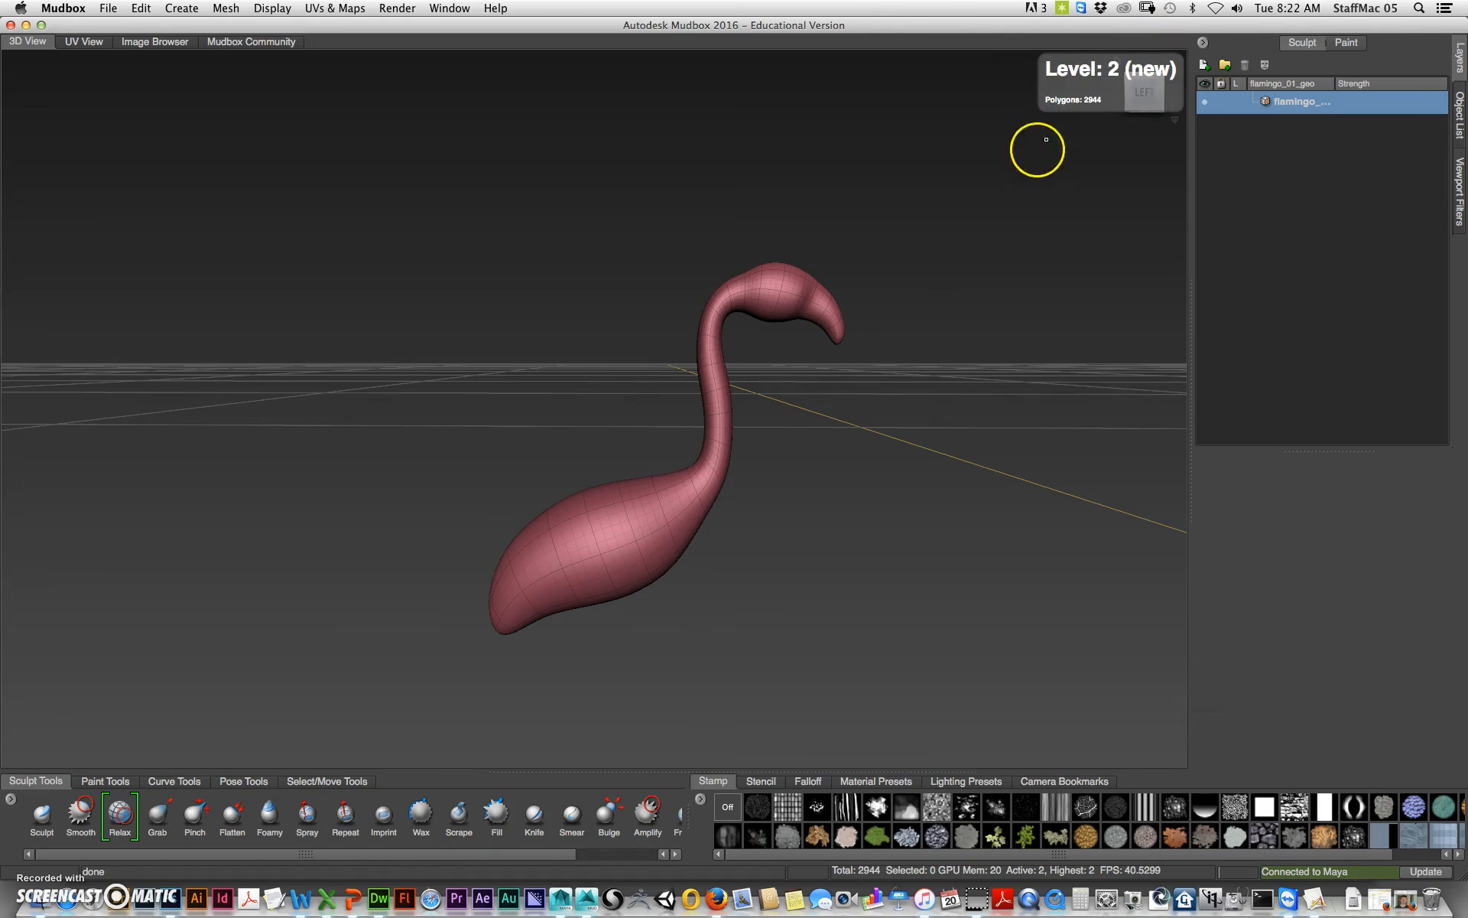
pyautogui.click(1204, 65)
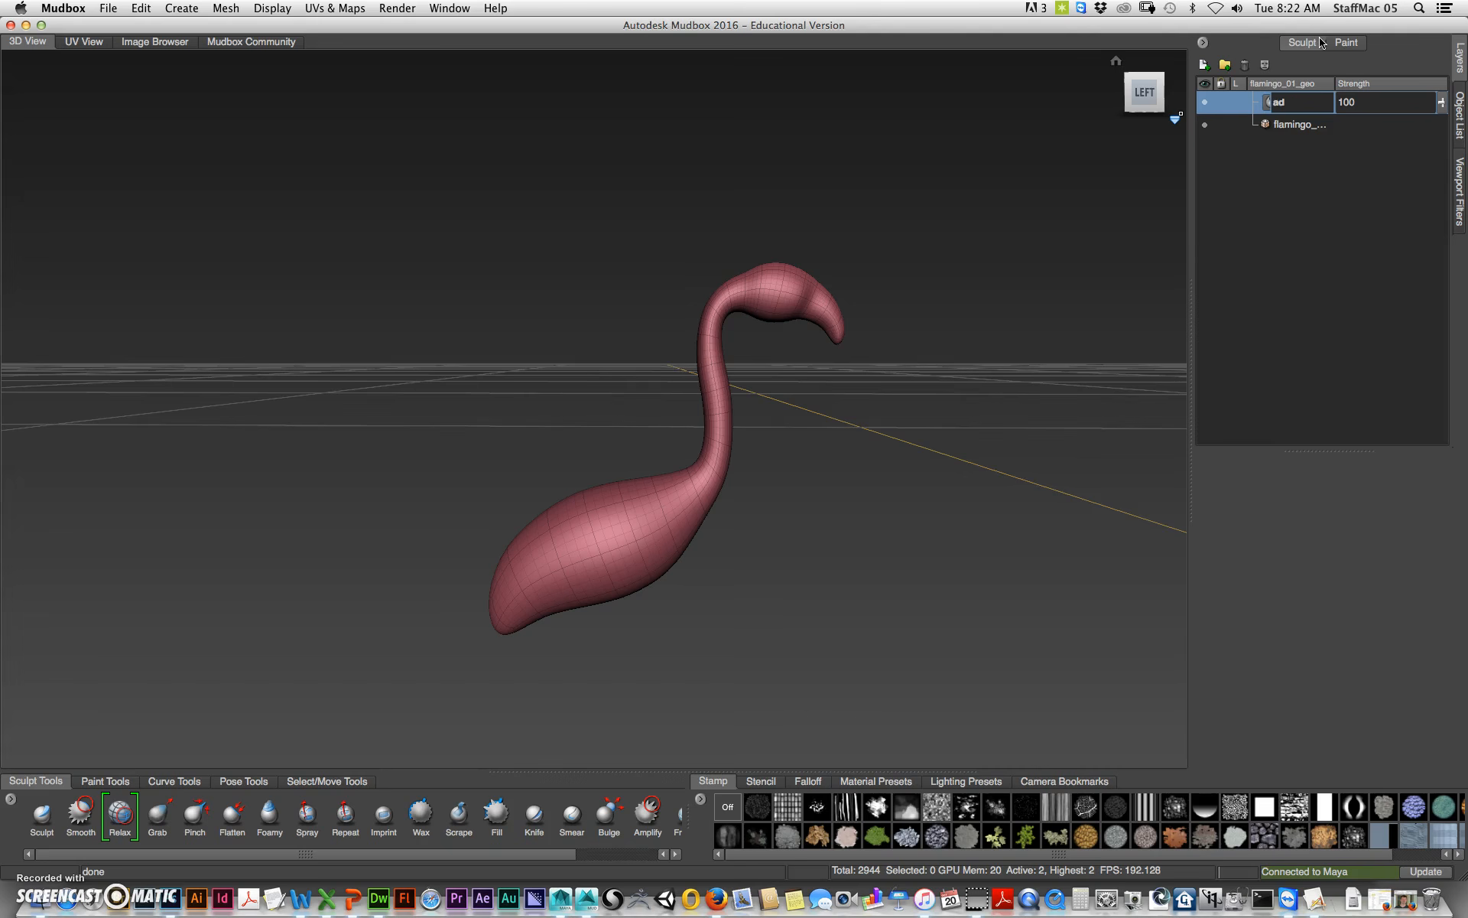
pyautogui.press('Return')
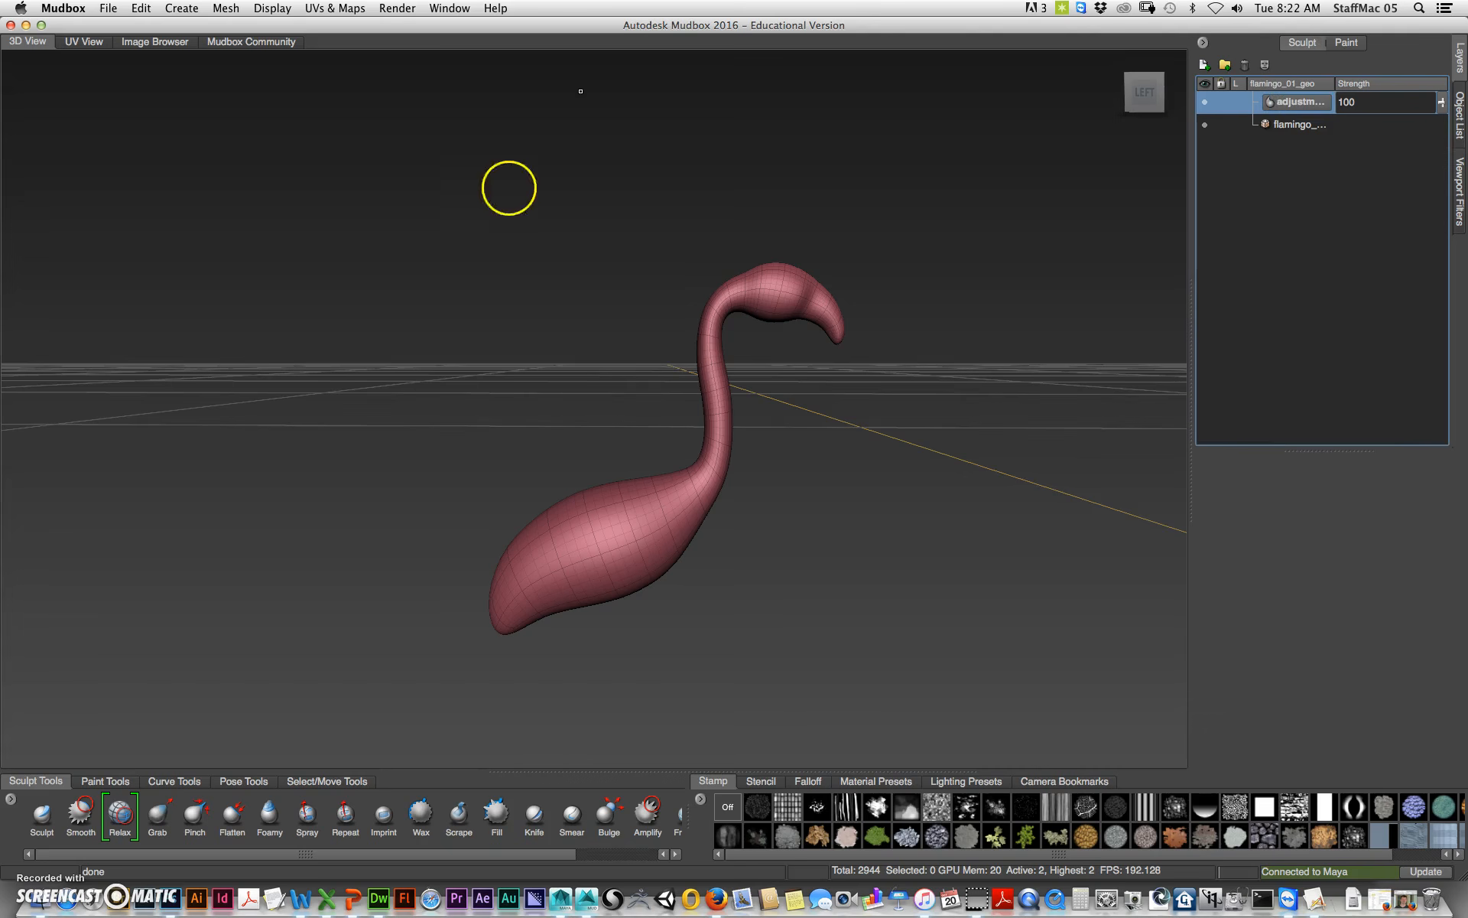
# Step: Use the Grab brush to pull the flamingo's body and tail into a new shape
pyautogui.click(155, 820)
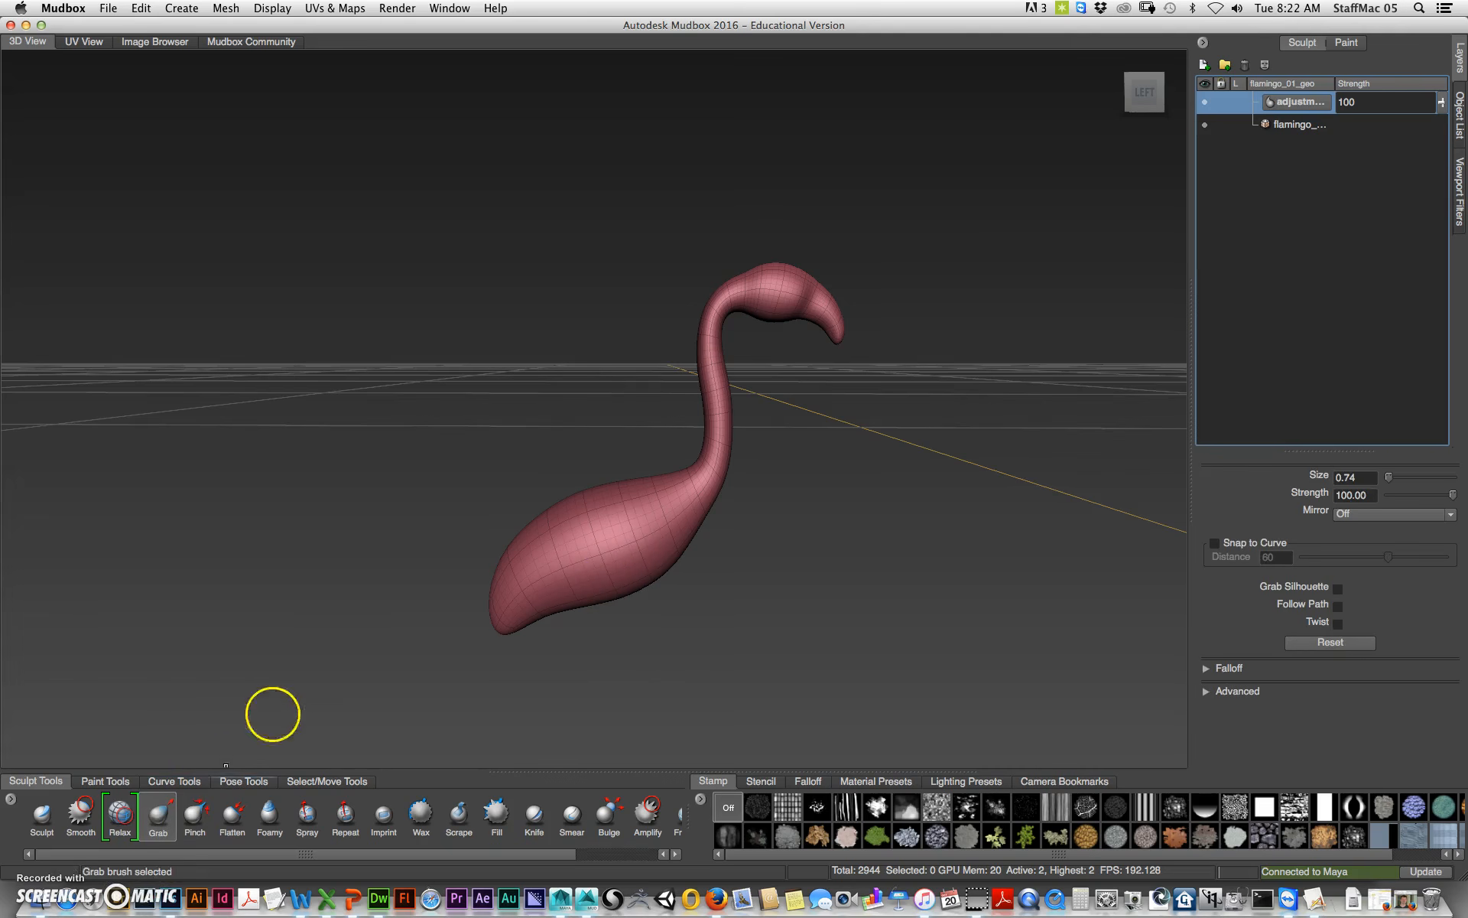
pyautogui.keyDown('alt'); pyautogui.moveTo(606, 557); pyautogui.dragTo(608, 524); pyautogui.keyUp('alt')
pyautogui.keyDown('alt'); pyautogui.moveTo(608, 525); pyautogui.dragTo(616, 445, button='middle'); pyautogui.keyUp('alt')
pyautogui.keyDown('alt'); pyautogui.moveTo(539, 477); pyautogui.dragTo(753, 460, button='right'); pyautogui.keyUp('alt')
pyautogui.keyDown('alt'); pyautogui.moveTo(751, 501); pyautogui.dragTo(736, 460); pyautogui.keyUp('alt')
pyautogui.moveTo(578, 437)
pyautogui.mouseDown()
pyautogui.moveTo(564, 438)
pyautogui.moveTo(607, 431)
pyautogui.moveTo(630, 397)
pyautogui.moveTo(556, 460)
pyautogui.moveTo(492, 563)
pyautogui.mouseUp()
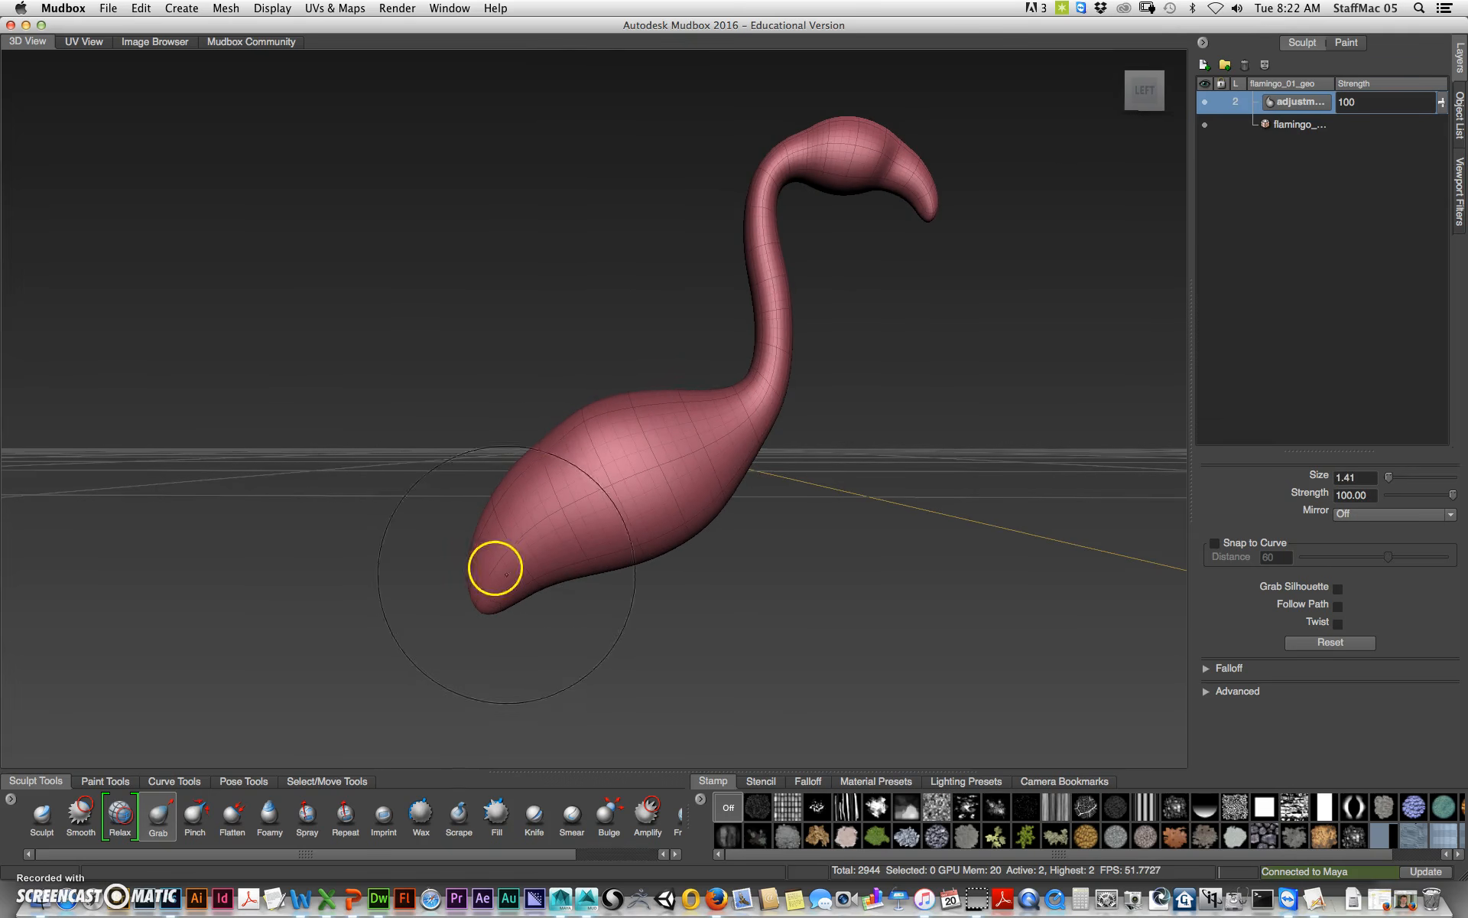
pyautogui.moveTo(465, 627); pyautogui.dragTo(455, 623)
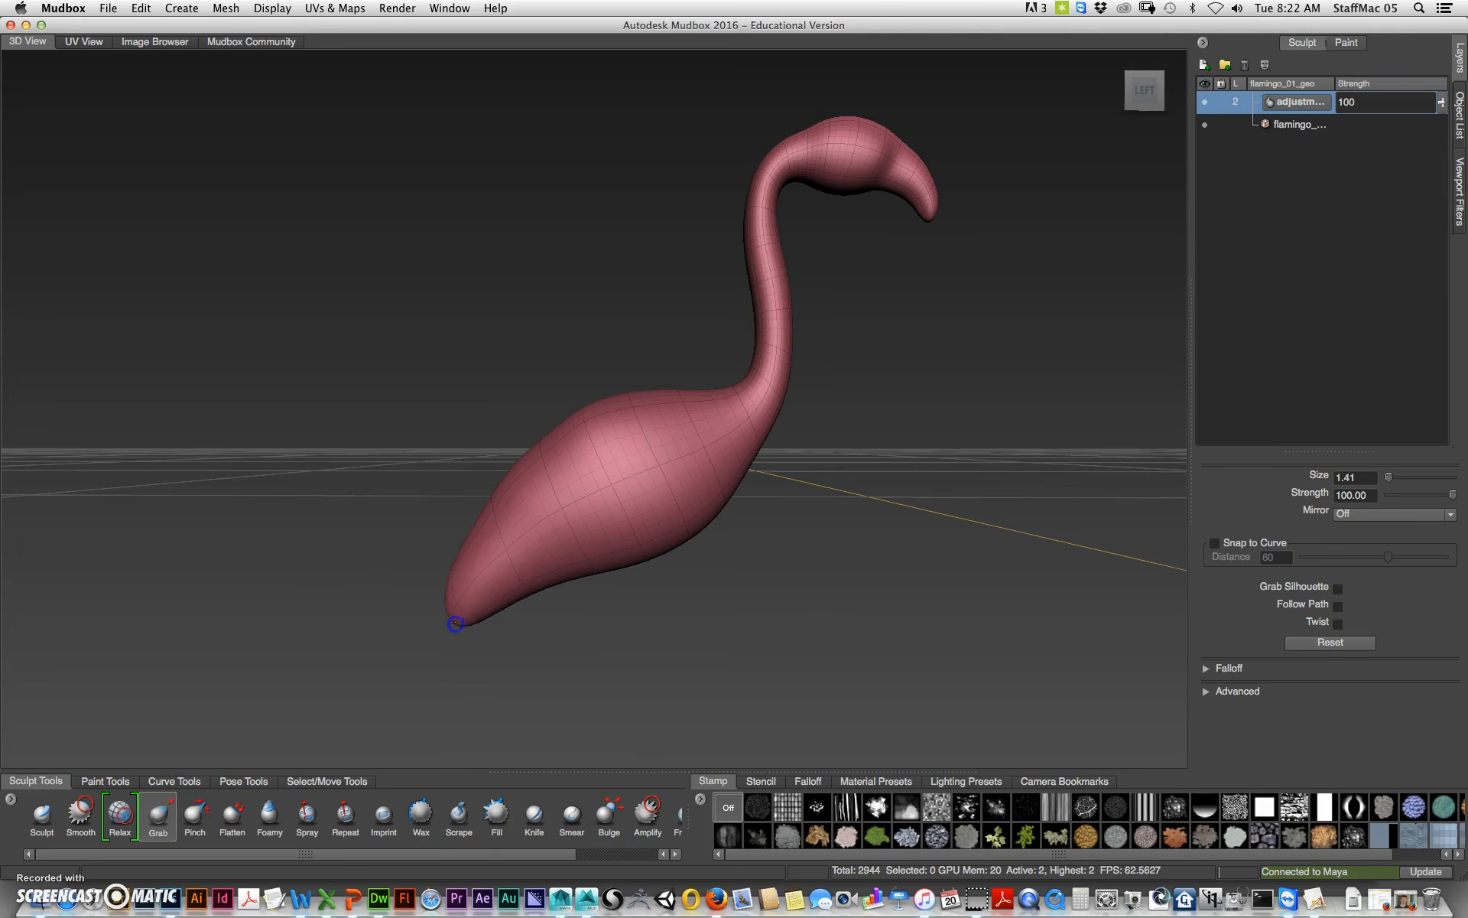
pyautogui.keyDown('alt'); pyautogui.moveTo(567, 603); pyautogui.dragTo(650, 528); pyautogui.keyUp('alt')
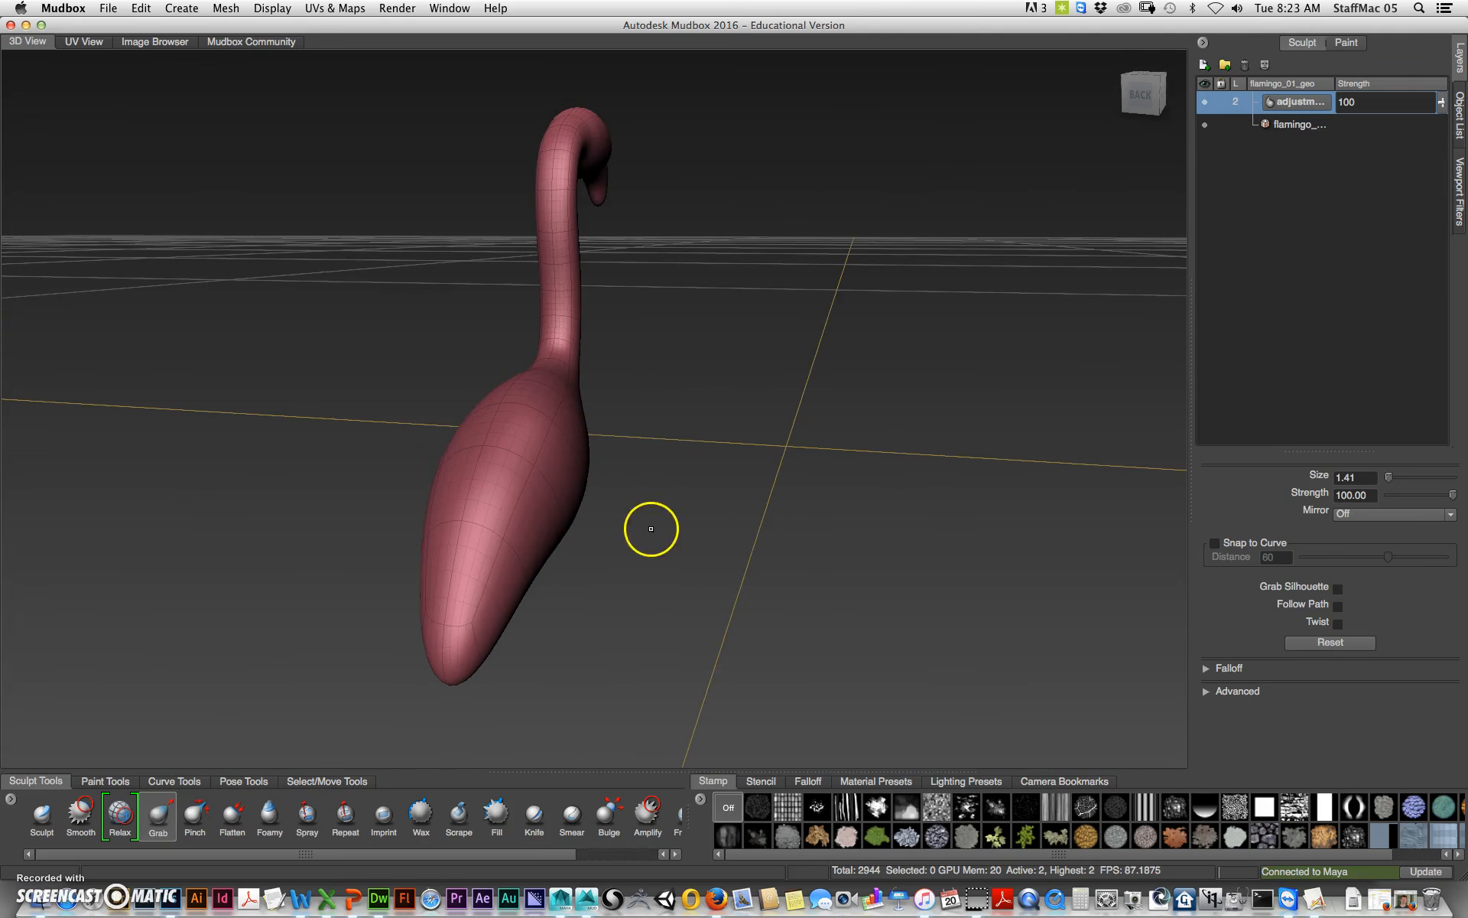
# Step: Undo the last three grab strokes
pyautogui.press('super+z')
pyautogui.press('super+z')
pyautogui.press('super+z')
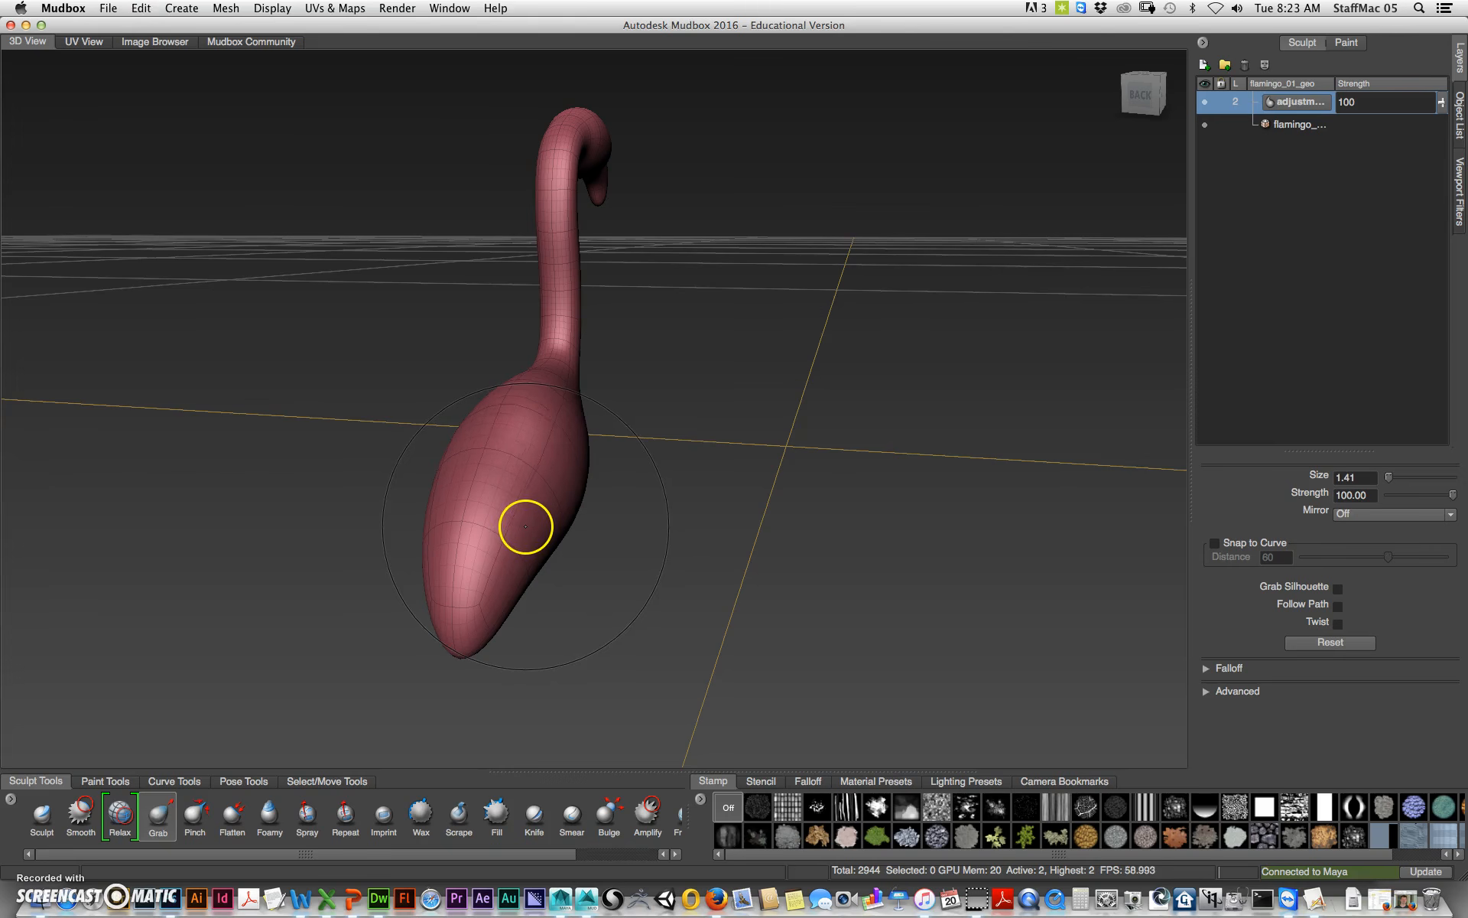
pyautogui.click(1398, 515)
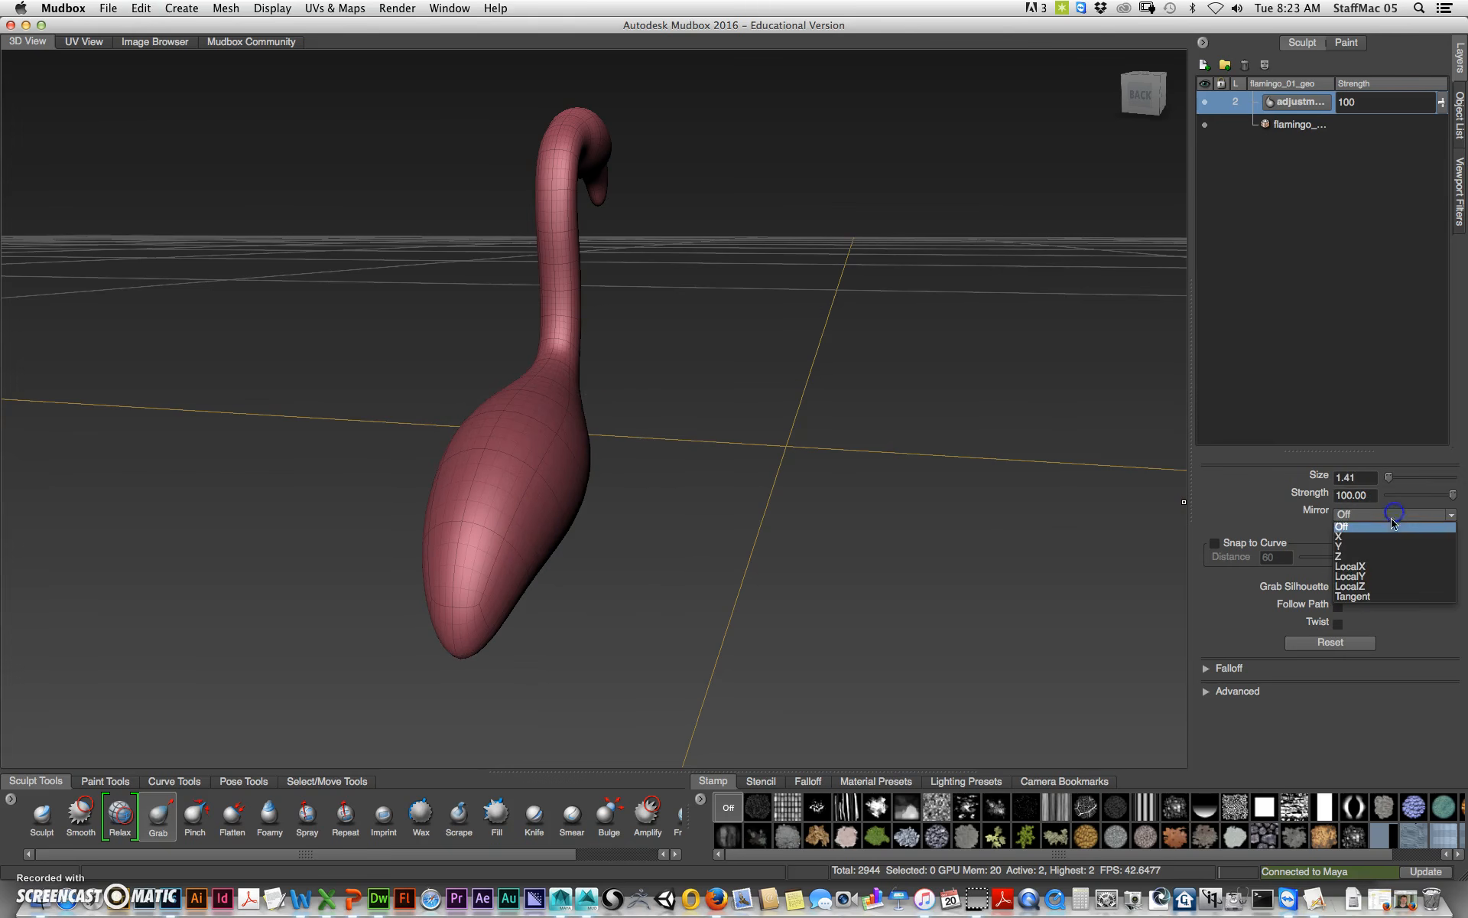
pyautogui.click(1366, 539)
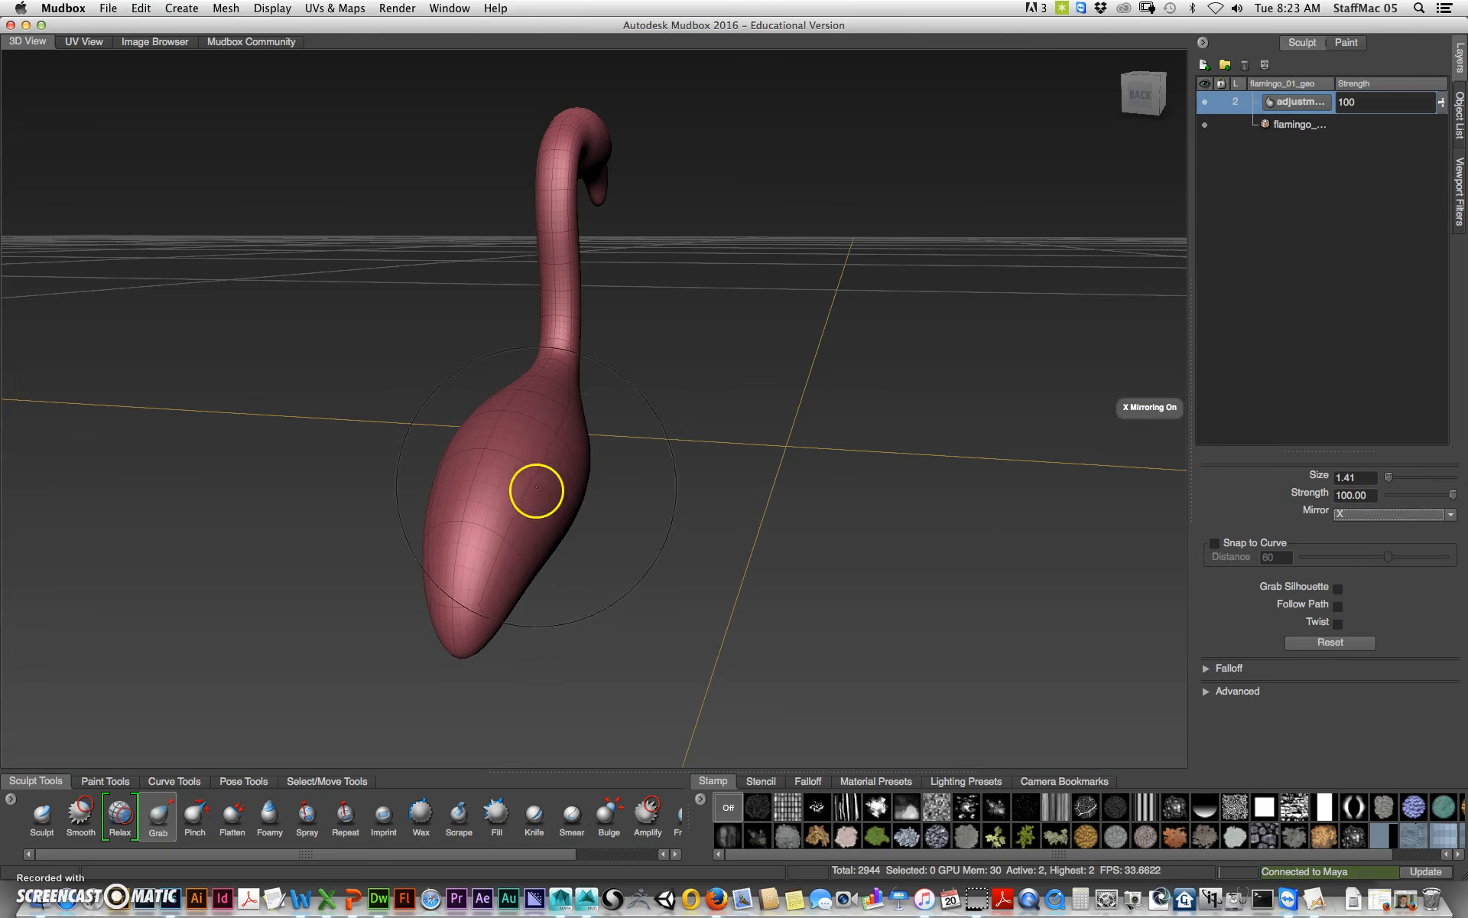
pyautogui.moveTo(535, 492); pyautogui.dragTo(639, 482)
pyautogui.press('super+z')
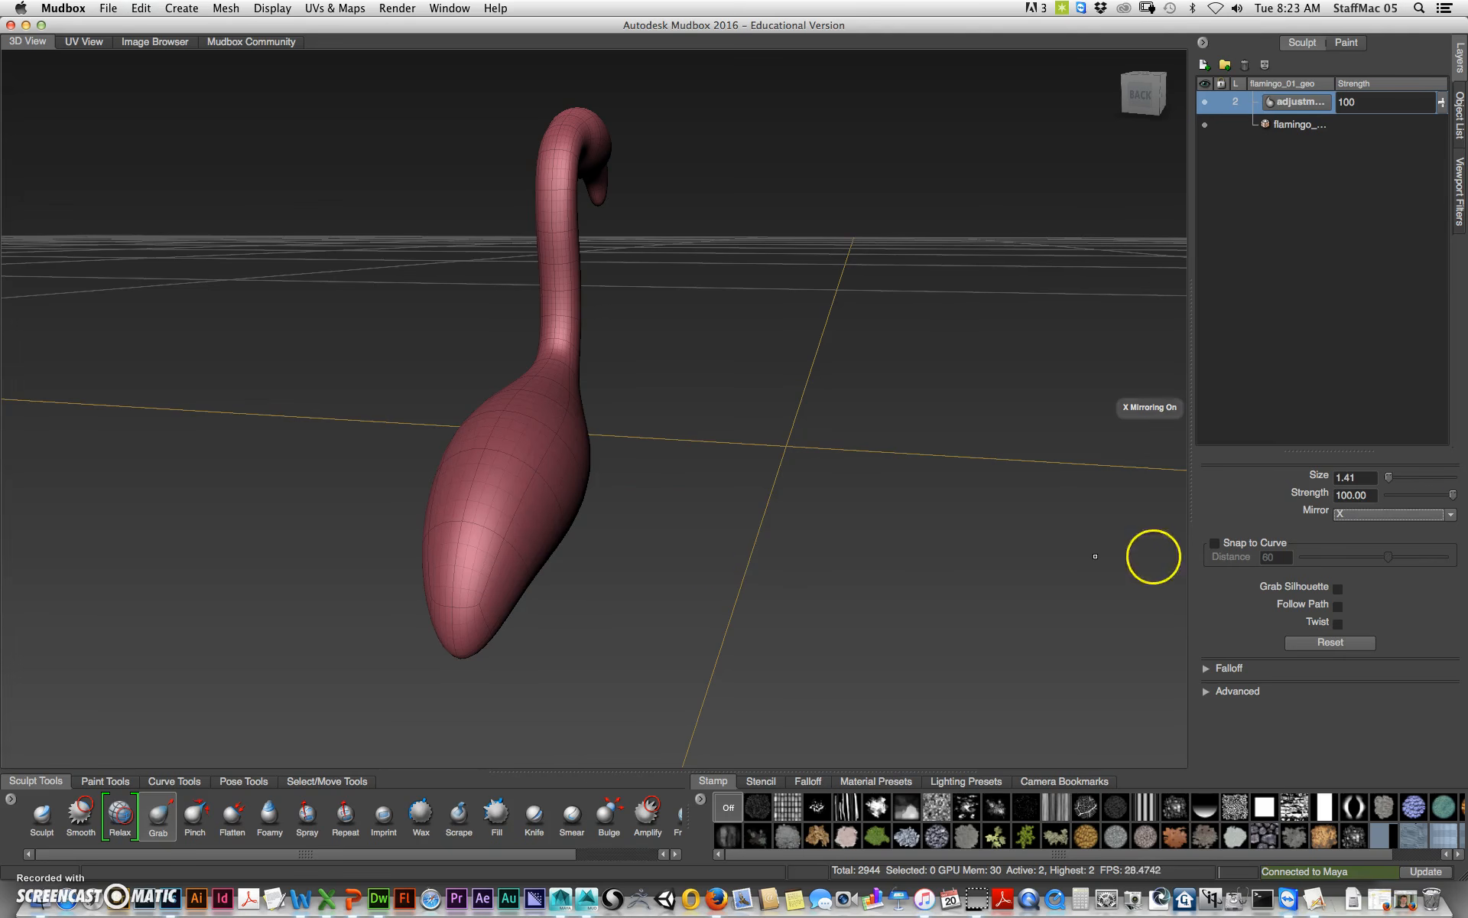
# Step: Set the brush mirror to LocalY and grab the flamingo's body and tail to reshape them
pyautogui.click(1453, 515)
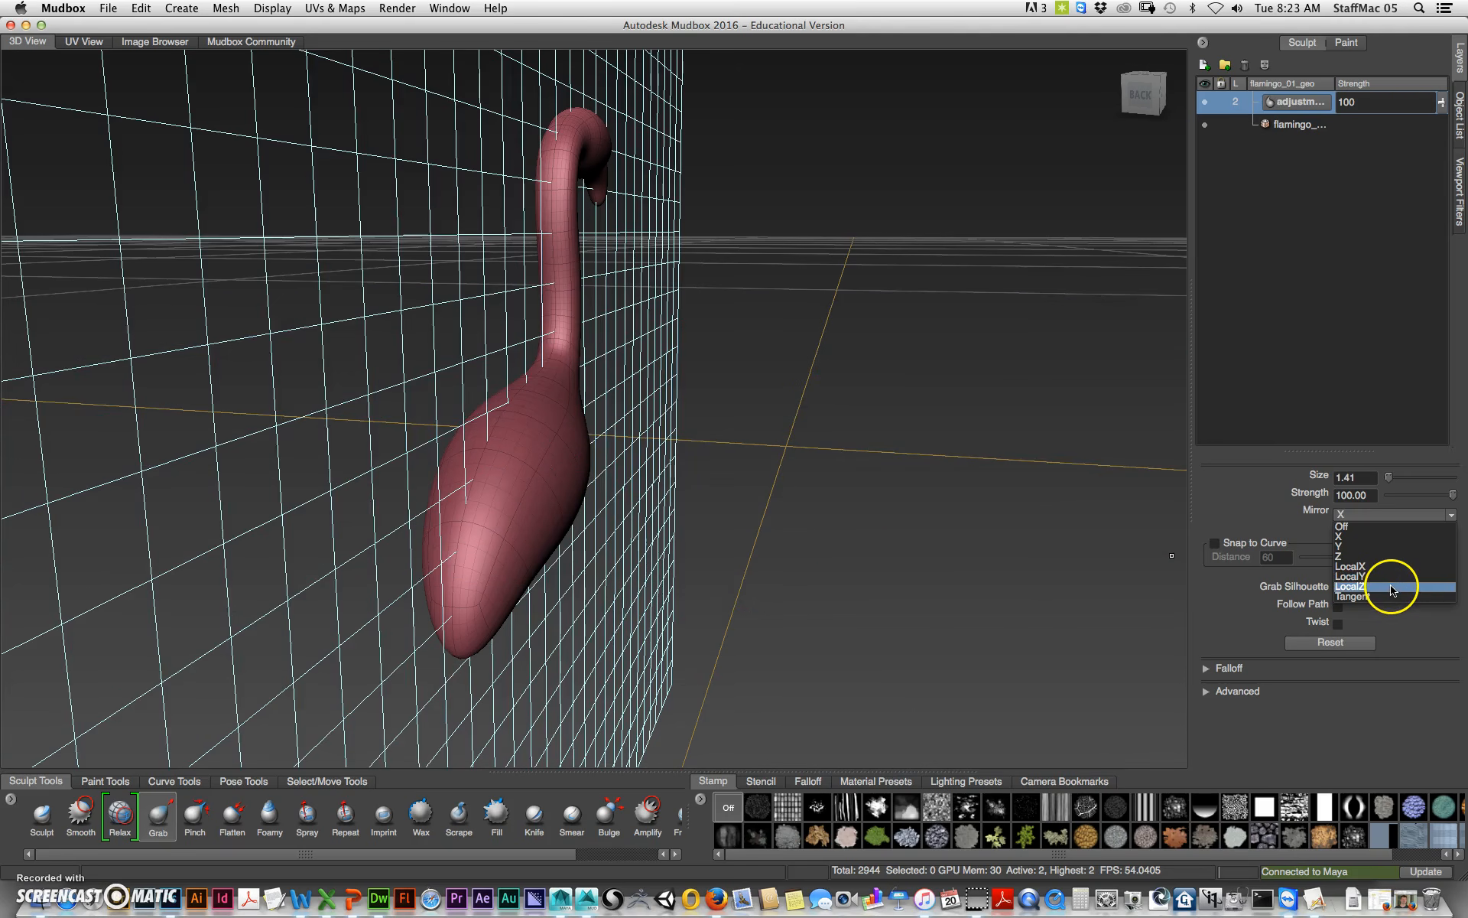
pyautogui.click(1391, 576)
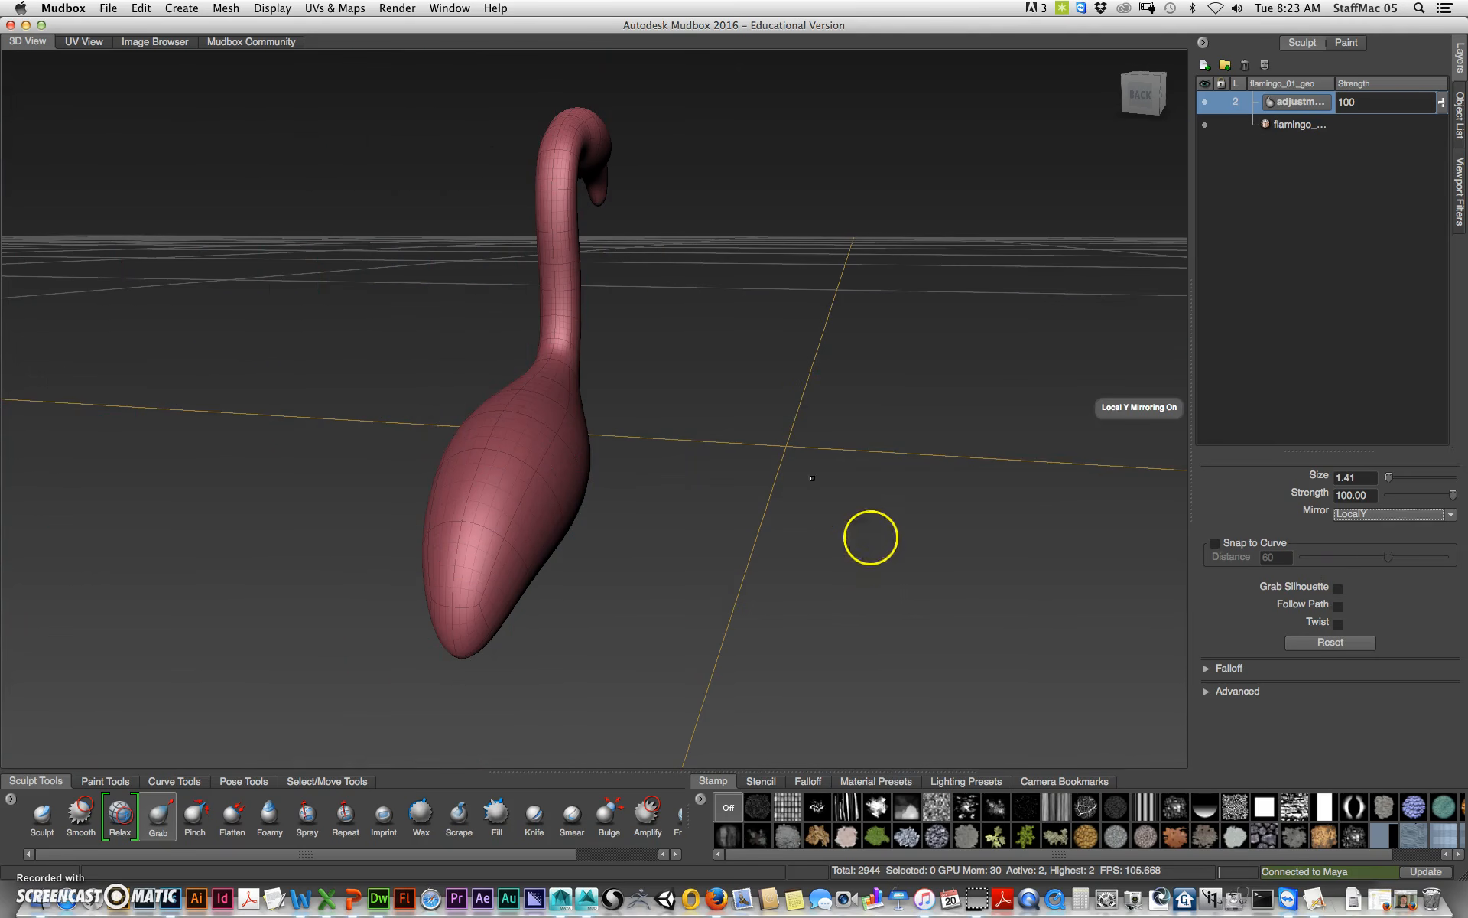
pyautogui.keyDown('alt'); pyautogui.moveTo(849, 478); pyautogui.dragTo(879, 472); pyautogui.keyUp('alt')
pyautogui.keyDown('alt'); pyautogui.moveTo(879, 472); pyautogui.dragTo(400, 433, button='right'); pyautogui.keyUp('alt')
pyautogui.keyDown('alt'); pyautogui.moveTo(400, 432); pyautogui.dragTo(500, 400); pyautogui.keyUp('alt')
pyautogui.keyDown('alt'); pyautogui.moveTo(500, 403); pyautogui.dragTo(1226, 511, button='right'); pyautogui.keyUp('alt')
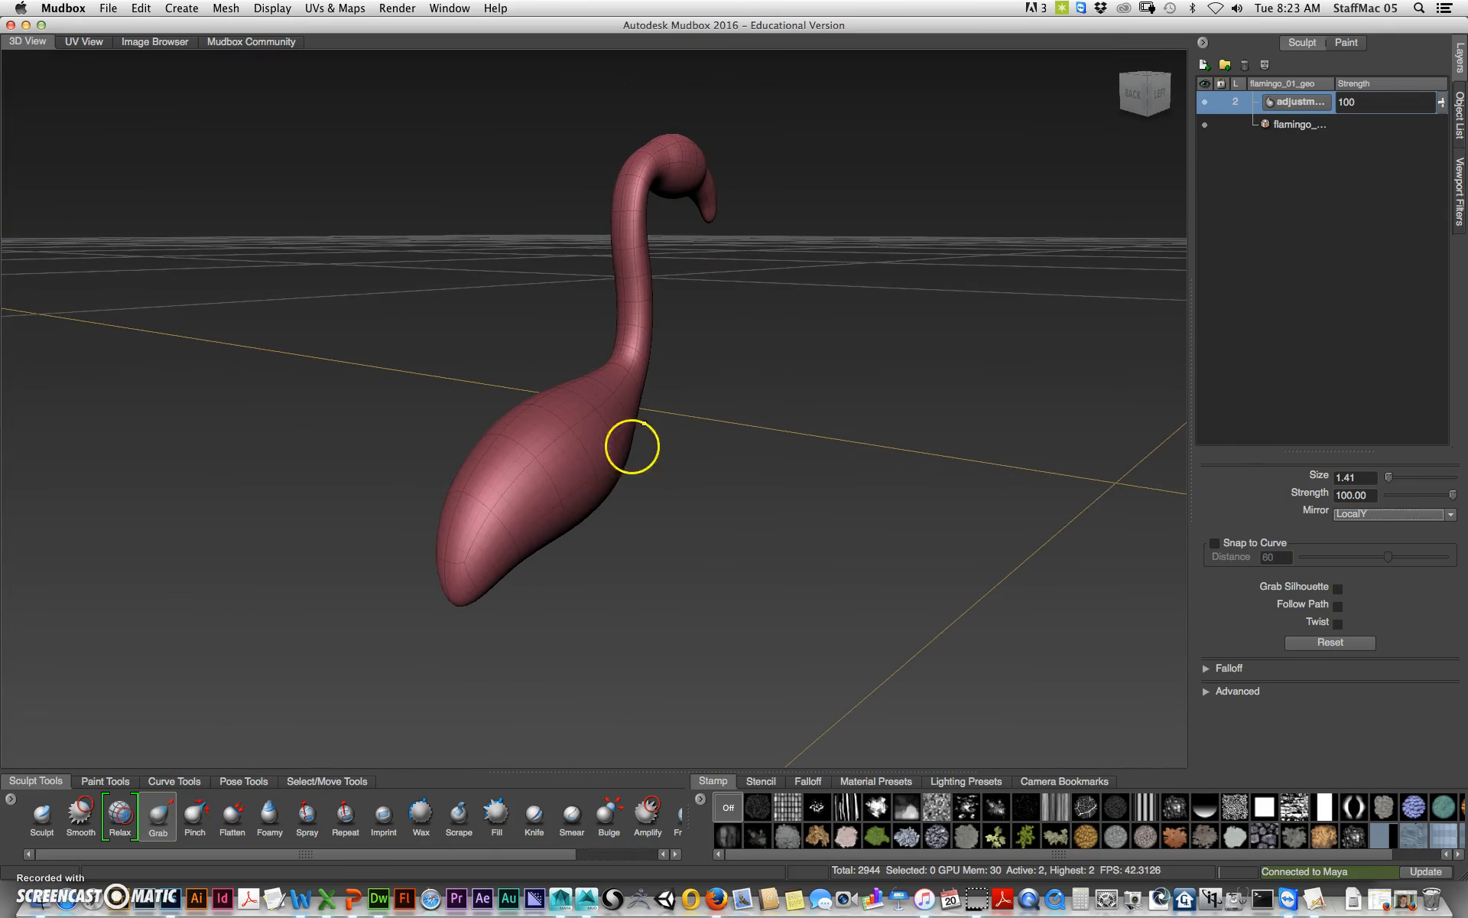
pyautogui.moveTo(637, 534)
pyautogui.keyDown('alt'); pyautogui.mouseDown()
pyautogui.moveTo(544, 397)
pyautogui.moveTo(613, 436)
pyautogui.moveTo(521, 501)
pyautogui.mouseUp(); pyautogui.keyUp('alt')
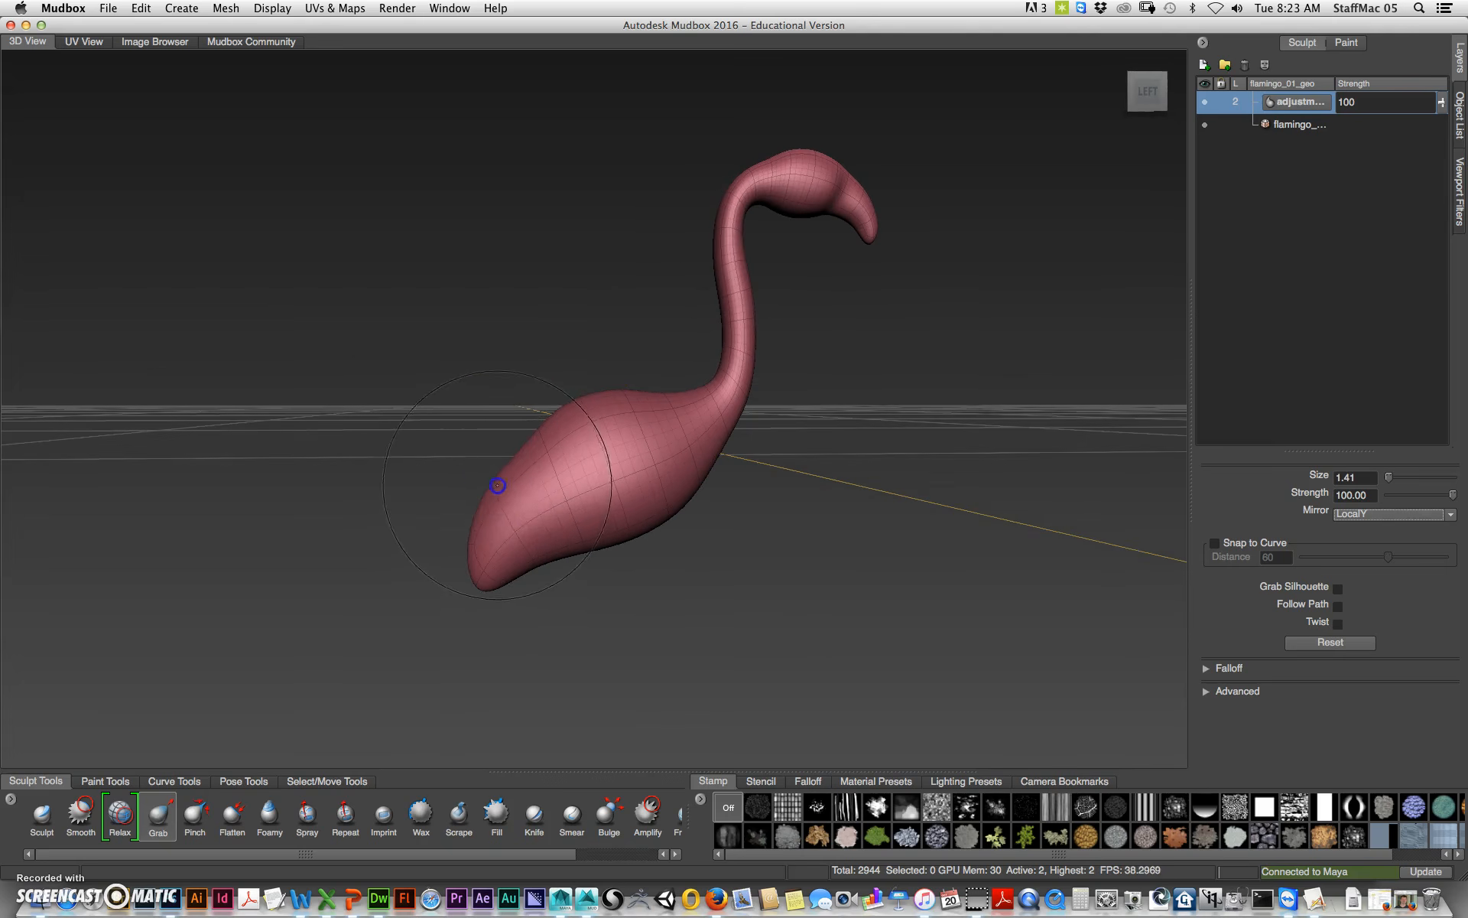
pyautogui.moveTo(488, 586); pyautogui.dragTo(447, 594)
# Step: Resize the Grab brush and pull out the flamingo's belly and rear body
pyautogui.press('b')
pyautogui.moveTo(594, 528)
pyautogui.mouseDown()
pyautogui.moveTo(699, 500)
pyautogui.moveTo(679, 540)
pyautogui.mouseUp()
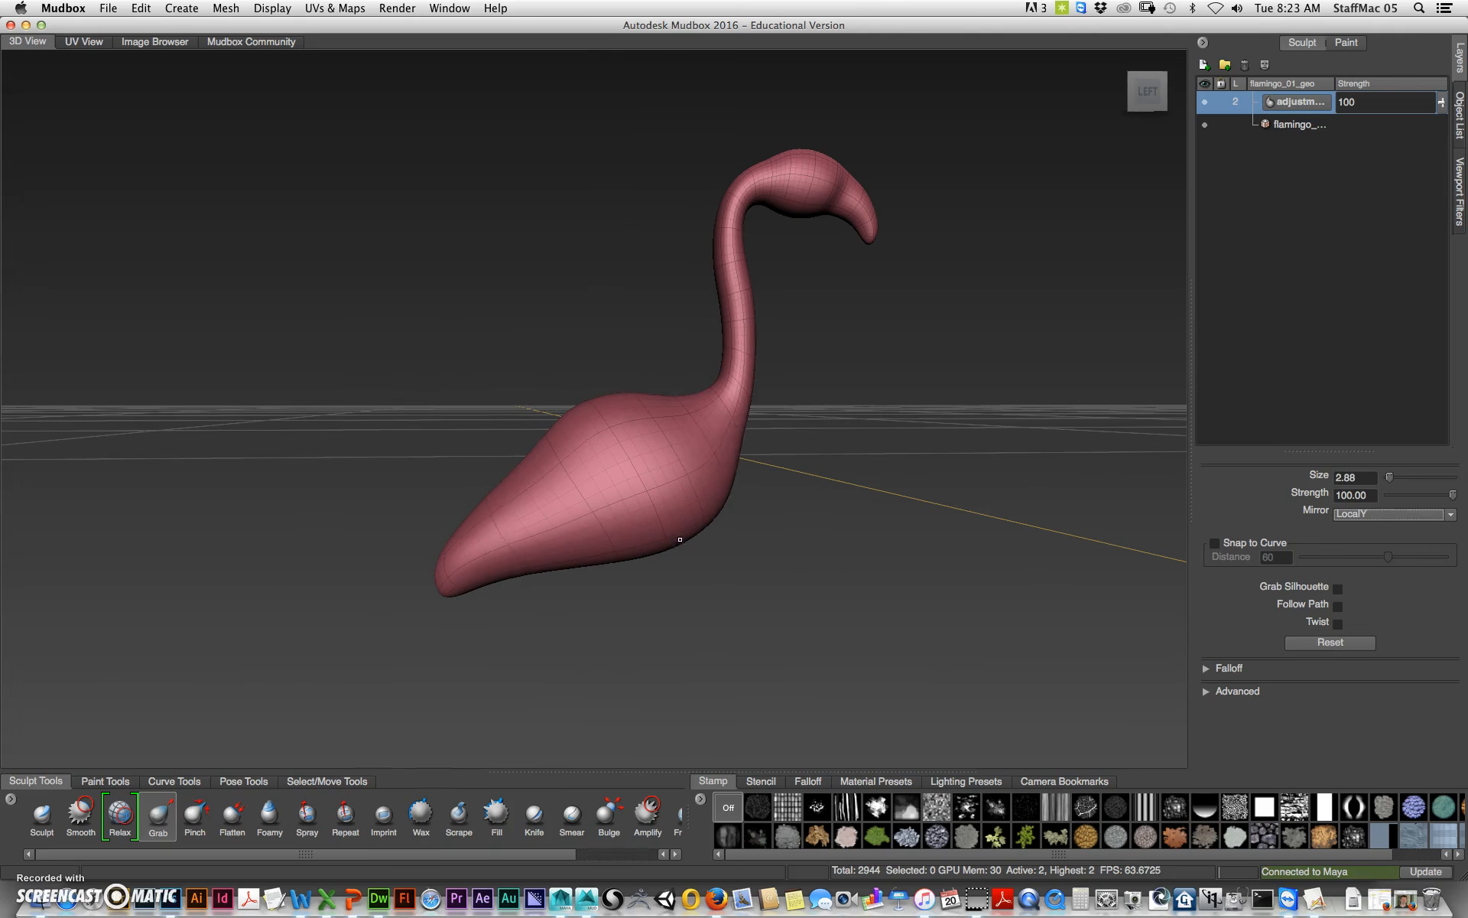
pyautogui.moveTo(823, 485)
pyautogui.keyDown('alt'); pyautogui.mouseDown()
pyautogui.moveTo(773, 551)
pyautogui.moveTo(780, 469)
pyautogui.moveTo(682, 458)
pyautogui.moveTo(728, 446)
pyautogui.moveTo(802, 461)
pyautogui.mouseUp(); pyautogui.keyUp('alt')
pyautogui.press('b')
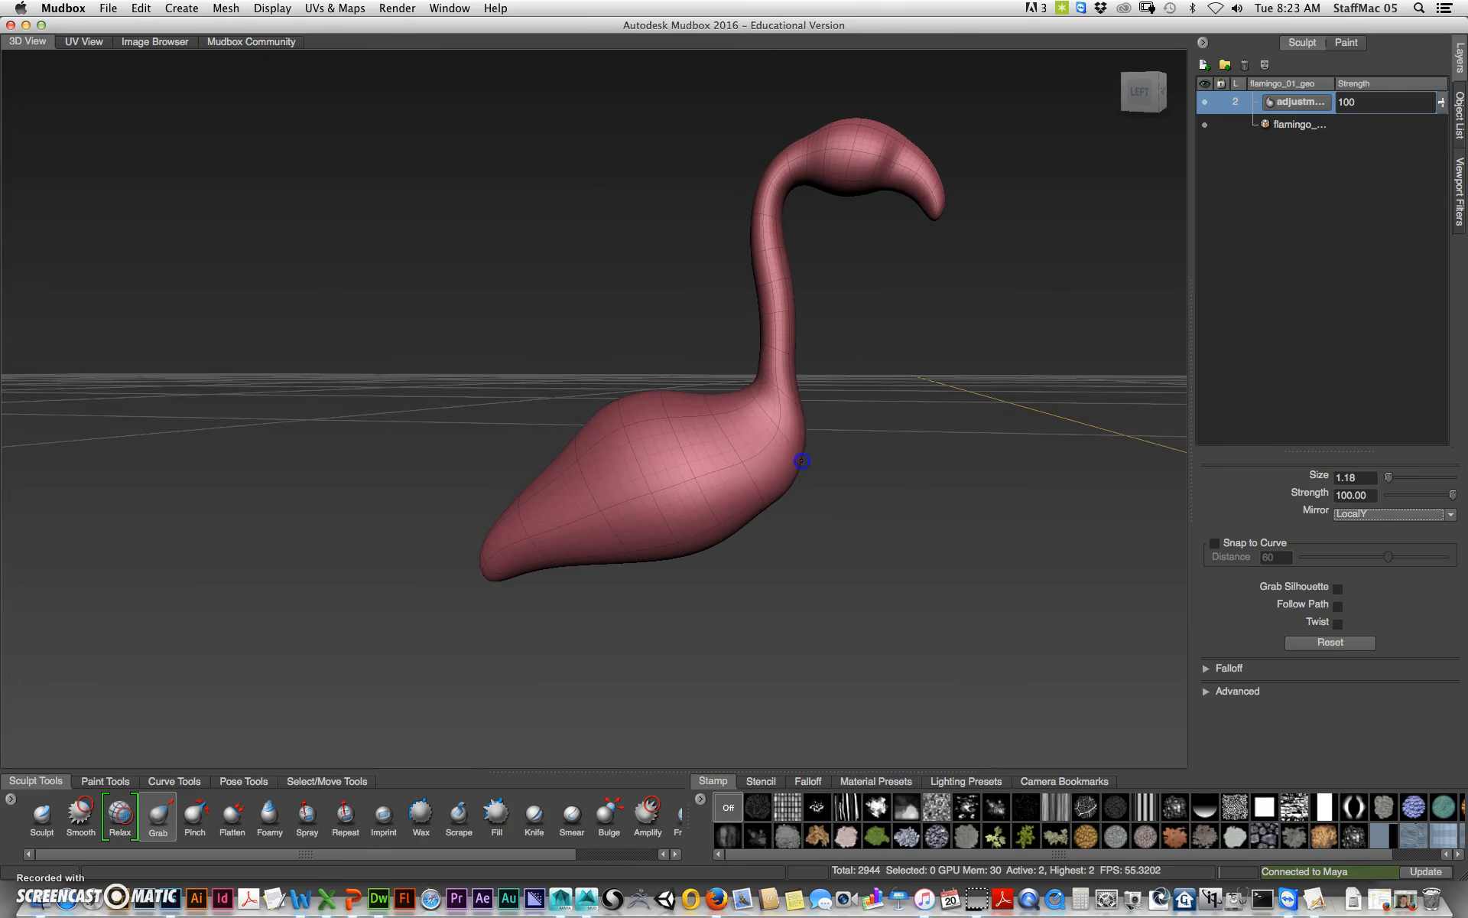
pyautogui.moveTo(845, 372)
pyautogui.keyDown('alt'); pyautogui.mouseDown()
pyautogui.moveTo(803, 508)
pyautogui.moveTo(760, 446)
pyautogui.moveTo(786, 465)
pyautogui.moveTo(734, 449)
pyautogui.moveTo(754, 443)
pyautogui.moveTo(766, 460)
pyautogui.mouseUp(); pyautogui.keyUp('alt')
pyautogui.moveTo(697, 544)
pyautogui.mouseDown()
pyautogui.moveTo(590, 558)
pyautogui.moveTo(632, 560)
pyautogui.moveTo(705, 528)
pyautogui.moveTo(752, 551)
pyautogui.mouseUp()
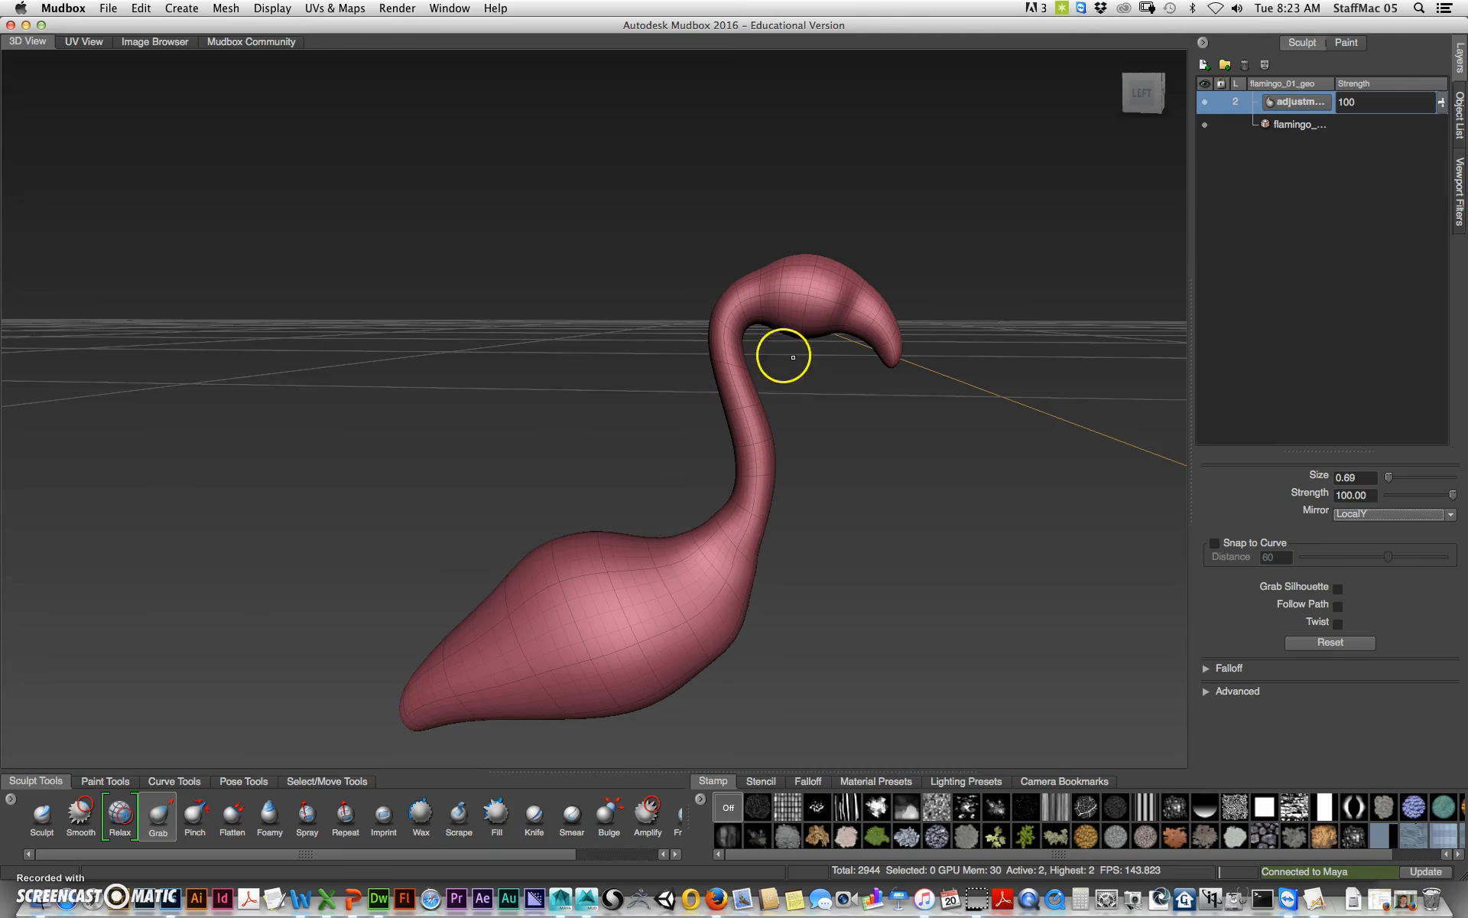
# Step: Grab the flamingo's head to reshape the top of the neck and beak
pyautogui.moveTo(892, 365)
pyautogui.mouseDown()
pyautogui.moveTo(890, 386)
pyautogui.moveTo(904, 334)
pyautogui.moveTo(915, 337)
pyautogui.mouseUp()
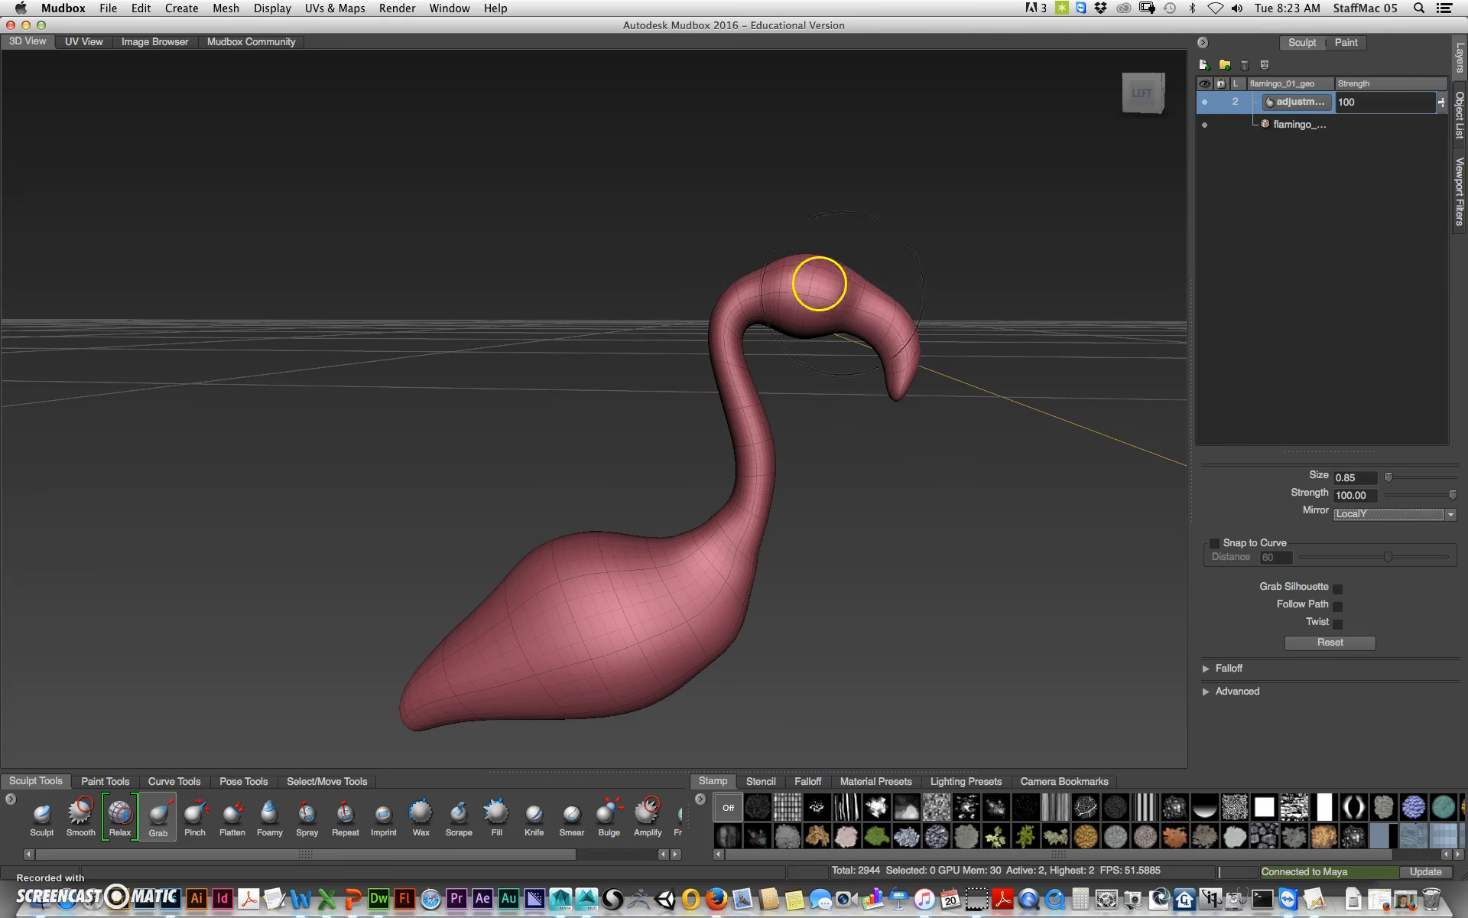
pyautogui.keyDown('alt'); pyautogui.moveTo(933, 323); pyautogui.dragTo(879, 311); pyautogui.keyUp('alt')
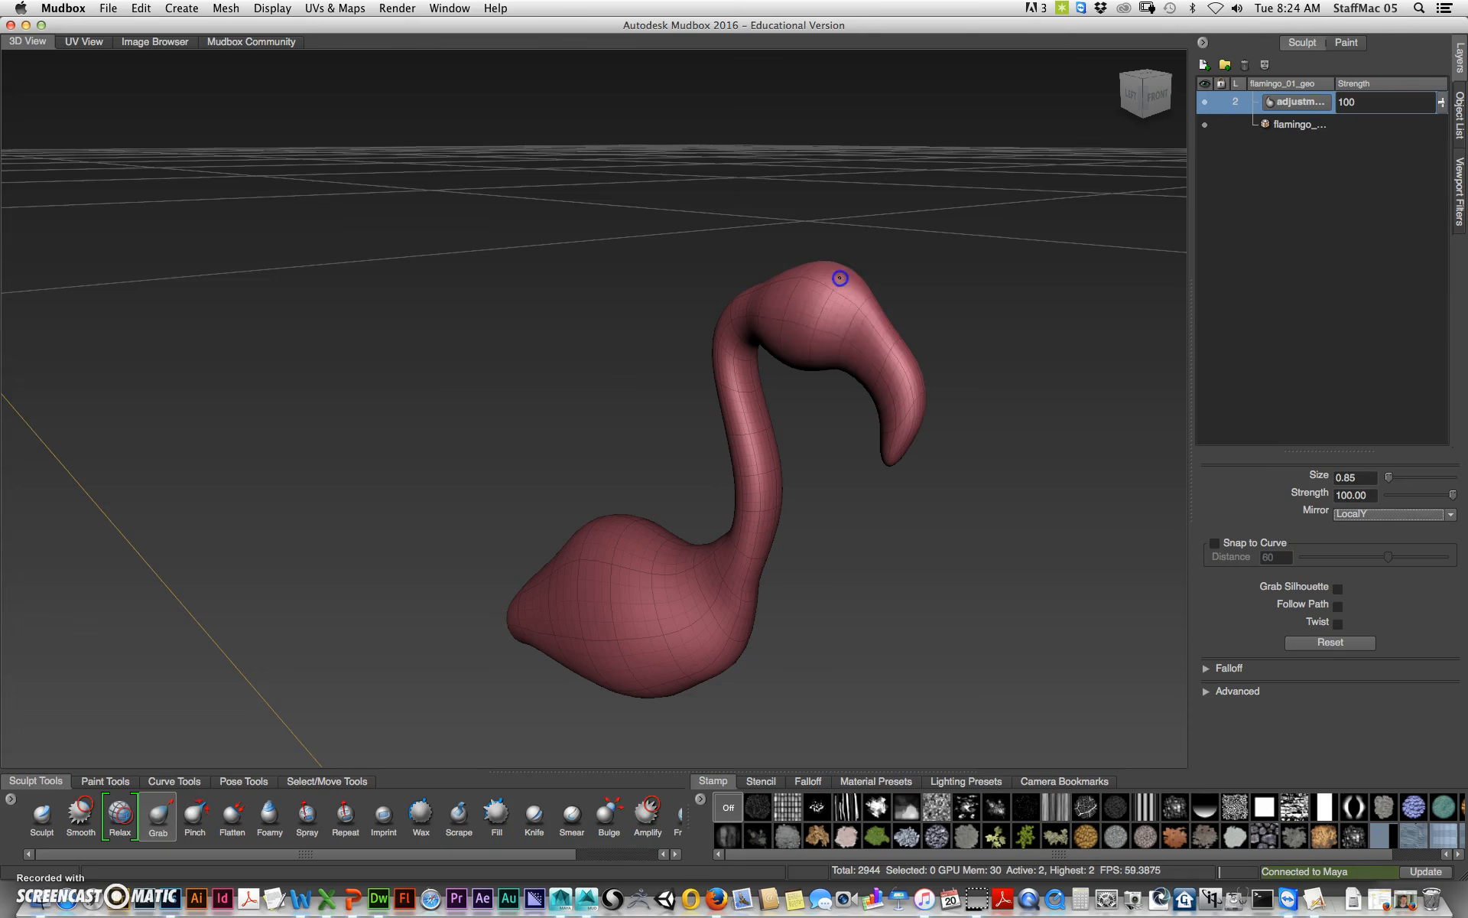
pyautogui.moveTo(796, 423)
pyautogui.keyDown('alt'); pyautogui.mouseDown()
pyautogui.moveTo(839, 416)
pyautogui.moveTo(813, 341)
pyautogui.moveTo(761, 380)
pyautogui.moveTo(753, 327)
pyautogui.moveTo(767, 334)
pyautogui.moveTo(711, 354)
pyautogui.moveTo(508, 352)
pyautogui.moveTo(420, 305)
pyautogui.moveTo(460, 301)
pyautogui.moveTo(443, 280)
pyautogui.mouseUp(); pyautogui.keyUp('alt')
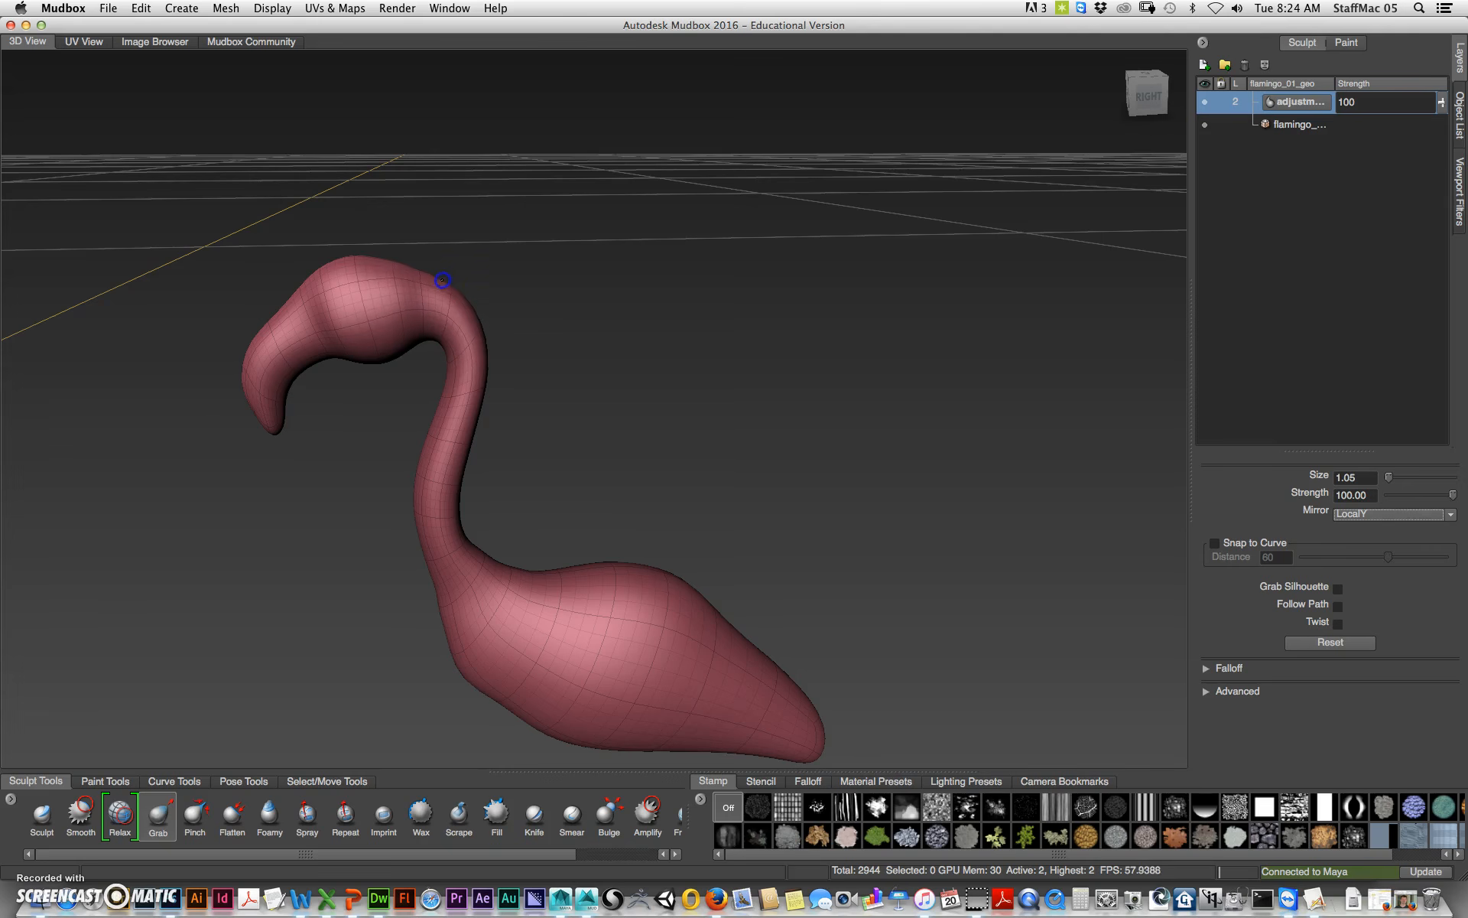
# Step: Grab the neck and body from the other side to refine the flamingo's silhouette
pyautogui.keyDown('alt'); pyautogui.moveTo(572, 453); pyautogui.dragTo(580, 440); pyautogui.keyUp('alt')
pyautogui.keyDown('alt'); pyautogui.moveTo(651, 460); pyautogui.dragTo(681, 414, button='middle'); pyautogui.keyUp('alt')
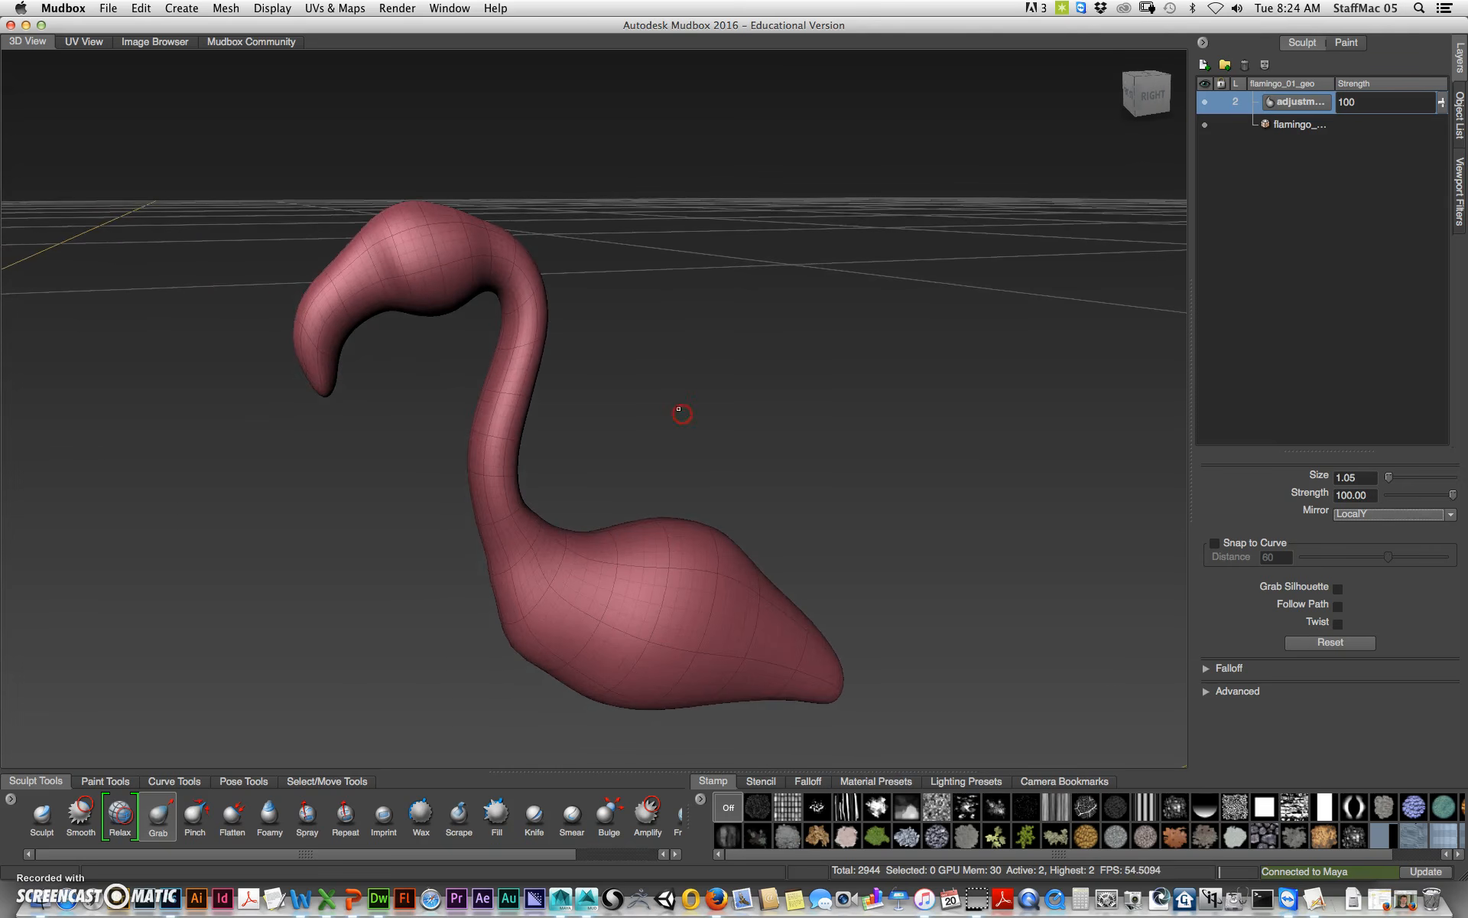
pyautogui.keyDown('alt'); pyautogui.moveTo(656, 401); pyautogui.dragTo(422, 422, button='right'); pyautogui.keyUp('alt')
pyautogui.keyDown('alt'); pyautogui.moveTo(658, 504); pyautogui.dragTo(659, 486); pyautogui.keyUp('alt')
pyautogui.keyDown('alt'); pyautogui.moveTo(673, 503); pyautogui.dragTo(698, 400, button='middle'); pyautogui.keyUp('alt')
pyautogui.keyDown('alt'); pyautogui.moveTo(694, 401); pyautogui.dragTo(409, 444, button='right'); pyautogui.keyUp('alt')
pyautogui.moveTo(659, 436)
pyautogui.mouseDown()
pyautogui.moveTo(679, 437)
pyautogui.moveTo(688, 412)
pyautogui.mouseUp()
pyautogui.moveTo(646, 473); pyautogui.dragTo(637, 488)
pyautogui.moveTo(706, 453)
pyautogui.mouseDown()
pyautogui.moveTo(721, 420)
pyautogui.moveTo(720, 435)
pyautogui.mouseUp()
pyautogui.moveTo(615, 561)
pyautogui.keyDown('alt'); pyautogui.mouseDown()
pyautogui.moveTo(738, 525)
pyautogui.moveTo(918, 541)
pyautogui.moveTo(861, 542)
pyautogui.moveTo(668, 453)
pyautogui.moveTo(616, 469)
pyautogui.moveTo(675, 430)
pyautogui.moveTo(657, 436)
pyautogui.moveTo(665, 475)
pyautogui.mouseUp(); pyautogui.keyUp('alt')
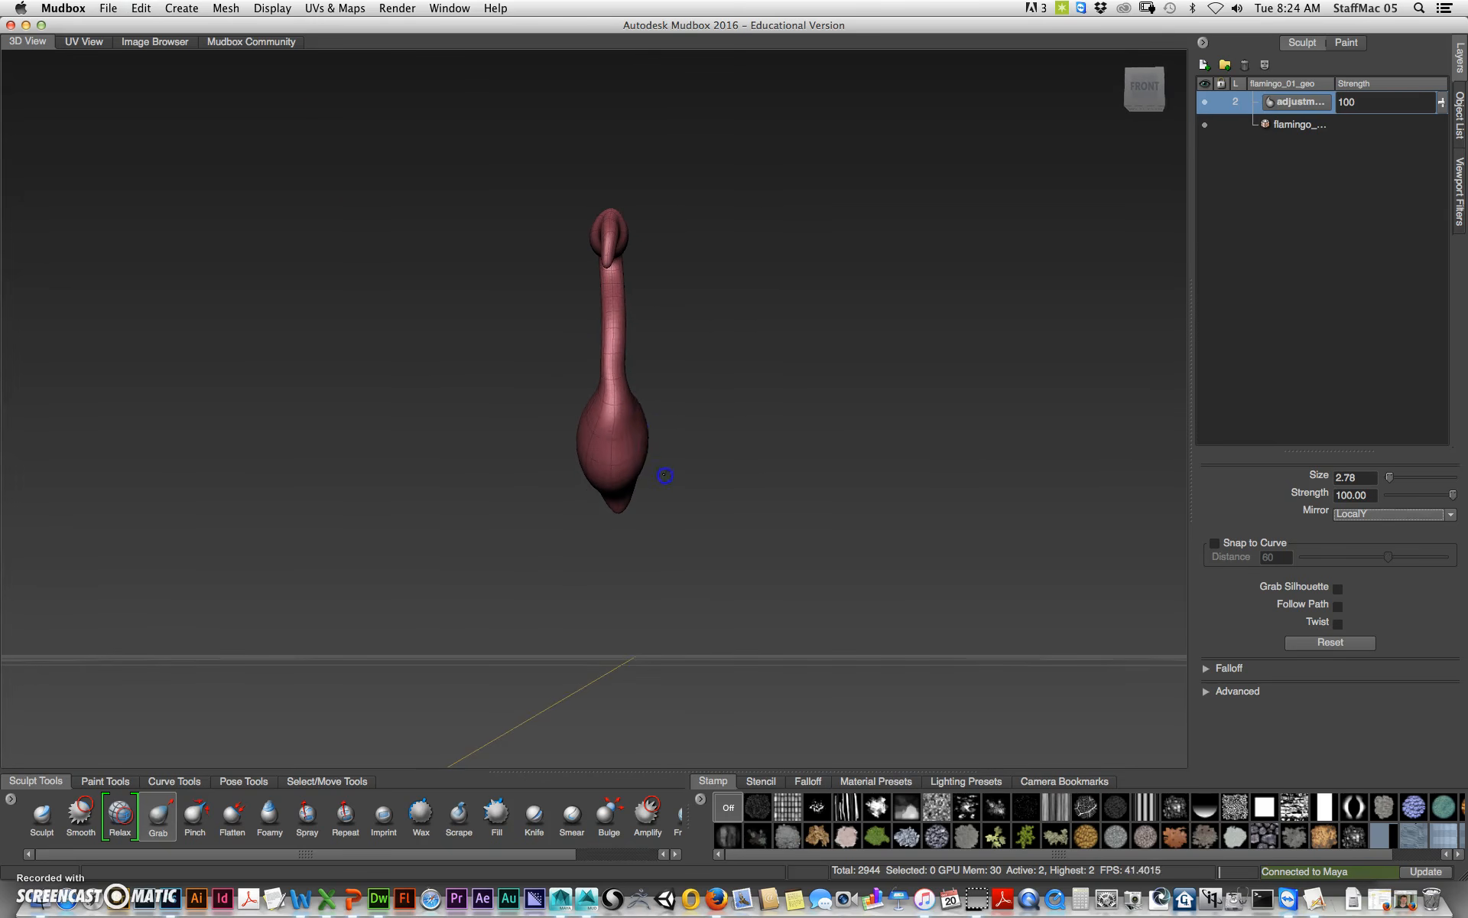
# Step: Switch the brush mirror to LocalZ and grab the flamingo's body from the front
pyautogui.click(1410, 513)
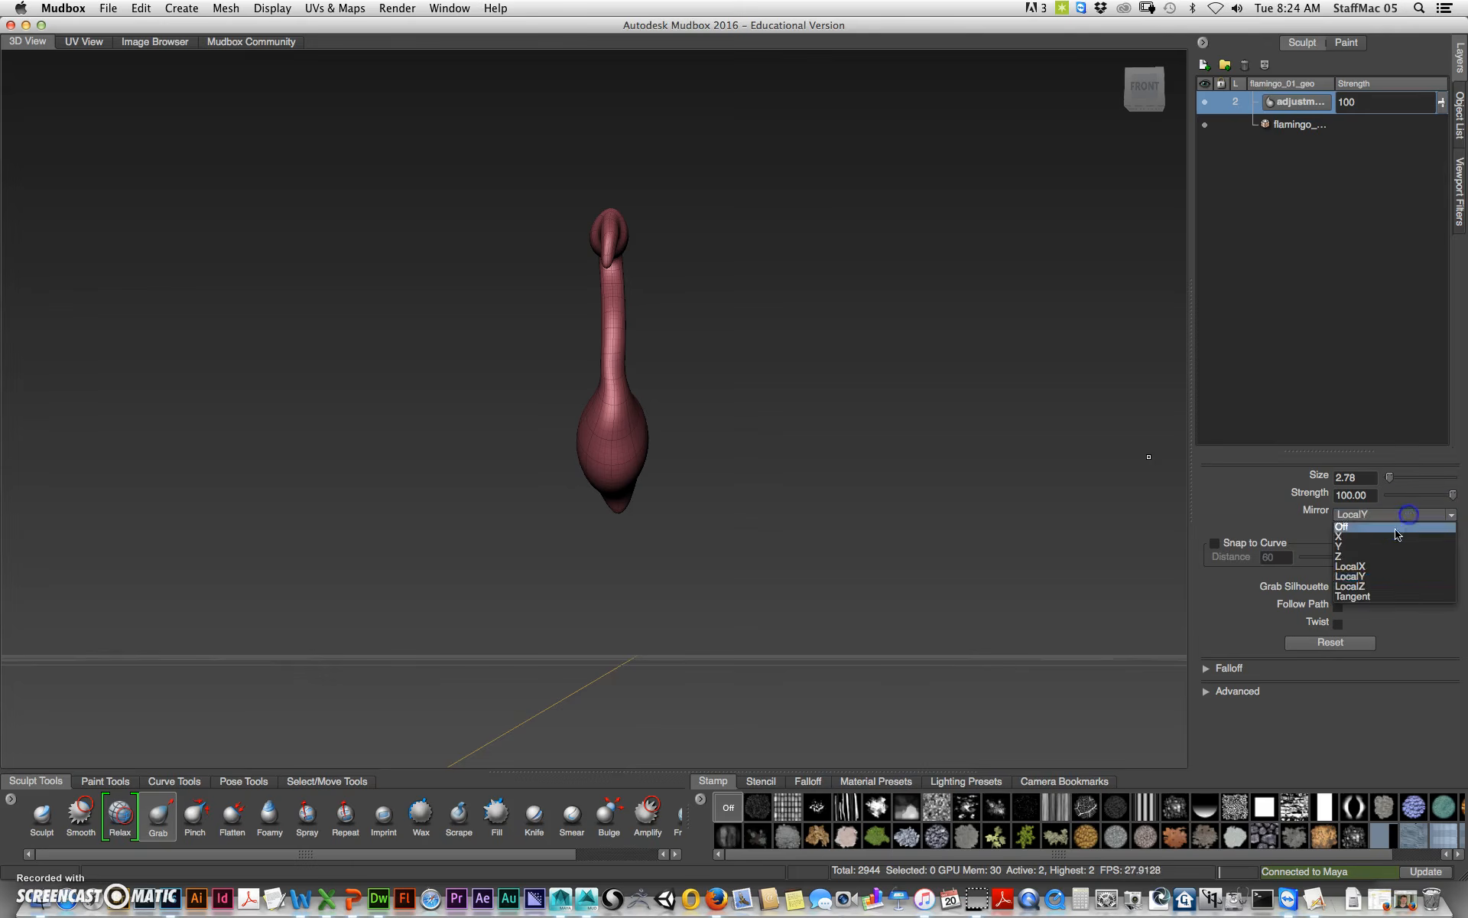
pyautogui.click(1373, 588)
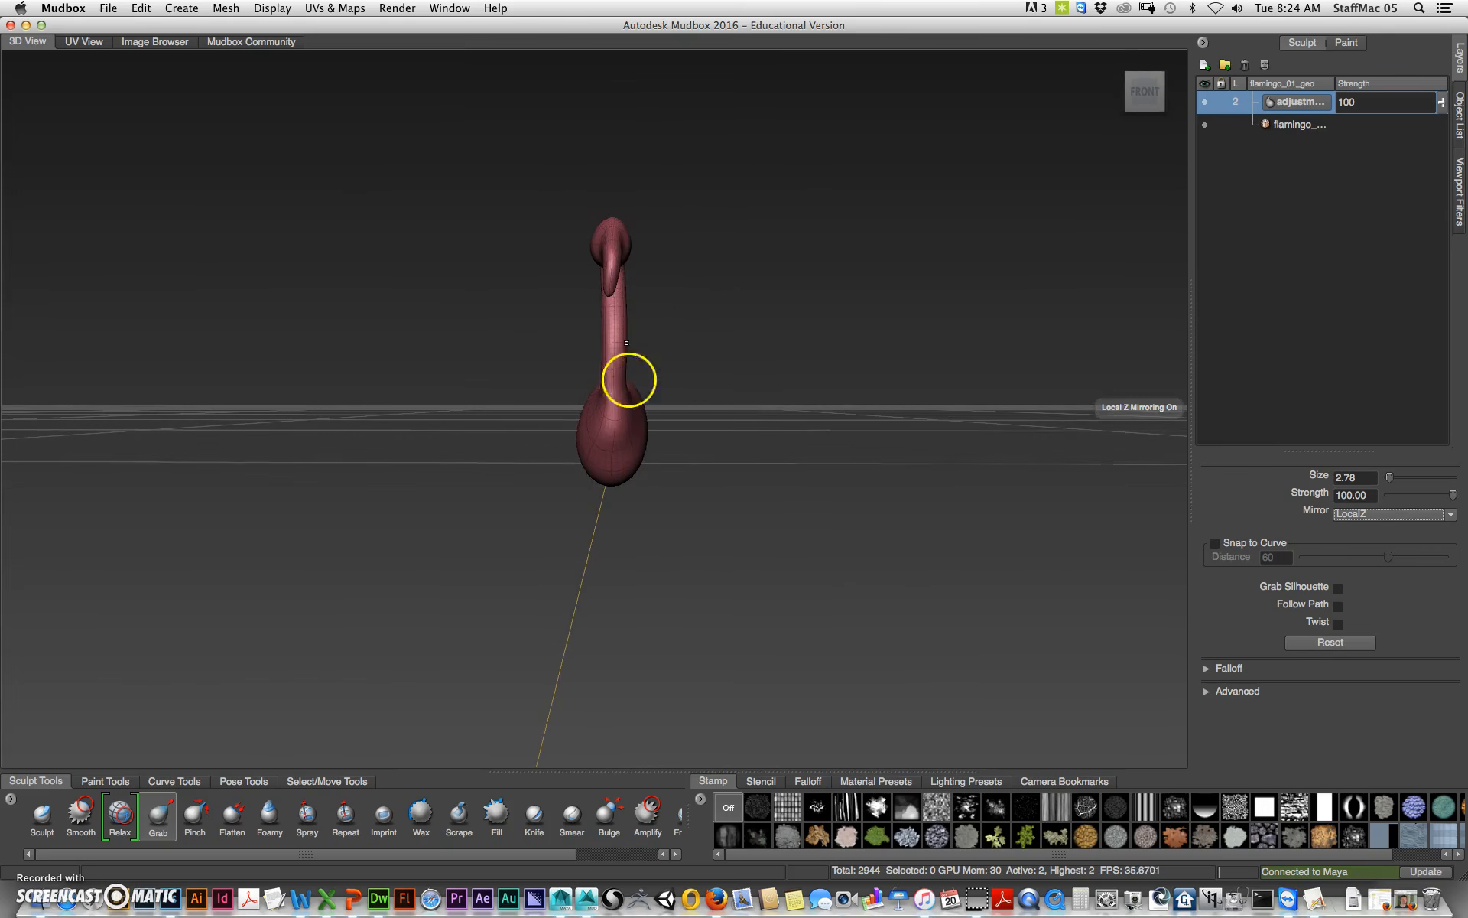
pyautogui.moveTo(675, 456)
pyautogui.keyDown('alt'); pyautogui.mouseDown()
pyautogui.moveTo(662, 462)
pyautogui.moveTo(689, 485)
pyautogui.moveTo(665, 482)
pyautogui.moveTo(686, 455)
pyautogui.mouseUp(); pyautogui.keyUp('alt')
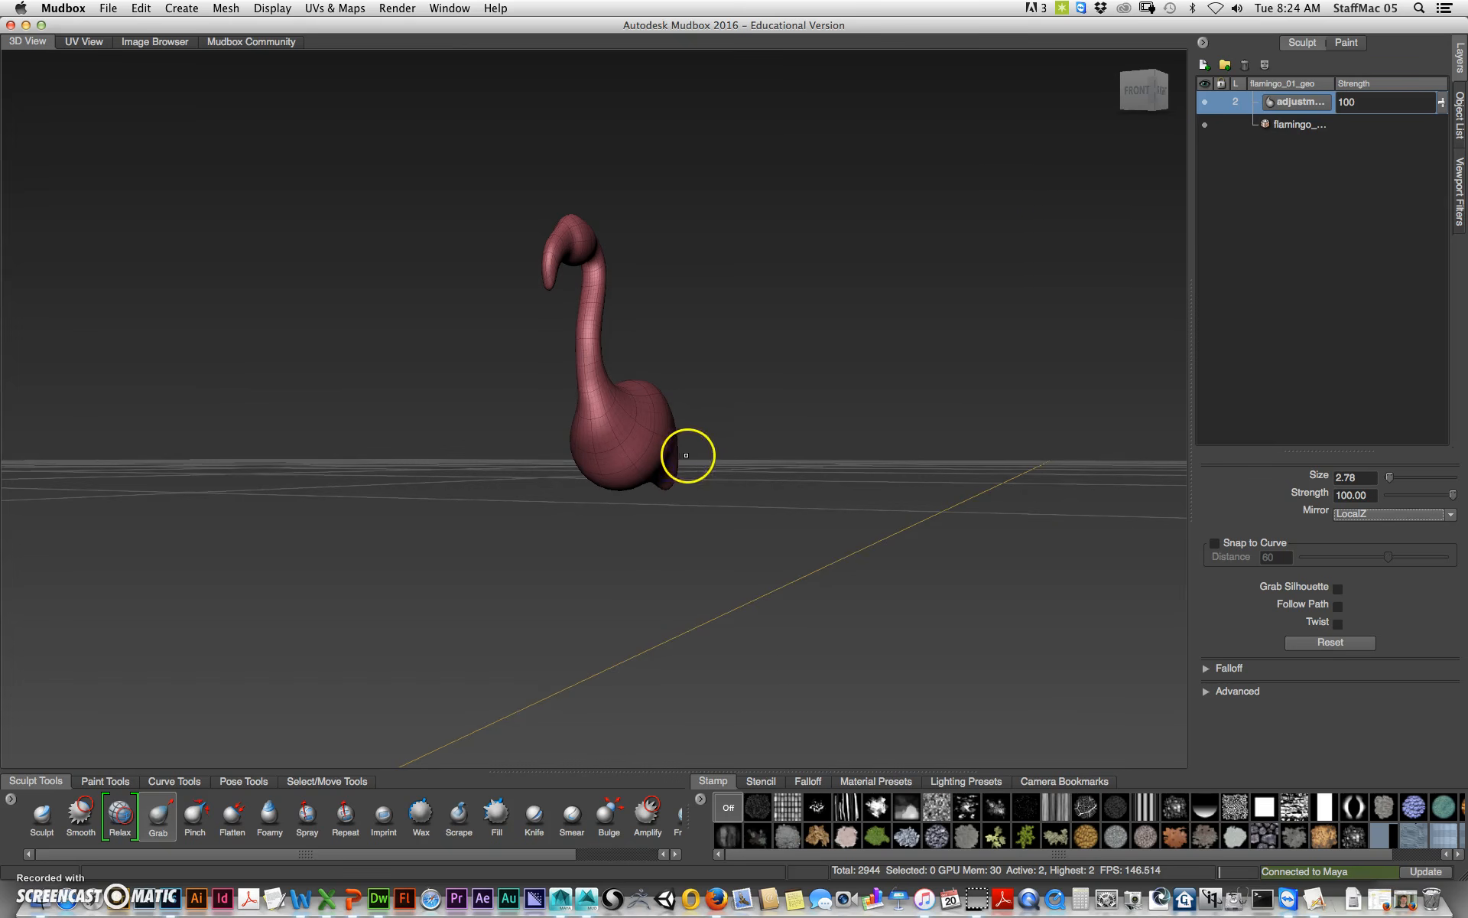
pyautogui.keyDown('alt'); pyautogui.moveTo(759, 381); pyautogui.dragTo(1140, 144); pyautogui.keyUp('alt')
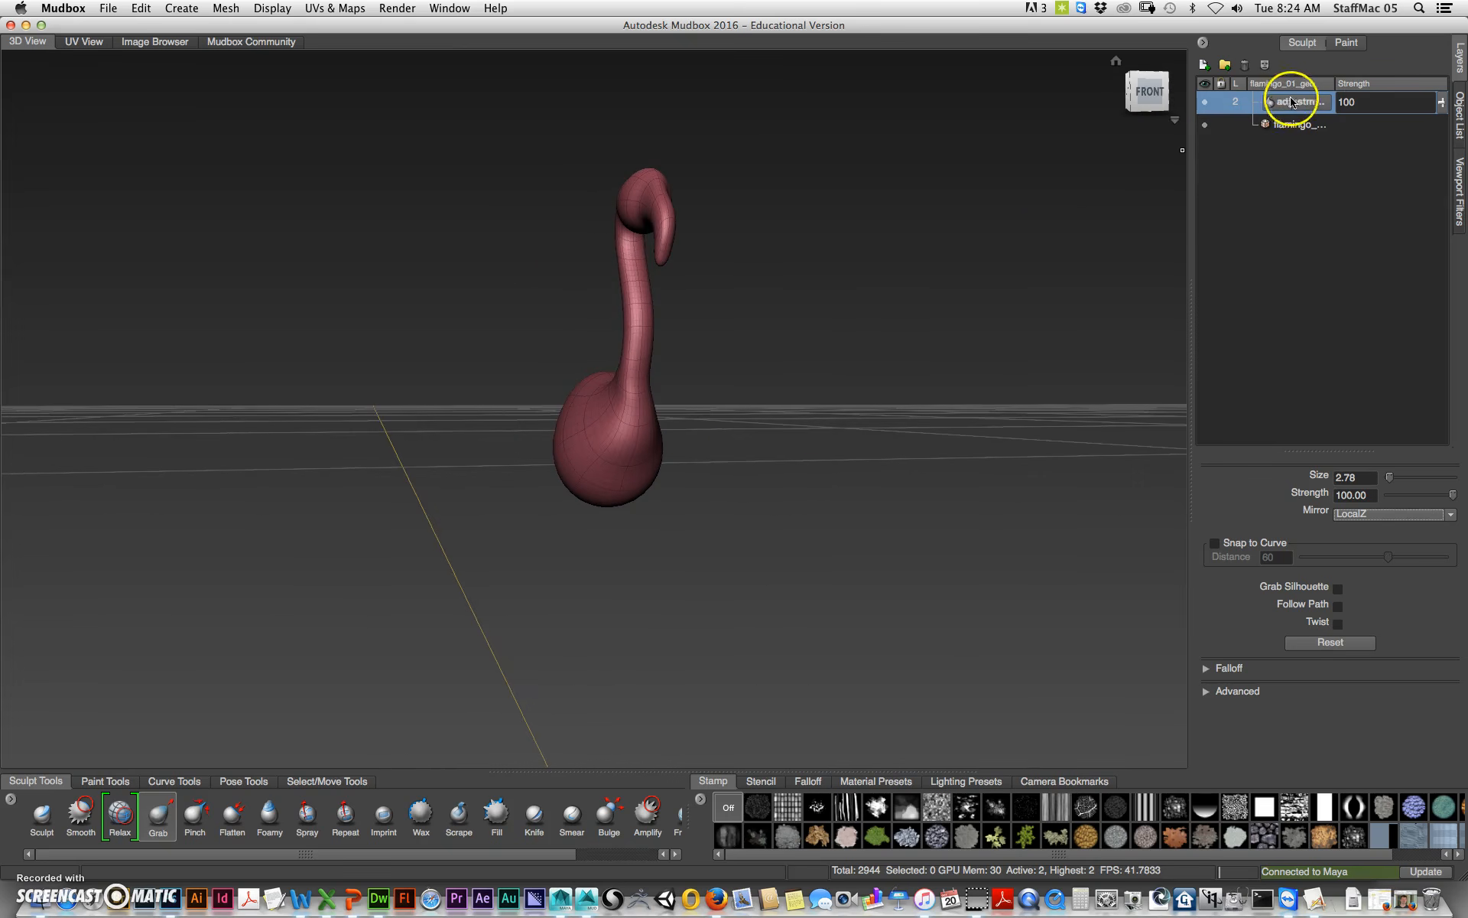
# Step: Toggle the adjustment layer's visibility to compare the sculpt with the original
pyautogui.click(1206, 104)
pyautogui.click(1205, 104)
pyautogui.click(1204, 104)
pyautogui.click(1204, 104)
pyautogui.click(1201, 104)
pyautogui.click(1202, 104)
pyautogui.click(1202, 104)
pyautogui.click(1207, 105)
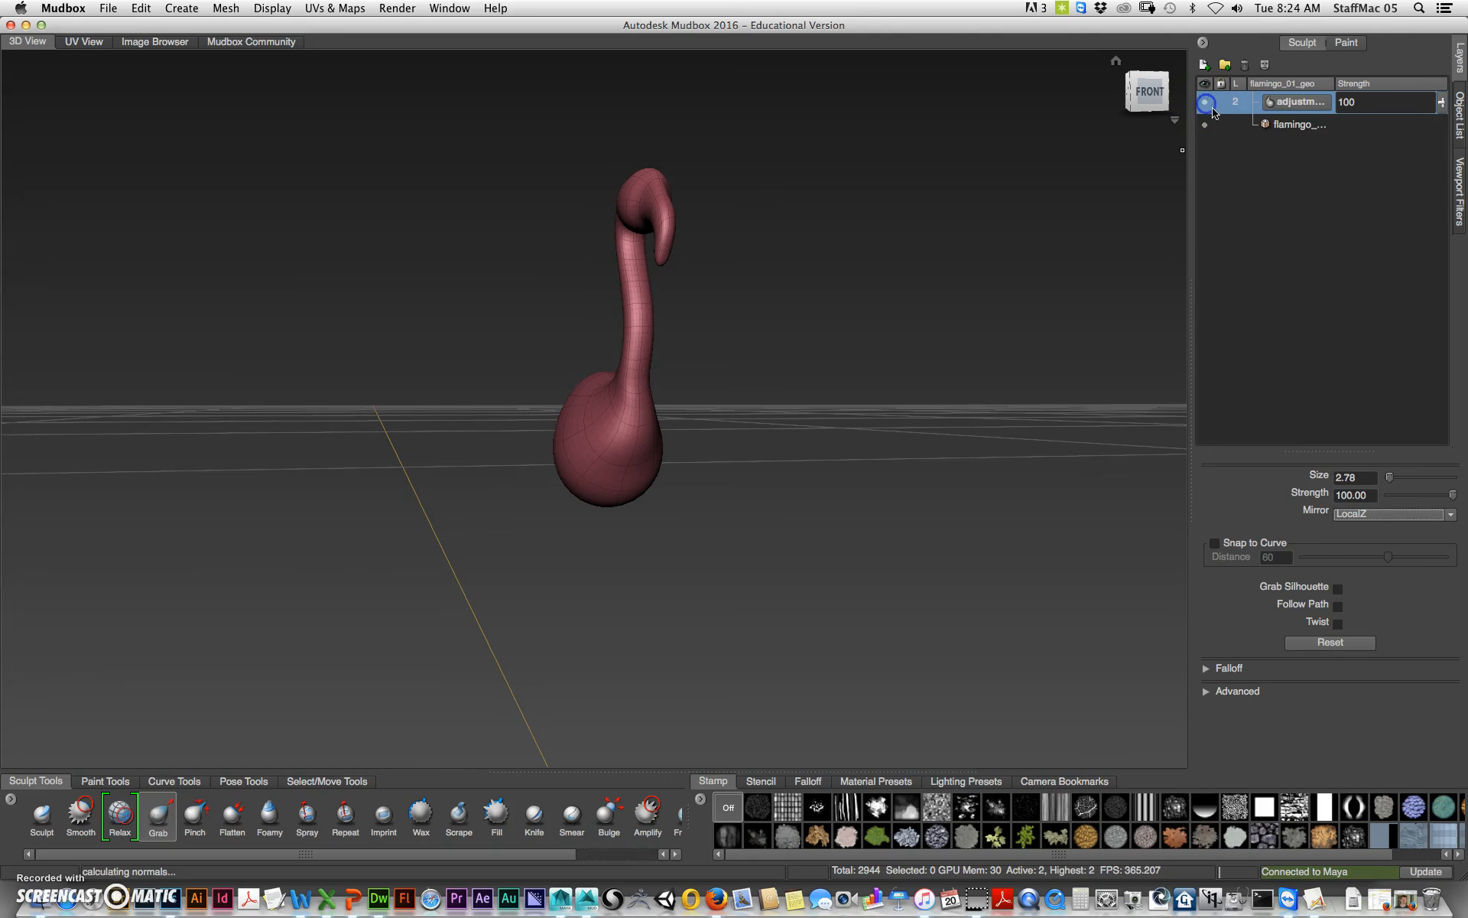
# Step: Vary the adjustment layer's strength and delete the layer
pyautogui.moveTo(1440, 104); pyautogui.dragTo(1424, 245)
pyautogui.moveTo(1423, 186); pyautogui.dragTo(1435, 92)
pyautogui.click(1244, 65)
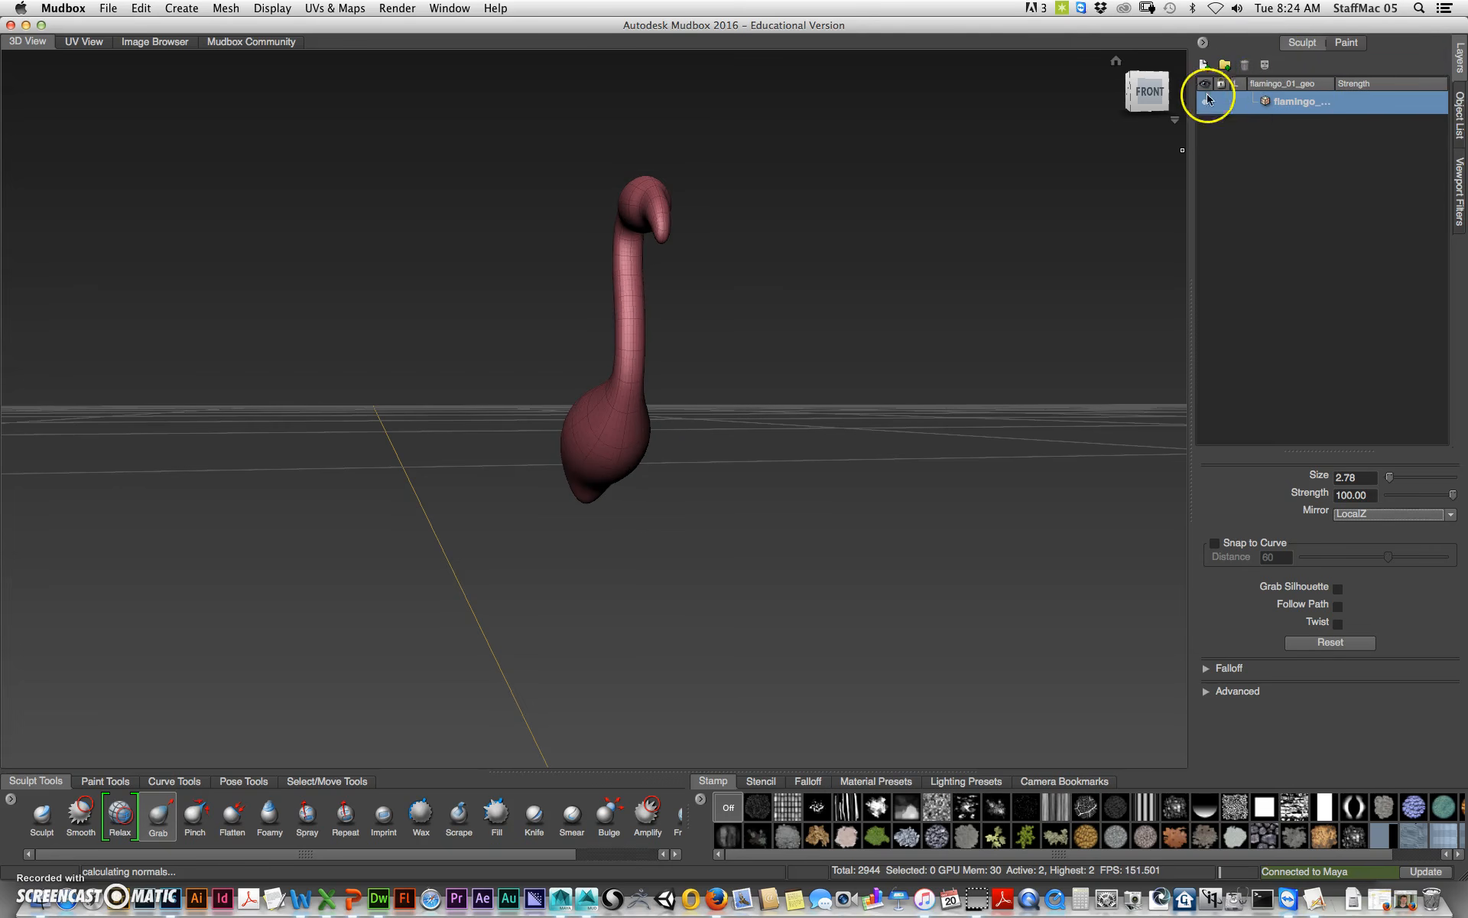
# Step: Add a new sculpt layer and rename it adjustment
pyautogui.click(1204, 65)
pyautogui.doubleClick(1294, 102)
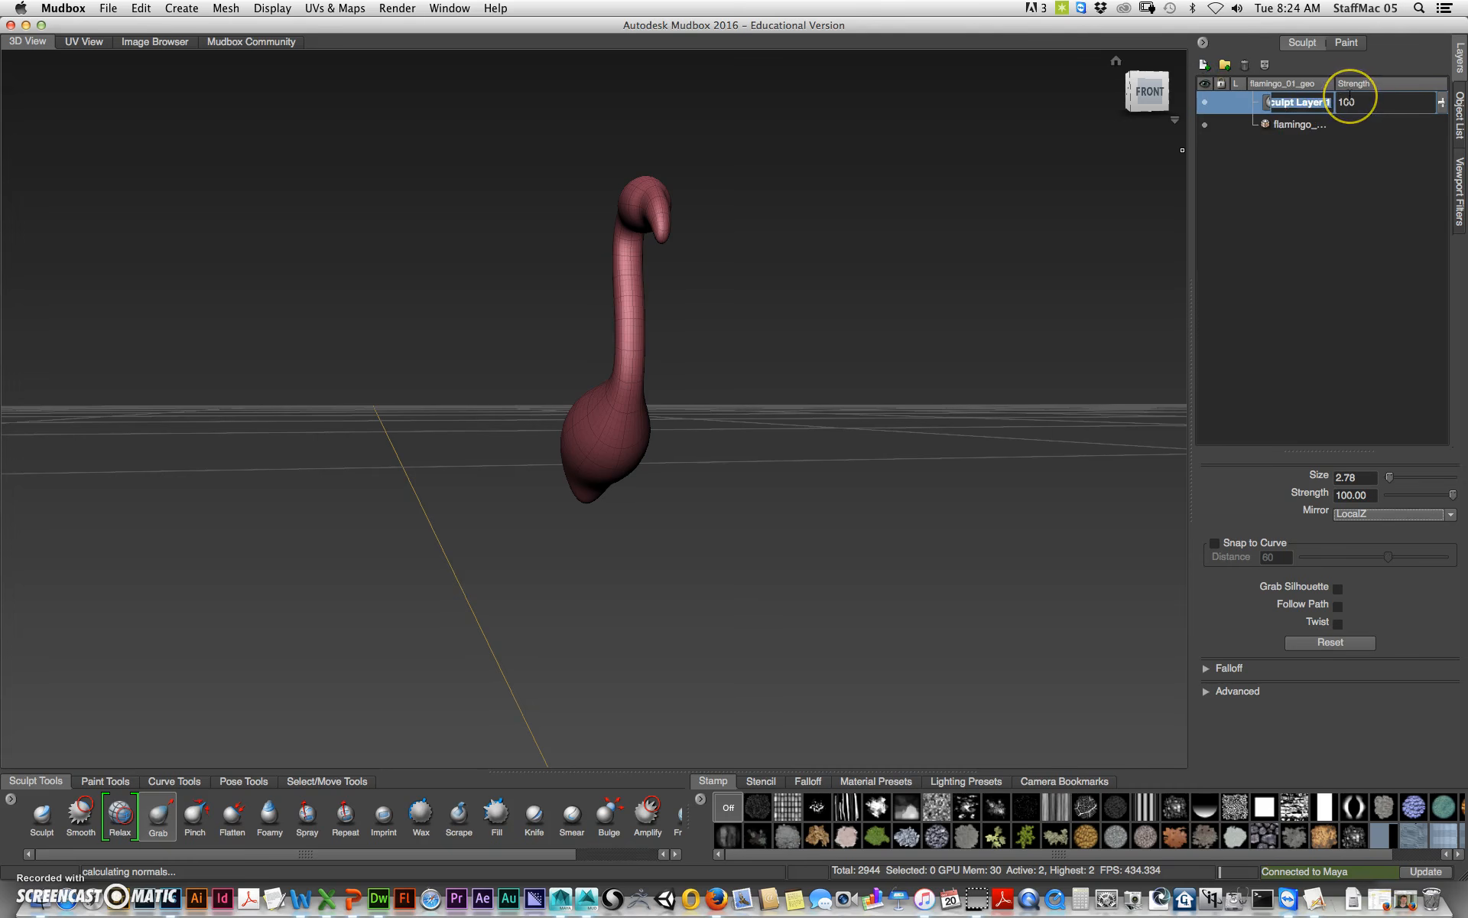
pyautogui.write('adjustment')
pyautogui.press('Return')
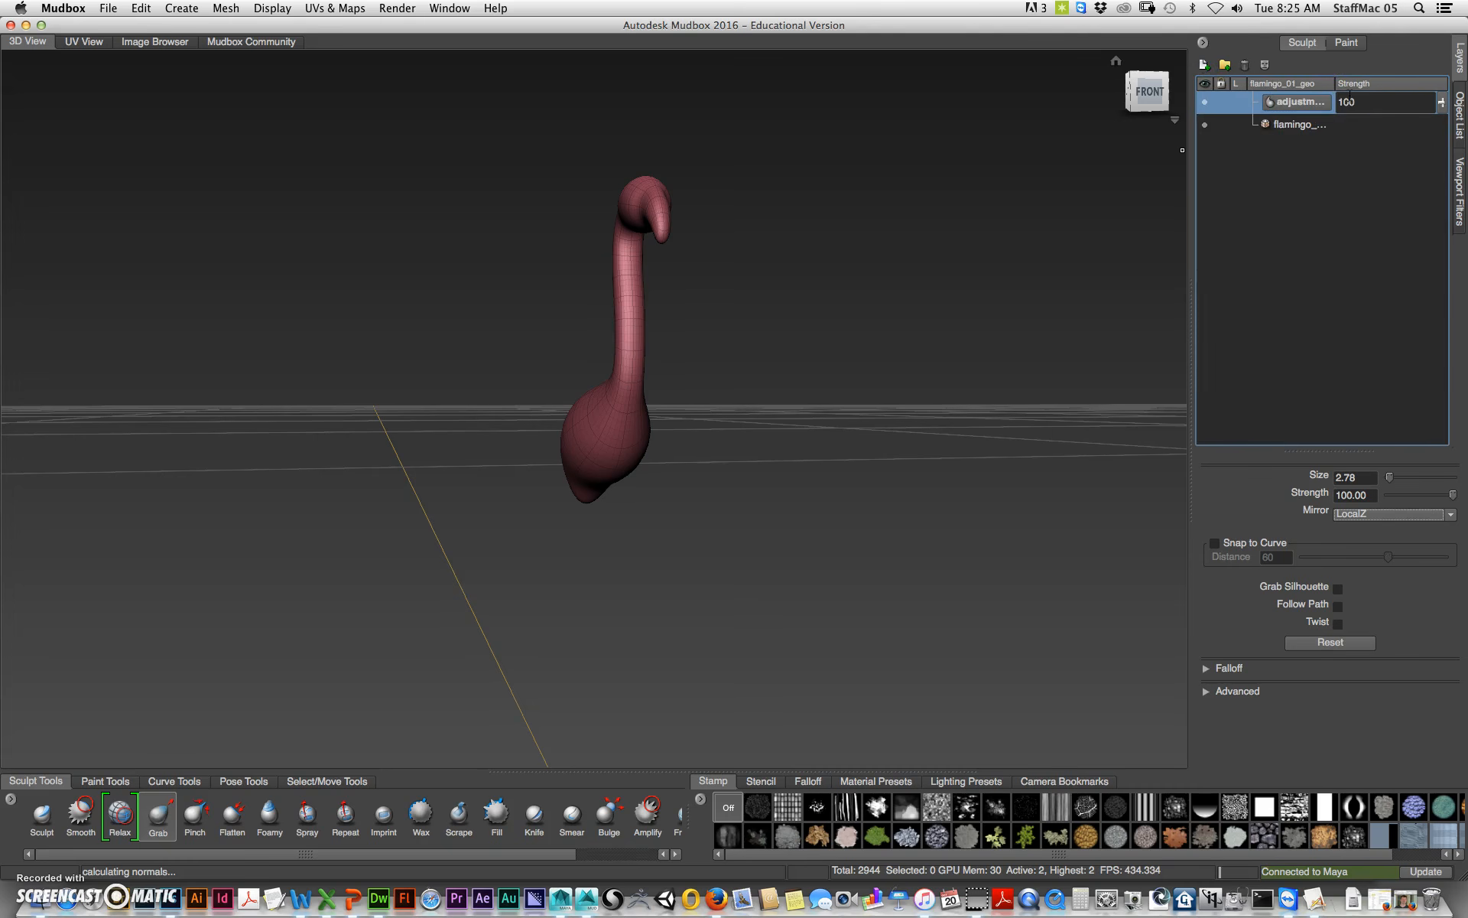
# Step: Grab the flamingo's tail and body from the side on the adjustment layer
pyautogui.keyDown('alt'); pyautogui.moveTo(836, 517); pyautogui.dragTo(893, 405); pyautogui.keyUp('alt')
pyautogui.keyDown('alt'); pyautogui.moveTo(620, 483); pyautogui.dragTo(508, 393); pyautogui.keyUp('alt')
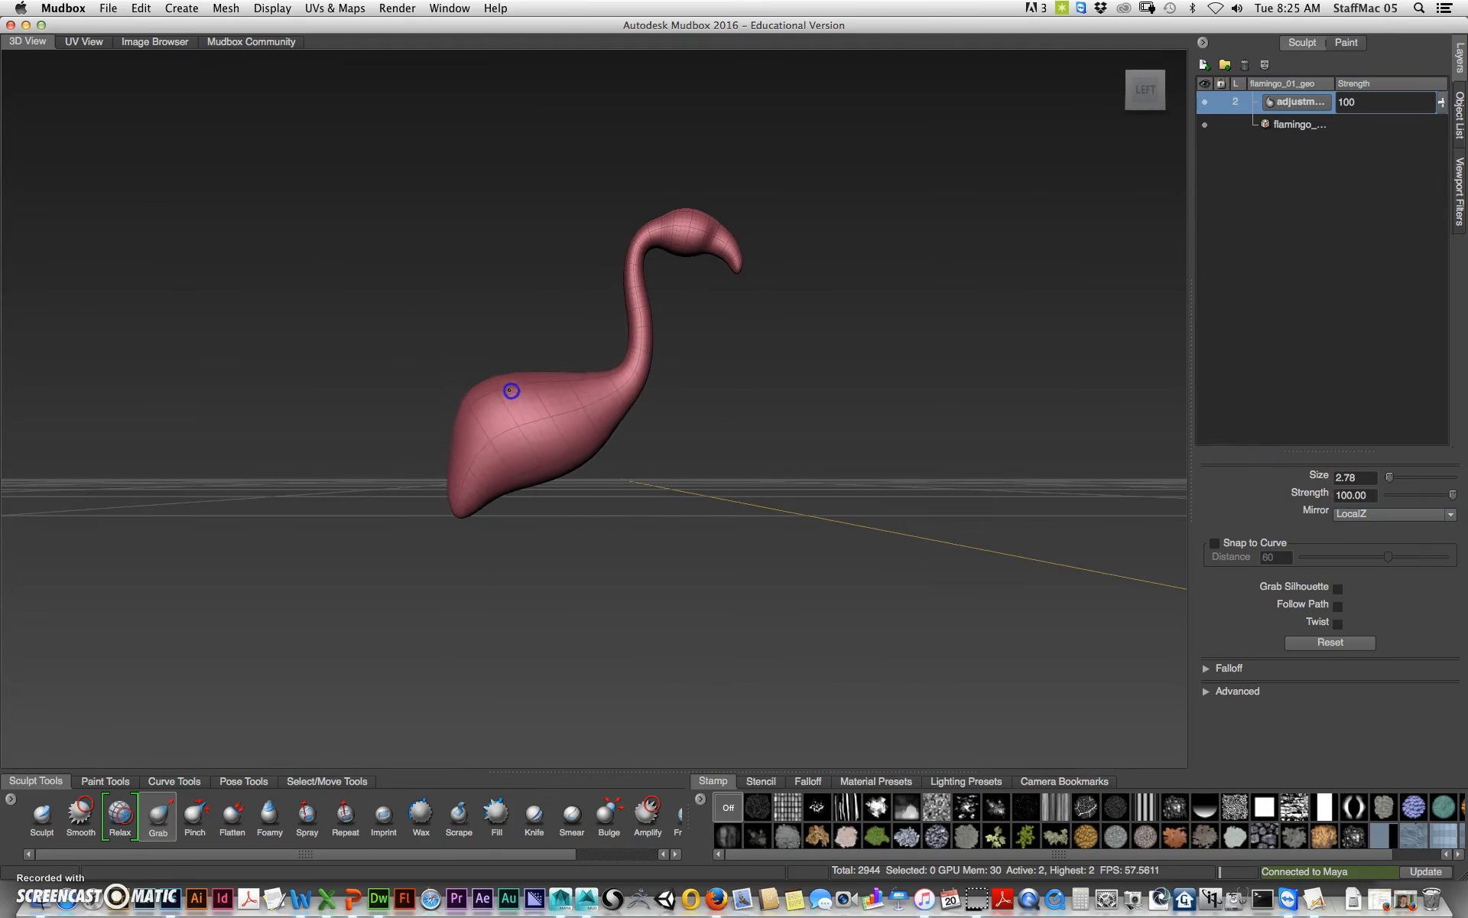
pyautogui.moveTo(459, 508); pyautogui.dragTo(410, 498)
pyautogui.moveTo(419, 511); pyautogui.dragTo(428, 497)
pyautogui.moveTo(506, 464); pyautogui.dragTo(532, 482)
pyautogui.moveTo(598, 435); pyautogui.dragTo(624, 435)
pyautogui.moveTo(634, 322)
pyautogui.mouseDown()
pyautogui.moveTo(616, 312)
pyautogui.moveTo(629, 316)
pyautogui.mouseUp()
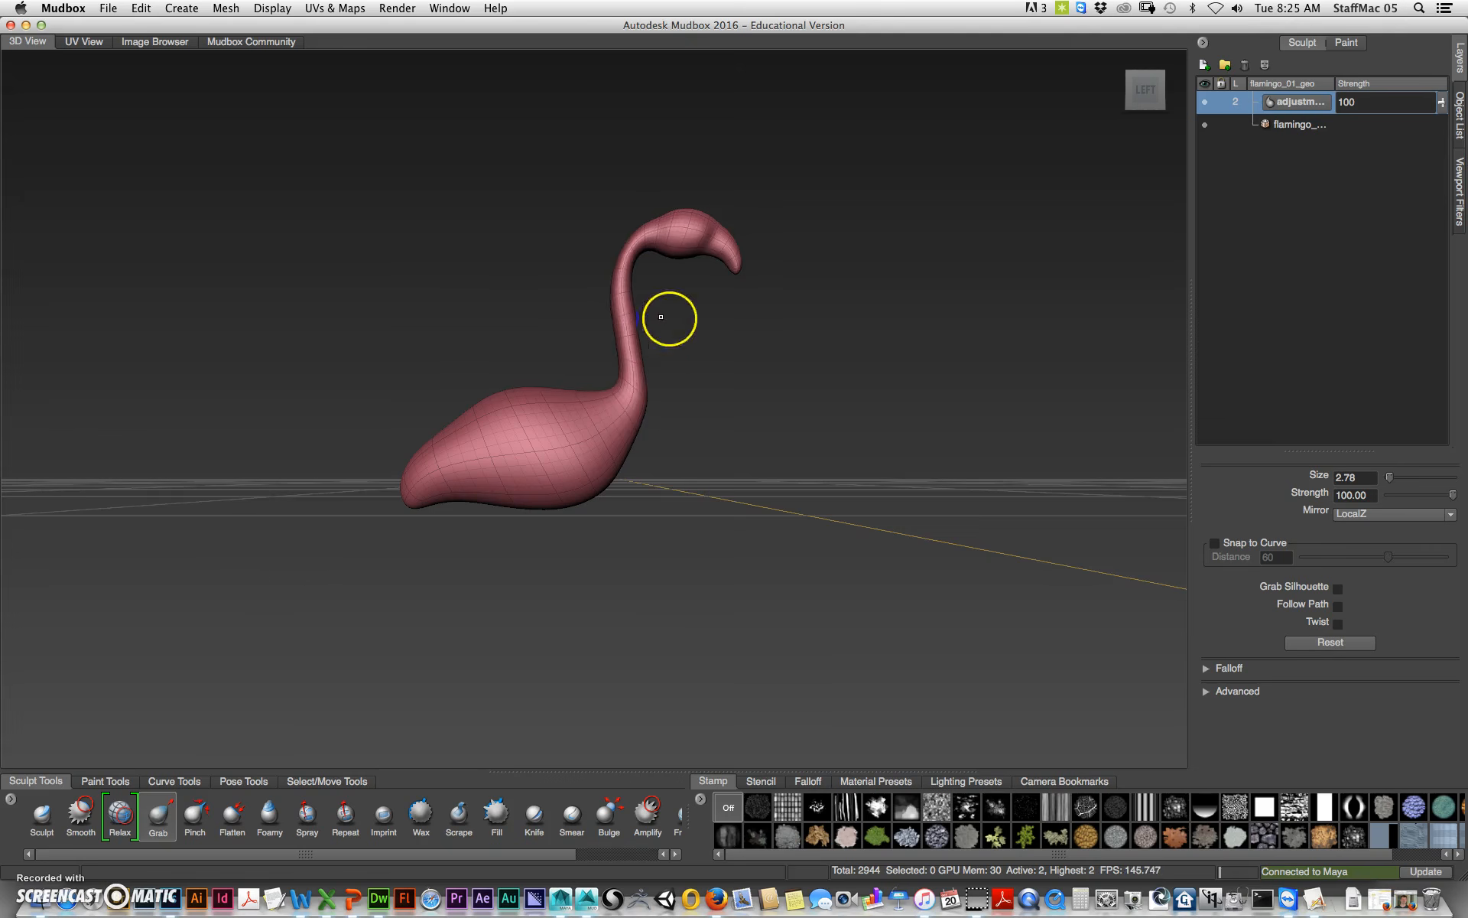
# Step: Grab the neck and chest to reshape the flamingo's side profile
pyautogui.keyDown('alt'); pyautogui.moveTo(669, 319); pyautogui.dragTo(651, 414, button='middle'); pyautogui.keyUp('alt')
pyautogui.keyDown('alt'); pyautogui.moveTo(626, 409); pyautogui.dragTo(787, 397, button='right'); pyautogui.keyUp('alt')
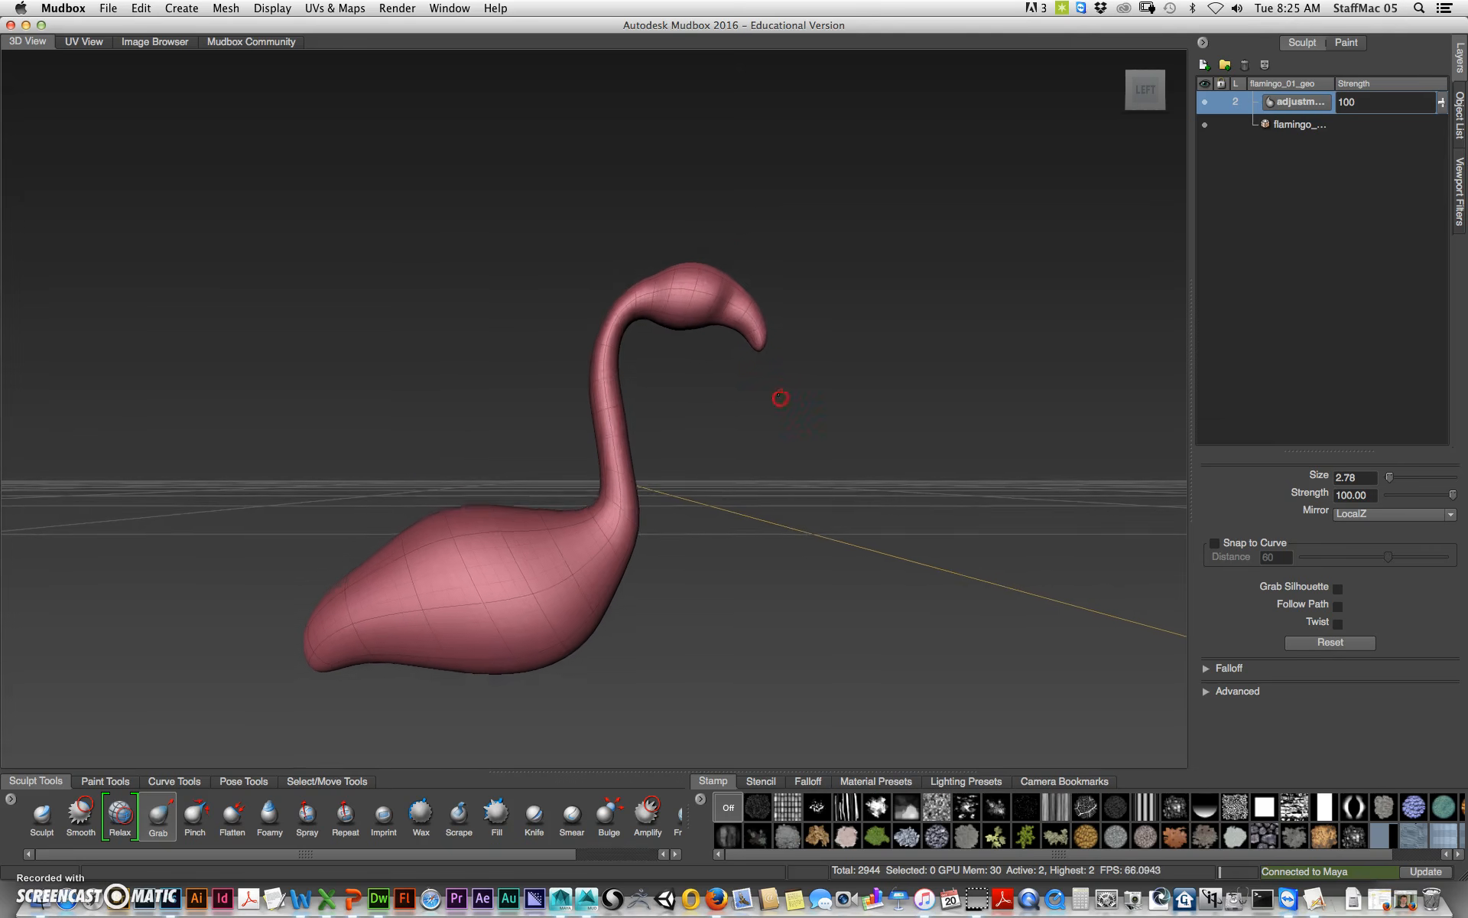
pyautogui.moveTo(603, 436); pyautogui.dragTo(483, 412)
pyautogui.moveTo(618, 304)
pyautogui.mouseDown()
pyautogui.moveTo(604, 292)
pyautogui.moveTo(618, 301)
pyautogui.mouseUp()
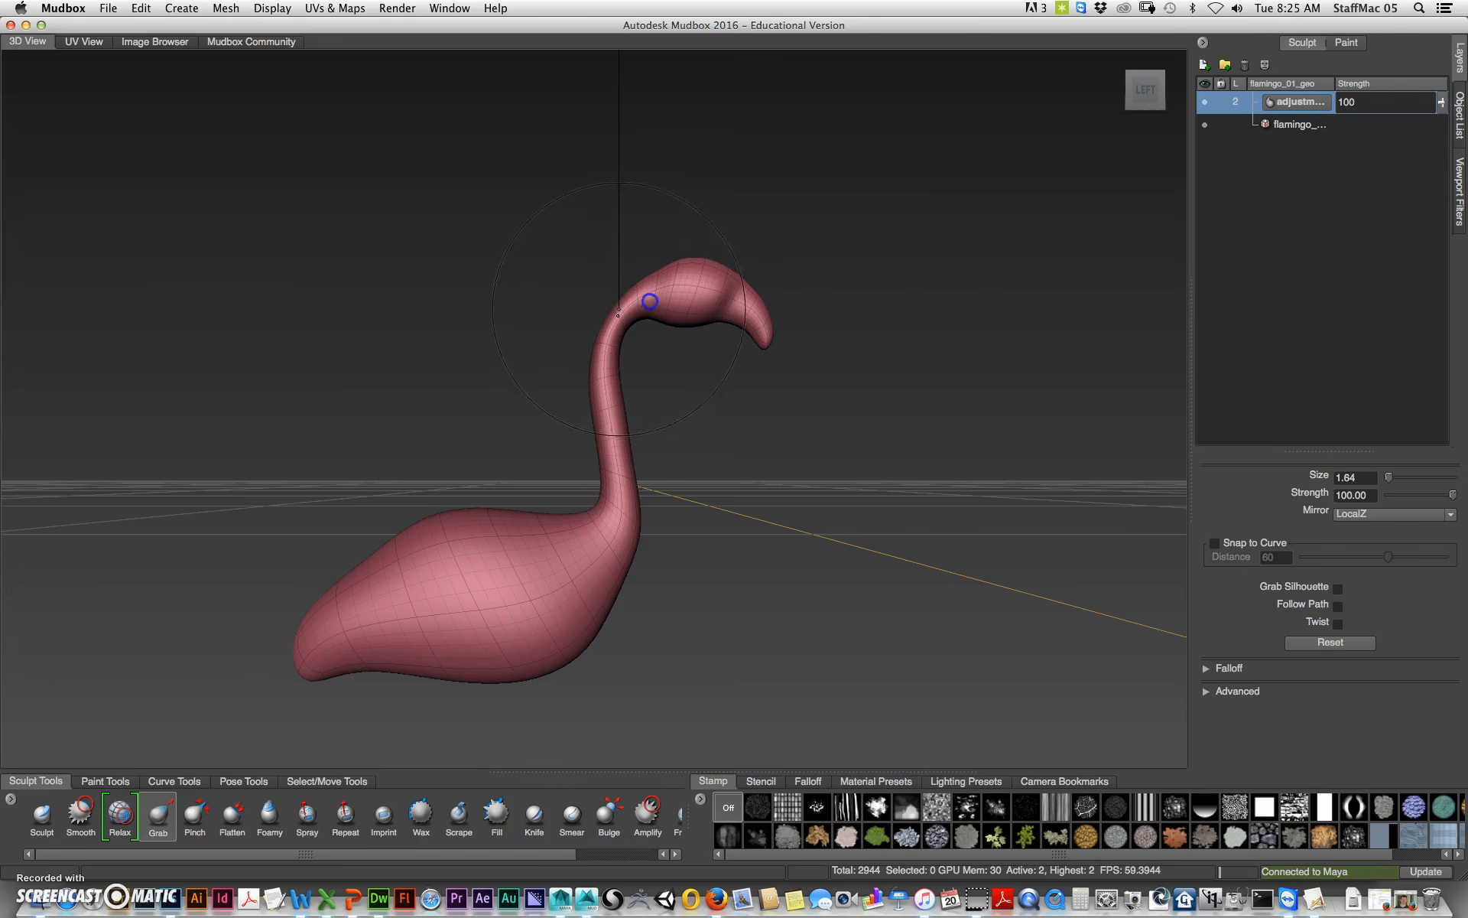
# Step: Reduce the Grab brush size and pull the head and beak into shape
pyautogui.moveTo(625, 302); pyautogui.dragTo(621, 296)
pyautogui.moveTo(771, 421)
pyautogui.keyDown('alt'); pyautogui.mouseDown()
pyautogui.moveTo(754, 420)
pyautogui.moveTo(787, 318)
pyautogui.moveTo(793, 358)
pyautogui.moveTo(785, 317)
pyautogui.mouseUp(); pyautogui.keyUp('alt')
pyautogui.moveTo(714, 247); pyautogui.dragTo(725, 247)
pyautogui.moveTo(732, 323)
pyautogui.keyDown('alt'); pyautogui.mouseDown()
pyautogui.moveTo(632, 413)
pyautogui.moveTo(626, 306)
pyautogui.mouseUp(); pyautogui.keyUp('alt')
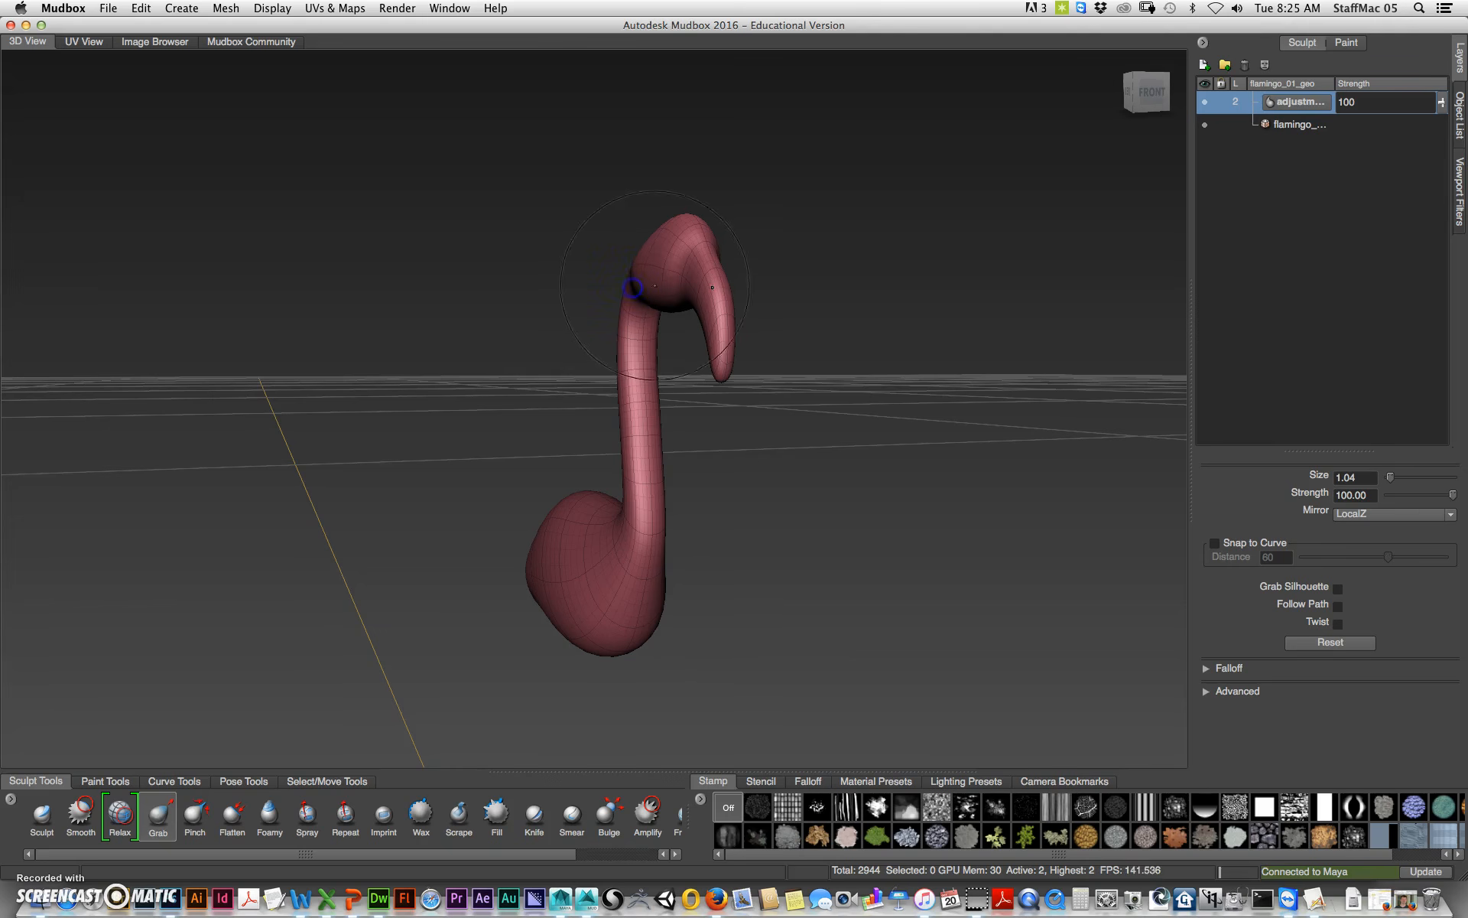
# Step: Grab the neck and body from the front and side to refine the silhouette
pyautogui.keyDown('alt'); pyautogui.moveTo(652, 424); pyautogui.dragTo(781, 429); pyautogui.keyUp('alt')
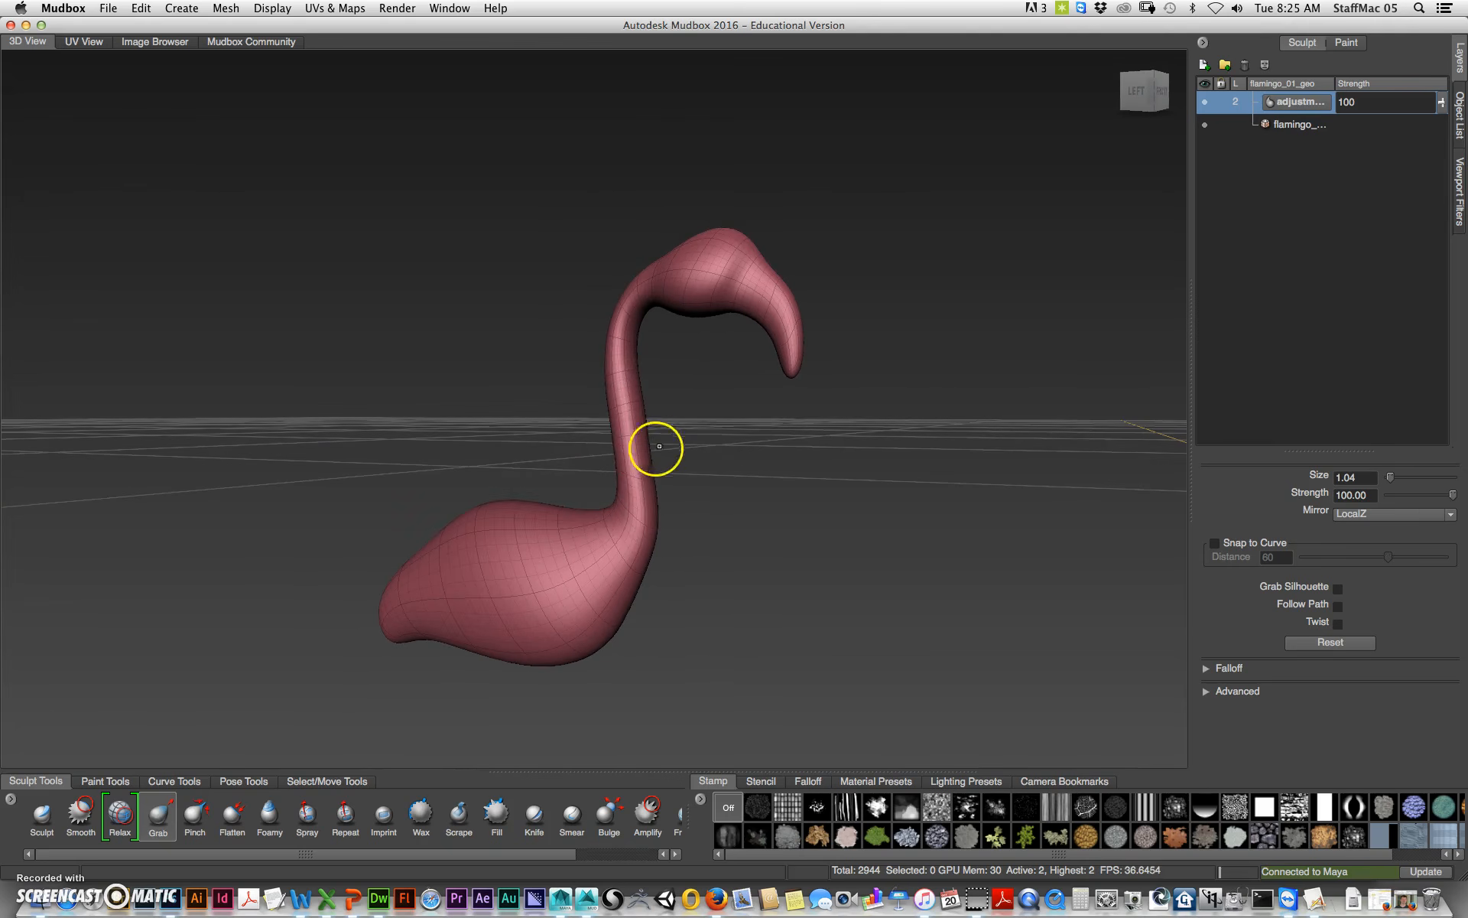
pyautogui.moveTo(641, 442)
pyautogui.mouseDown()
pyautogui.moveTo(656, 418)
pyautogui.moveTo(705, 456)
pyautogui.moveTo(638, 421)
pyautogui.mouseUp()
pyautogui.moveTo(641, 494); pyautogui.dragTo(649, 492)
pyautogui.moveTo(675, 547)
pyautogui.keyDown('alt'); pyautogui.mouseDown()
pyautogui.moveTo(708, 607)
pyautogui.moveTo(767, 530)
pyautogui.moveTo(718, 564)
pyautogui.moveTo(796, 594)
pyautogui.moveTo(705, 584)
pyautogui.moveTo(632, 497)
pyautogui.mouseUp(); pyautogui.keyUp('alt')
pyautogui.moveTo(663, 444)
pyautogui.keyDown('alt'); pyautogui.mouseDown()
pyautogui.moveTo(767, 616)
pyautogui.moveTo(753, 575)
pyautogui.mouseUp(); pyautogui.keyUp('alt')
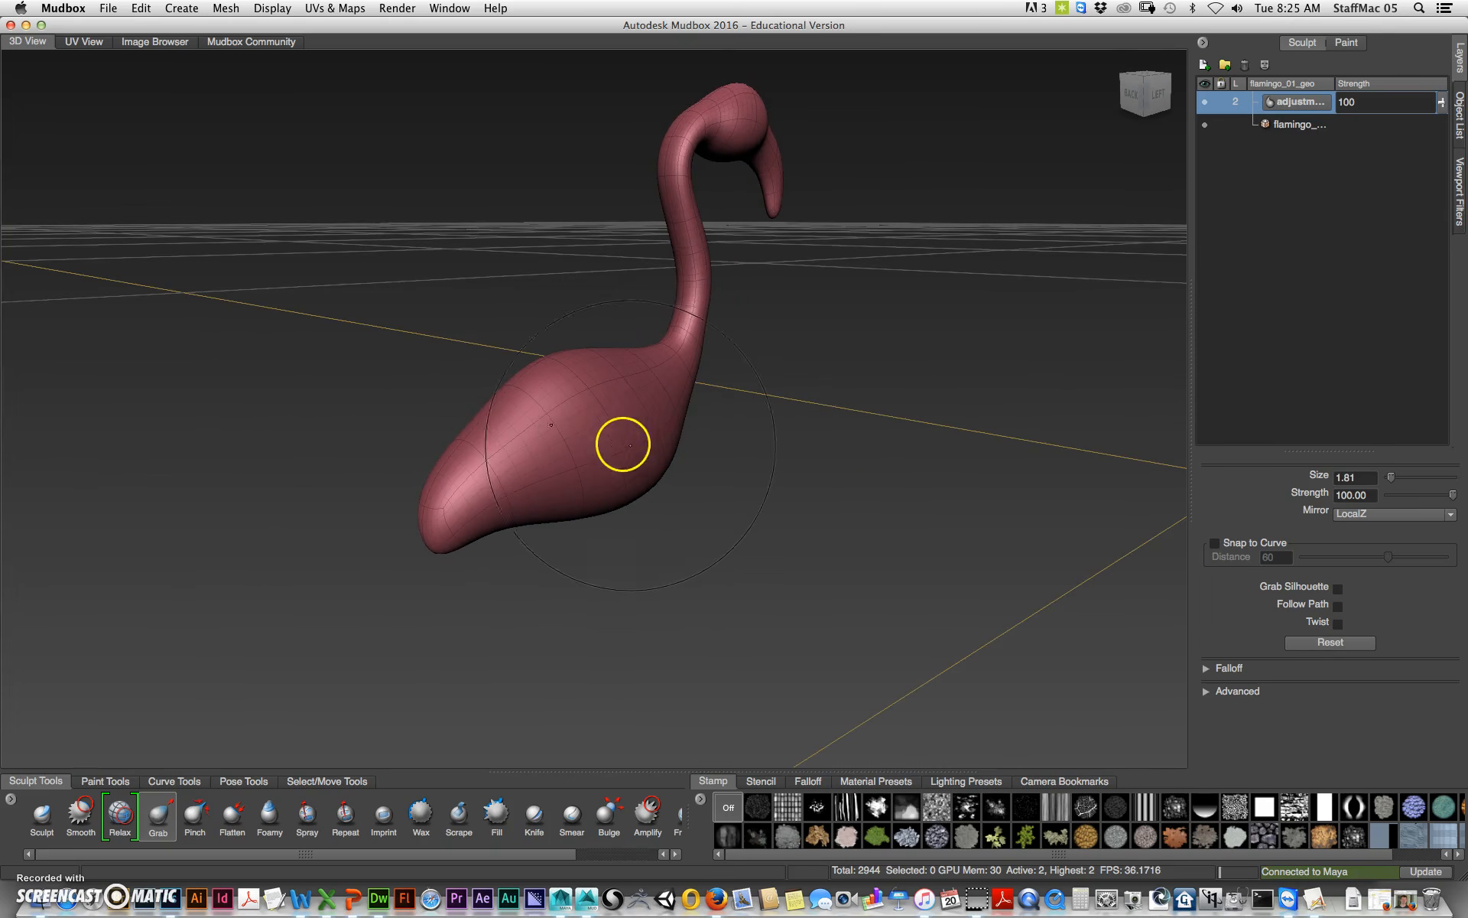
# Step: Enlarge the Grab brush to about 2.58 and pull out the underside of the body
pyautogui.press('b')
pyautogui.moveTo(641, 449)
pyautogui.mouseDown()
pyautogui.moveTo(639, 416)
pyautogui.moveTo(671, 417)
pyautogui.mouseUp()
pyautogui.keyDown('alt'); pyautogui.moveTo(688, 495); pyautogui.dragTo(731, 416); pyautogui.keyUp('alt')
pyautogui.keyDown('alt'); pyautogui.moveTo(812, 471); pyautogui.dragTo(748, 459); pyautogui.keyUp('alt')
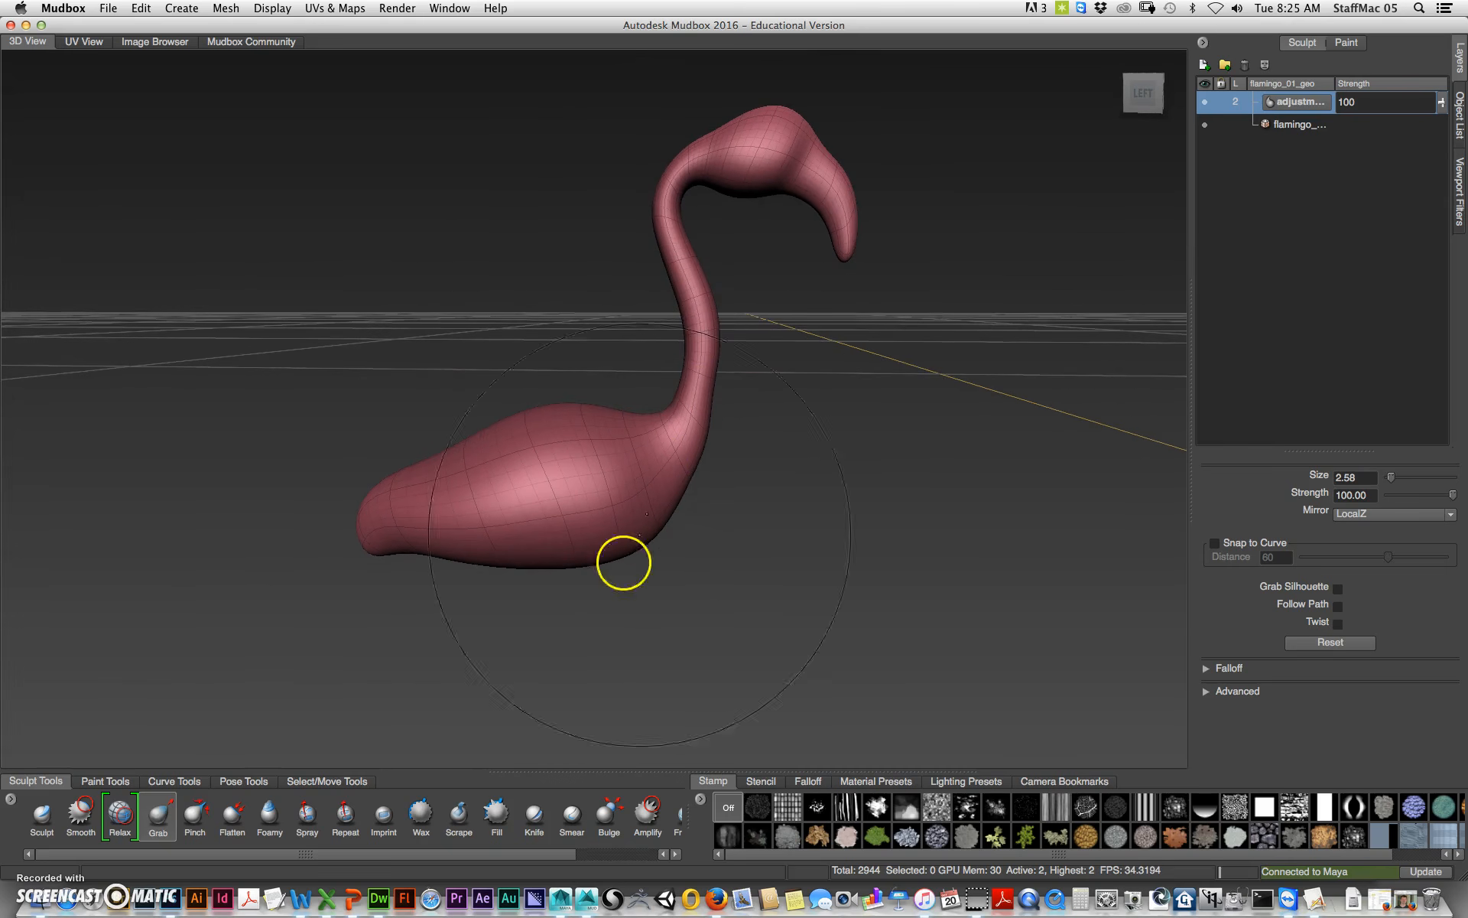
# Step: Switch to the Sculpt brush at low strength and sculpt and smooth the top of the body
pyautogui.click(42, 814)
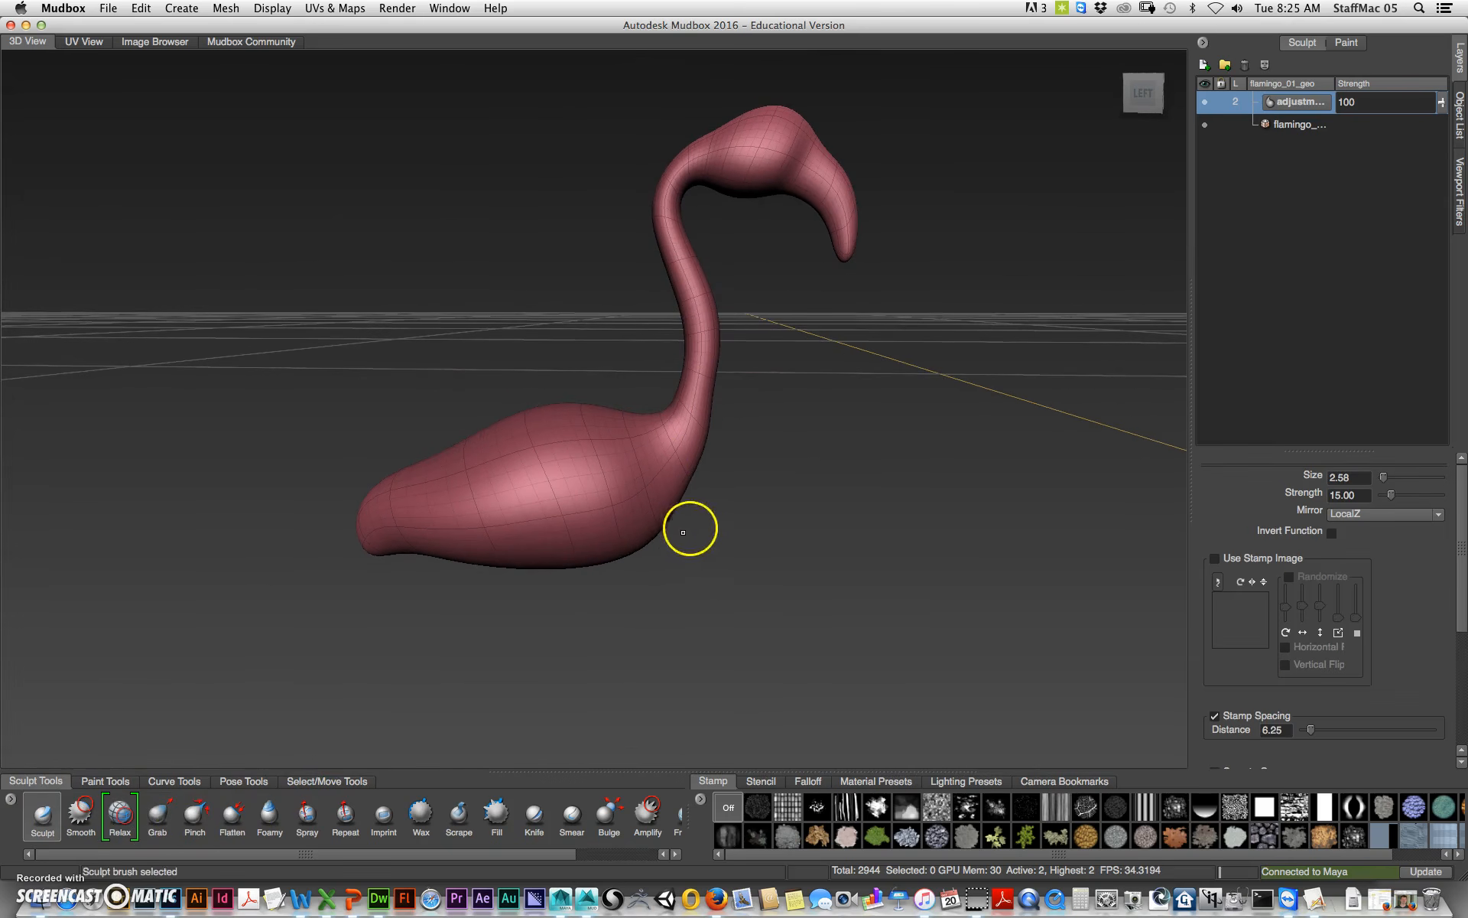
pyautogui.keyDown('alt'); pyautogui.moveTo(690, 528); pyautogui.dragTo(780, 551); pyautogui.keyUp('alt')
pyautogui.moveTo(604, 466)
pyautogui.mouseDown()
pyautogui.moveTo(515, 472)
pyautogui.moveTo(566, 470)
pyautogui.mouseUp()
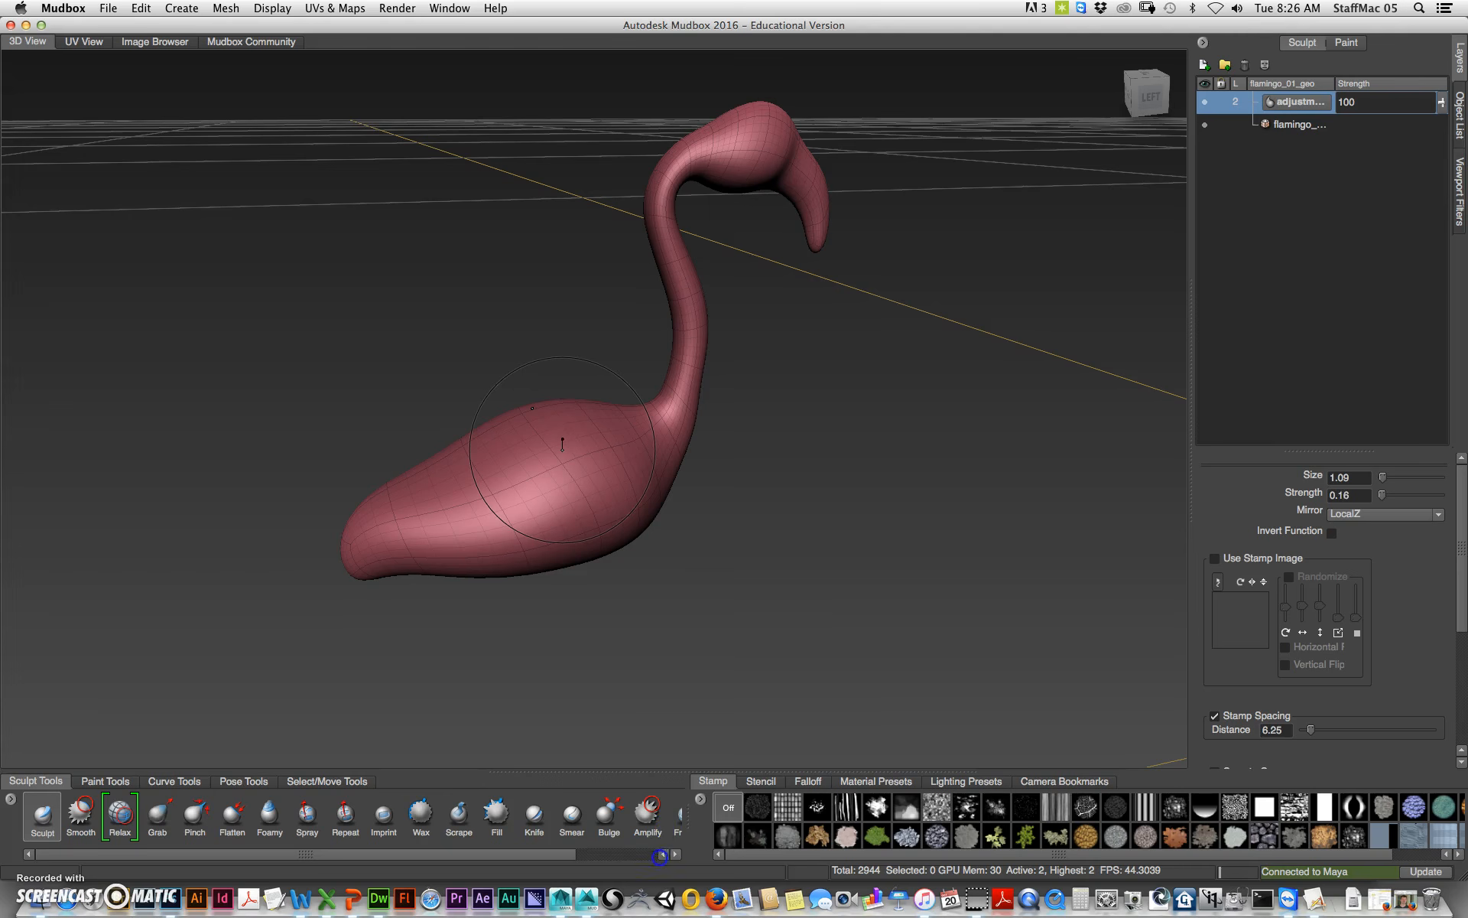
pyautogui.moveTo(659, 858); pyautogui.dragTo(658, 863)
pyautogui.moveTo(591, 483); pyautogui.dragTo(594, 481)
pyautogui.moveTo(472, 497)
pyautogui.mouseDown()
pyautogui.moveTo(508, 436)
pyautogui.moveTo(403, 508)
pyautogui.moveTo(561, 423)
pyautogui.moveTo(535, 436)
pyautogui.moveTo(577, 429)
pyautogui.moveTo(515, 407)
pyautogui.mouseUp()
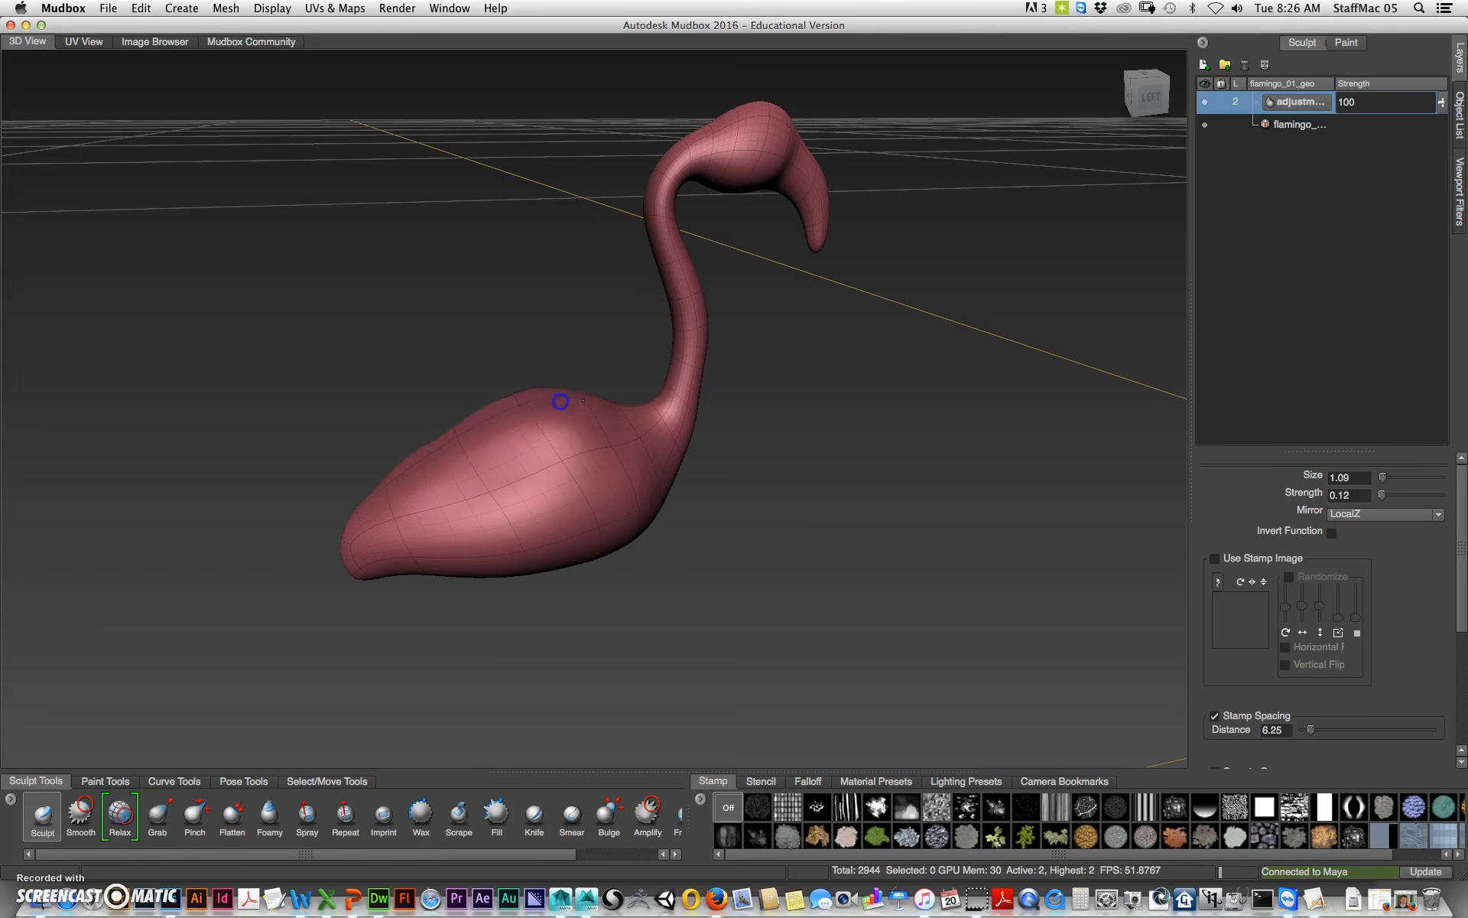
pyautogui.moveTo(430, 463)
pyautogui.mouseDown()
pyautogui.moveTo(525, 491)
pyautogui.moveTo(416, 525)
pyautogui.moveTo(370, 563)
pyautogui.moveTo(743, 575)
pyautogui.moveTo(654, 428)
pyautogui.mouseUp()
pyautogui.moveTo(821, 480)
pyautogui.keyDown('alt'); pyautogui.mouseDown()
pyautogui.moveTo(558, 502)
pyautogui.moveTo(577, 504)
pyautogui.moveTo(609, 462)
pyautogui.moveTo(604, 501)
pyautogui.moveTo(617, 495)
pyautogui.mouseUp(); pyautogui.keyUp('alt')
pyautogui.moveTo(715, 489)
pyautogui.keyDown('alt'); pyautogui.mouseDown()
pyautogui.moveTo(670, 534)
pyautogui.moveTo(625, 468)
pyautogui.moveTo(623, 420)
pyautogui.moveTo(630, 490)
pyautogui.moveTo(628, 459)
pyautogui.moveTo(813, 439)
pyautogui.moveTo(655, 328)
pyautogui.moveTo(589, 311)
pyautogui.moveTo(613, 223)
pyautogui.moveTo(657, 196)
pyautogui.mouseUp(); pyautogui.keyUp('alt')
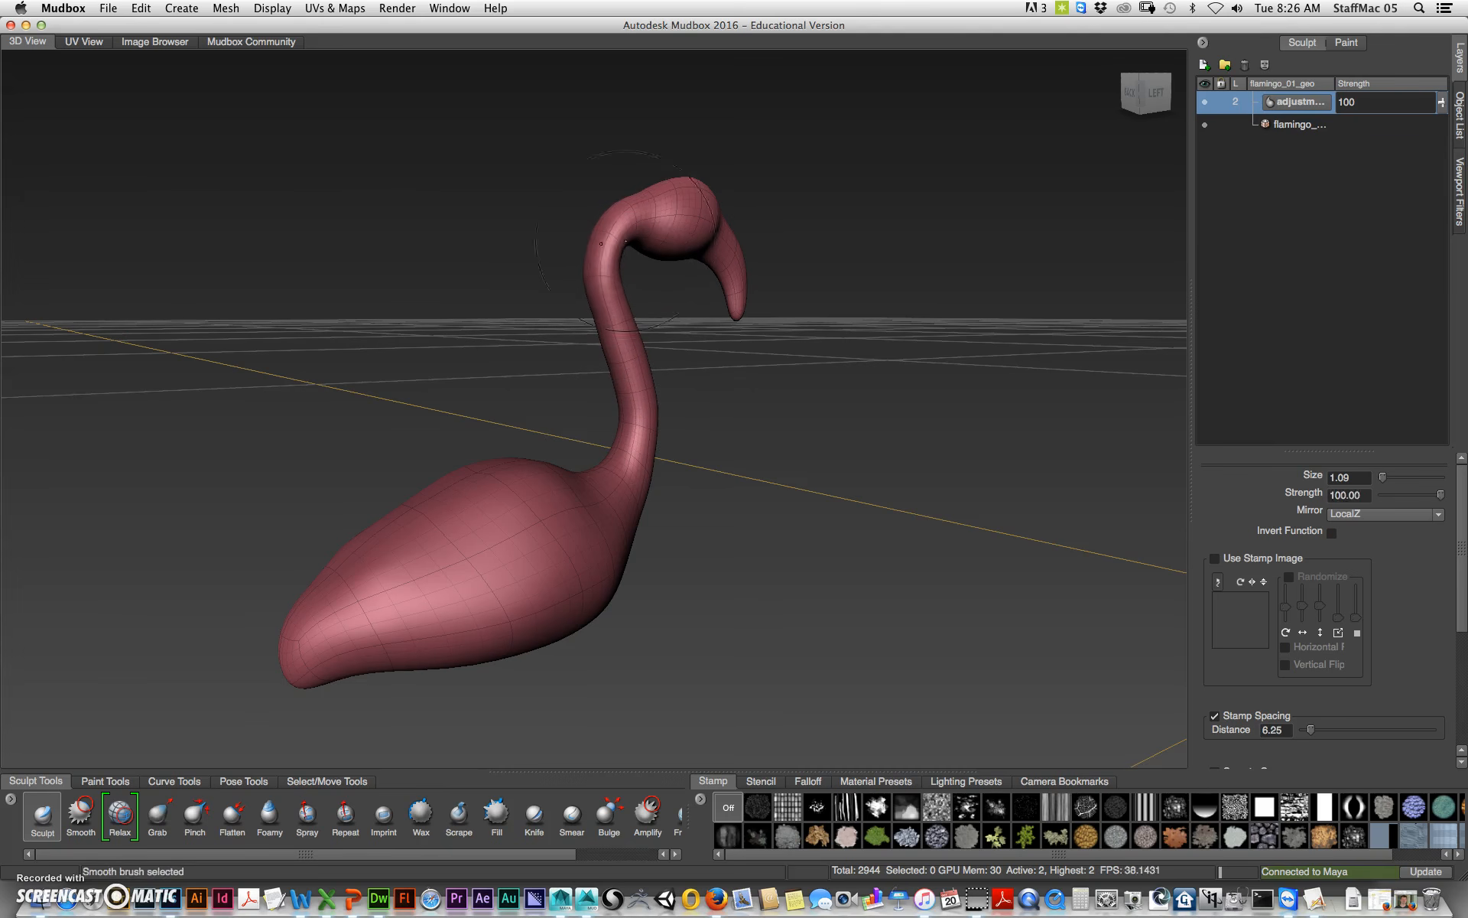
# Step: Smooth the flamingo's neck and head
pyautogui.moveTo(741, 367)
pyautogui.keyDown('alt'); pyautogui.mouseDown()
pyautogui.moveTo(601, 394)
pyautogui.moveTo(629, 378)
pyautogui.moveTo(590, 262)
pyautogui.mouseUp(); pyautogui.keyUp('alt')
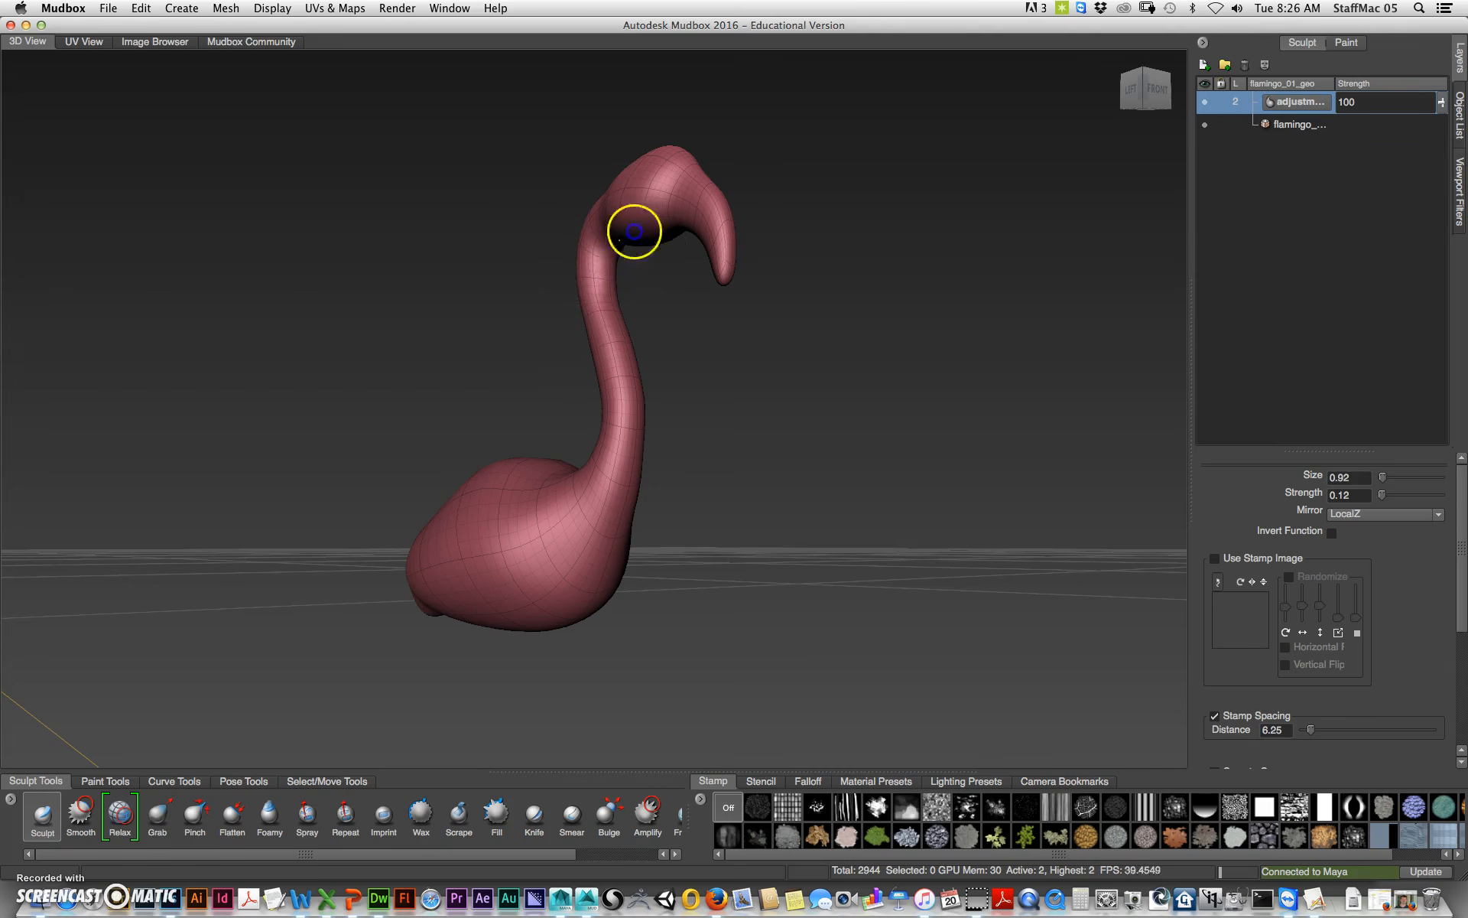
pyautogui.moveTo(634, 357); pyautogui.dragTo(609, 479)
pyautogui.moveTo(643, 388); pyautogui.dragTo(621, 507)
pyautogui.press('shift')
pyautogui.keyDown('alt'); pyautogui.moveTo(685, 341); pyautogui.dragTo(710, 274); pyautogui.keyUp('alt')
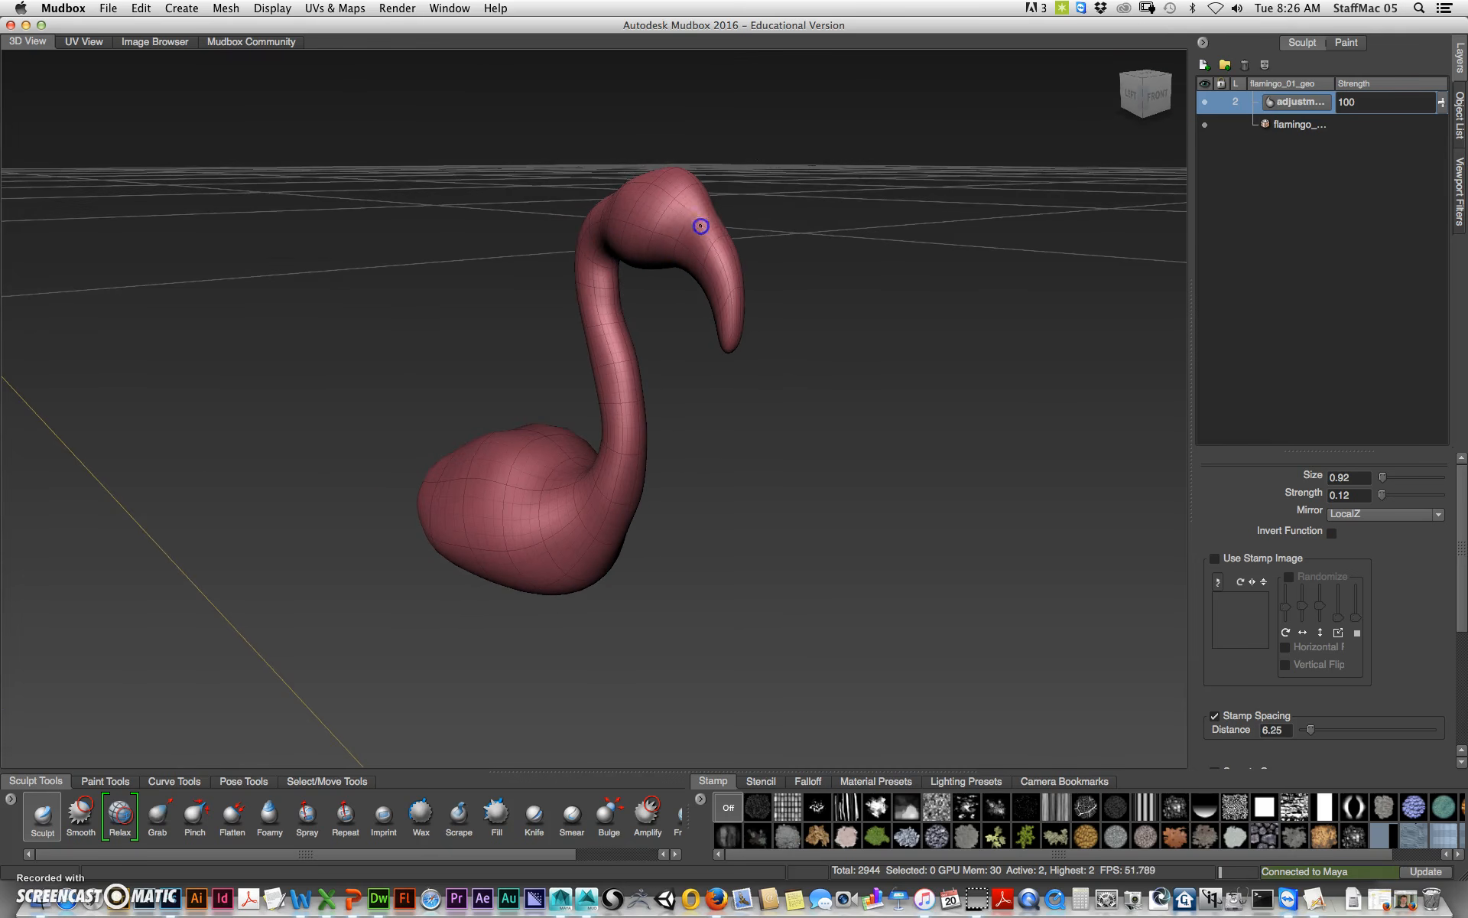
pyautogui.keyDown('alt'); pyautogui.moveTo(747, 349); pyautogui.dragTo(744, 331); pyautogui.keyUp('alt')
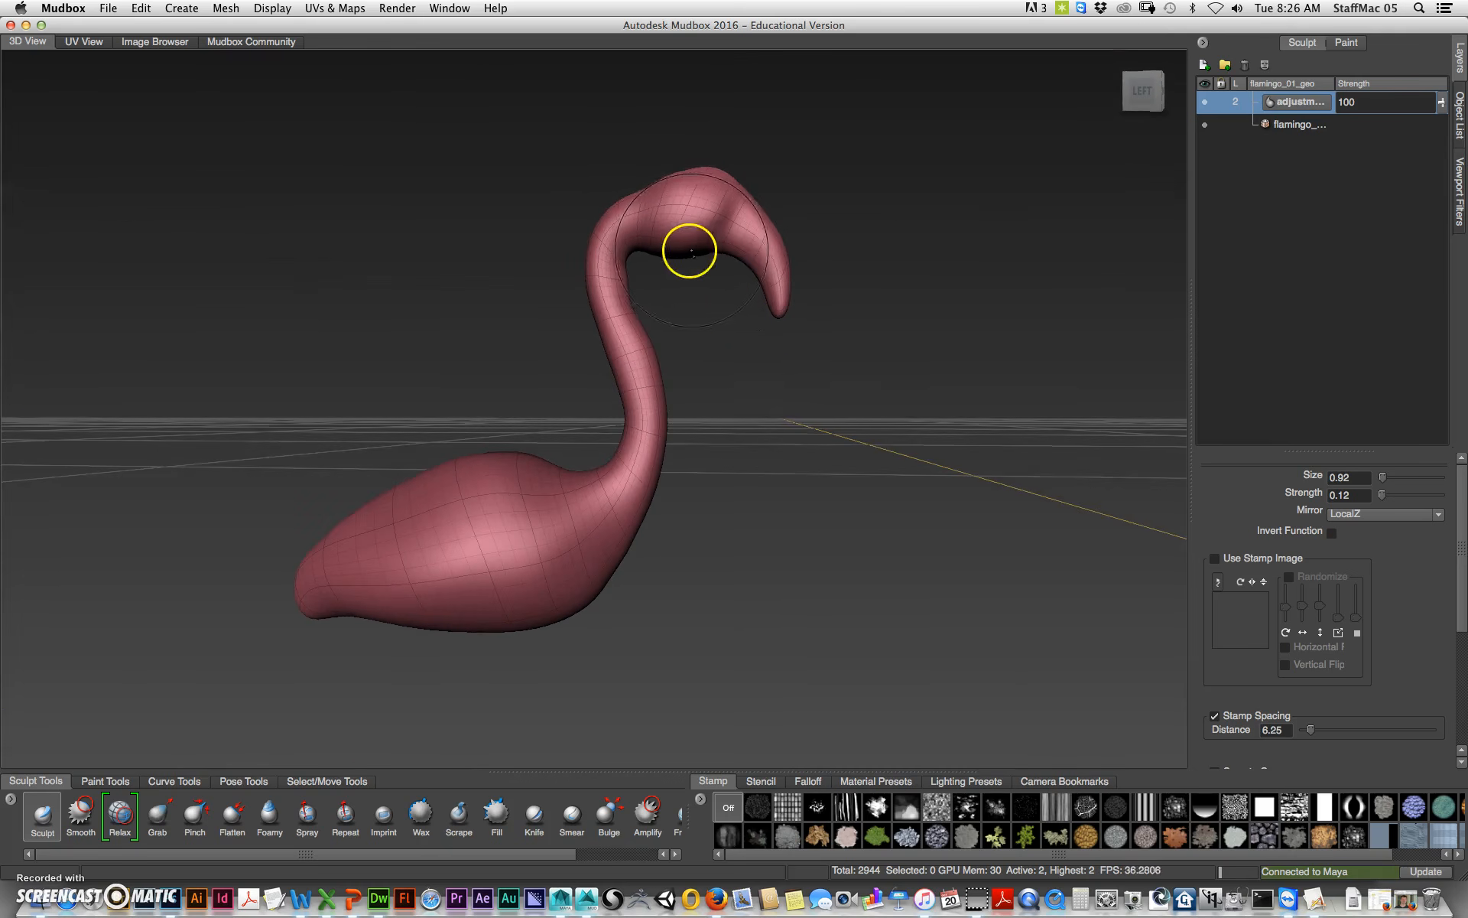
pyautogui.moveTo(686, 496)
pyautogui.keyDown('alt'); pyautogui.mouseDown()
pyautogui.moveTo(723, 511)
pyautogui.moveTo(656, 498)
pyautogui.moveTo(610, 393)
pyautogui.mouseUp(); pyautogui.keyUp('alt')
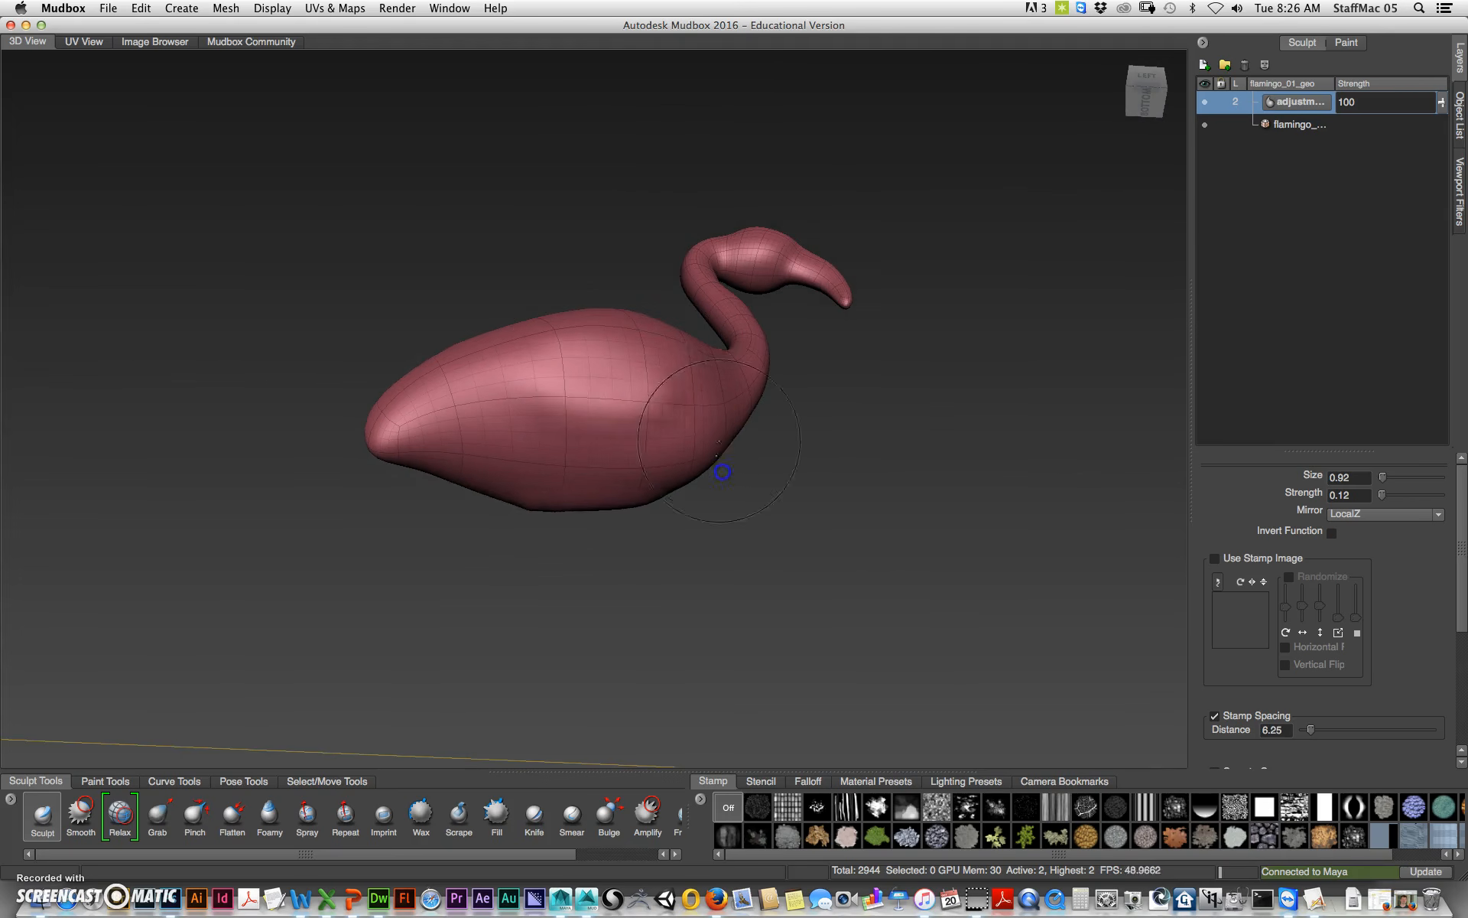
# Step: Smooth the flamingo's chest, tail and back
pyautogui.keyDown('alt'); pyautogui.moveTo(718, 459); pyautogui.dragTo(605, 513); pyautogui.keyUp('alt')
pyautogui.keyDown('alt'); pyautogui.moveTo(651, 455); pyautogui.dragTo(925, 616); pyautogui.keyUp('alt')
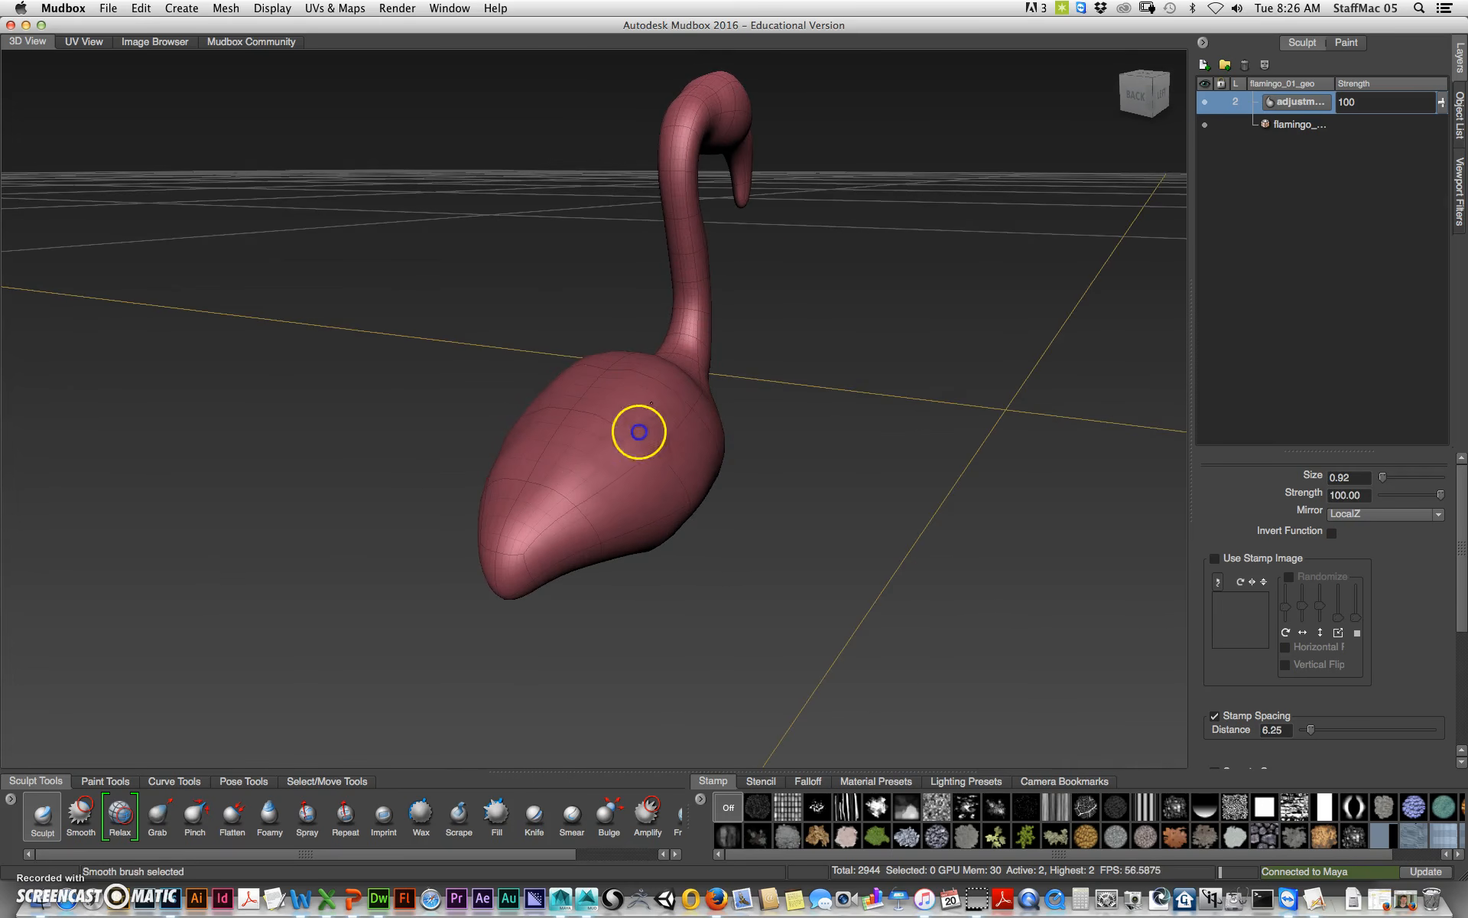
pyautogui.keyDown('alt'); pyautogui.moveTo(806, 451); pyautogui.dragTo(722, 425); pyautogui.keyUp('alt')
pyautogui.moveTo(432, 439); pyautogui.dragTo(429, 442)
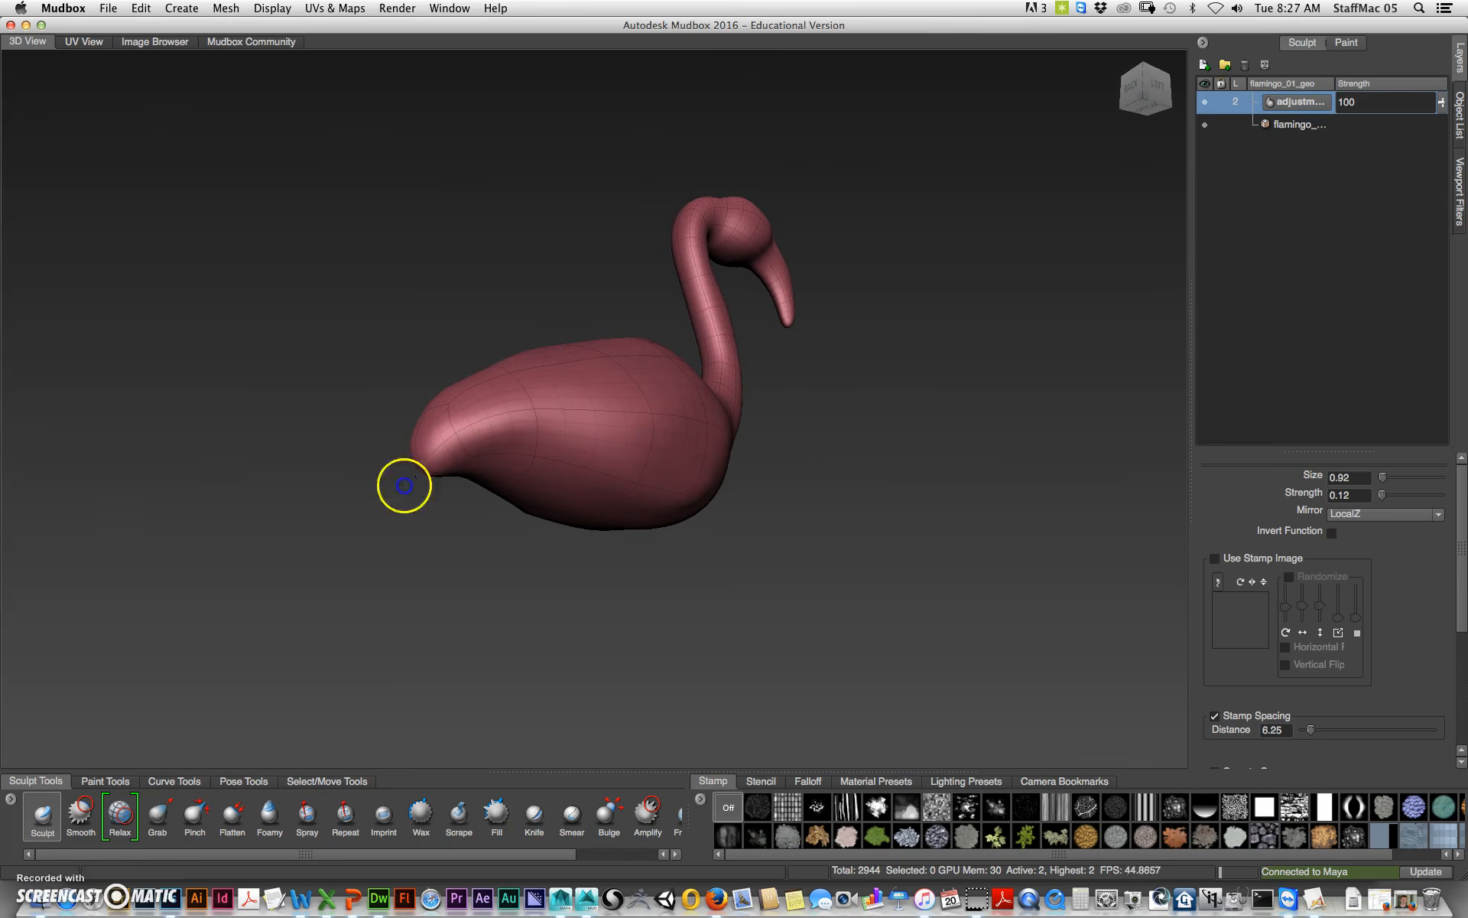
pyautogui.moveTo(407, 474)
pyautogui.keyDown('alt'); pyautogui.mouseDown()
pyautogui.moveTo(521, 617)
pyautogui.moveTo(508, 558)
pyautogui.mouseUp(); pyautogui.keyUp('alt')
pyautogui.press('shift')
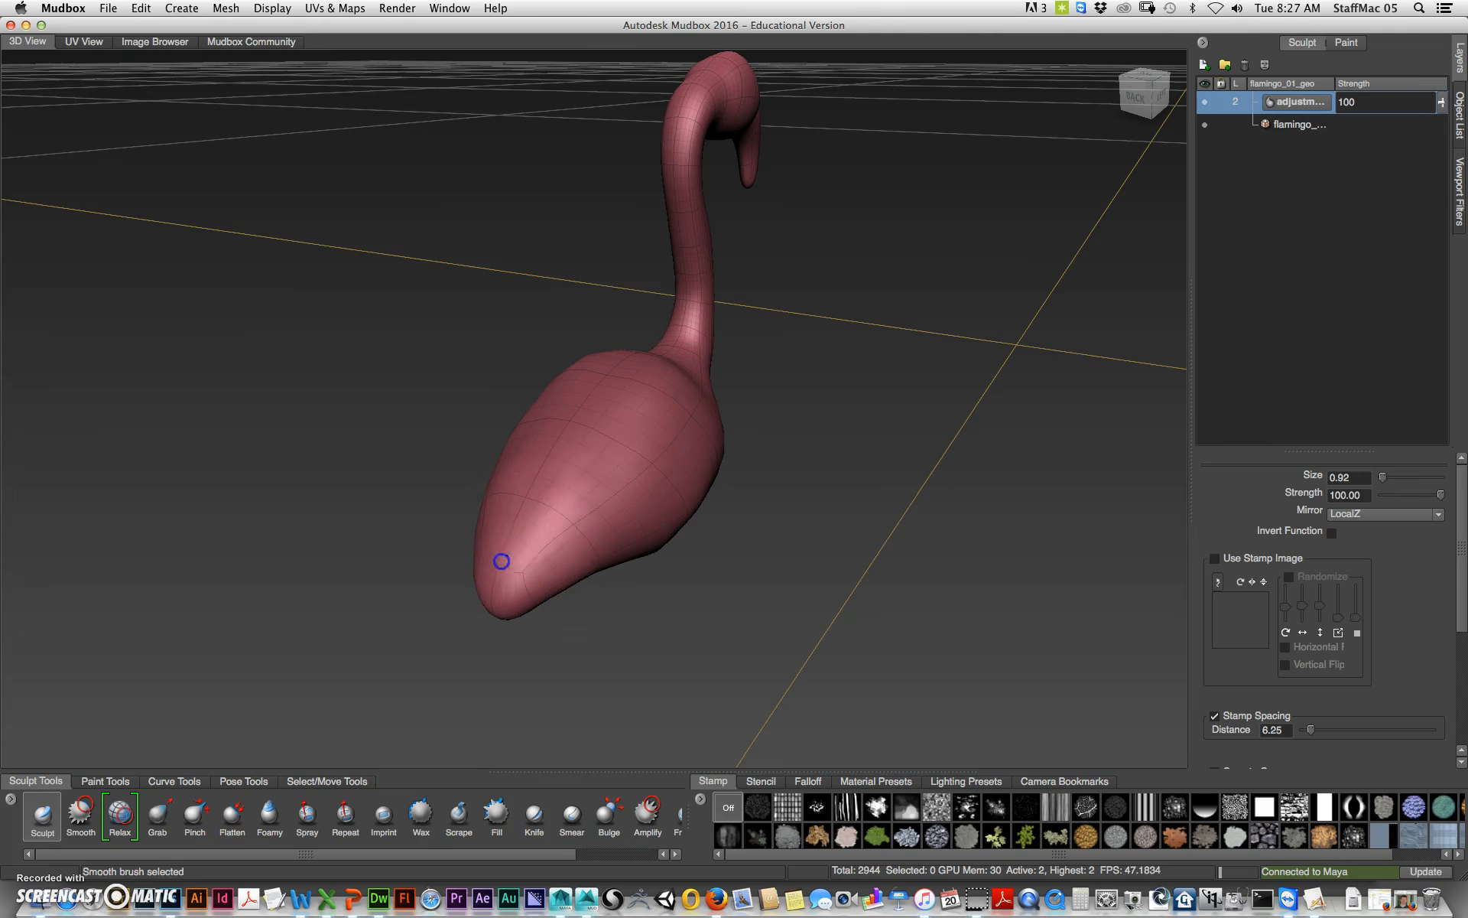
pyautogui.moveTo(685, 469)
pyautogui.keyDown('alt'); pyautogui.mouseDown()
pyautogui.moveTo(610, 584)
pyautogui.moveTo(610, 622)
pyautogui.moveTo(515, 629)
pyautogui.moveTo(610, 541)
pyautogui.moveTo(619, 560)
pyautogui.mouseUp(); pyautogui.keyUp('alt')
pyautogui.moveTo(594, 495)
pyautogui.mouseDown()
pyautogui.moveTo(590, 517)
pyautogui.moveTo(598, 468)
pyautogui.mouseUp()
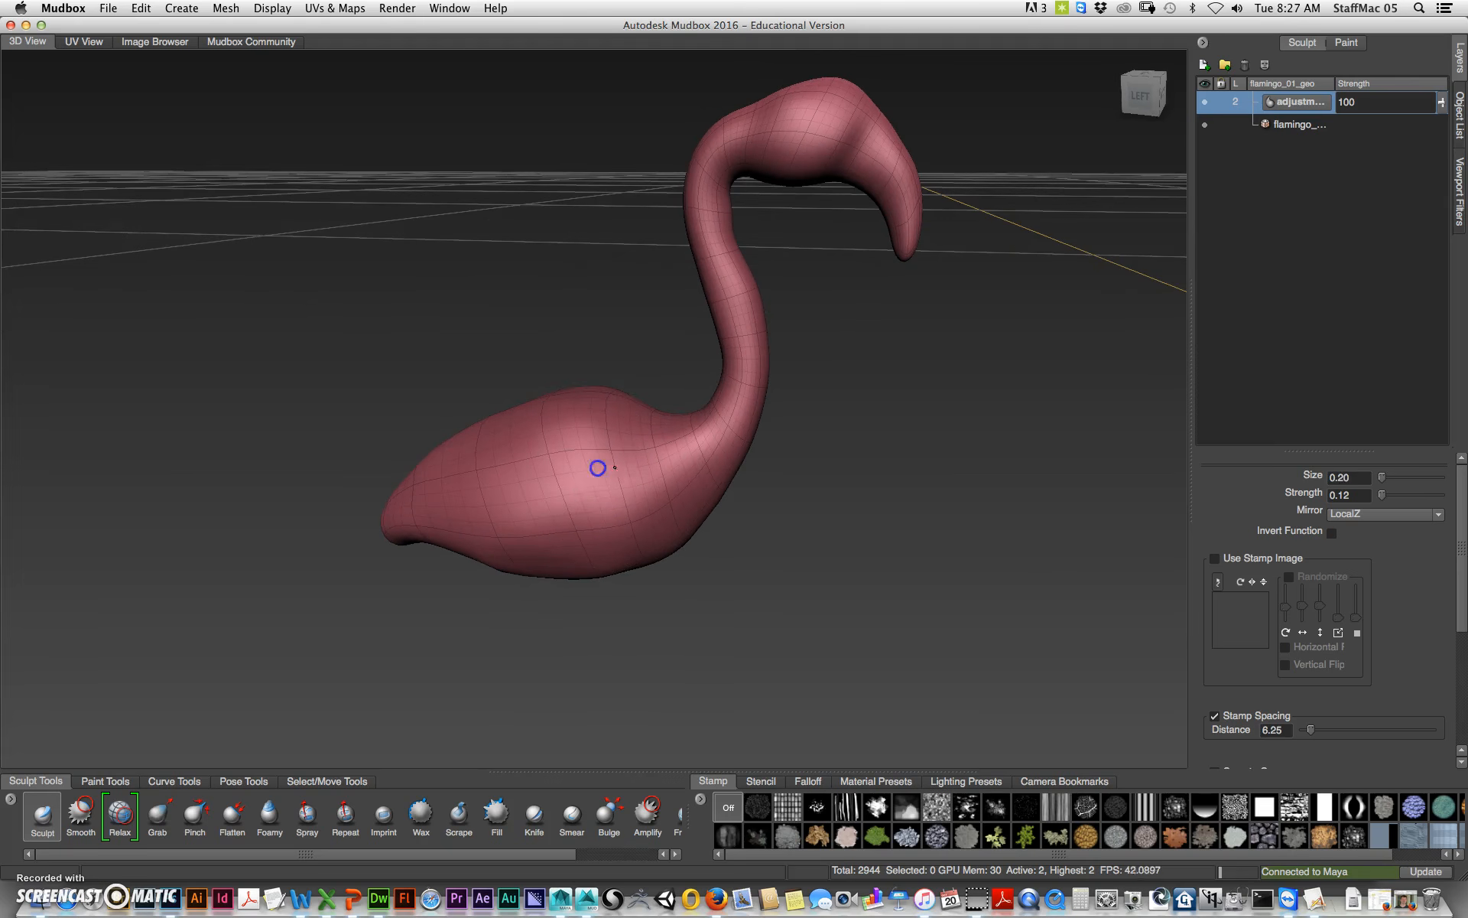
pyautogui.moveTo(662, 556)
pyautogui.keyDown('alt'); pyautogui.mouseDown()
pyautogui.moveTo(721, 613)
pyautogui.moveTo(800, 612)
pyautogui.moveTo(724, 380)
pyautogui.mouseUp(); pyautogui.keyUp('alt')
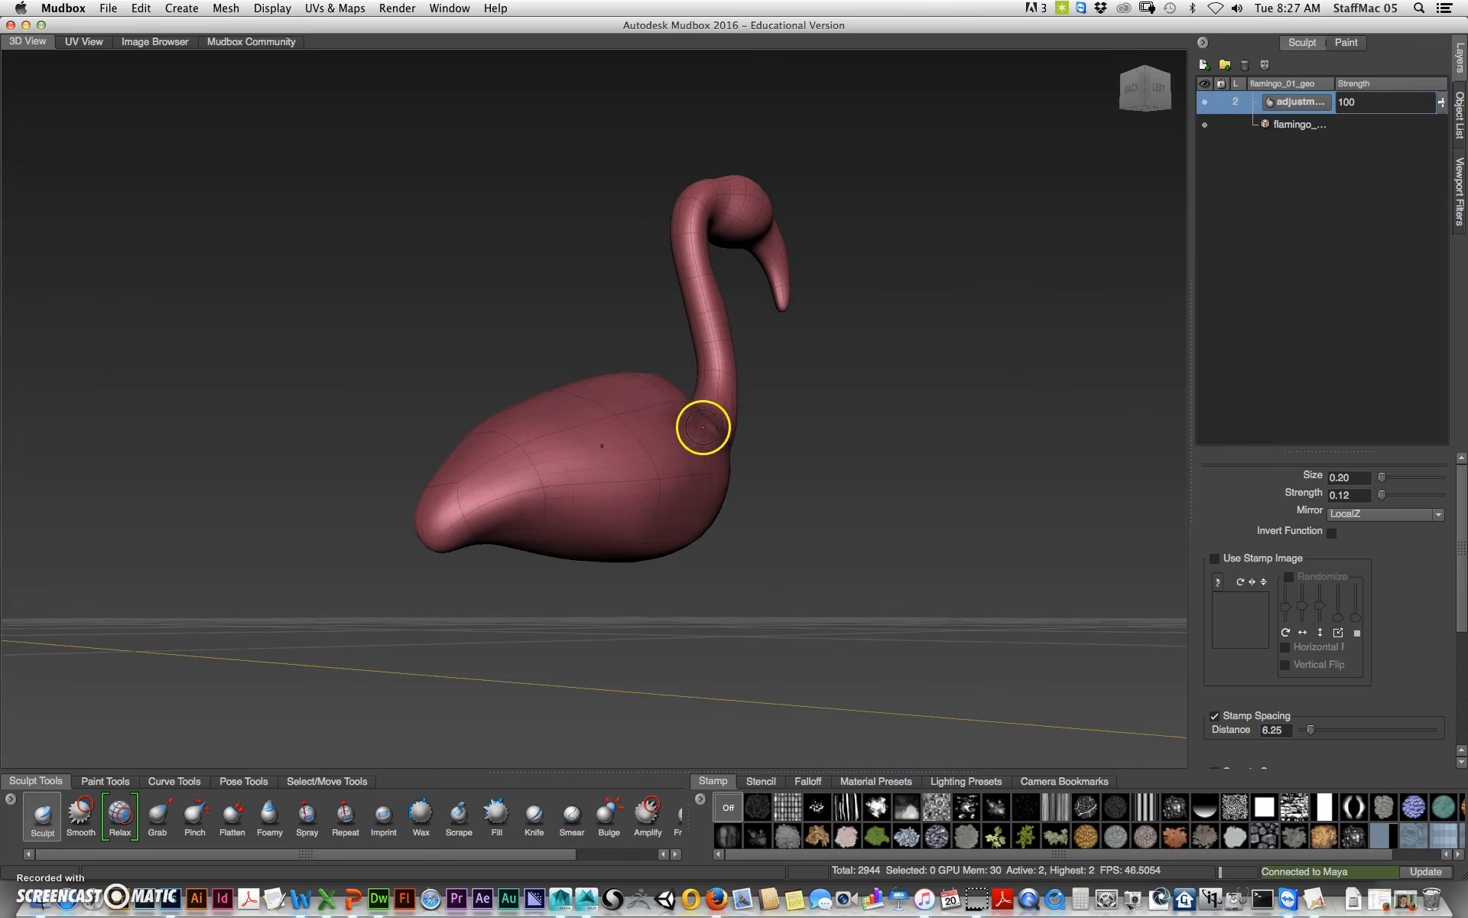
pyautogui.keyDown('alt'); pyautogui.moveTo(943, 451); pyautogui.dragTo(711, 519); pyautogui.keyUp('alt')
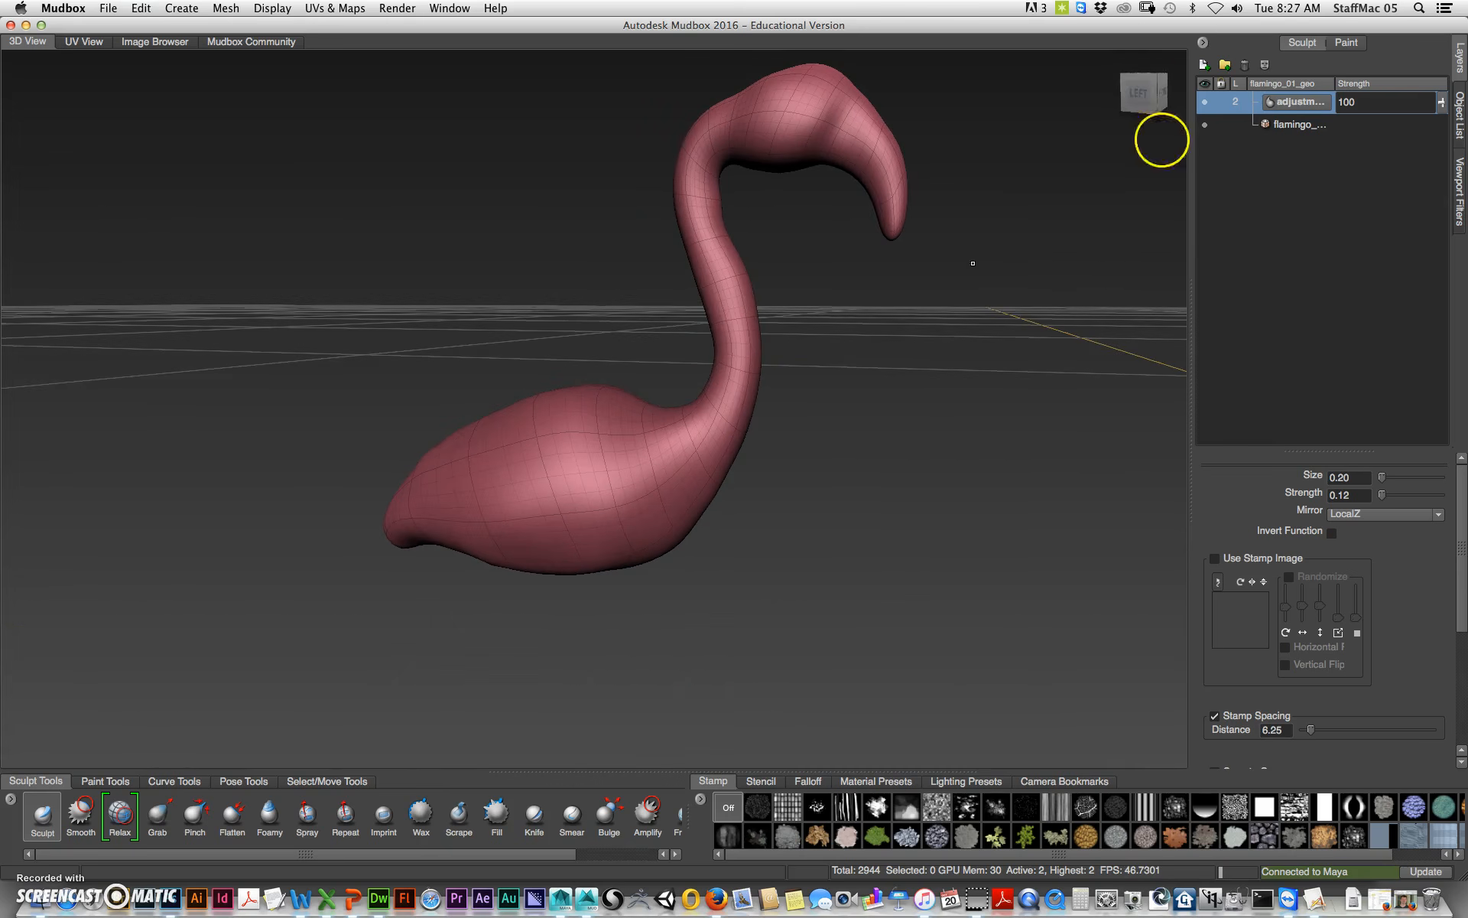
# Step: Add another sculpt layer named anatomy
pyautogui.click(1204, 67)
pyautogui.click(1293, 107)
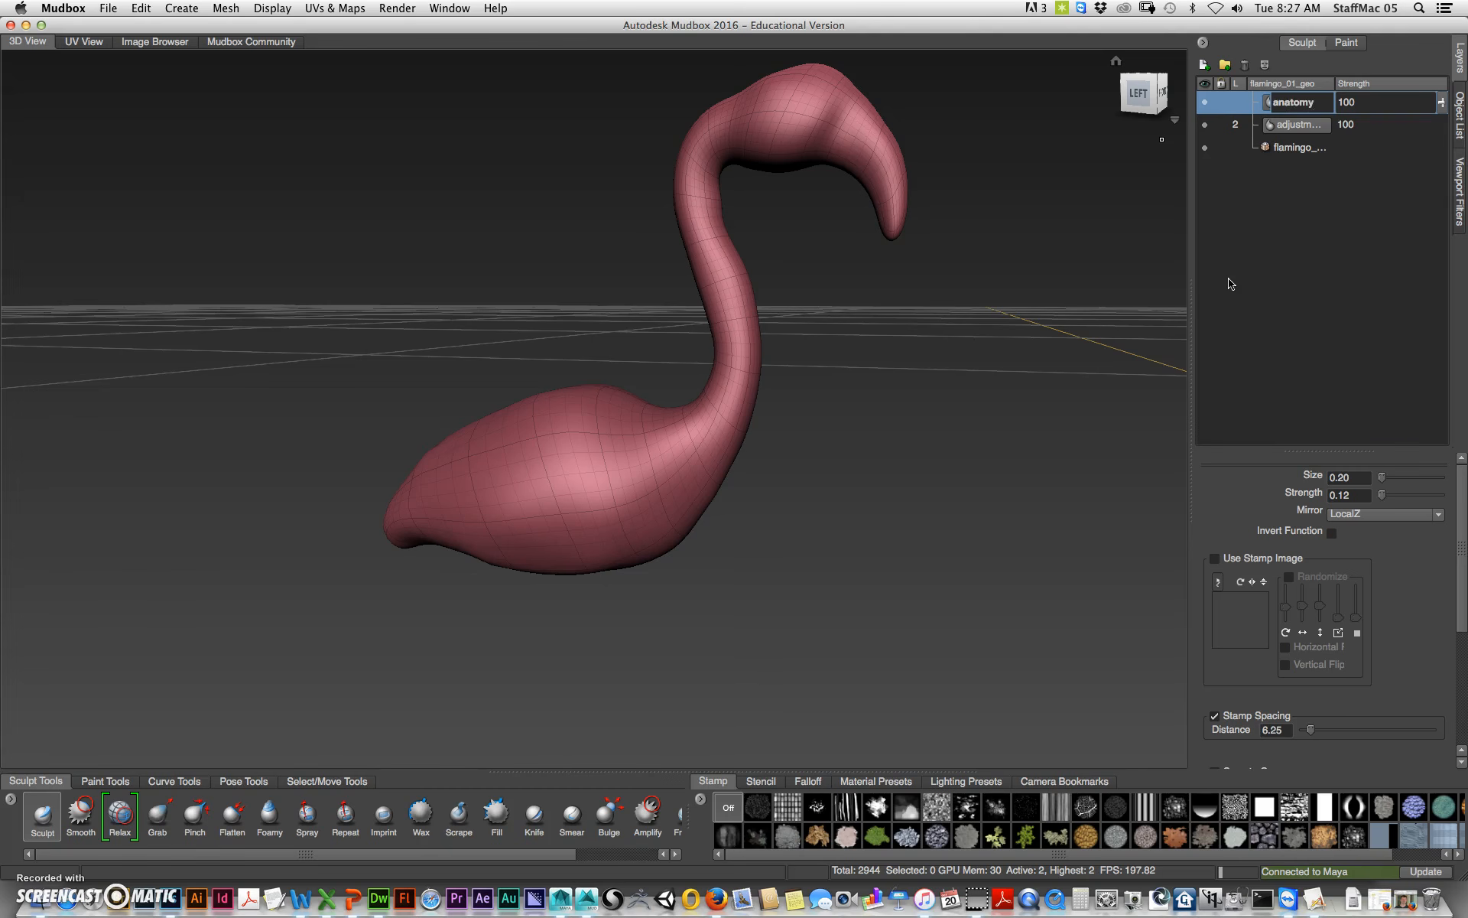
pyautogui.click(1230, 284)
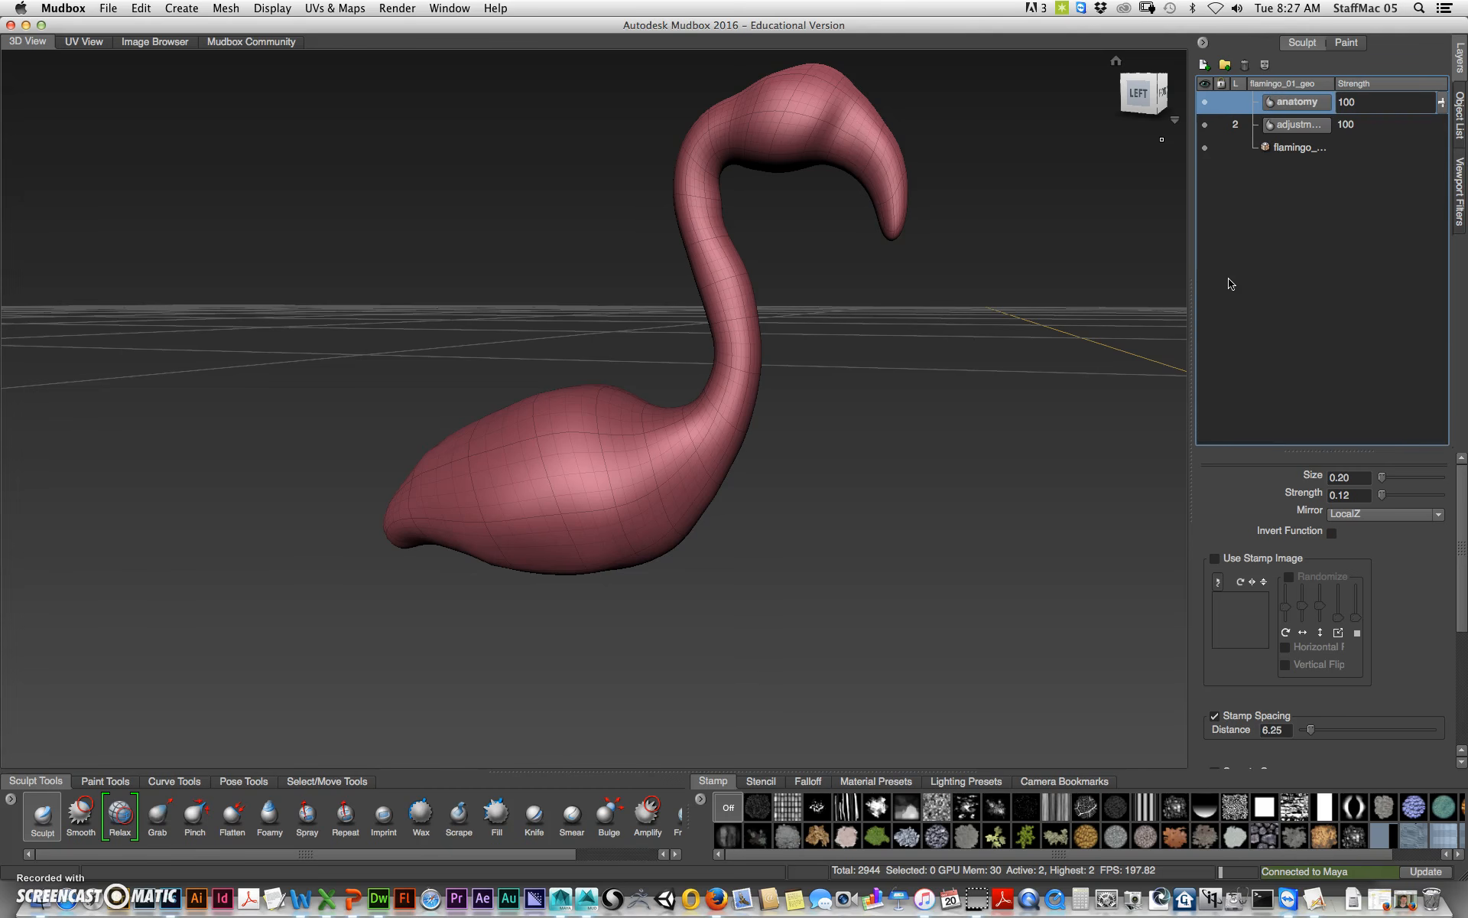
# Step: Add a new subdivision level, level 4, to the flamingo mesh
pyautogui.keyDown('alt'); pyautogui.moveTo(558, 607); pyautogui.dragTo(599, 626); pyautogui.keyUp('alt')
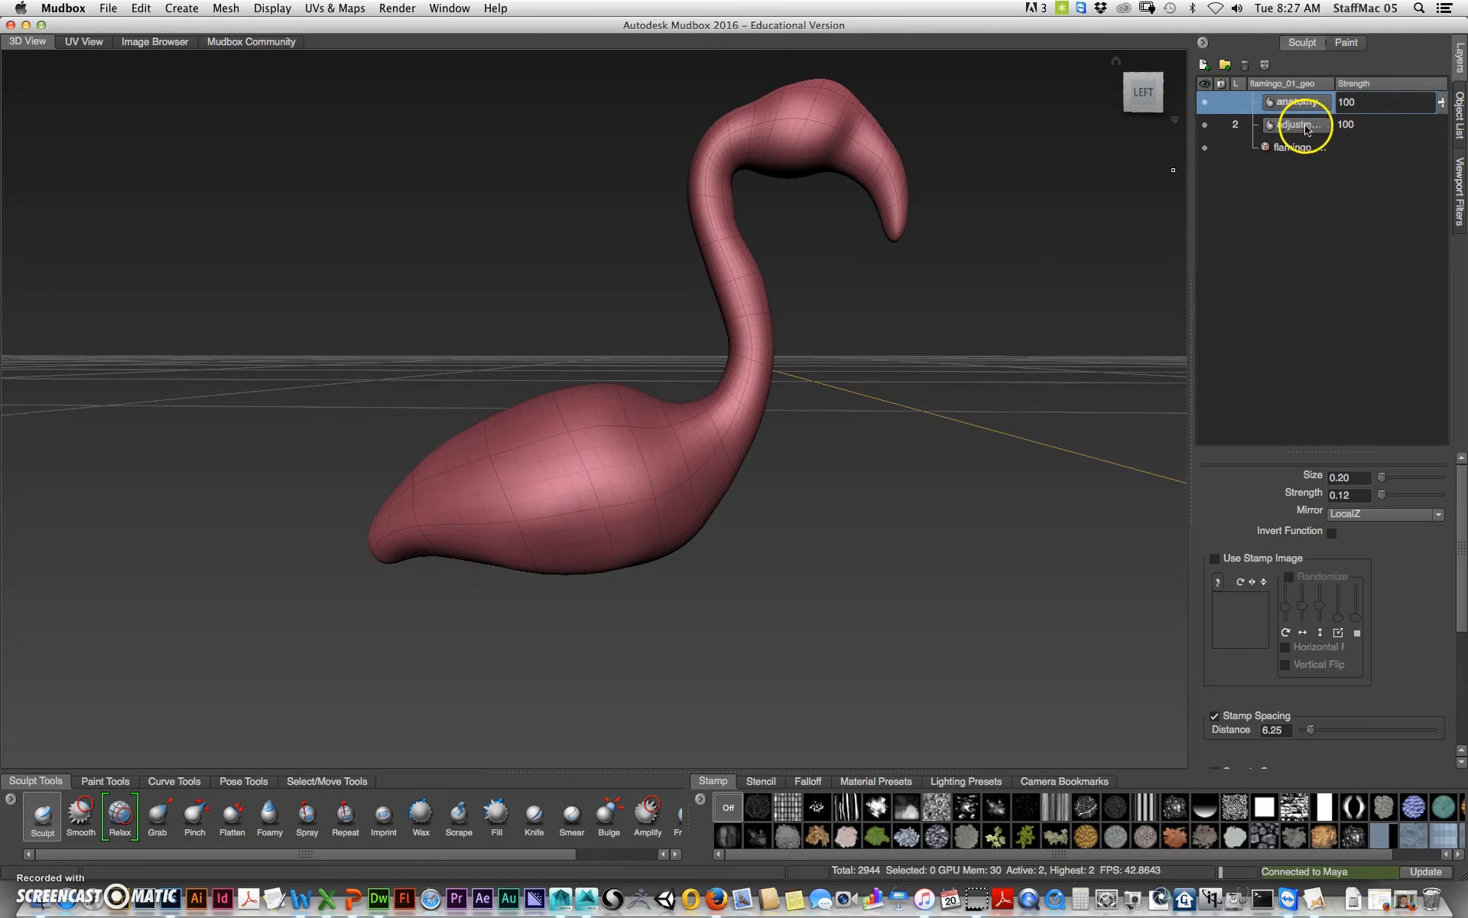
pyautogui.keyDown('alt'); pyautogui.moveTo(924, 308); pyautogui.dragTo(824, 365); pyautogui.keyUp('alt')
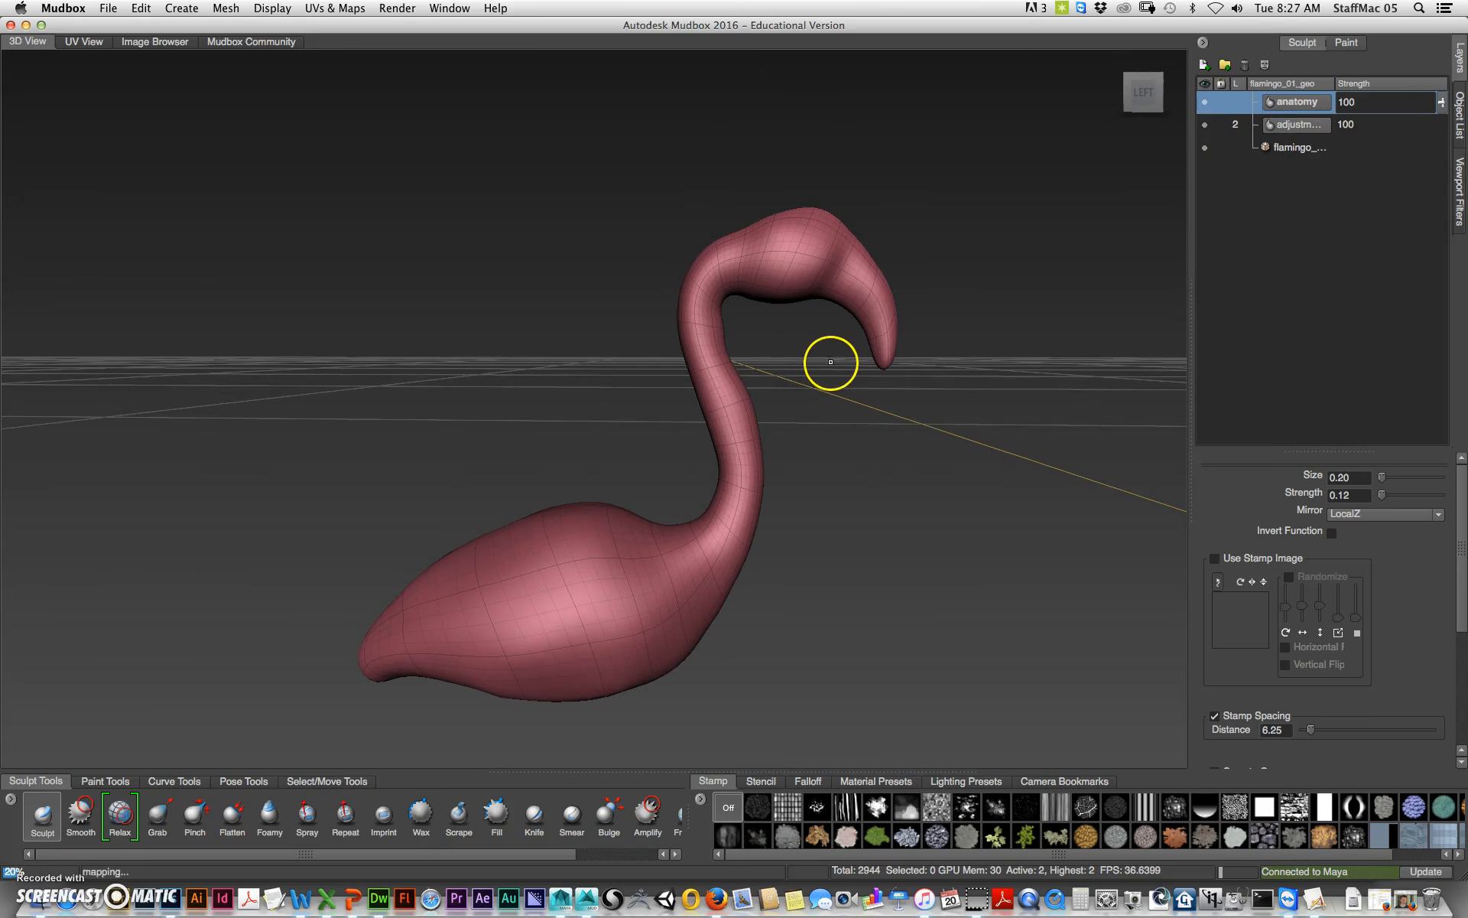
pyautogui.hotkey('shift', 'd')
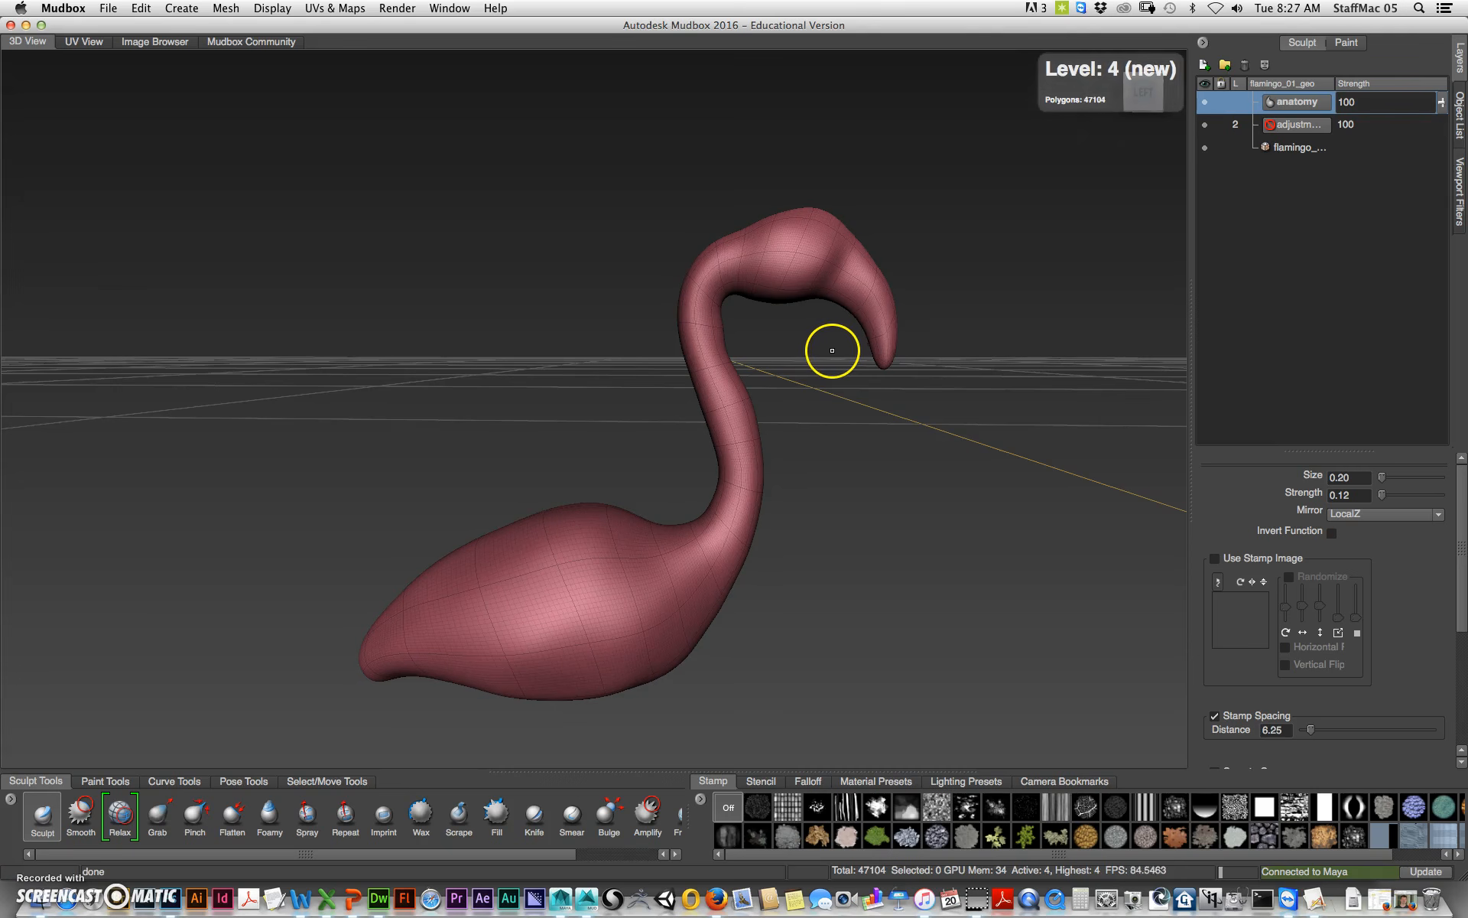
# Step: Select the first falloff preset for the Sculpt brush
pyautogui.keyDown('alt'); pyautogui.moveTo(805, 552); pyautogui.dragTo(942, 374, button='middle'); pyautogui.keyUp('alt')
pyautogui.keyDown('alt'); pyautogui.moveTo(904, 436); pyautogui.dragTo(860, 505, button='middle'); pyautogui.keyUp('alt')
pyautogui.keyDown('alt'); pyautogui.moveTo(862, 472); pyautogui.dragTo(1012, 433, button='right'); pyautogui.keyUp('alt')
pyautogui.keyDown('alt'); pyautogui.moveTo(970, 531); pyautogui.dragTo(941, 535); pyautogui.keyUp('alt')
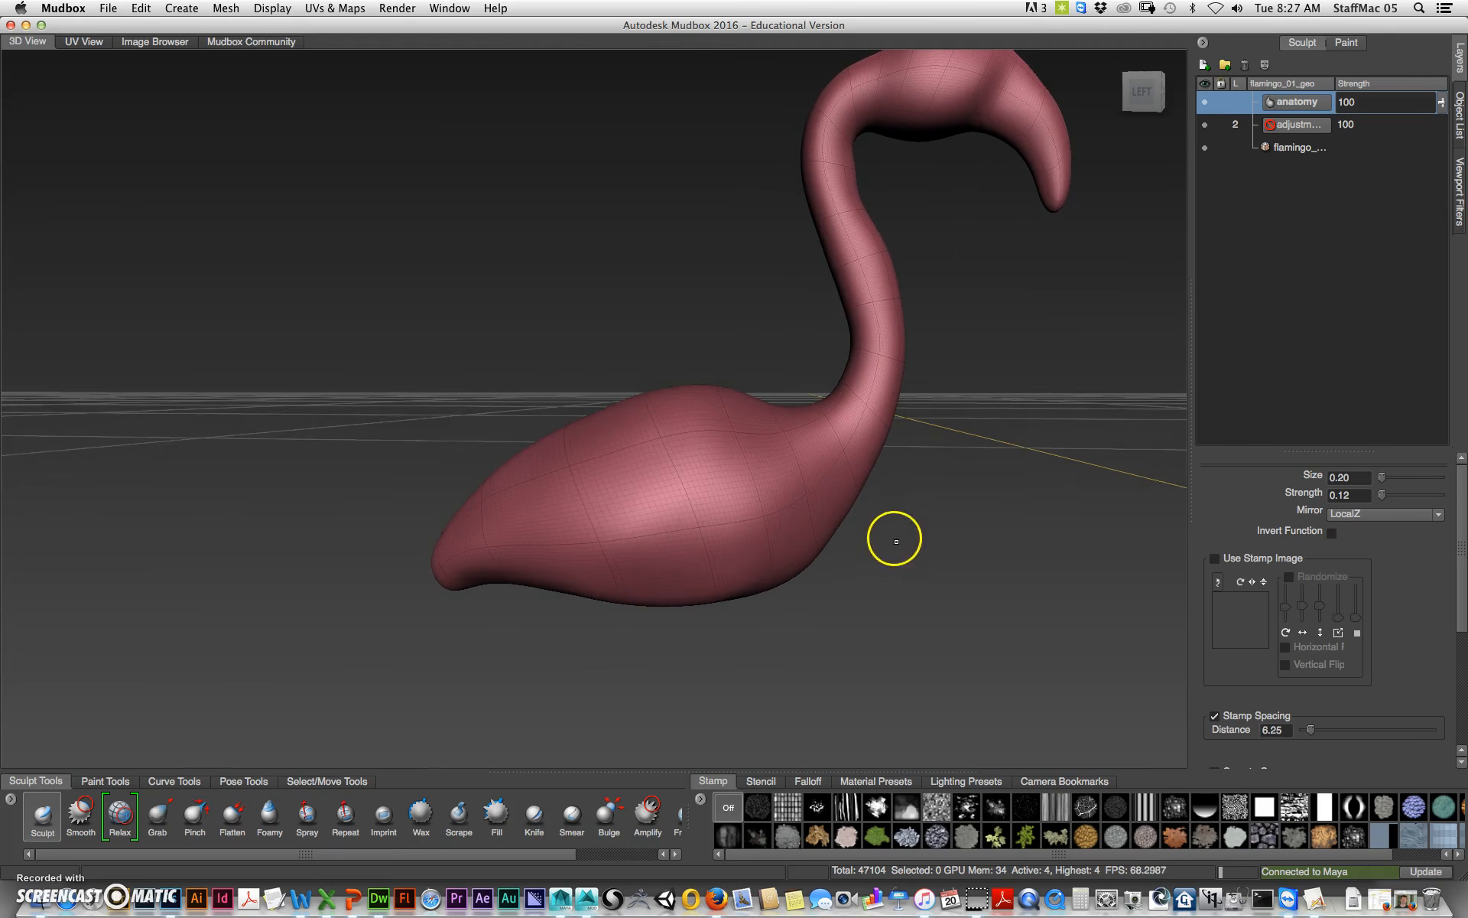
pyautogui.keyDown('alt'); pyautogui.moveTo(895, 538); pyautogui.dragTo(849, 508, button='middle'); pyautogui.keyUp('alt')
pyautogui.keyDown('alt'); pyautogui.moveTo(879, 496); pyautogui.dragTo(895, 487, button='right'); pyautogui.keyUp('alt')
pyautogui.moveTo(679, 575)
pyautogui.keyDown('alt'); pyautogui.mouseDown()
pyautogui.moveTo(793, 551)
pyautogui.moveTo(741, 485)
pyautogui.mouseUp(); pyautogui.keyUp('alt')
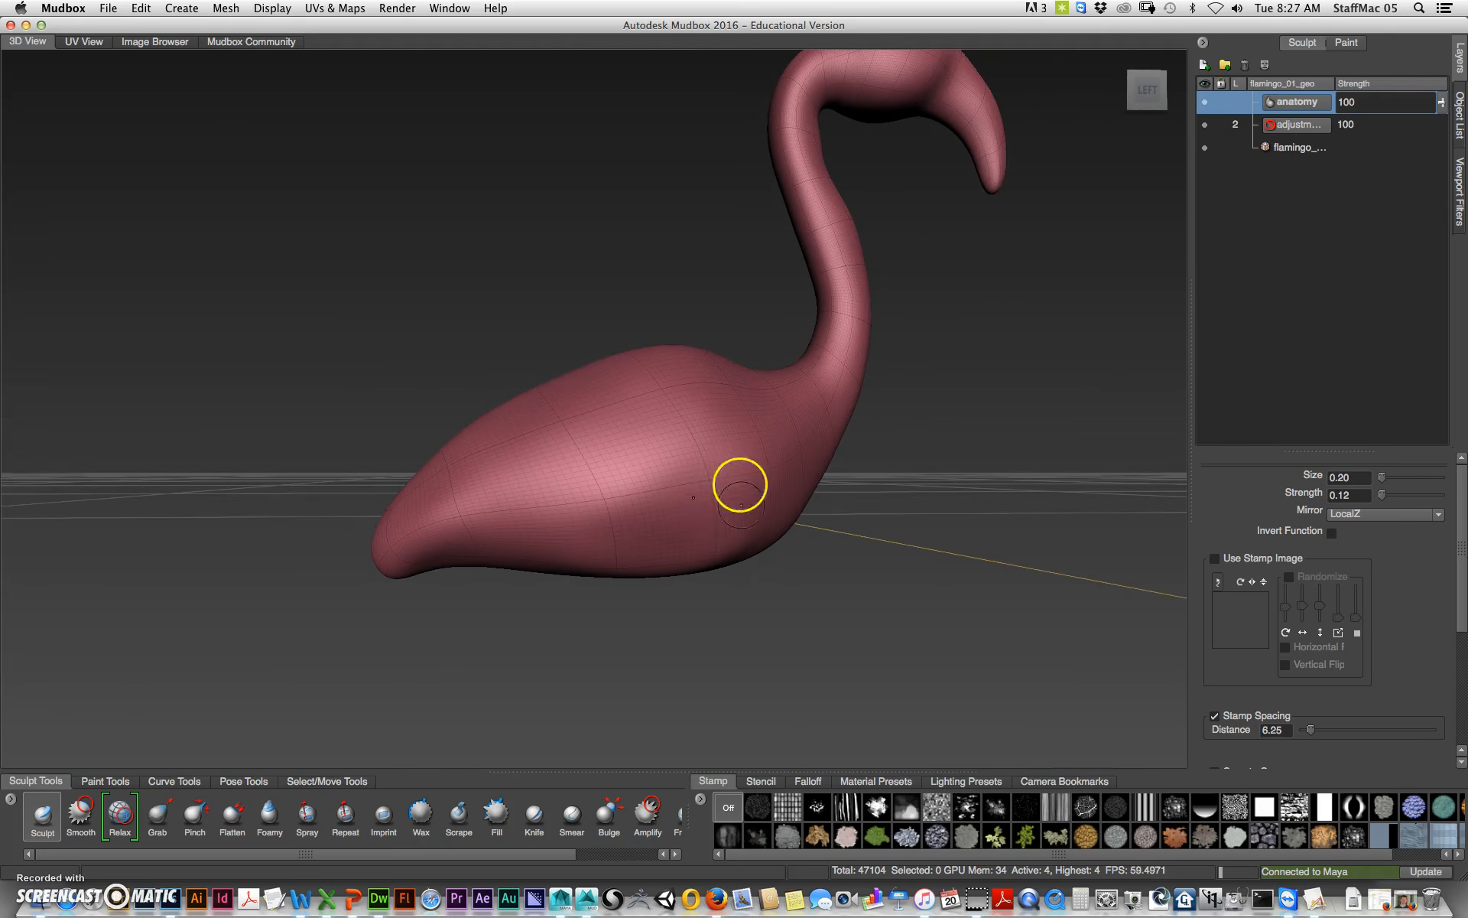
pyautogui.click(808, 781)
pyautogui.click(730, 807)
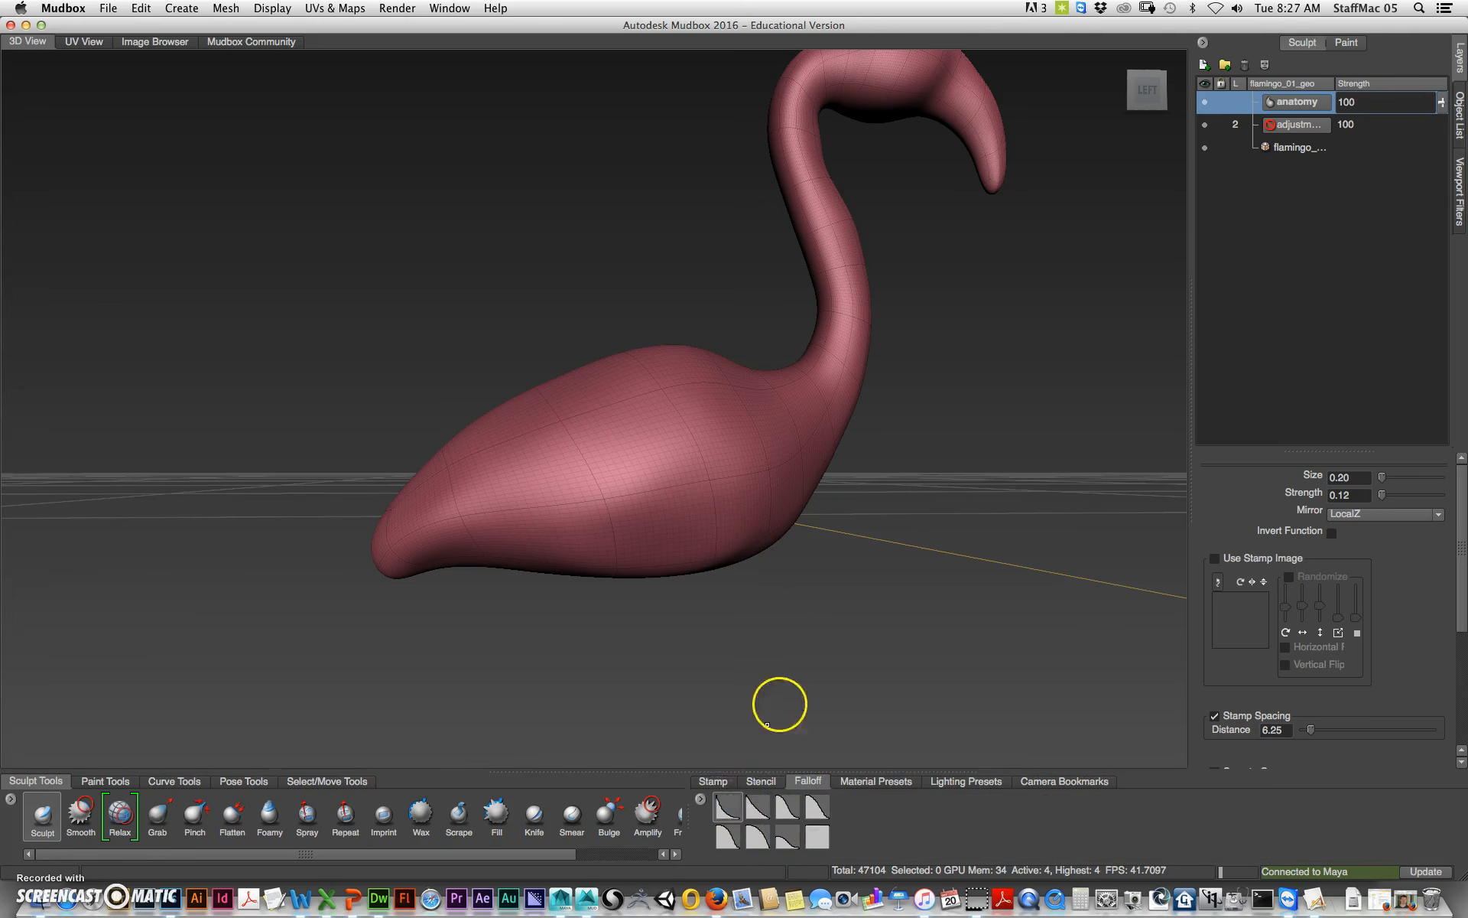
# Step: Sculpt a raised wing ridge along the lower side of the flamingo's body with the Sculpt brush
pyautogui.moveTo(780, 589)
pyautogui.keyDown('alt'); pyautogui.mouseDown()
pyautogui.moveTo(760, 584)
pyautogui.moveTo(682, 439)
pyautogui.moveTo(749, 461)
pyautogui.moveTo(659, 523)
pyautogui.moveTo(550, 521)
pyautogui.moveTo(681, 499)
pyautogui.moveTo(741, 469)
pyautogui.moveTo(652, 525)
pyautogui.moveTo(531, 507)
pyautogui.mouseUp(); pyautogui.keyUp('alt')
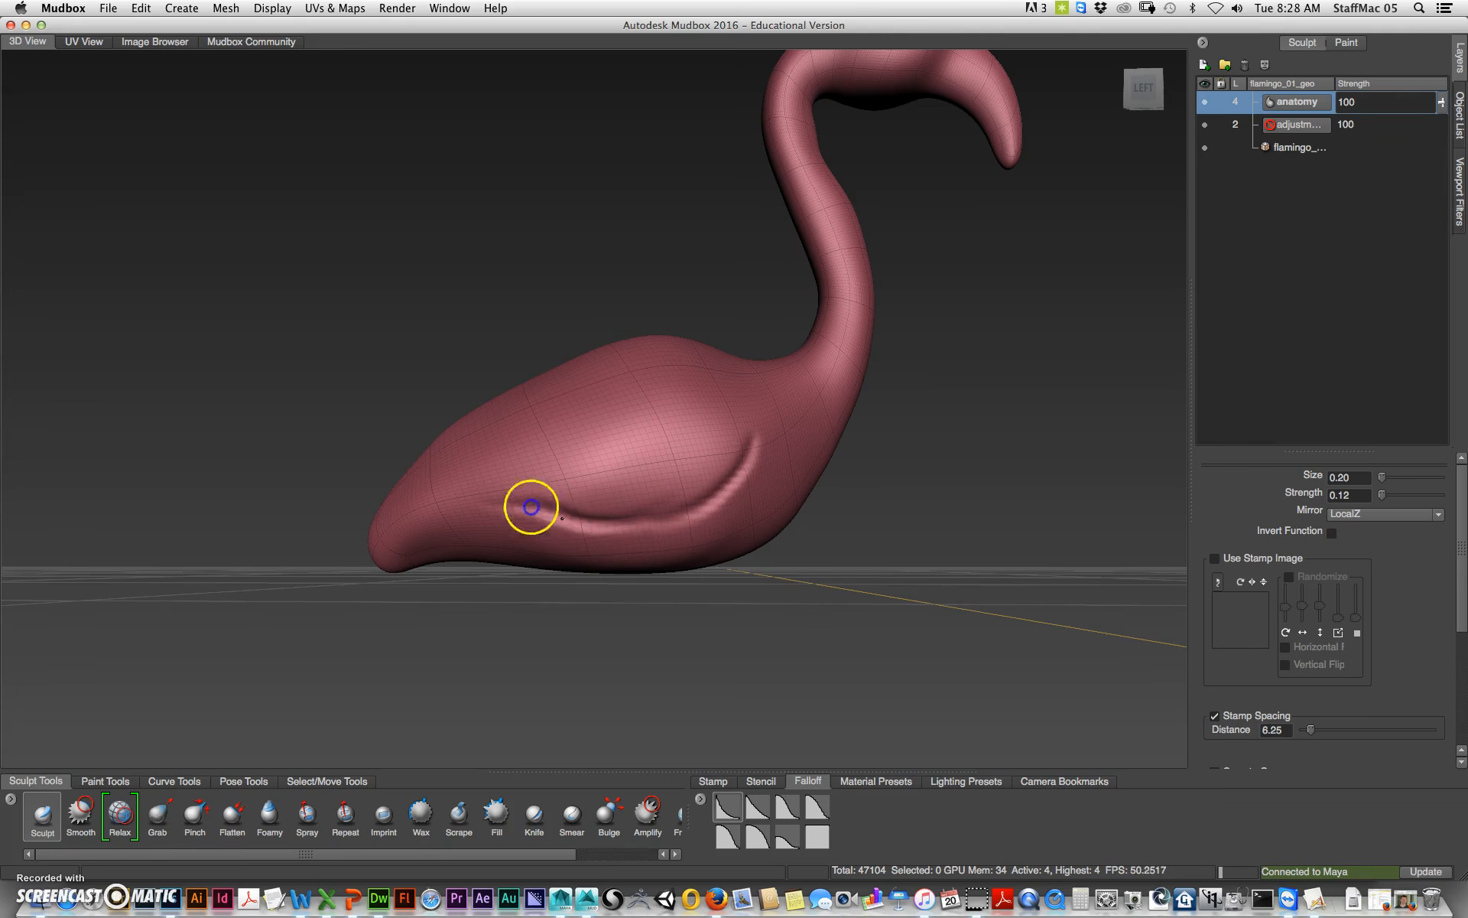
pyautogui.moveTo(486, 629)
pyautogui.keyDown('alt'); pyautogui.mouseDown()
pyautogui.moveTo(550, 659)
pyautogui.moveTo(604, 427)
pyautogui.moveTo(552, 457)
pyautogui.moveTo(583, 443)
pyautogui.mouseUp(); pyautogui.keyUp('alt')
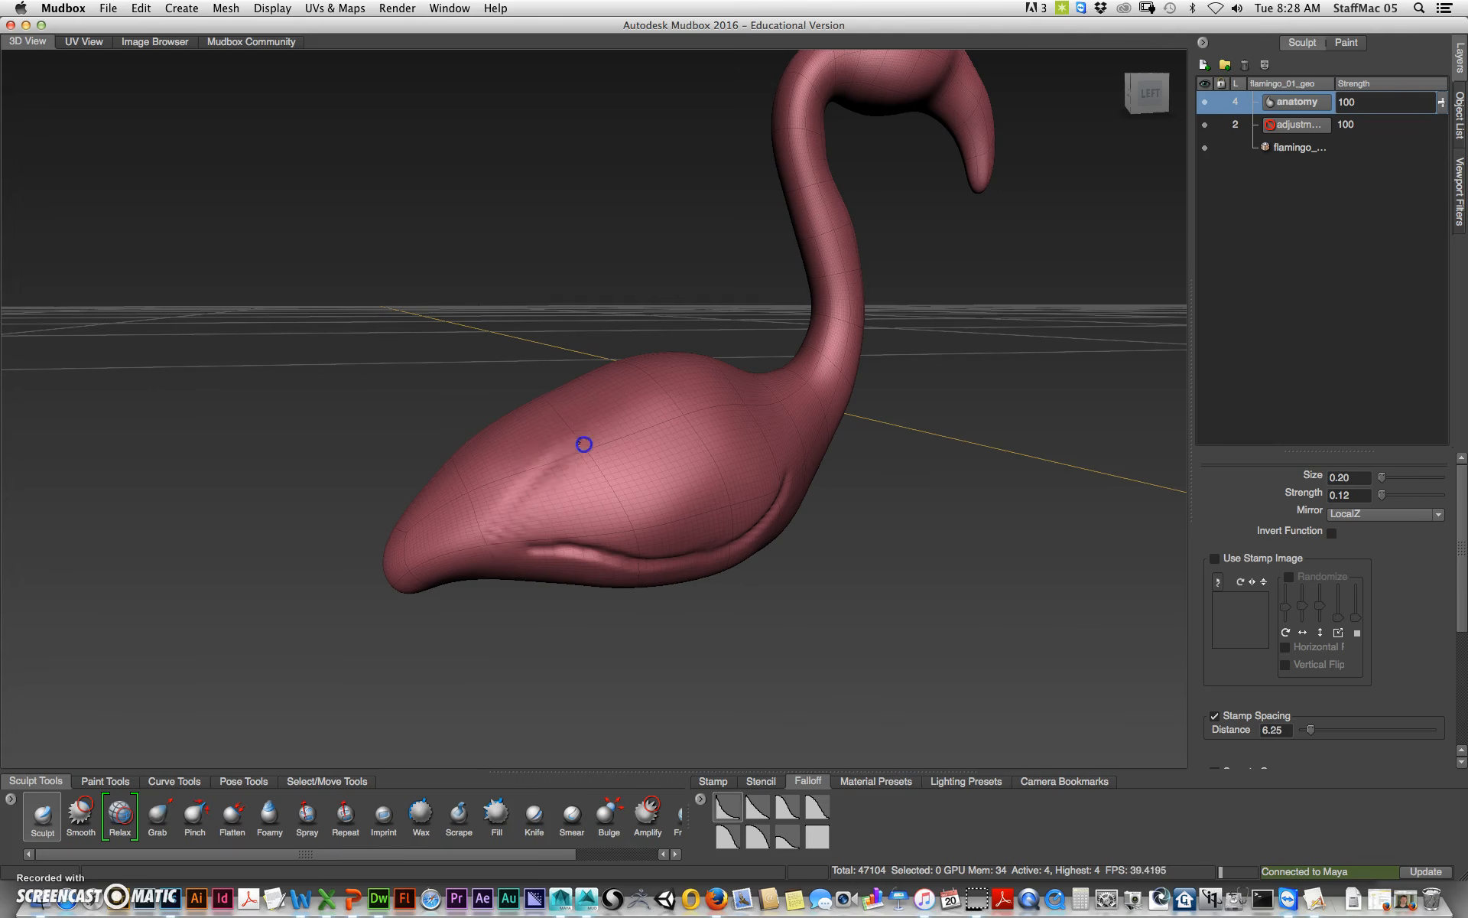
pyautogui.moveTo(523, 503)
pyautogui.mouseDown()
pyautogui.moveTo(484, 544)
pyautogui.moveTo(678, 514)
pyautogui.mouseUp()
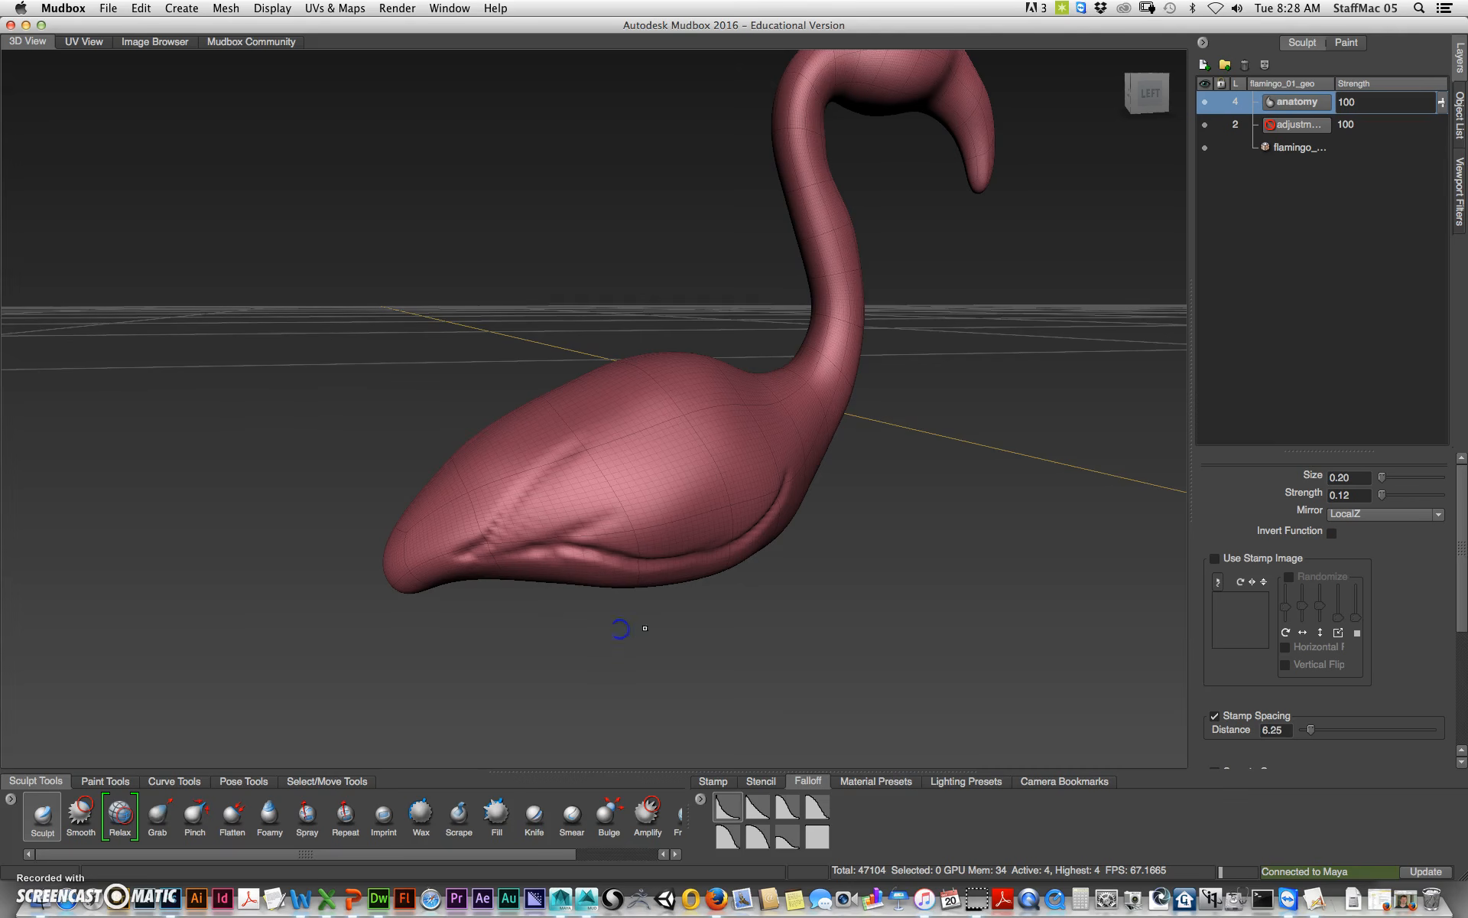
pyautogui.keyDown('alt'); pyautogui.moveTo(679, 619); pyautogui.dragTo(590, 482); pyautogui.keyUp('alt')
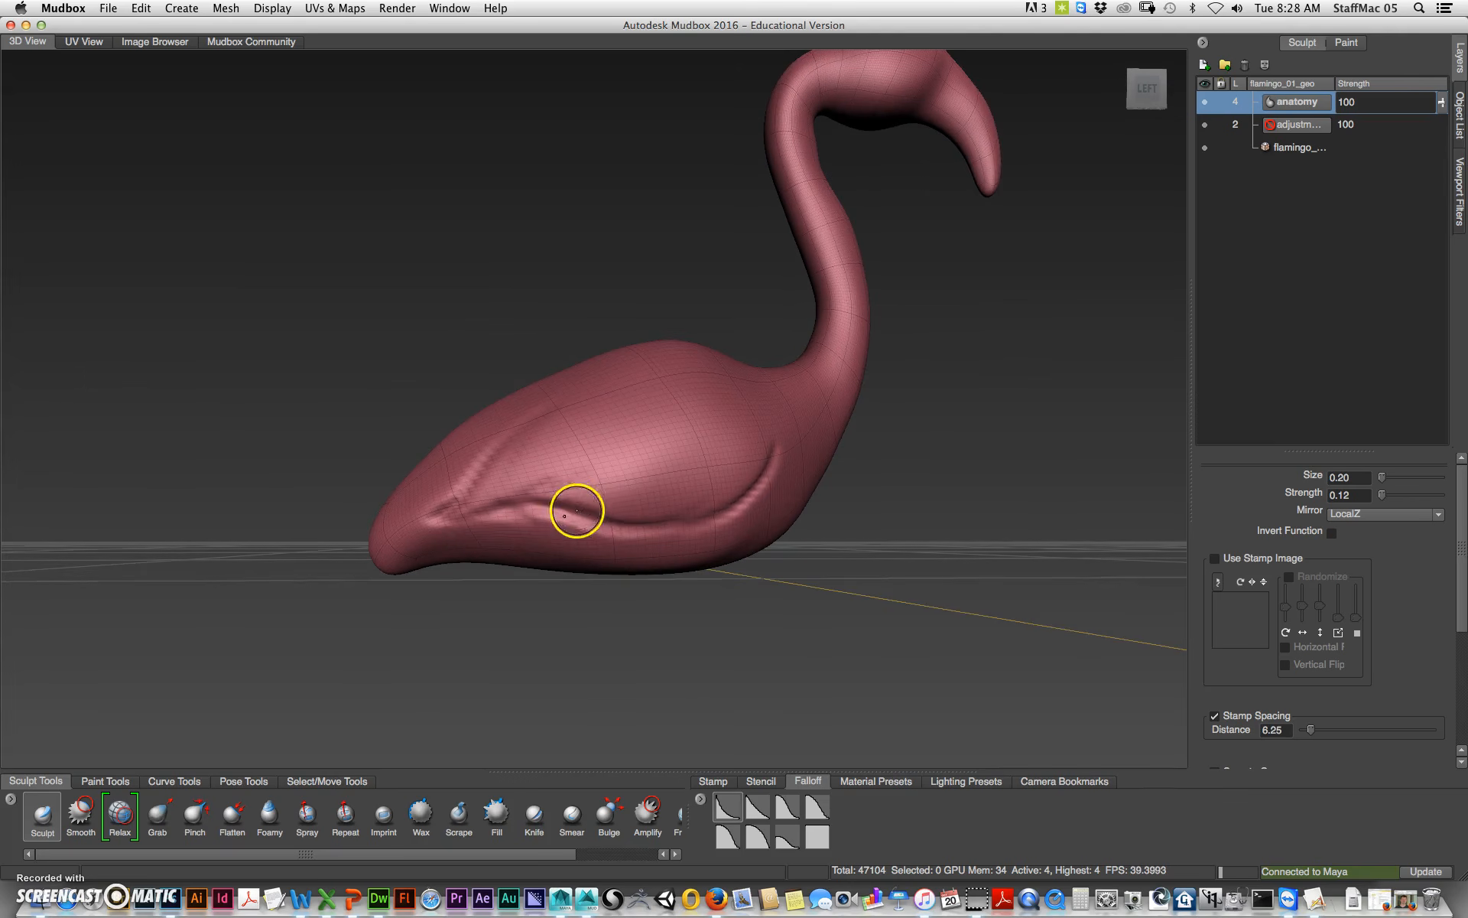
# Step: Smooth the wing ridge on the side of the body
pyautogui.press('shift')
pyautogui.press('shift')
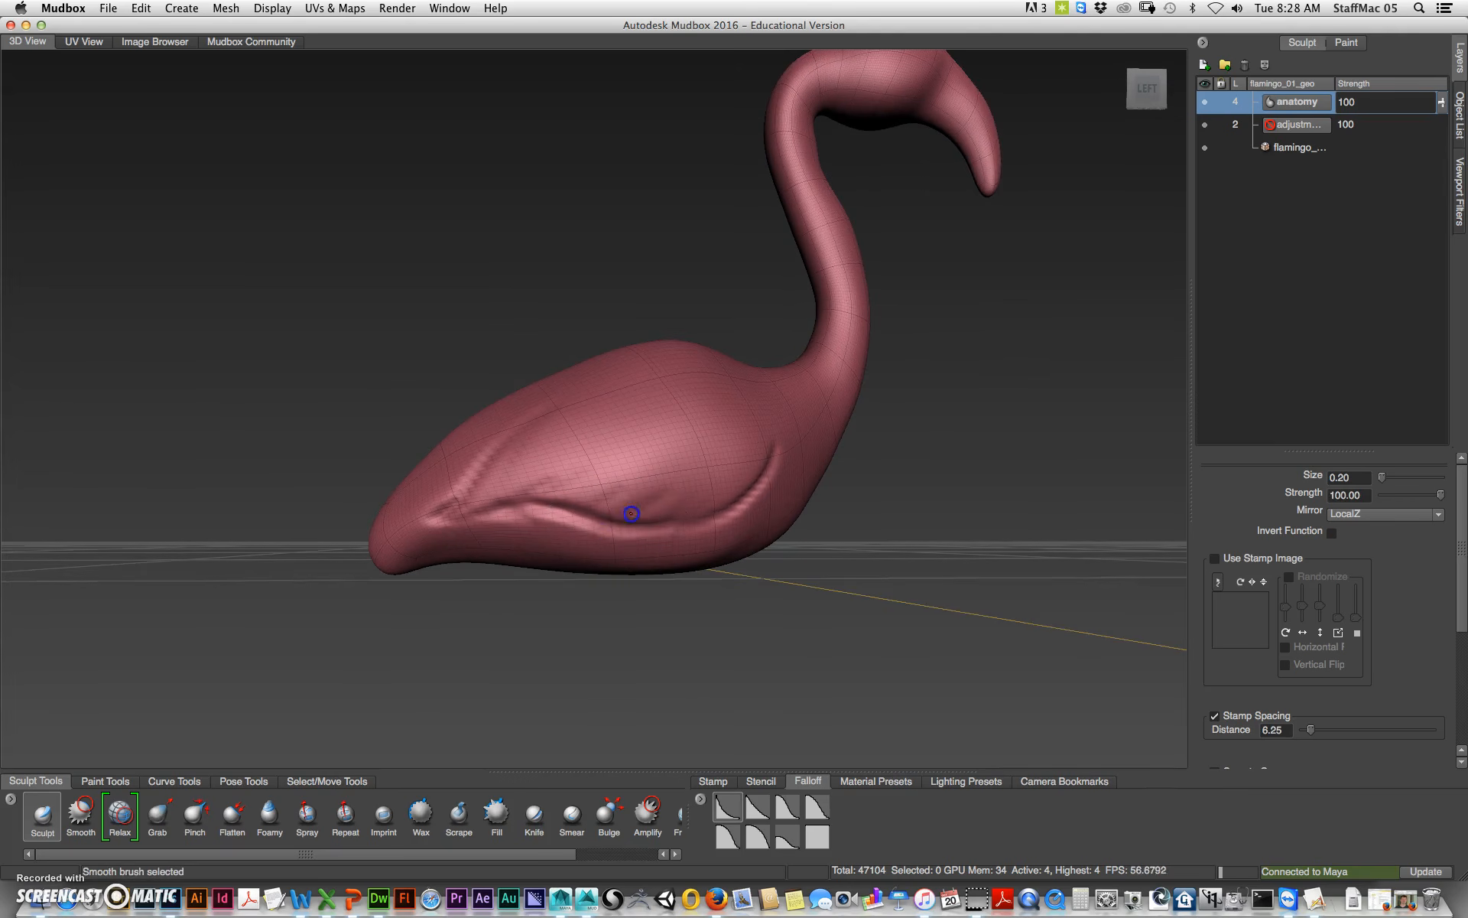
pyautogui.moveTo(624, 505)
pyautogui.keyDown('shift'); pyautogui.mouseDown()
pyautogui.moveTo(527, 466)
pyautogui.moveTo(567, 475)
pyautogui.mouseUp(); pyautogui.keyUp('shift')
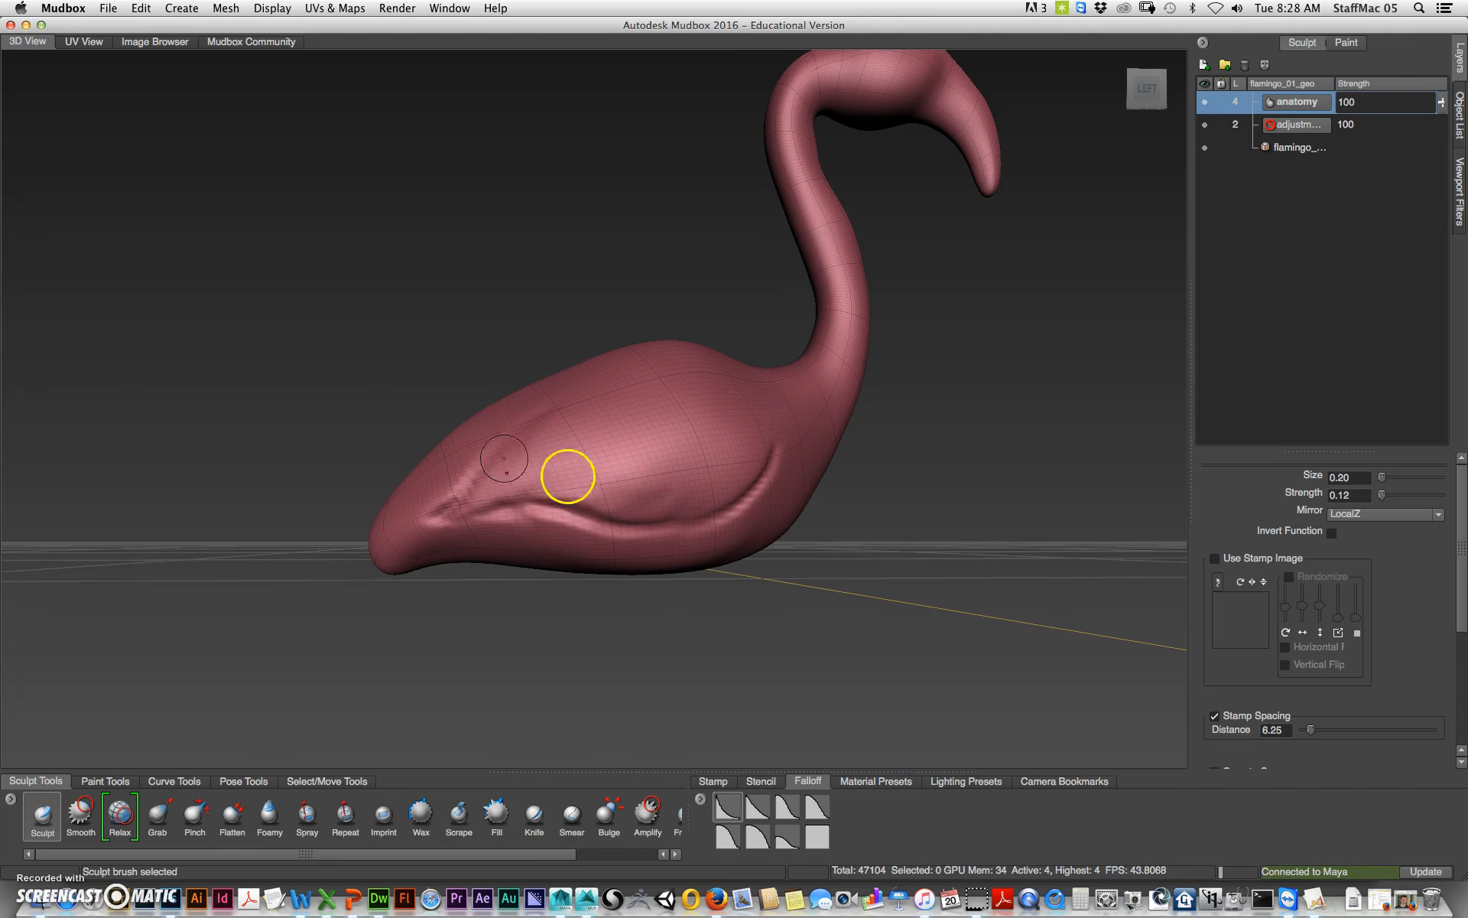
pyautogui.moveTo(666, 677)
pyautogui.keyDown('alt'); pyautogui.mouseDown()
pyautogui.moveTo(646, 650)
pyautogui.moveTo(714, 426)
pyautogui.mouseUp(); pyautogui.keyUp('alt')
pyautogui.press('shift')
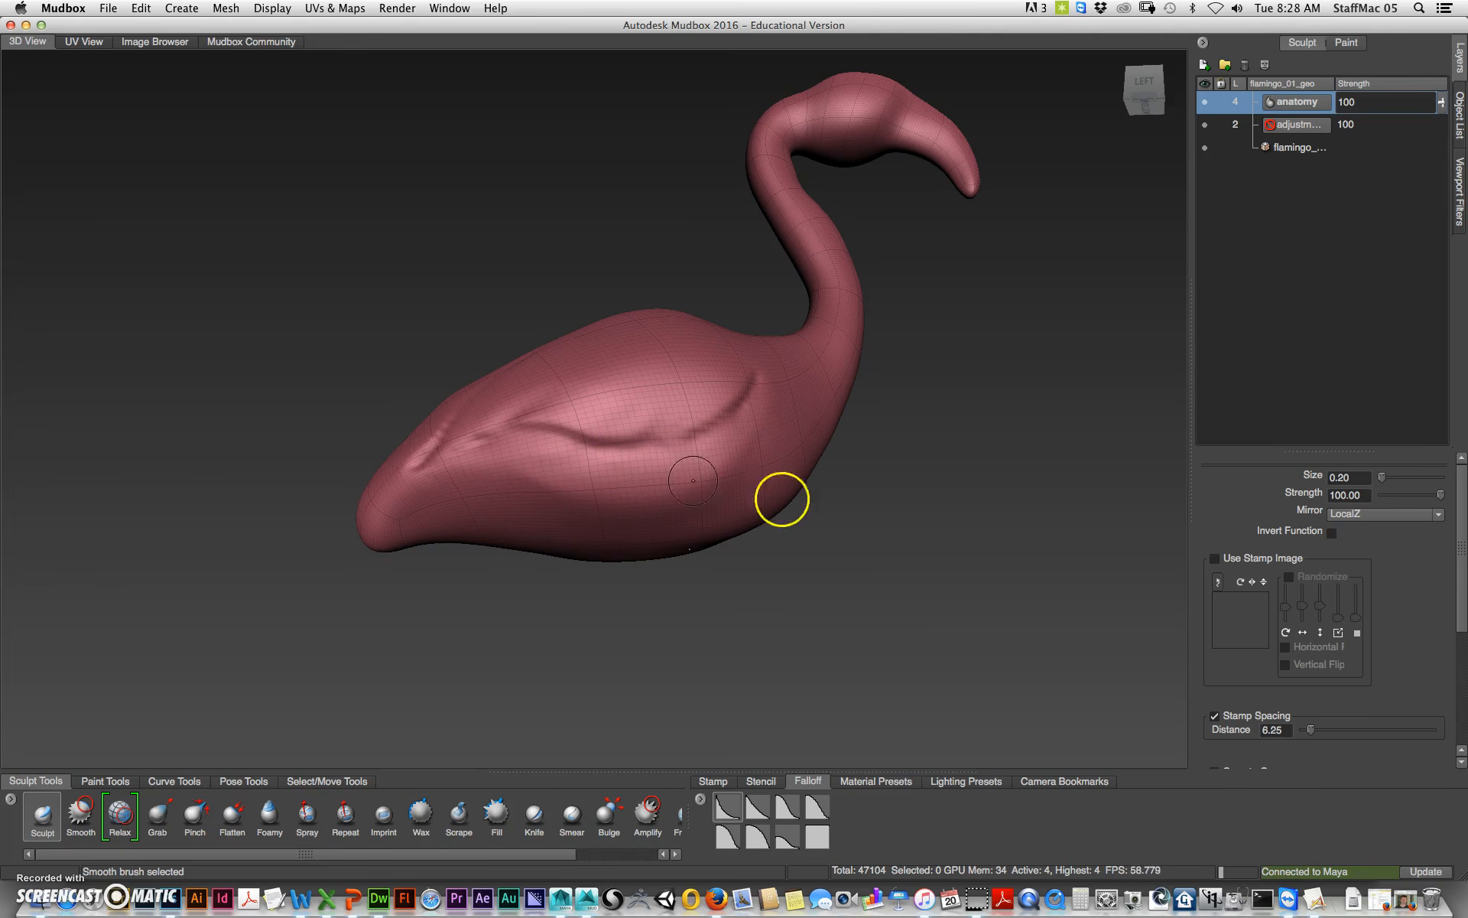
pyautogui.moveTo(771, 627)
pyautogui.keyDown('alt'); pyautogui.mouseDown()
pyautogui.moveTo(817, 664)
pyautogui.moveTo(738, 514)
pyautogui.mouseUp(); pyautogui.keyUp('alt')
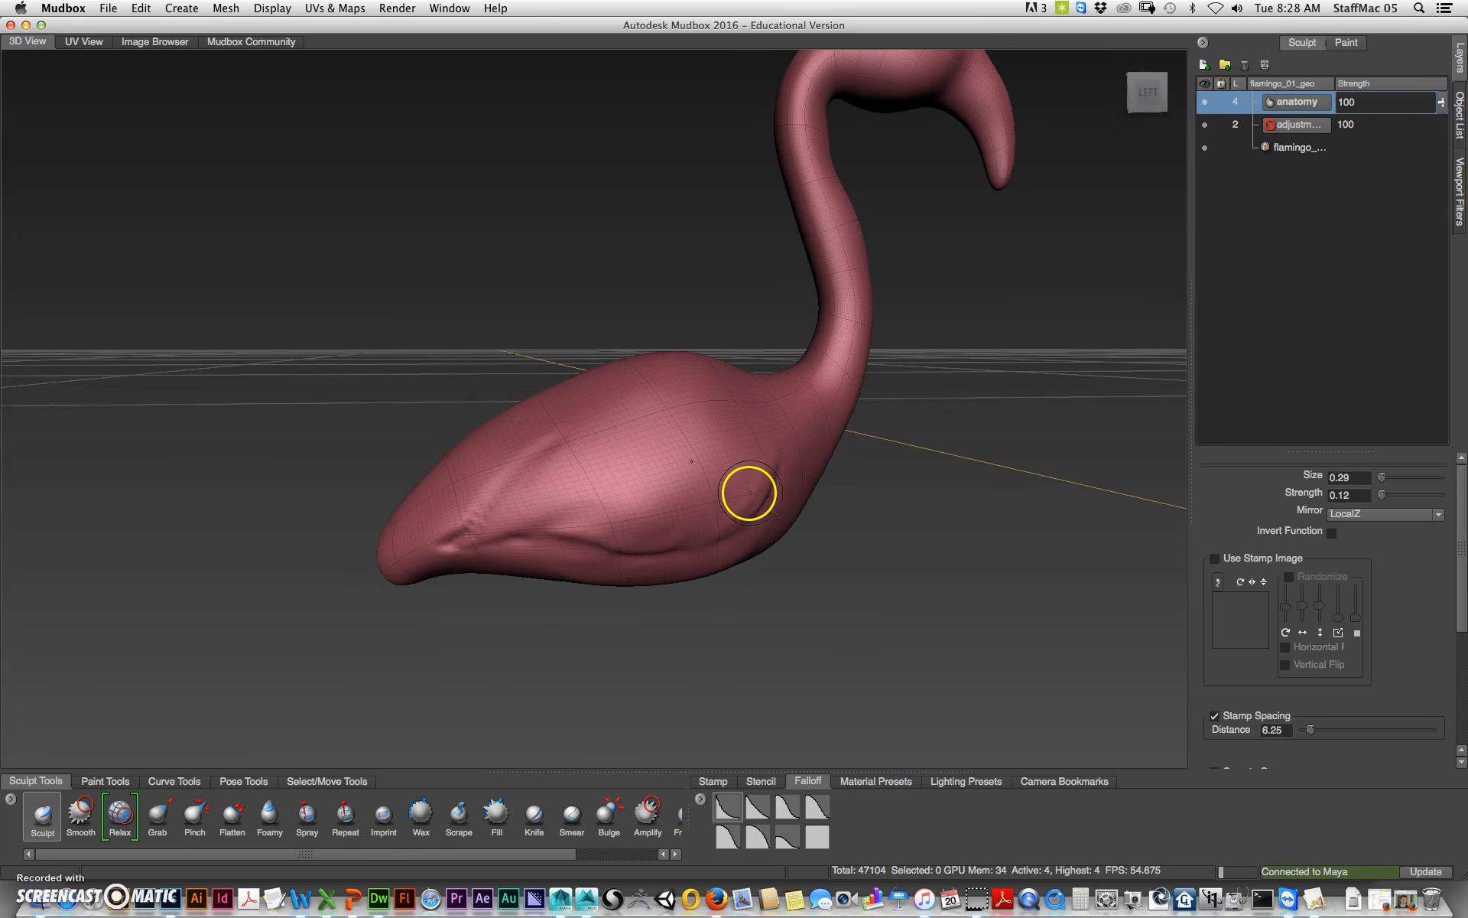
# Step: Select a different falloff preset for the brush and shape and smooth the upper wing area of the body
pyautogui.rightClick(744, 498)
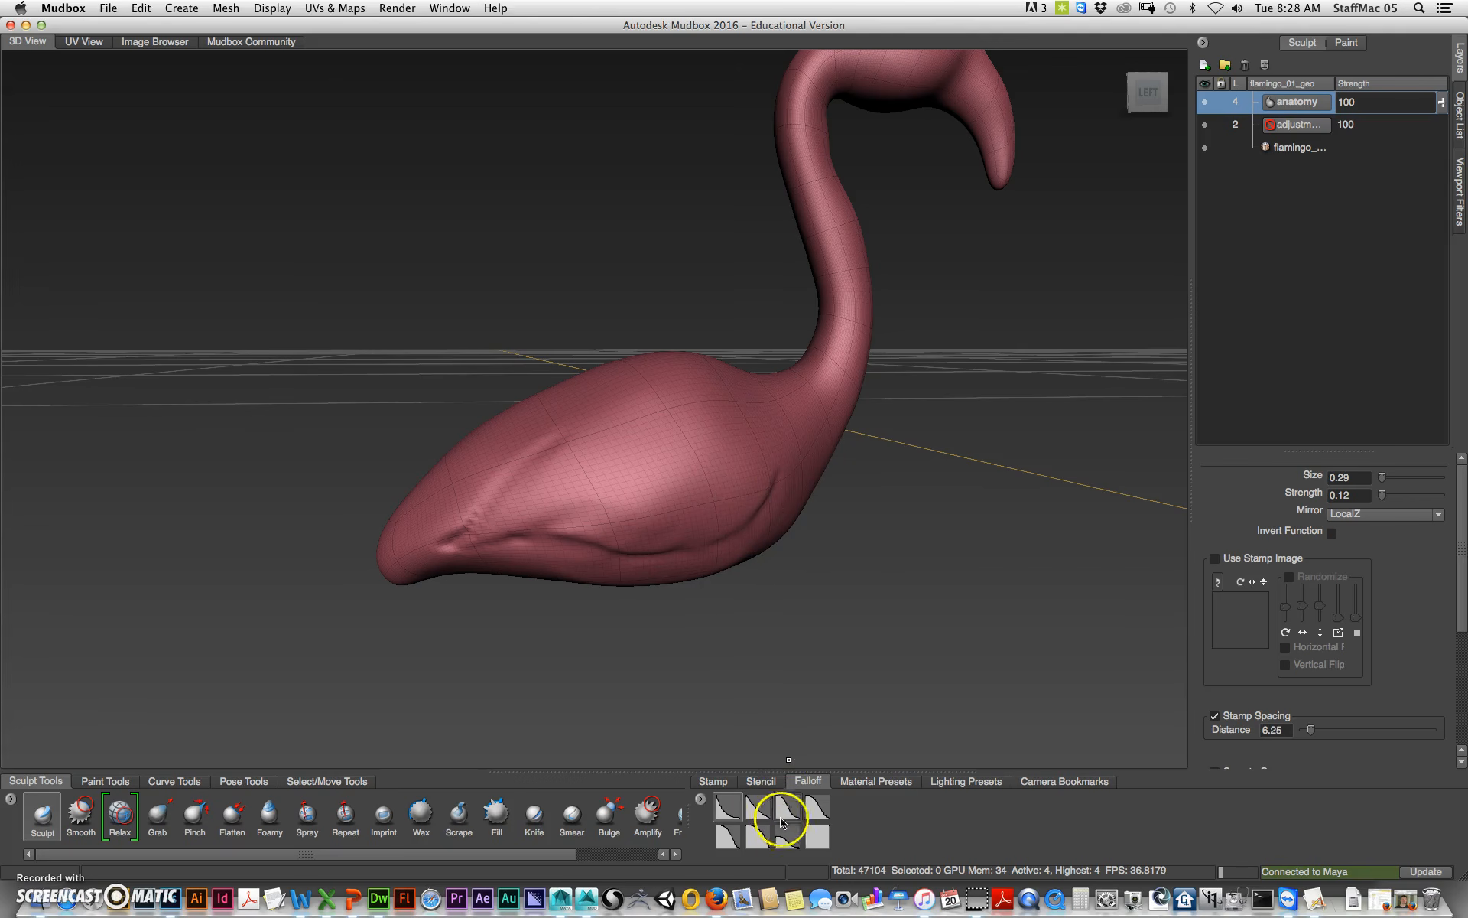
pyautogui.click(728, 836)
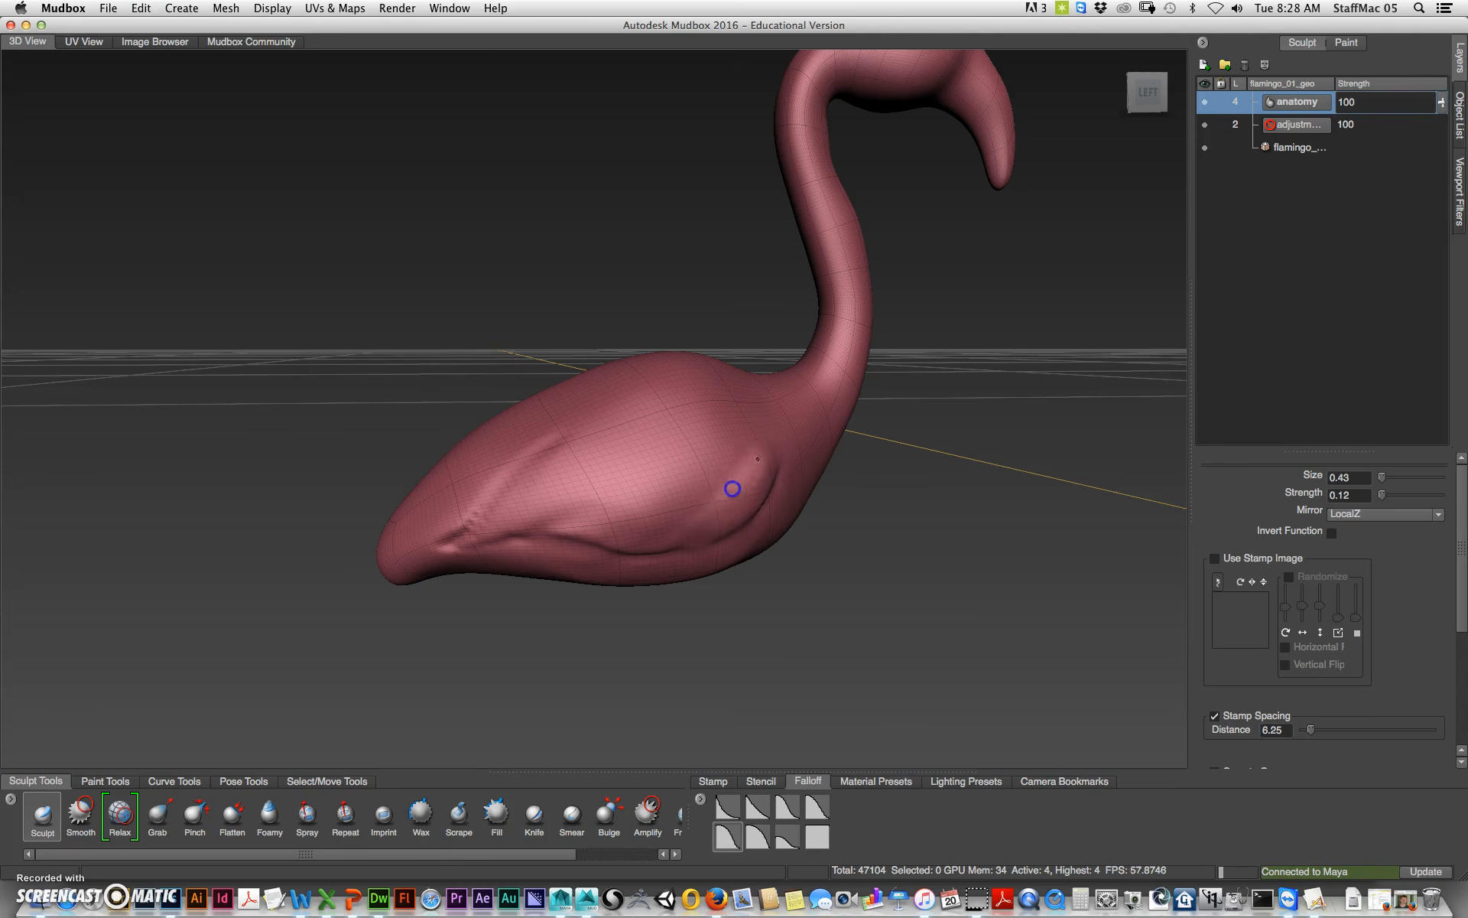
pyautogui.moveTo(609, 518)
pyautogui.mouseDown()
pyautogui.moveTo(655, 472)
pyautogui.moveTo(515, 504)
pyautogui.mouseUp()
pyautogui.moveTo(606, 444)
pyautogui.mouseDown()
pyautogui.moveTo(630, 433)
pyautogui.moveTo(606, 462)
pyautogui.moveTo(714, 413)
pyautogui.moveTo(723, 454)
pyautogui.moveTo(643, 416)
pyautogui.moveTo(606, 436)
pyautogui.moveTo(752, 487)
pyautogui.mouseUp()
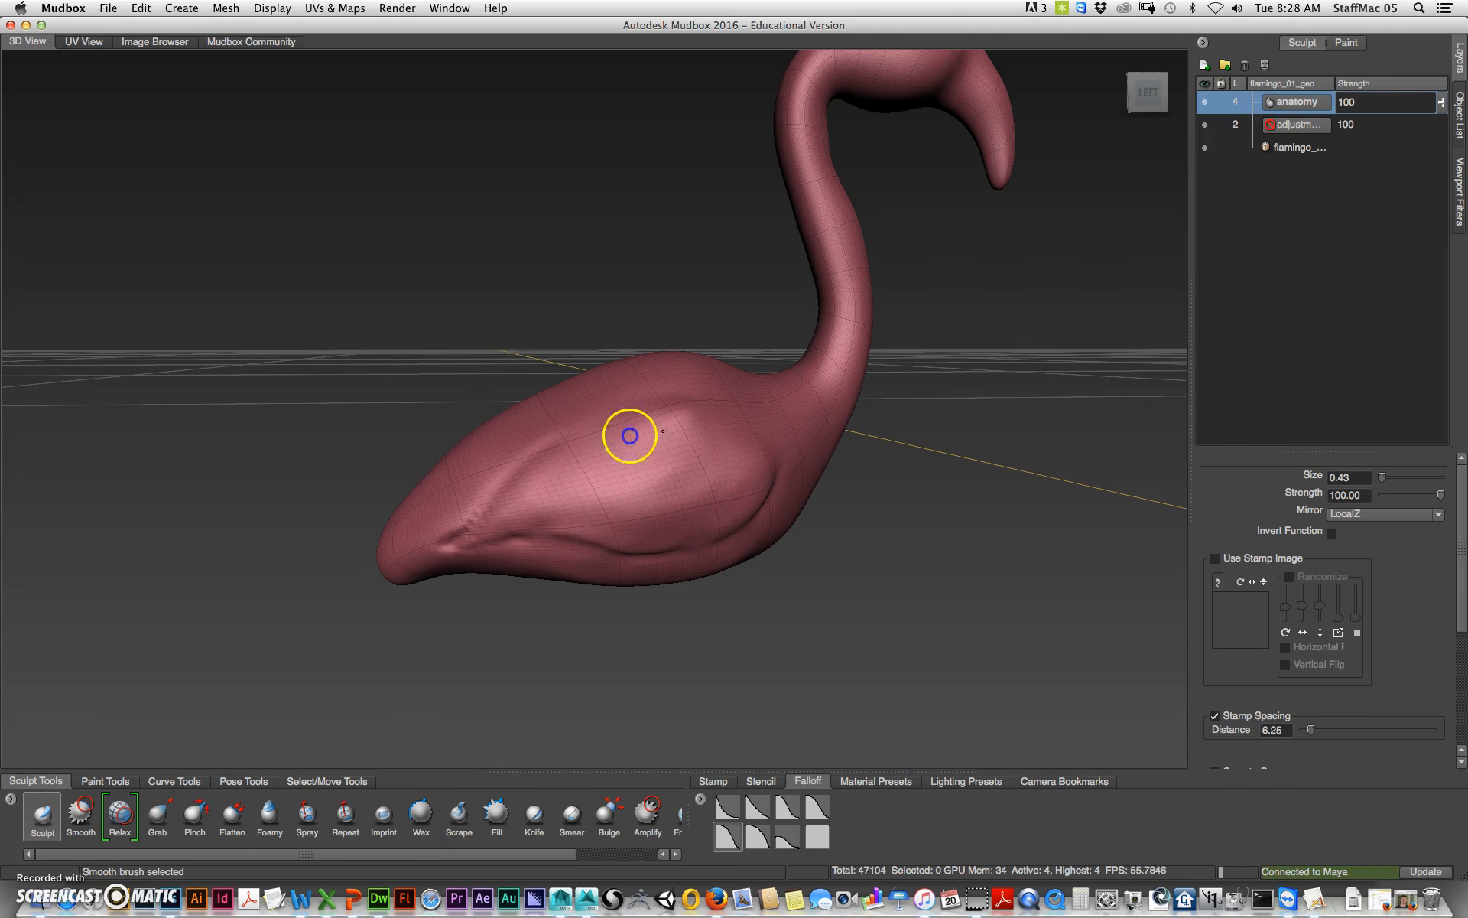
pyautogui.moveTo(915, 588)
pyautogui.keyDown('alt'); pyautogui.mouseDown()
pyautogui.moveTo(895, 557)
pyautogui.moveTo(688, 501)
pyautogui.moveTo(732, 489)
pyautogui.moveTo(594, 515)
pyautogui.moveTo(536, 547)
pyautogui.moveTo(731, 419)
pyautogui.moveTo(659, 504)
pyautogui.mouseUp(); pyautogui.keyUp('alt')
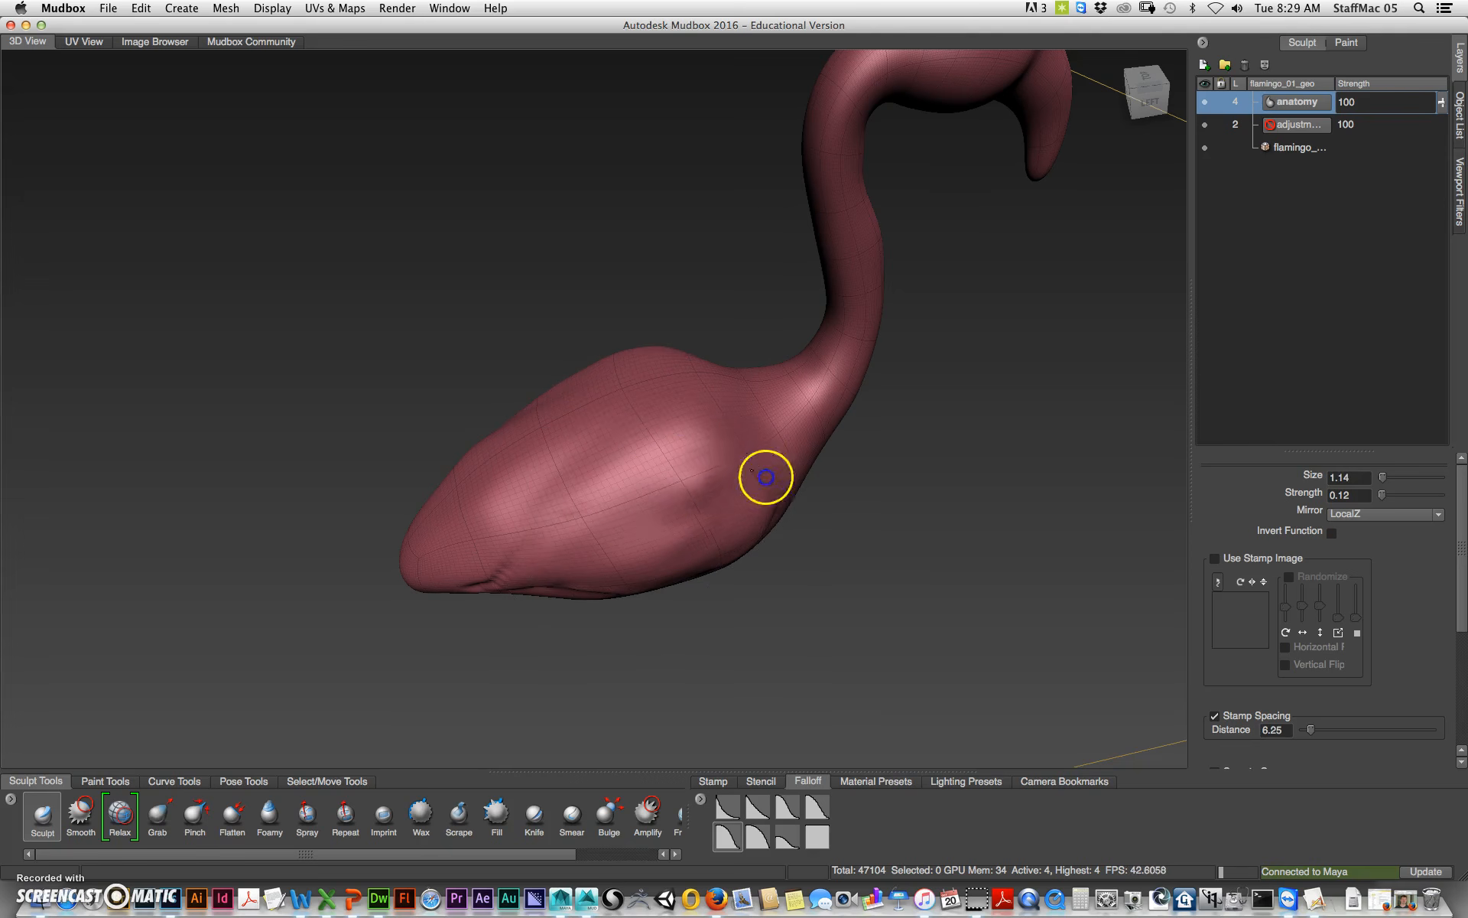
pyautogui.moveTo(766, 477); pyautogui.dragTo(757, 475)
pyautogui.keyDown('shift'); pyautogui.moveTo(698, 525); pyautogui.dragTo(656, 530); pyautogui.keyUp('shift')
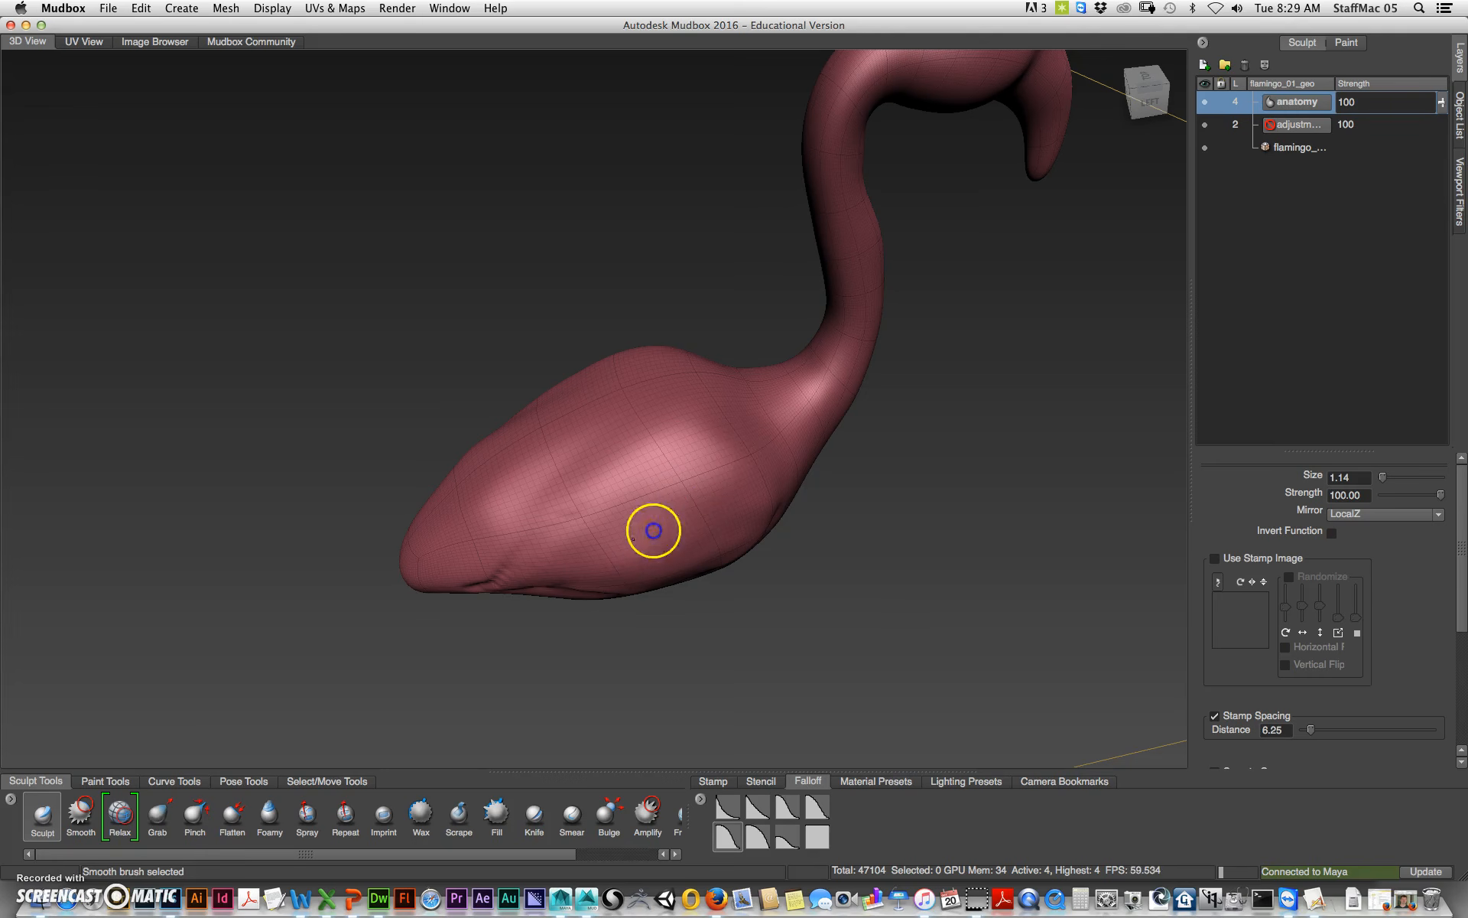
# Step: Smooth the joint where the neck meets the body
pyautogui.moveTo(882, 586)
pyautogui.keyDown('alt'); pyautogui.mouseDown()
pyautogui.moveTo(823, 548)
pyautogui.moveTo(846, 541)
pyautogui.moveTo(747, 452)
pyautogui.moveTo(667, 451)
pyautogui.mouseUp(); pyautogui.keyUp('alt')
pyautogui.moveTo(888, 554)
pyautogui.keyDown('alt'); pyautogui.mouseDown()
pyautogui.moveTo(905, 538)
pyautogui.moveTo(771, 501)
pyautogui.mouseUp(); pyautogui.keyUp('alt')
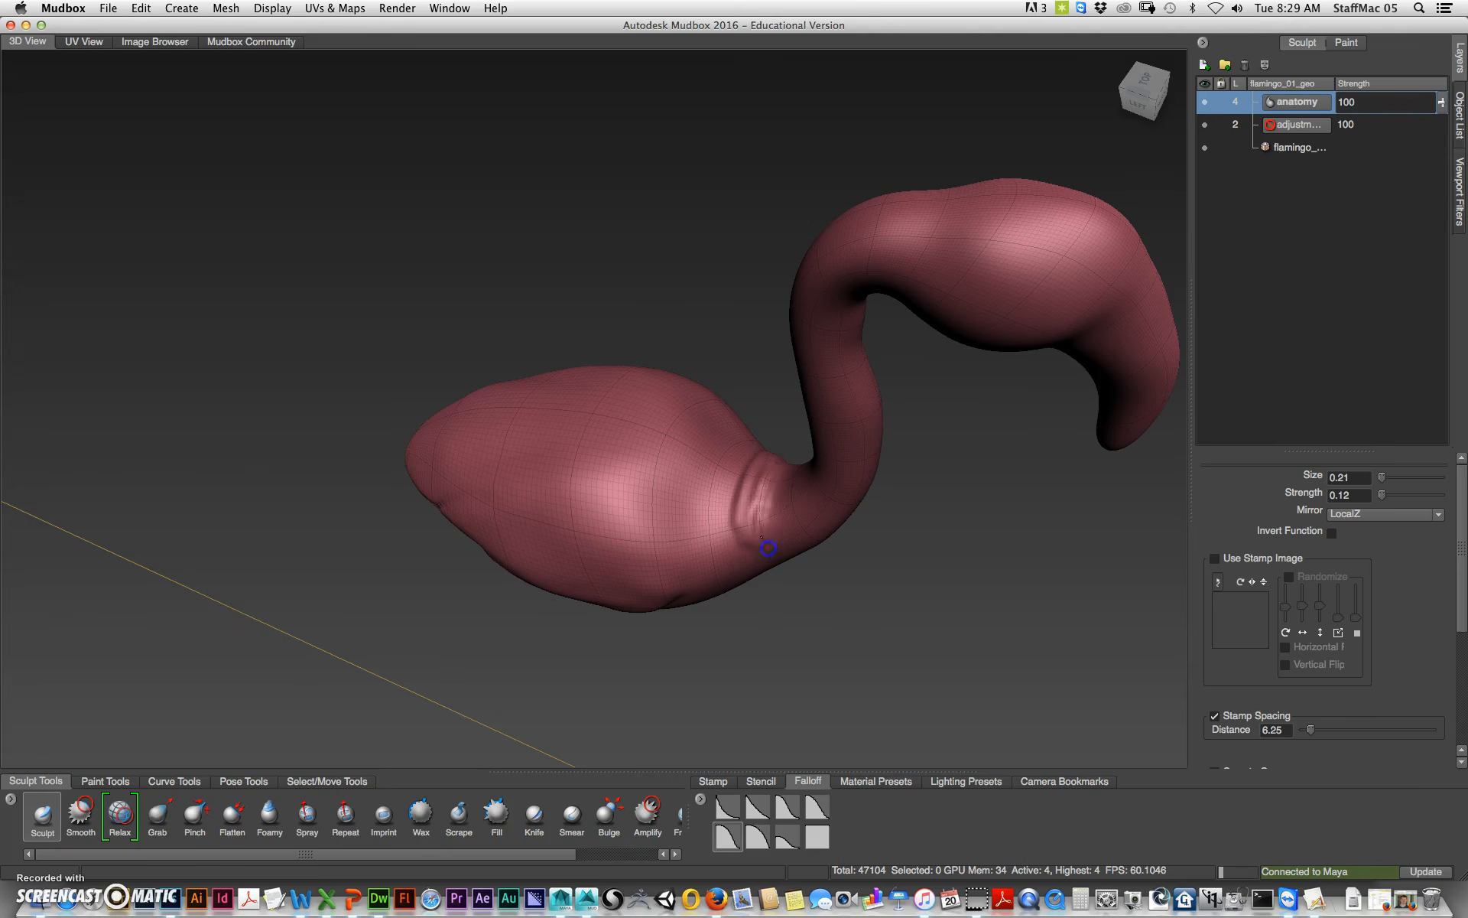
pyautogui.press('shift')
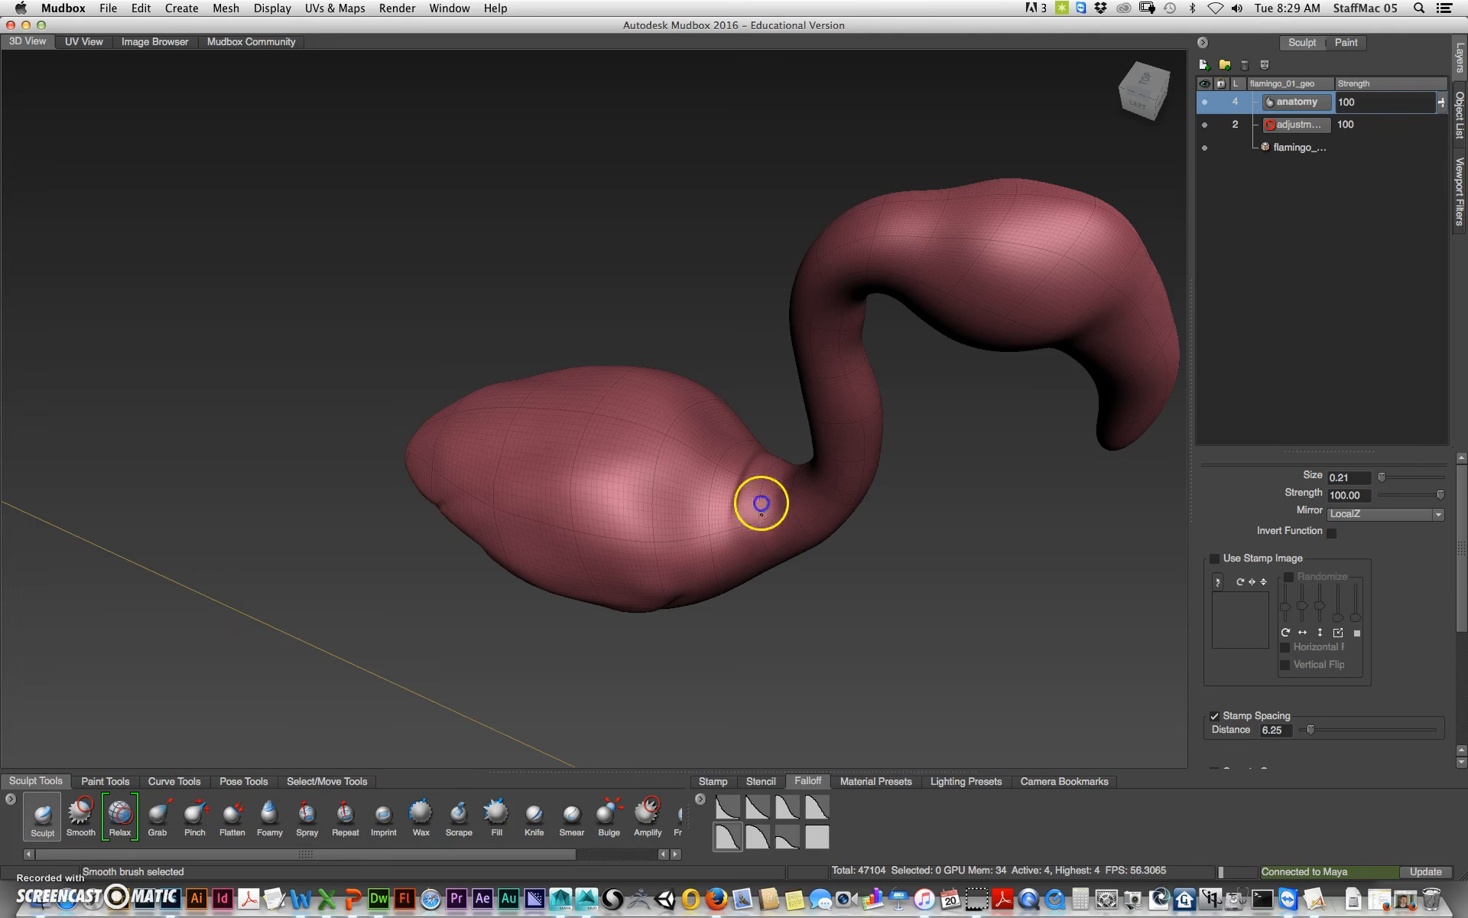
pyautogui.moveTo(846, 608)
pyautogui.keyDown('alt'); pyautogui.mouseDown()
pyautogui.moveTo(911, 552)
pyautogui.moveTo(921, 583)
pyautogui.moveTo(826, 377)
pyautogui.moveTo(825, 409)
pyautogui.mouseUp(); pyautogui.keyUp('alt')
pyautogui.press('shift')
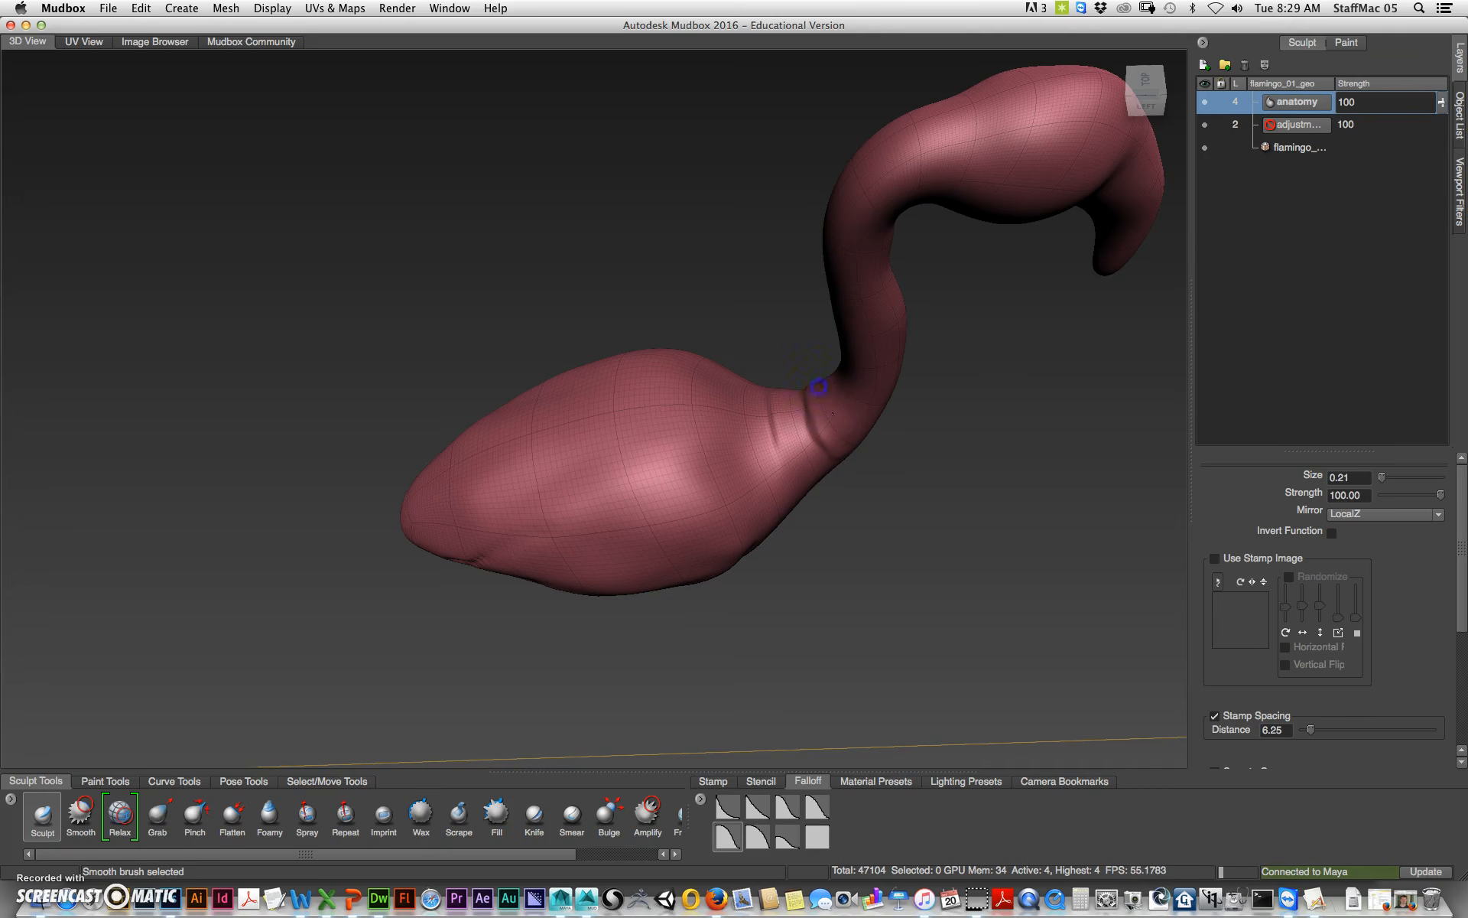
pyautogui.moveTo(899, 536)
pyautogui.keyDown('alt'); pyautogui.mouseDown()
pyautogui.moveTo(892, 462)
pyautogui.moveTo(859, 465)
pyautogui.mouseUp(); pyautogui.keyUp('alt')
pyautogui.moveTo(833, 396)
pyautogui.keyDown('shift'); pyautogui.mouseDown()
pyautogui.moveTo(844, 426)
pyautogui.moveTo(803, 467)
pyautogui.mouseUp(); pyautogui.keyUp('shift')
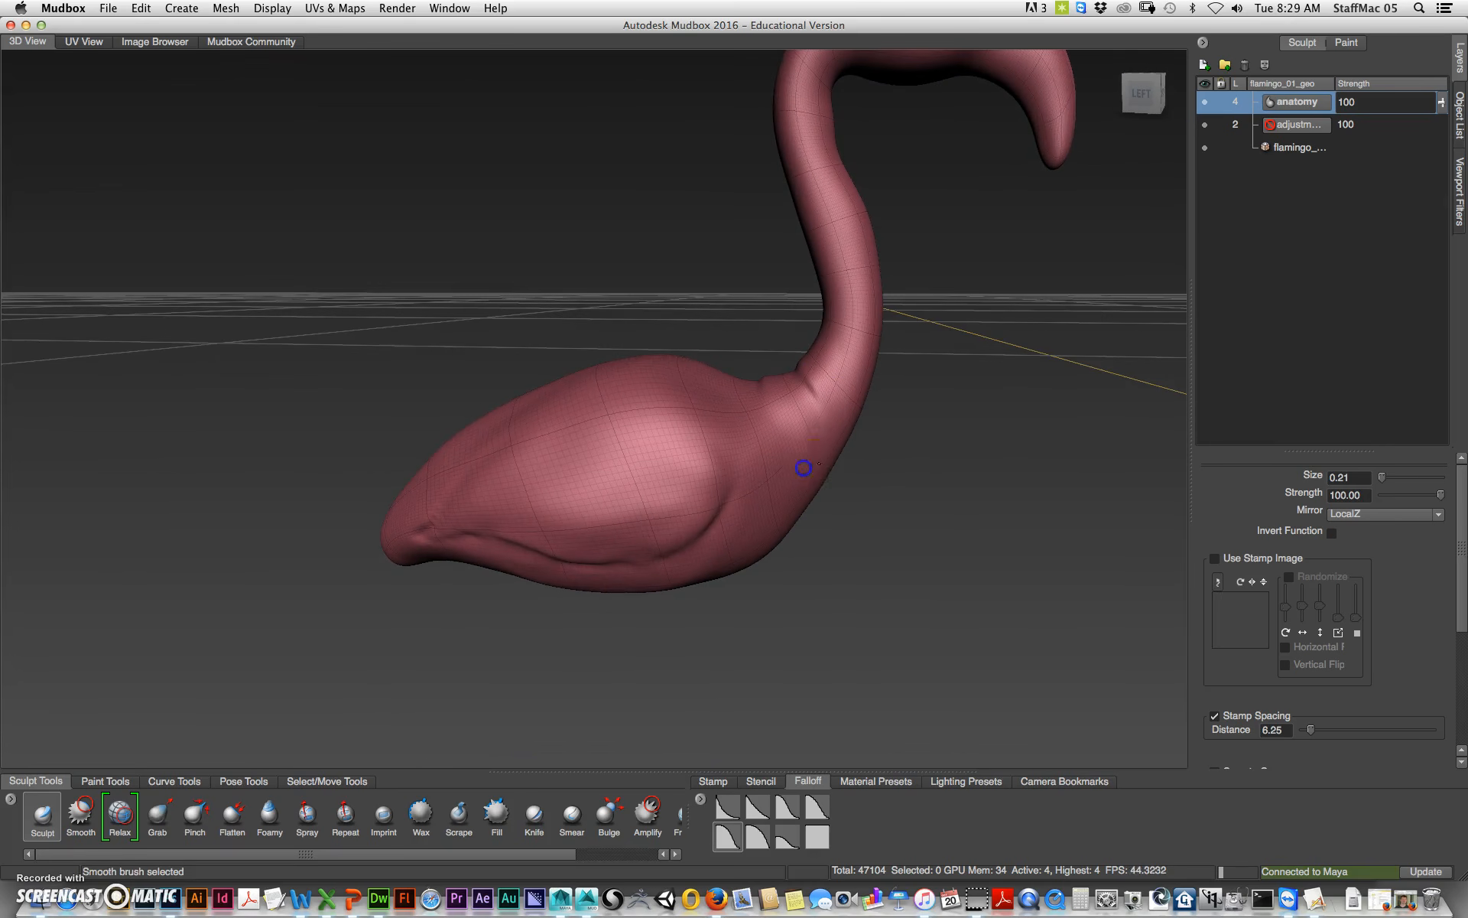
pyautogui.moveTo(781, 602)
pyautogui.keyDown('alt'); pyautogui.mouseDown()
pyautogui.moveTo(839, 593)
pyautogui.moveTo(850, 612)
pyautogui.mouseUp(); pyautogui.keyUp('alt')
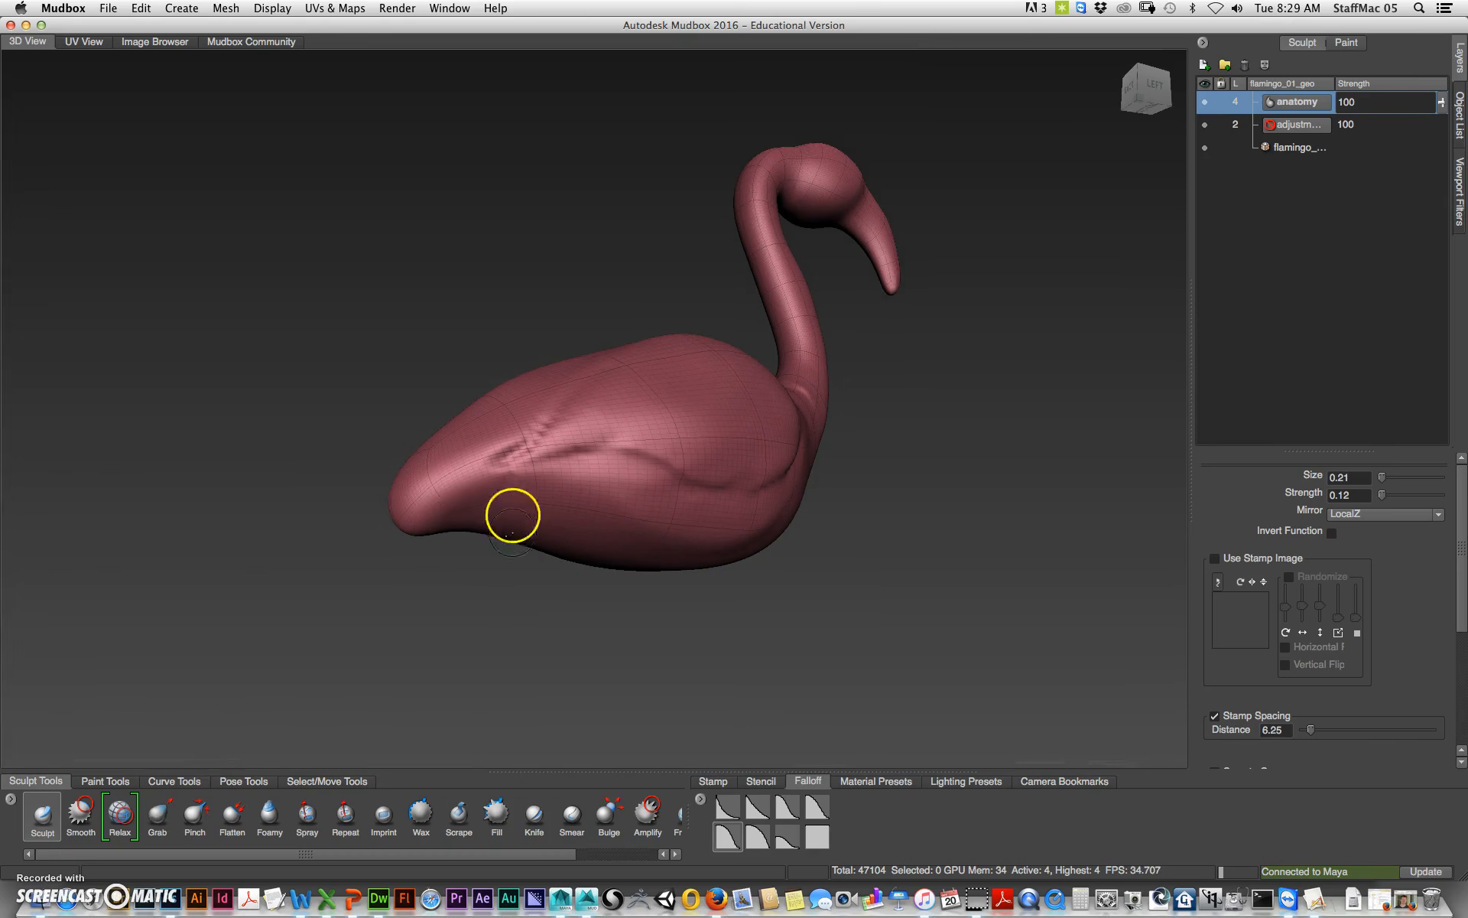
# Step: Sculpt wing feather details near the tail end of the body
pyautogui.moveTo(468, 471)
pyautogui.mouseDown()
pyautogui.moveTo(396, 523)
pyautogui.moveTo(443, 469)
pyautogui.moveTo(469, 479)
pyautogui.moveTo(479, 436)
pyautogui.moveTo(407, 507)
pyautogui.moveTo(479, 447)
pyautogui.moveTo(462, 429)
pyautogui.mouseUp()
pyautogui.moveTo(465, 632)
pyautogui.keyDown('alt'); pyautogui.mouseDown()
pyautogui.moveTo(493, 683)
pyautogui.moveTo(517, 557)
pyautogui.moveTo(474, 503)
pyautogui.mouseUp(); pyautogui.keyUp('alt')
pyautogui.moveTo(494, 561)
pyautogui.keyDown('shift'); pyautogui.mouseDown()
pyautogui.moveTo(551, 481)
pyautogui.moveTo(521, 479)
pyautogui.moveTo(481, 572)
pyautogui.mouseUp(); pyautogui.keyUp('shift')
pyautogui.moveTo(535, 508)
pyautogui.mouseDown()
pyautogui.moveTo(485, 573)
pyautogui.moveTo(527, 492)
pyautogui.moveTo(485, 535)
pyautogui.moveTo(531, 517)
pyautogui.moveTo(501, 557)
pyautogui.mouseUp()
pyautogui.moveTo(501, 557)
pyautogui.keyDown('shift'); pyautogui.mouseDown()
pyautogui.moveTo(518, 541)
pyautogui.moveTo(510, 473)
pyautogui.mouseUp(); pyautogui.keyUp('shift')
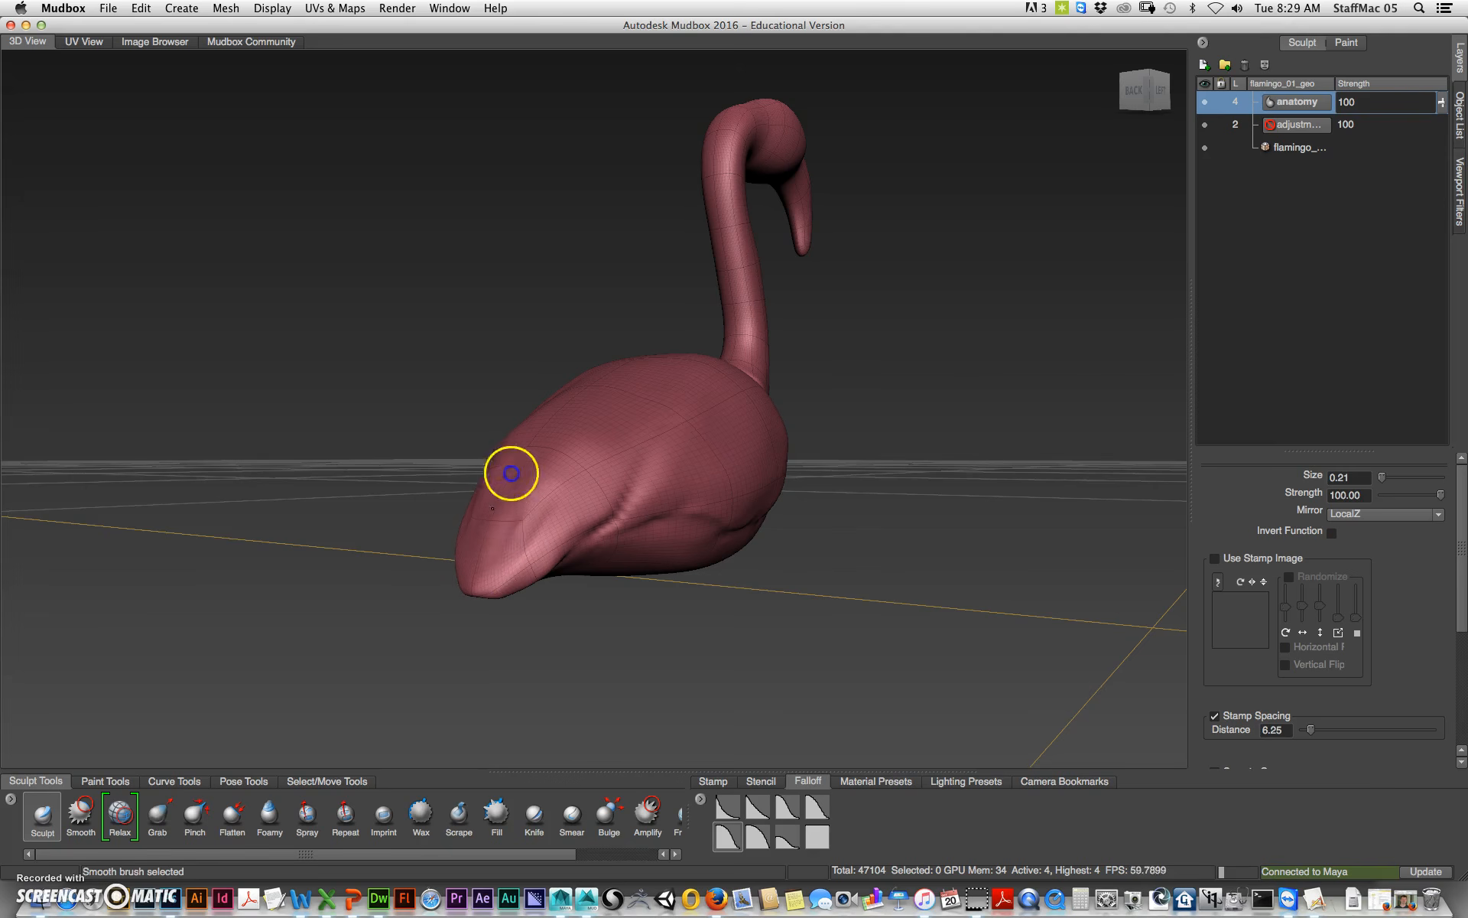
pyautogui.keyDown('alt'); pyautogui.moveTo(734, 569); pyautogui.dragTo(640, 475); pyautogui.keyUp('alt')
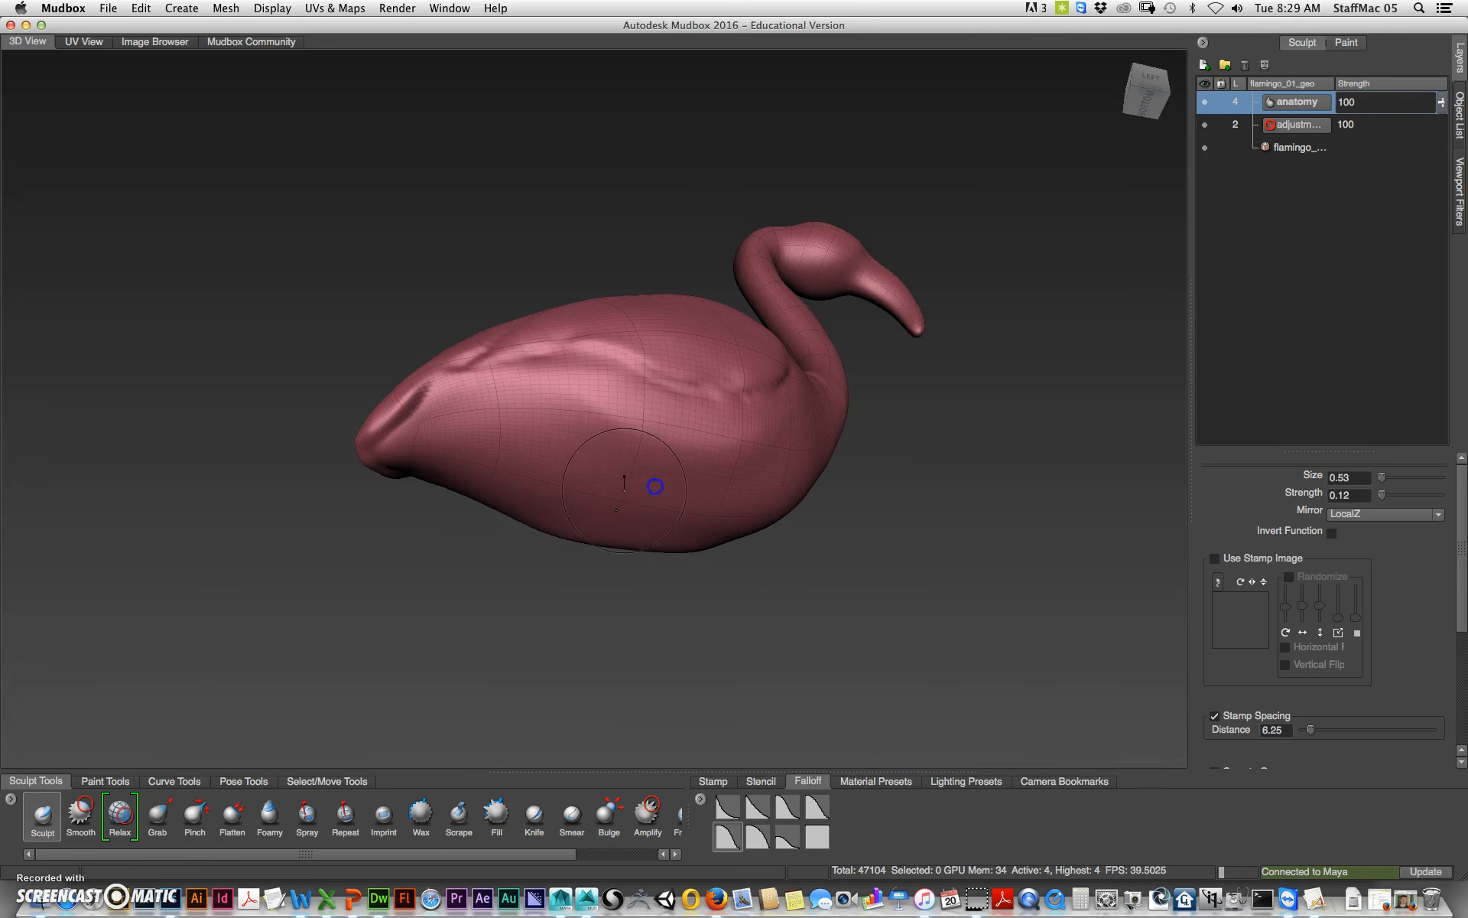
pyautogui.moveTo(638, 475)
pyautogui.mouseDown()
pyautogui.moveTo(620, 485)
pyautogui.moveTo(610, 449)
pyautogui.moveTo(606, 484)
pyautogui.moveTo(621, 477)
pyautogui.mouseUp()
# Step: Smooth the sculpted surface of the body
pyautogui.press('shift')
pyautogui.moveTo(736, 562)
pyautogui.keyDown('alt'); pyautogui.mouseDown()
pyautogui.moveTo(705, 642)
pyautogui.moveTo(773, 580)
pyautogui.moveTo(724, 429)
pyautogui.mouseUp(); pyautogui.keyUp('alt')
pyautogui.moveTo(650, 485)
pyautogui.mouseDown()
pyautogui.moveTo(685, 429)
pyautogui.moveTo(724, 406)
pyautogui.moveTo(729, 364)
pyautogui.mouseUp()
pyautogui.moveTo(724, 433)
pyautogui.keyDown('shift'); pyautogui.mouseDown()
pyautogui.moveTo(741, 338)
pyautogui.moveTo(703, 411)
pyautogui.moveTo(699, 330)
pyautogui.mouseUp(); pyautogui.keyUp('shift')
pyautogui.moveTo(853, 493)
pyautogui.keyDown('alt'); pyautogui.mouseDown()
pyautogui.moveTo(869, 645)
pyautogui.moveTo(829, 646)
pyautogui.moveTo(879, 534)
pyautogui.moveTo(777, 644)
pyautogui.moveTo(663, 551)
pyautogui.mouseUp(); pyautogui.keyUp('alt')
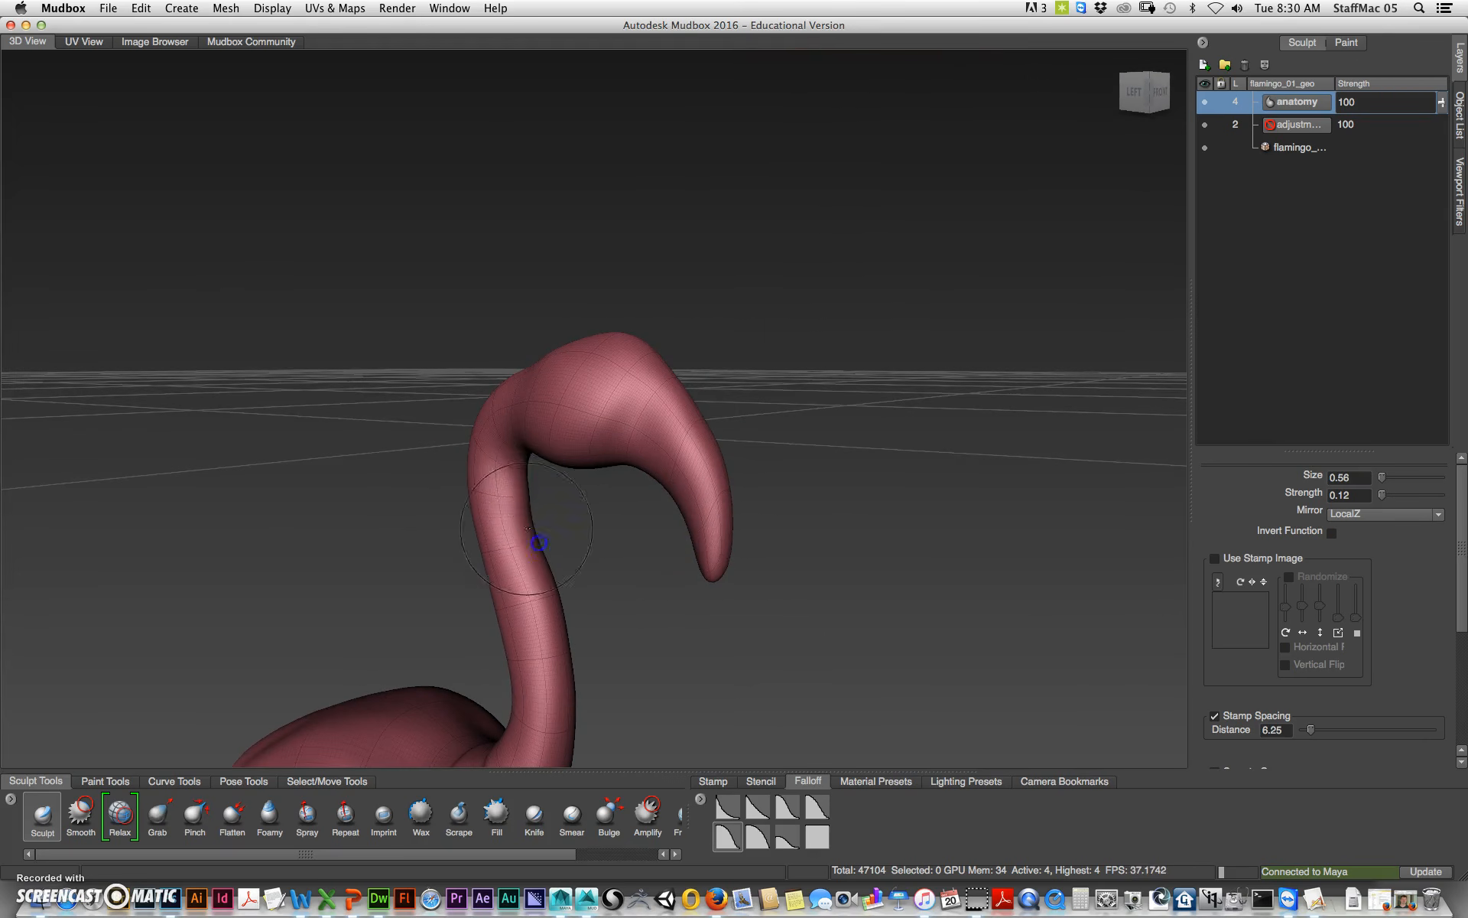
# Step: Sculpt an eye bulge on the side of the flamingo's head
pyautogui.keyDown('alt'); pyautogui.moveTo(587, 505); pyautogui.dragTo(610, 411); pyautogui.keyUp('alt')
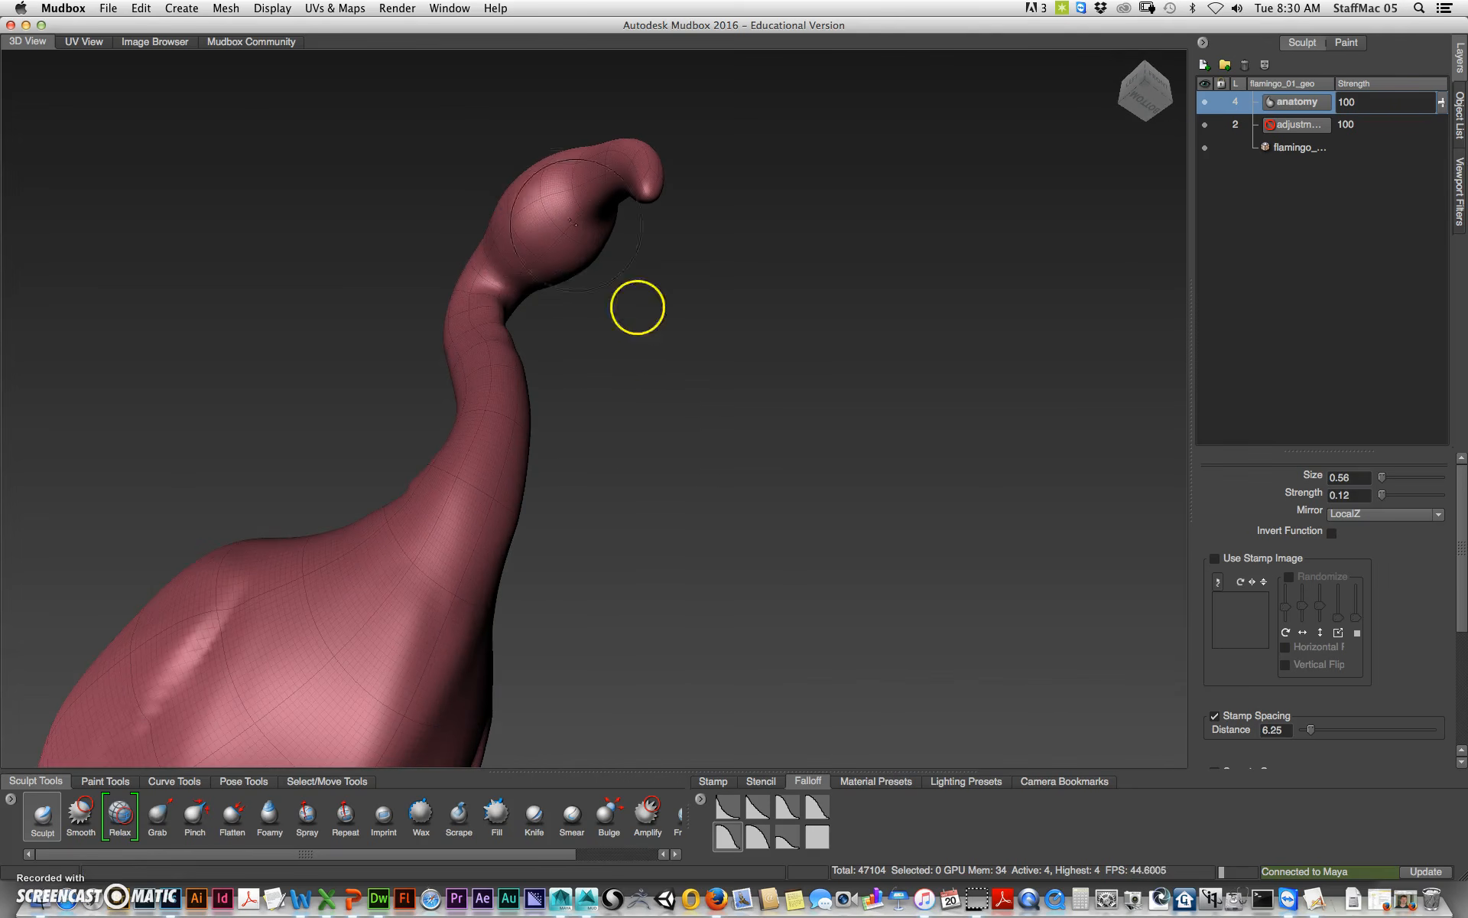
pyautogui.keyDown('alt'); pyautogui.moveTo(641, 312); pyautogui.dragTo(683, 458); pyautogui.keyUp('alt')
pyautogui.keyDown('alt'); pyautogui.moveTo(685, 478); pyautogui.dragTo(613, 551, button='middle'); pyautogui.keyUp('alt')
pyautogui.keyDown('alt'); pyautogui.moveTo(613, 551); pyautogui.dragTo(796, 485, button='right'); pyautogui.keyUp('alt')
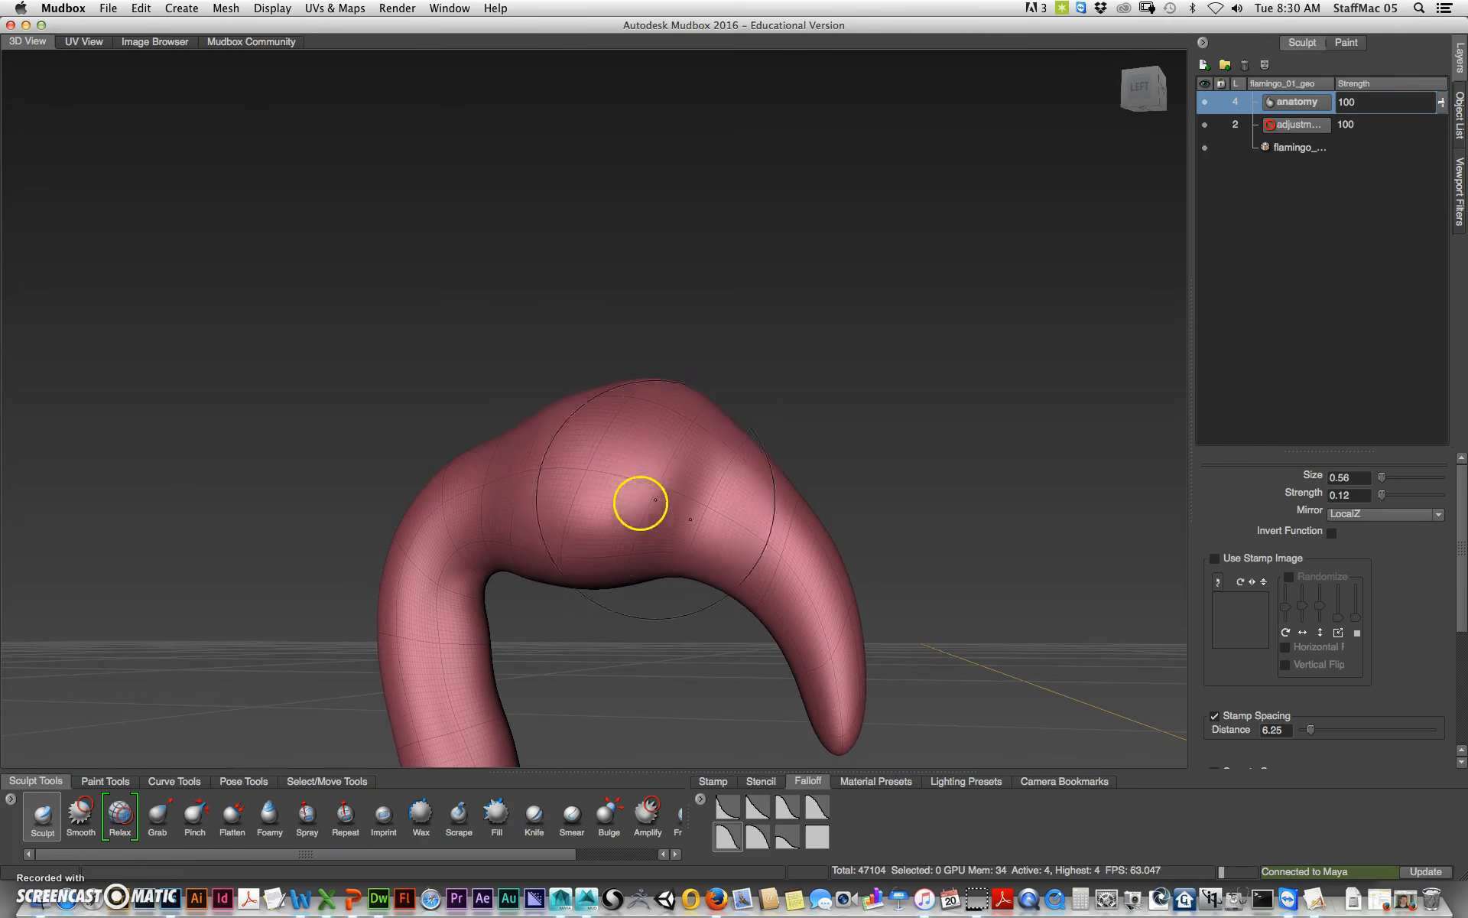
pyautogui.moveTo(628, 462)
pyautogui.mouseDown()
pyautogui.moveTo(553, 468)
pyautogui.moveTo(646, 465)
pyautogui.moveTo(620, 464)
pyautogui.mouseUp()
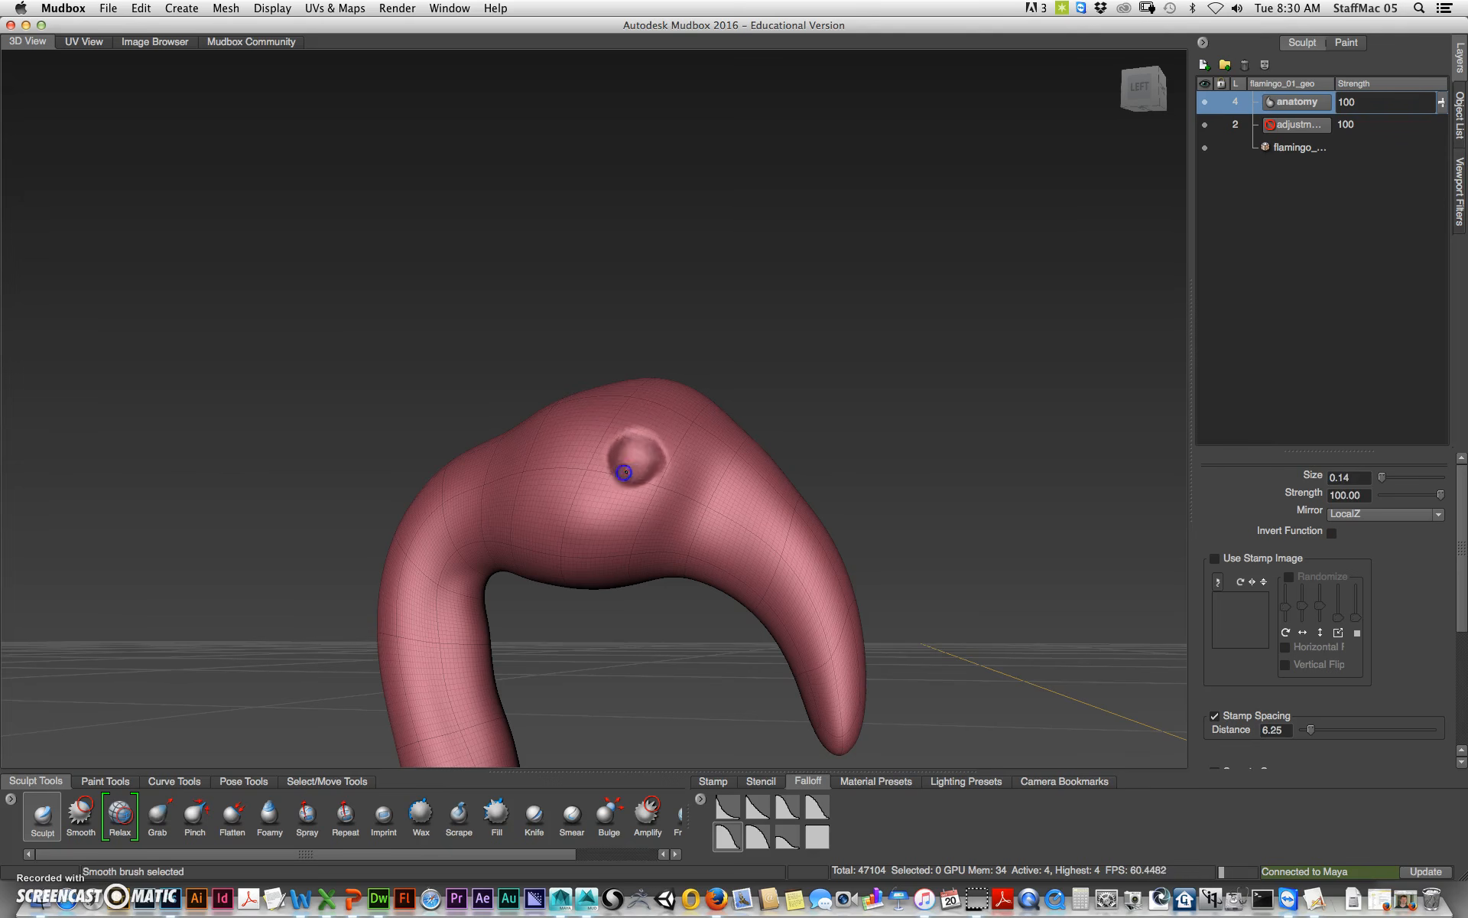
# Step: Sculpt the eye socket rim and a ridge at the base of the beak
pyautogui.moveTo(750, 332)
pyautogui.keyDown('alt'); pyautogui.mouseDown()
pyautogui.moveTo(874, 338)
pyautogui.moveTo(767, 397)
pyautogui.mouseUp(); pyautogui.keyUp('alt')
pyautogui.moveTo(690, 491)
pyautogui.mouseDown()
pyautogui.moveTo(731, 469)
pyautogui.moveTo(699, 466)
pyautogui.moveTo(757, 486)
pyautogui.moveTo(688, 457)
pyautogui.moveTo(705, 431)
pyautogui.mouseUp()
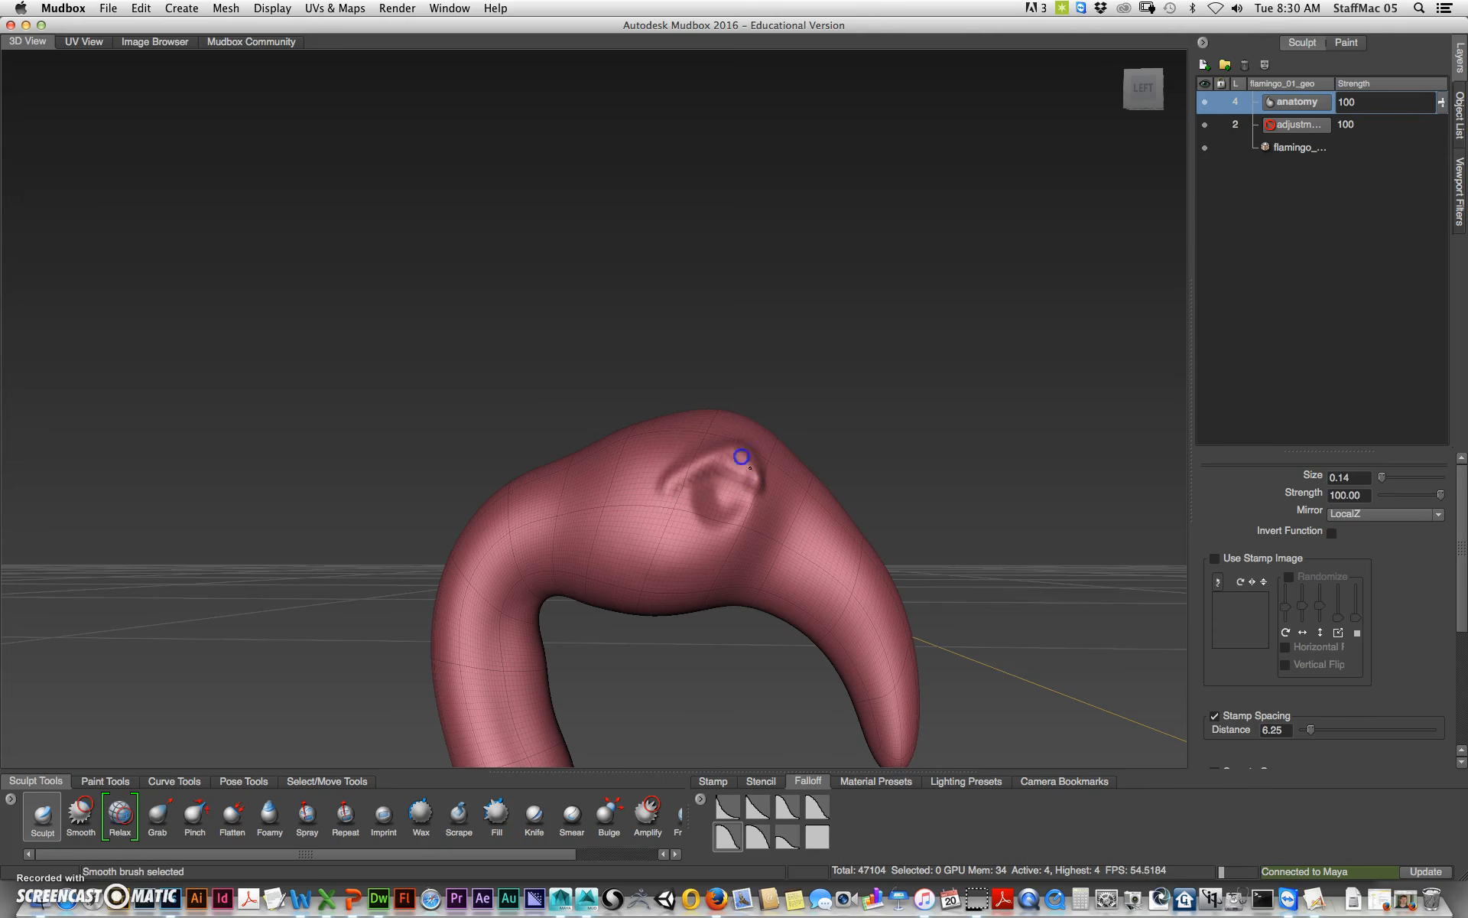
pyautogui.keyDown('shift'); pyautogui.moveTo(670, 501); pyautogui.dragTo(671, 497); pyautogui.keyUp('shift')
pyautogui.keyDown('alt'); pyautogui.moveTo(734, 728); pyautogui.dragTo(689, 637); pyautogui.keyUp('alt')
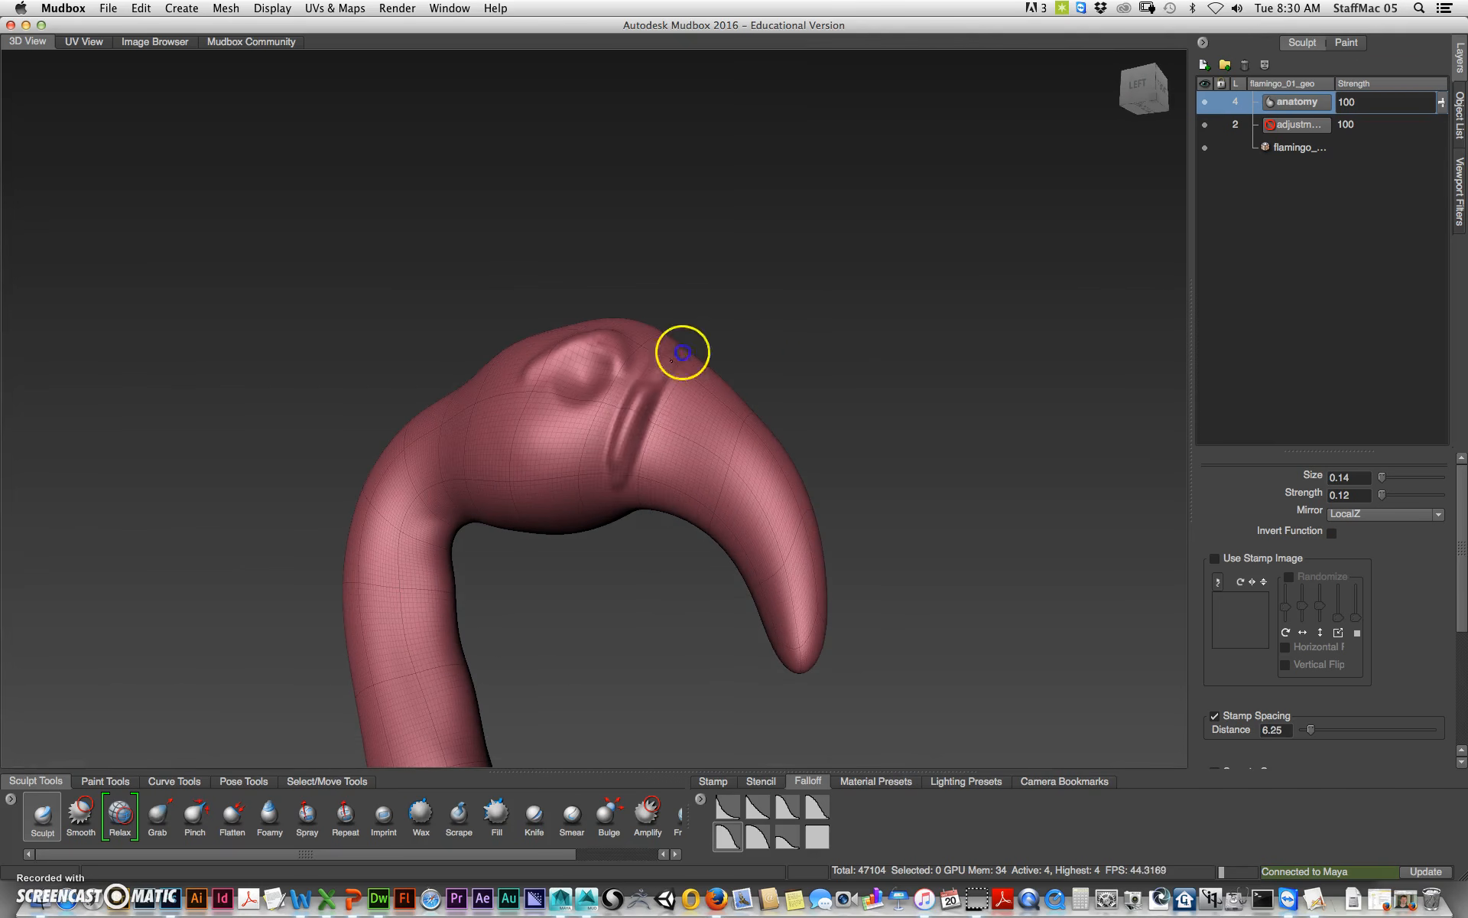
pyautogui.keyDown('alt'); pyautogui.moveTo(839, 337); pyautogui.dragTo(531, 558); pyautogui.keyUp('alt')
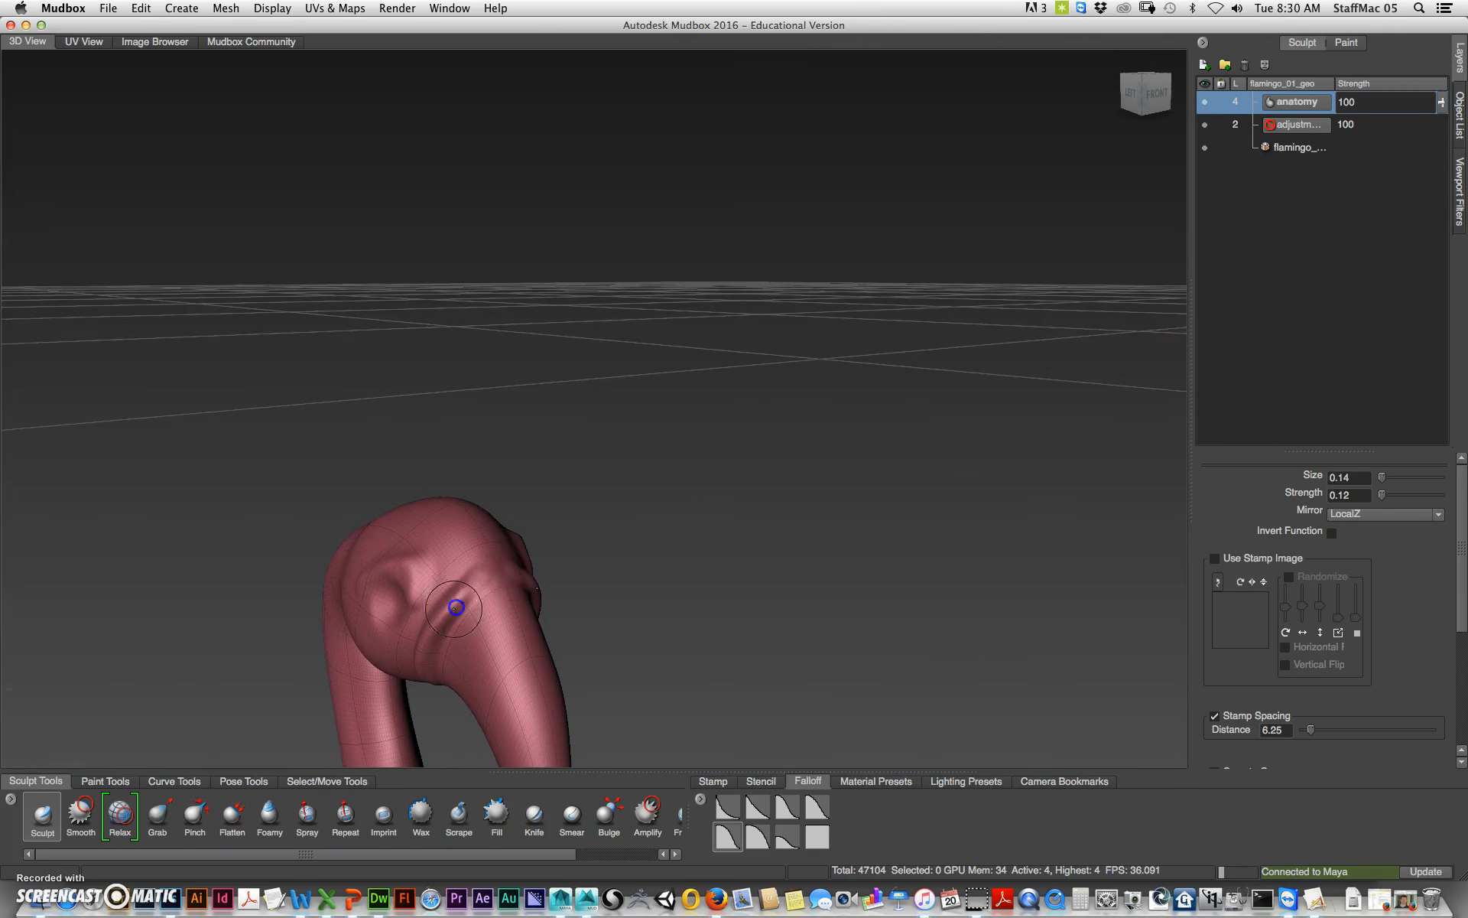
# Step: Smooth the area around the eye and the beak base
pyautogui.press('shift')
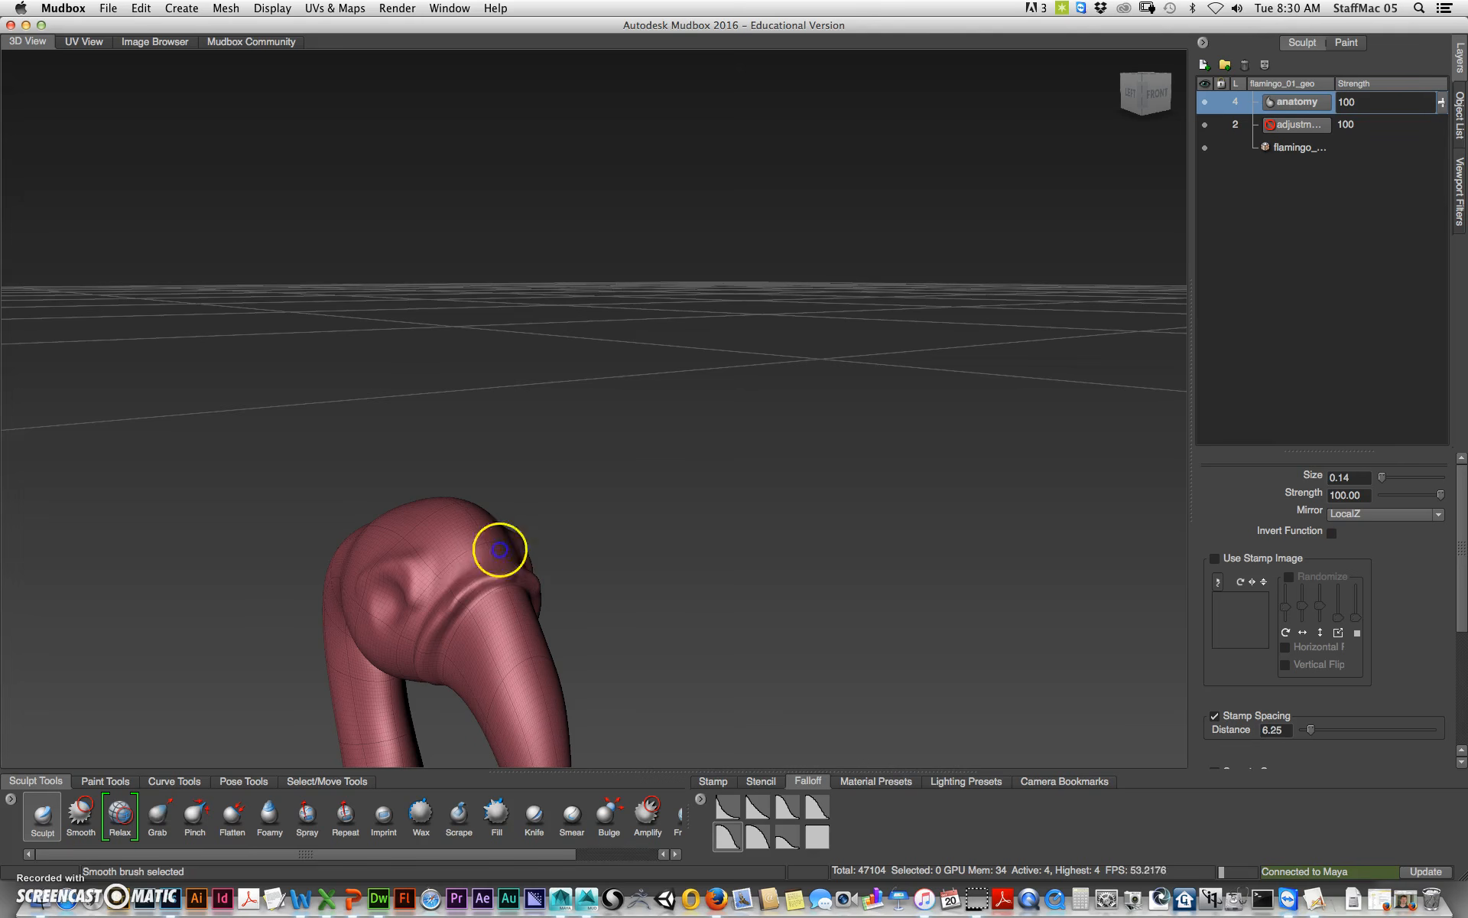
pyautogui.moveTo(624, 494)
pyautogui.keyDown('alt'); pyautogui.mouseDown()
pyautogui.moveTo(655, 466)
pyautogui.moveTo(607, 465)
pyautogui.moveTo(558, 551)
pyautogui.mouseUp(); pyautogui.keyUp('alt')
pyautogui.keyDown('alt'); pyautogui.moveTo(554, 667); pyautogui.dragTo(704, 409); pyautogui.keyUp('alt')
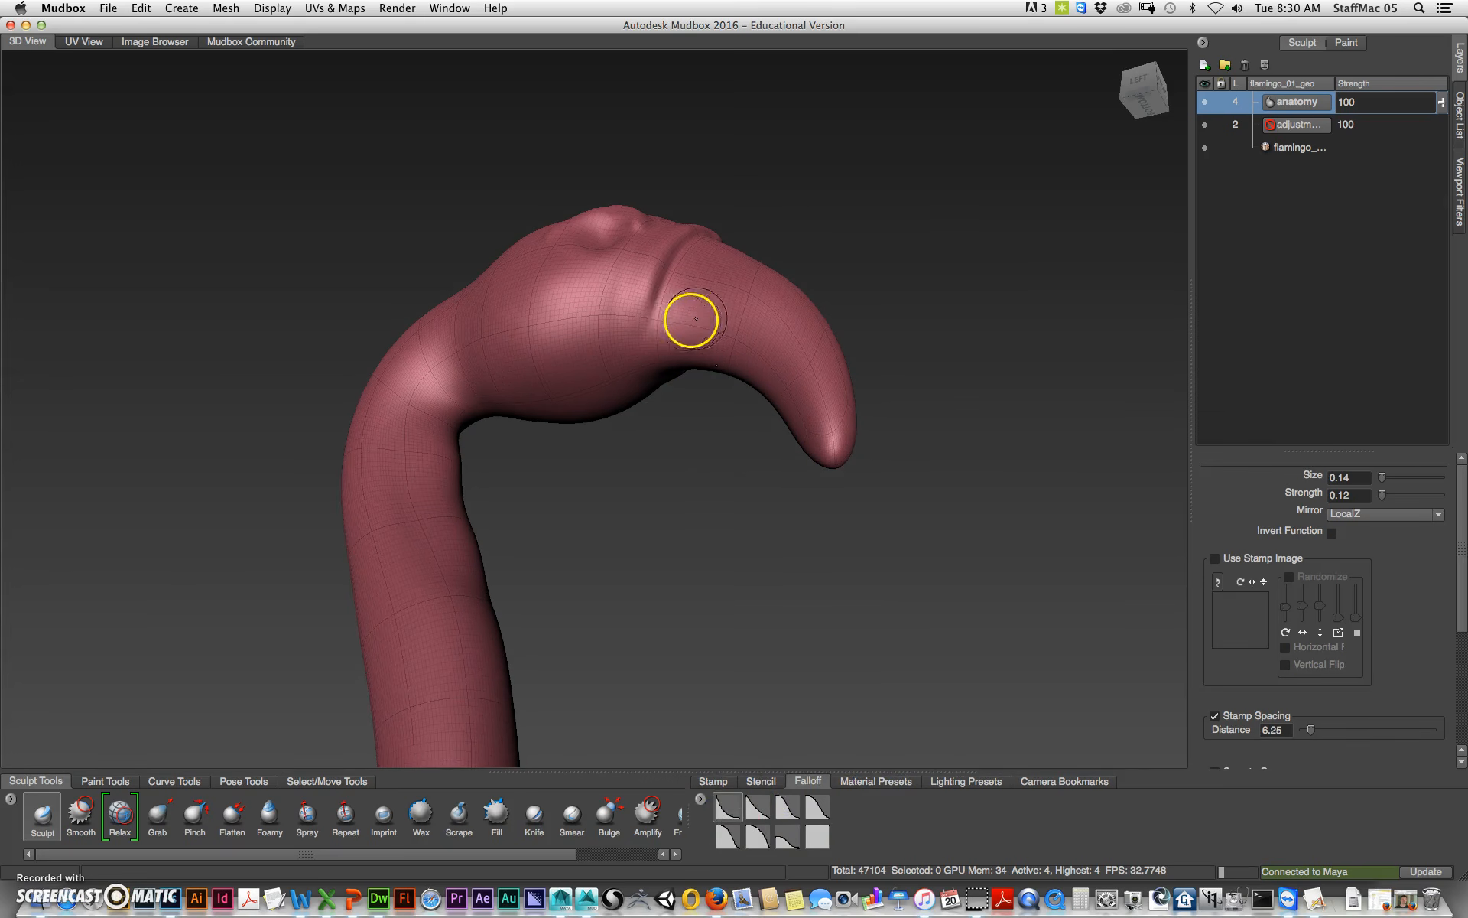
# Step: Carve a groove along the side of the beak and smooth it
pyautogui.moveTo(689, 342)
pyautogui.mouseDown()
pyautogui.moveTo(705, 325)
pyautogui.moveTo(763, 390)
pyautogui.mouseUp()
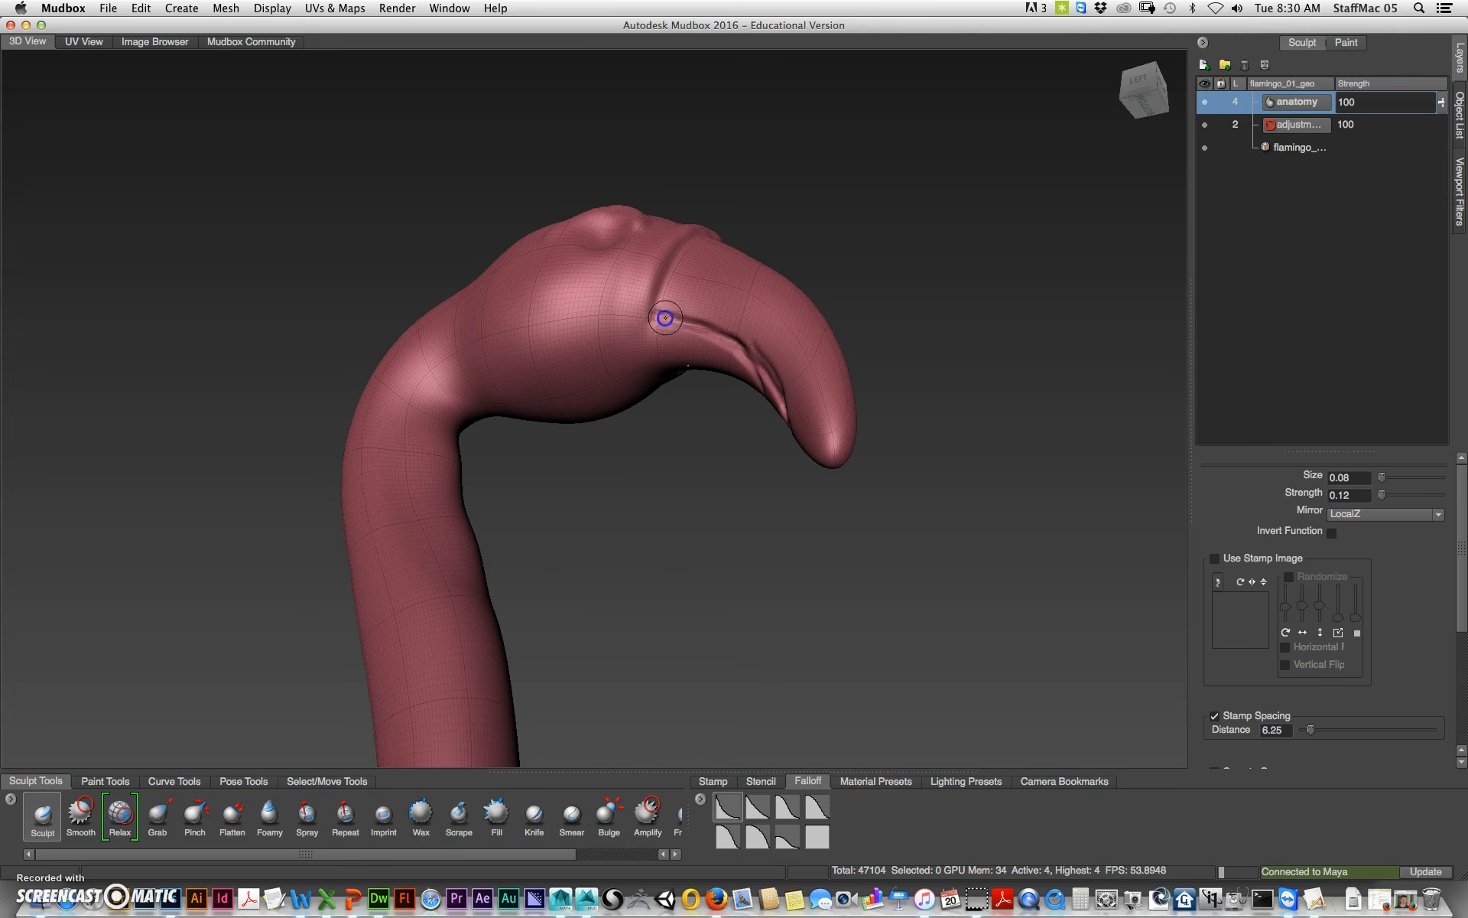
pyautogui.press('shift')
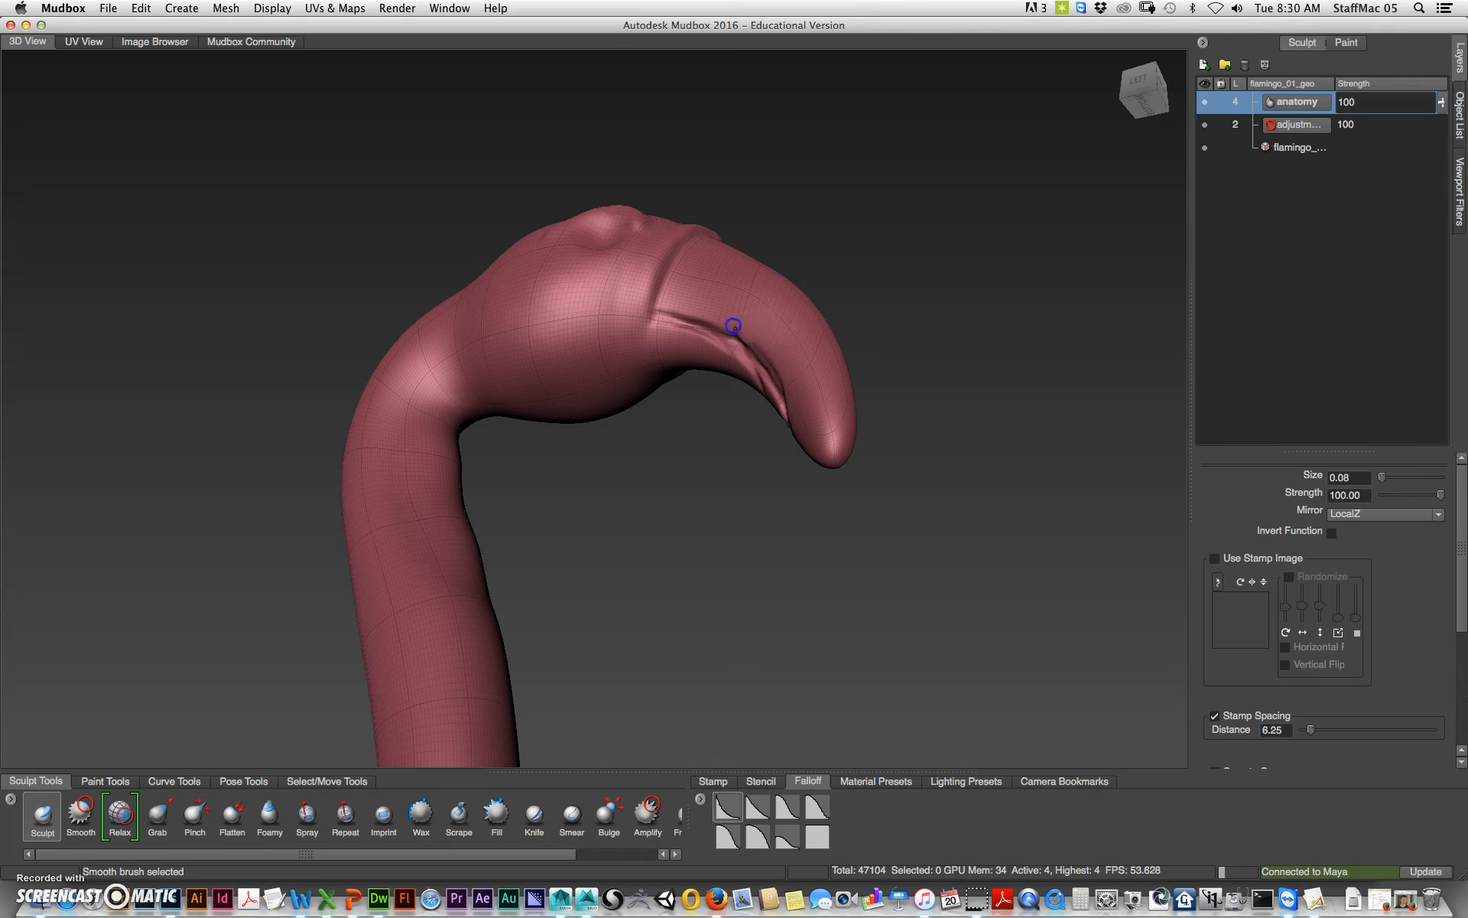
pyautogui.moveTo(793, 391)
pyautogui.keyDown('alt'); pyautogui.mouseDown()
pyautogui.moveTo(705, 492)
pyautogui.moveTo(813, 245)
pyautogui.moveTo(796, 255)
pyautogui.moveTo(800, 285)
pyautogui.mouseUp(); pyautogui.keyUp('alt')
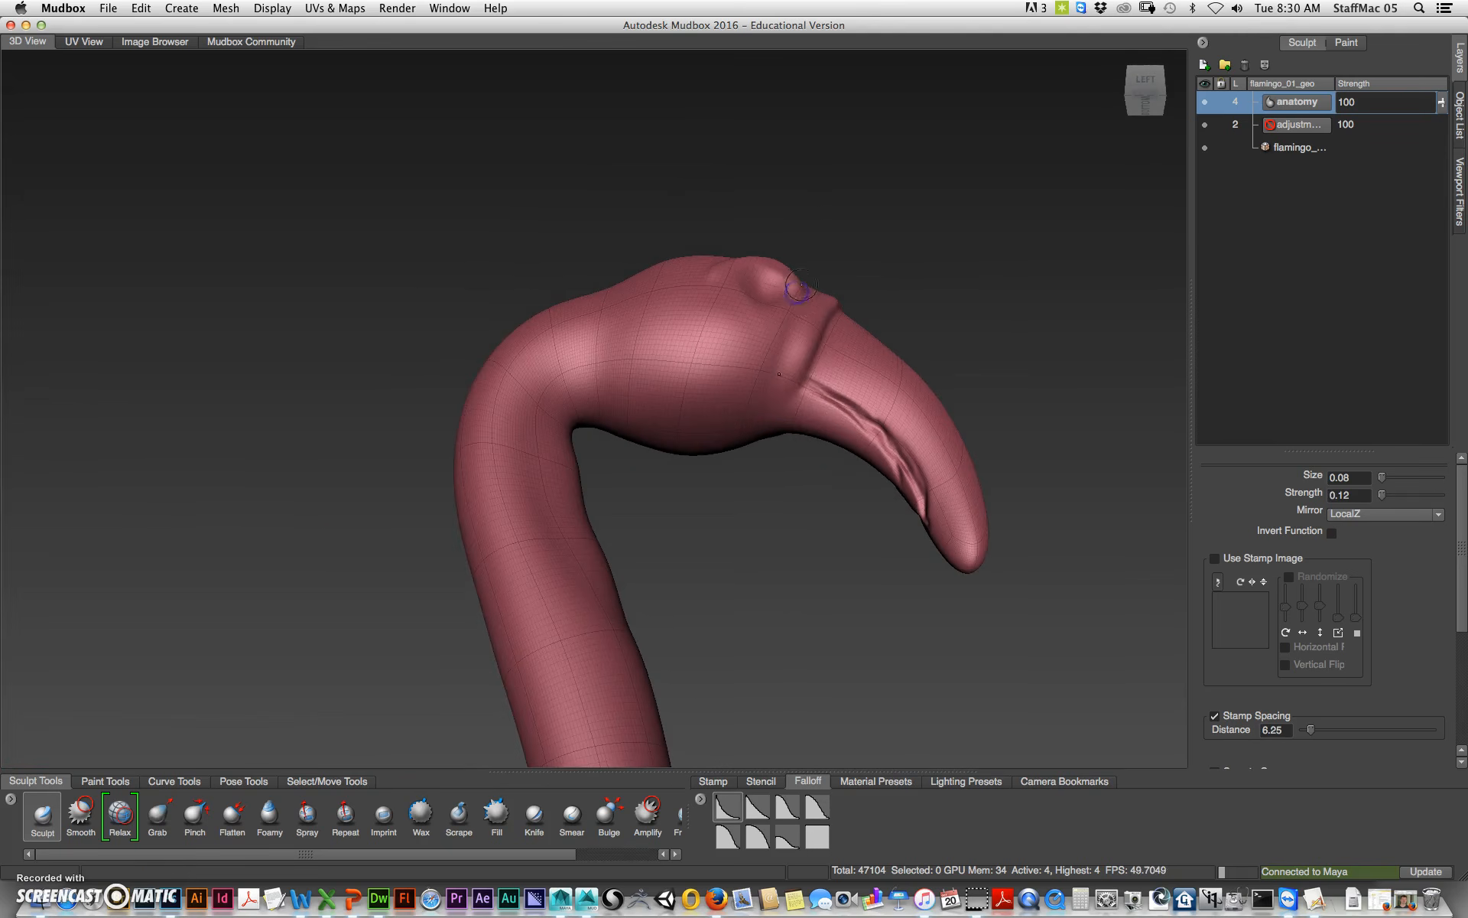
pyautogui.keyDown('alt'); pyautogui.moveTo(800, 511); pyautogui.dragTo(773, 311); pyautogui.keyUp('alt')
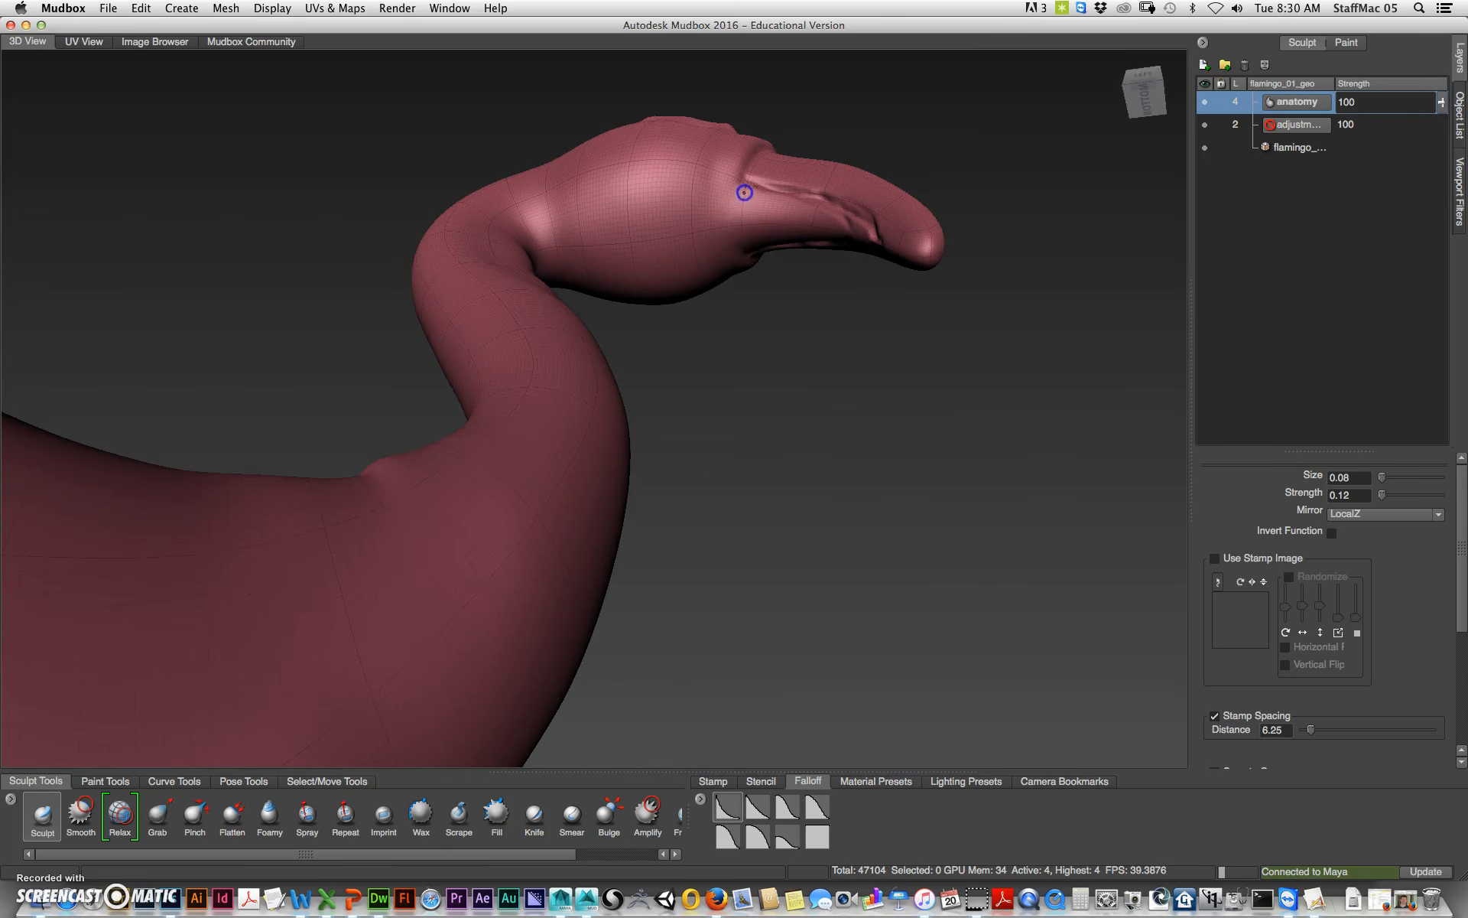
# Step: Smooth the beak base and the groove along the beak
pyautogui.press('shift')
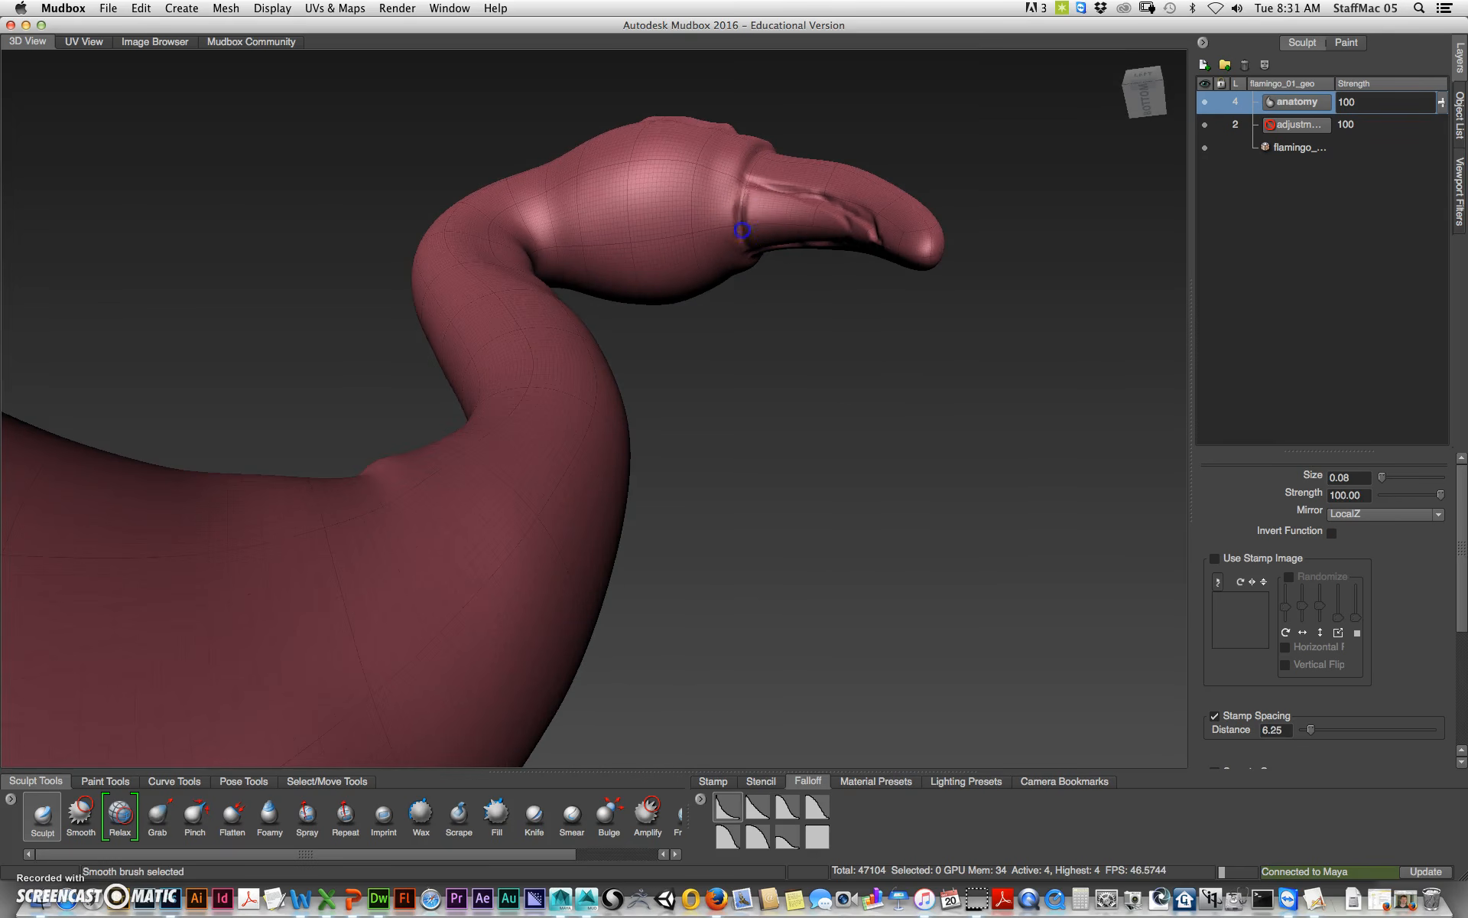
pyautogui.moveTo(740, 172); pyautogui.dragTo(744, 260)
pyautogui.press('shift')
pyautogui.moveTo(750, 211)
pyautogui.keyDown('shift'); pyautogui.mouseDown()
pyautogui.moveTo(819, 229)
pyautogui.moveTo(841, 216)
pyautogui.mouseUp(); pyautogui.keyUp('shift')
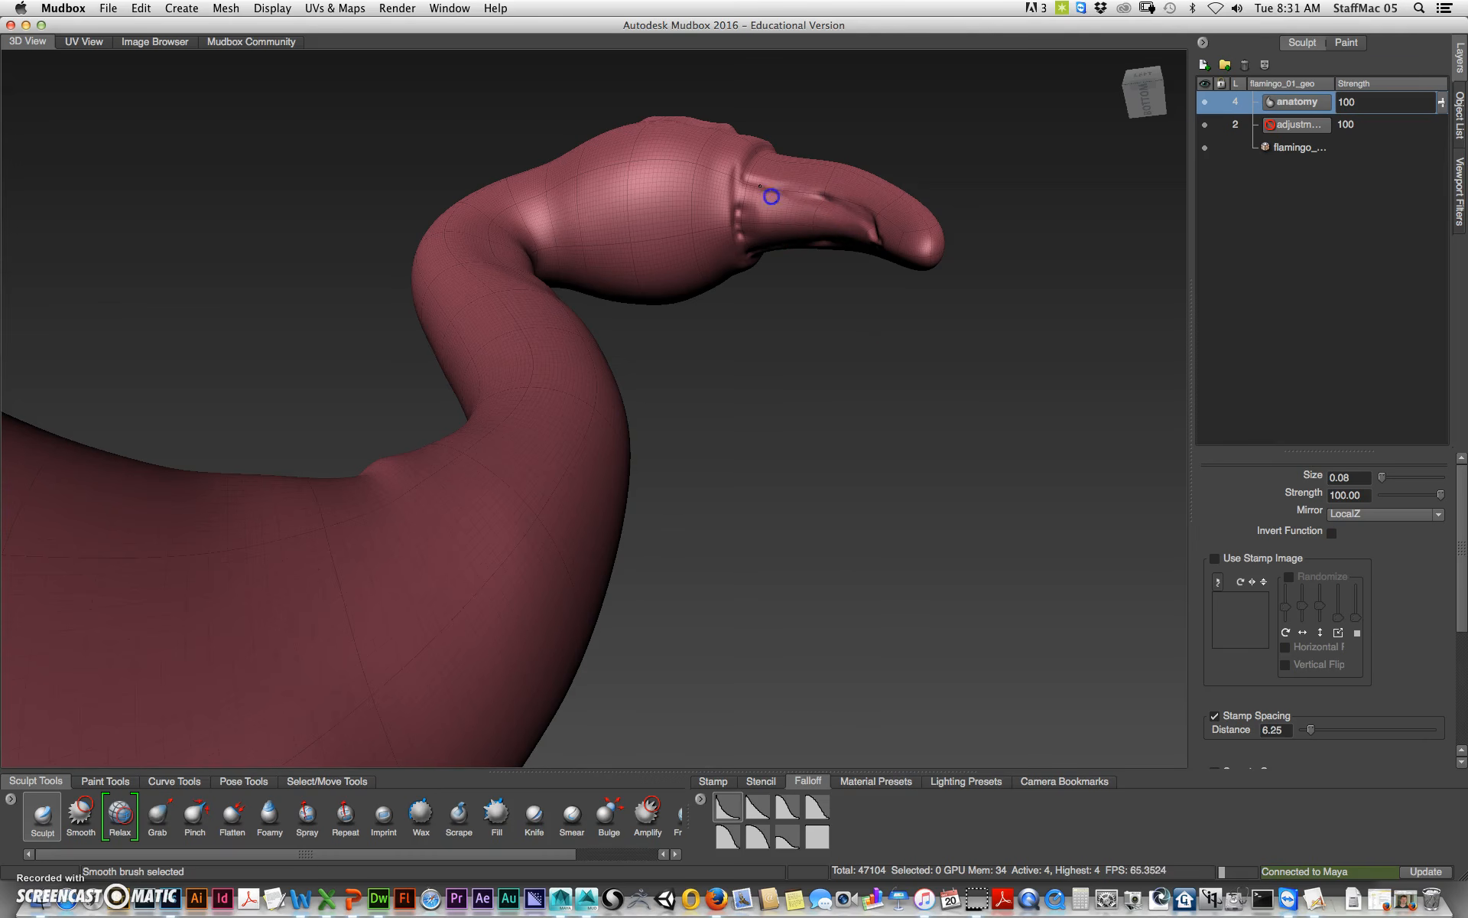
# Step: Set the Smooth brush size to 0.41 and smooth the crown of the head and the area around the nostril
pyautogui.moveTo(856, 370)
pyautogui.keyDown('alt'); pyautogui.mouseDown()
pyautogui.moveTo(885, 420)
pyautogui.moveTo(846, 458)
pyautogui.moveTo(825, 454)
pyautogui.mouseUp(); pyautogui.keyUp('alt')
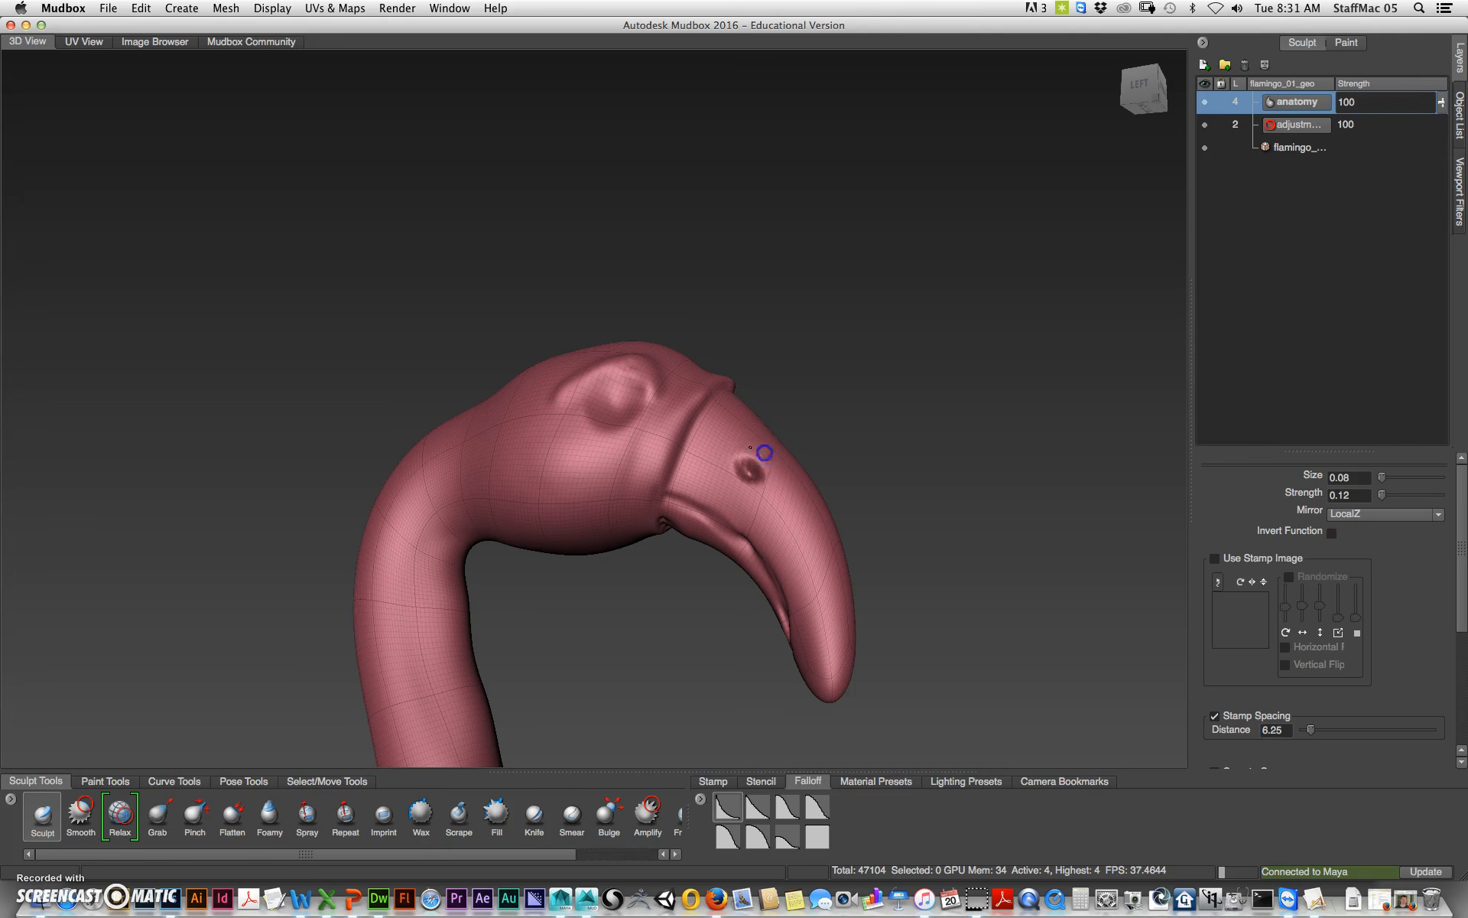
pyautogui.moveTo(743, 454)
pyautogui.keyDown('shift'); pyautogui.mouseDown()
pyautogui.moveTo(879, 446)
pyautogui.moveTo(704, 515)
pyautogui.moveTo(747, 493)
pyautogui.mouseUp(); pyautogui.keyUp('shift')
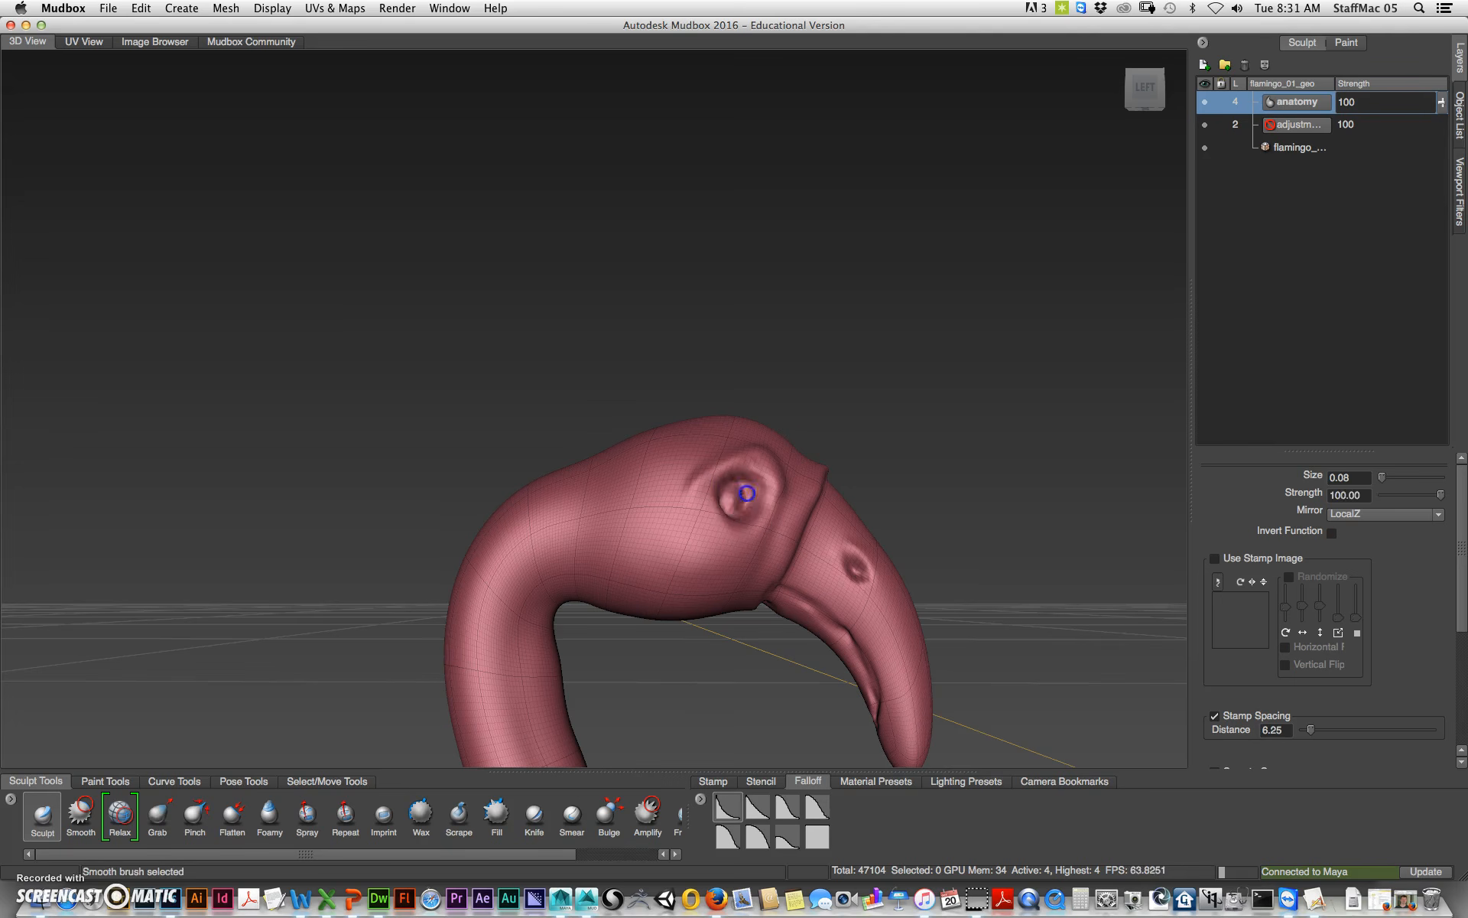
pyautogui.keyDown('alt'); pyautogui.moveTo(678, 531); pyautogui.dragTo(695, 576); pyautogui.keyUp('alt')
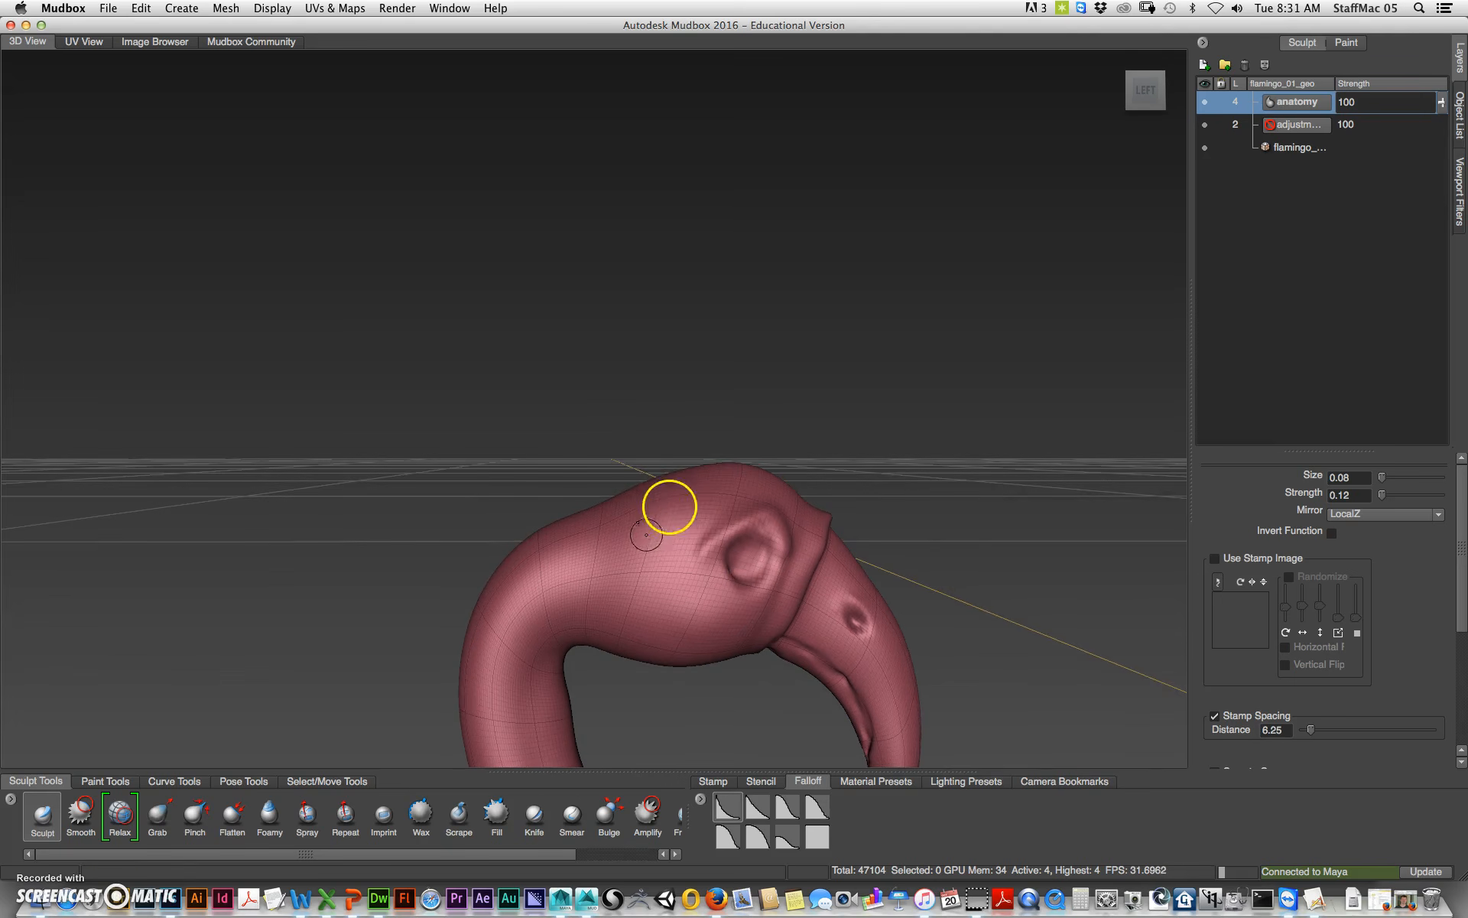
pyautogui.click(787, 806)
pyautogui.moveTo(538, 383)
pyautogui.keyDown('alt'); pyautogui.mouseDown()
pyautogui.moveTo(587, 443)
pyautogui.moveTo(665, 626)
pyautogui.moveTo(697, 599)
pyautogui.mouseUp(); pyautogui.keyUp('alt')
pyautogui.moveTo(683, 598)
pyautogui.mouseDown()
pyautogui.moveTo(656, 602)
pyautogui.moveTo(715, 557)
pyautogui.mouseUp()
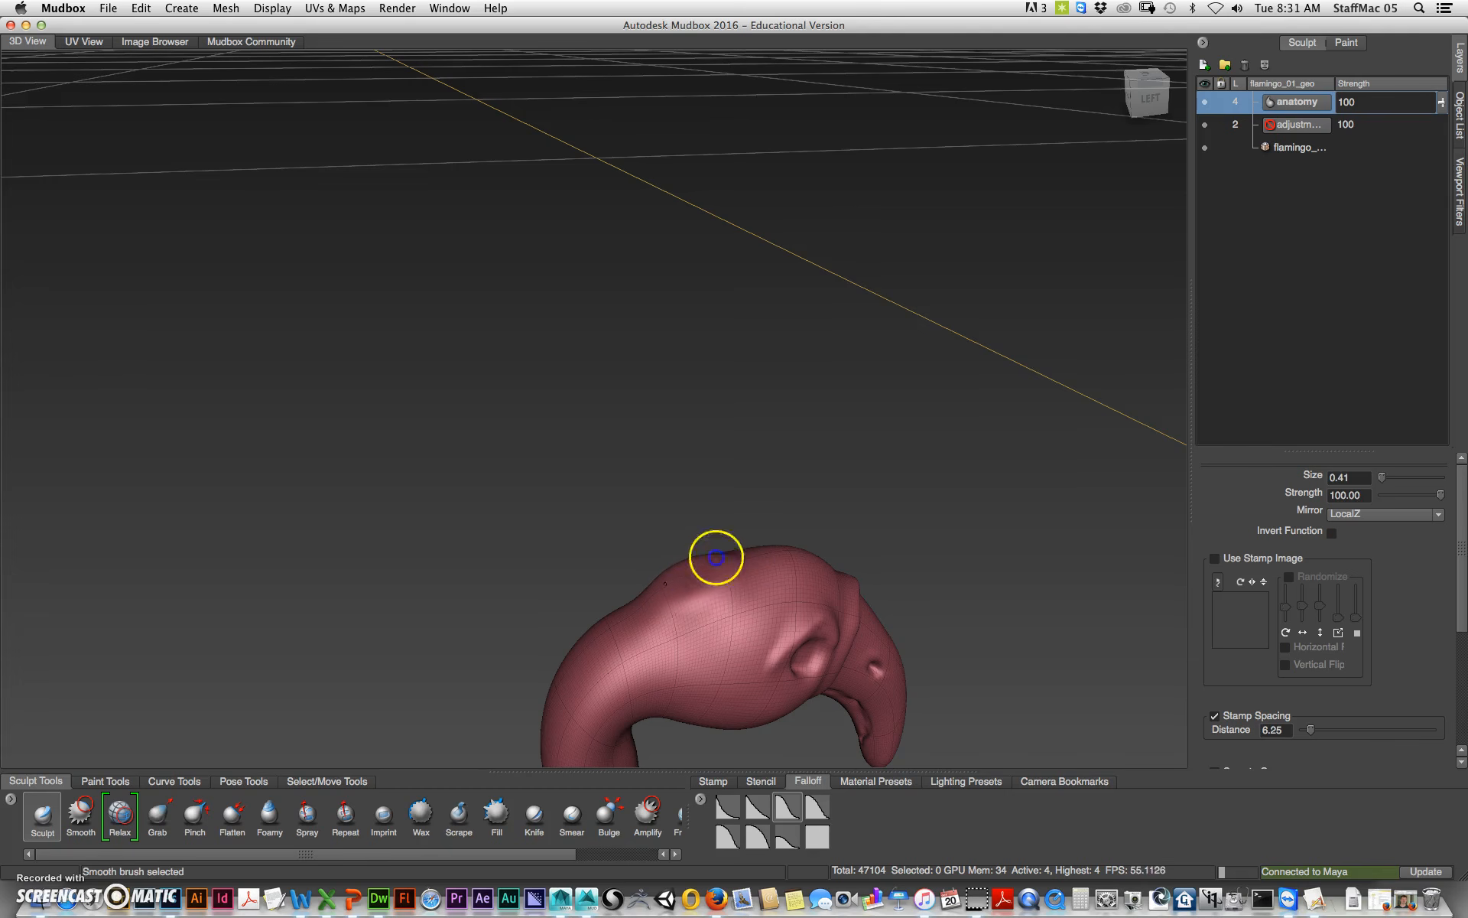
# Step: Try a Sculpt brush stroke at the base of the beak and undo it
pyautogui.keyDown('alt'); pyautogui.moveTo(682, 472); pyautogui.dragTo(741, 387); pyautogui.keyUp('alt')
pyautogui.moveTo(672, 393)
pyautogui.keyDown('shift'); pyautogui.mouseDown()
pyautogui.moveTo(688, 409)
pyautogui.moveTo(648, 421)
pyautogui.mouseUp(); pyautogui.keyUp('shift')
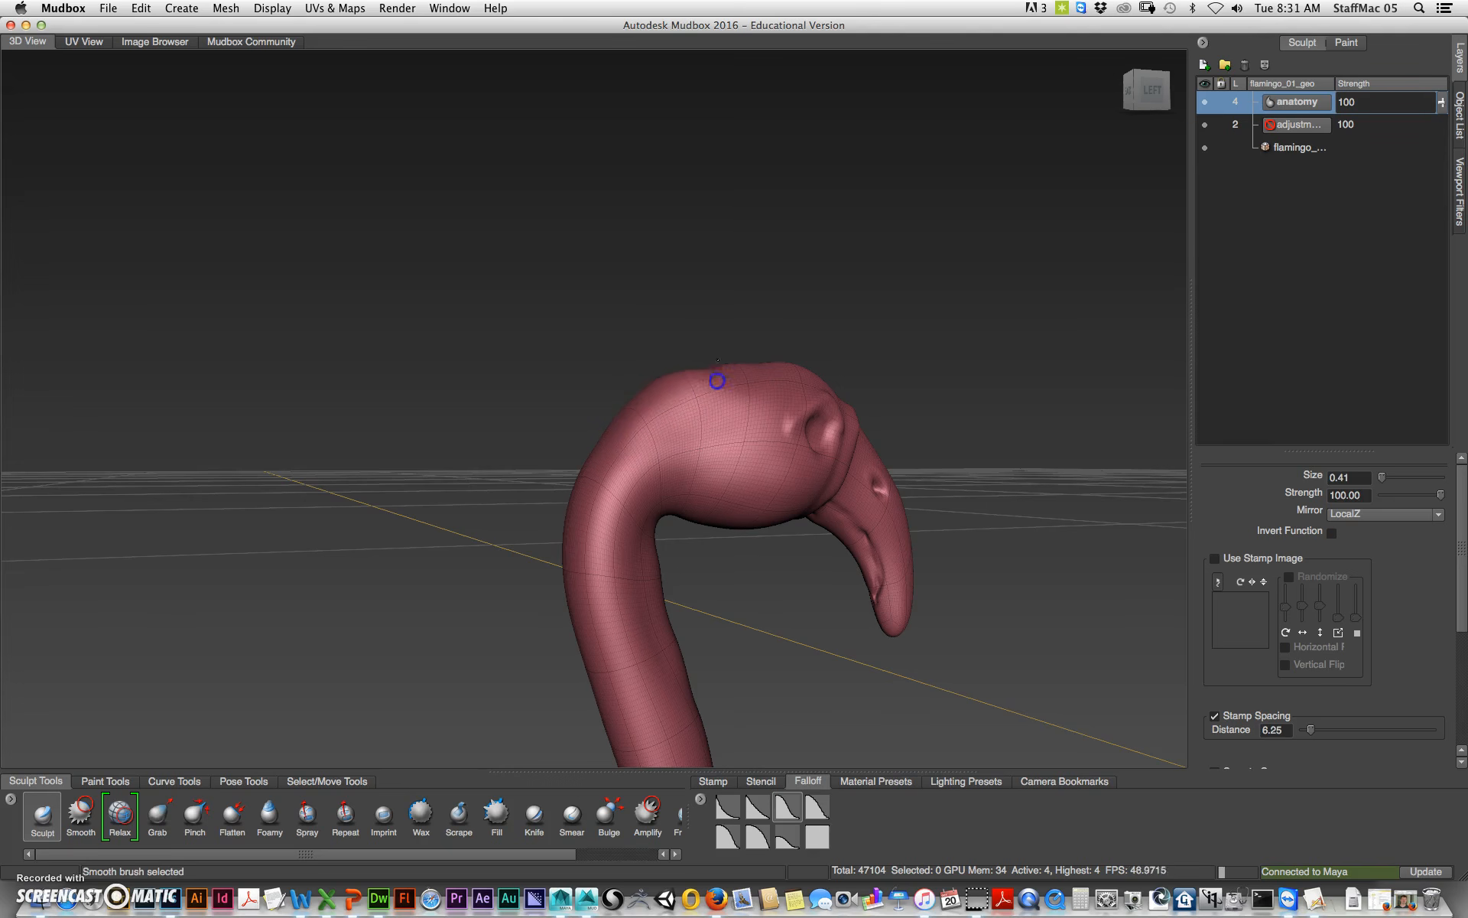
pyautogui.click(833, 341)
pyautogui.keyDown('alt'); pyautogui.moveTo(964, 406); pyautogui.dragTo(855, 482); pyautogui.keyUp('alt')
pyautogui.keyDown('alt'); pyautogui.moveTo(855, 482); pyautogui.dragTo(834, 413, button='middle'); pyautogui.keyUp('alt')
pyautogui.keyDown('alt'); pyautogui.moveTo(834, 413); pyautogui.dragTo(288, 419, button='right'); pyautogui.keyUp('alt')
pyautogui.keyDown('alt'); pyautogui.moveTo(603, 485); pyautogui.dragTo(580, 528); pyautogui.keyUp('alt')
pyautogui.keyDown('alt'); pyautogui.moveTo(580, 528); pyautogui.dragTo(604, 508, button='middle'); pyautogui.keyUp('alt')
pyautogui.keyDown('alt'); pyautogui.moveTo(604, 509); pyautogui.dragTo(887, 464, button='right'); pyautogui.keyUp('alt')
pyautogui.keyDown('alt'); pyautogui.moveTo(670, 460); pyautogui.dragTo(857, 496, button='right'); pyautogui.keyUp('alt')
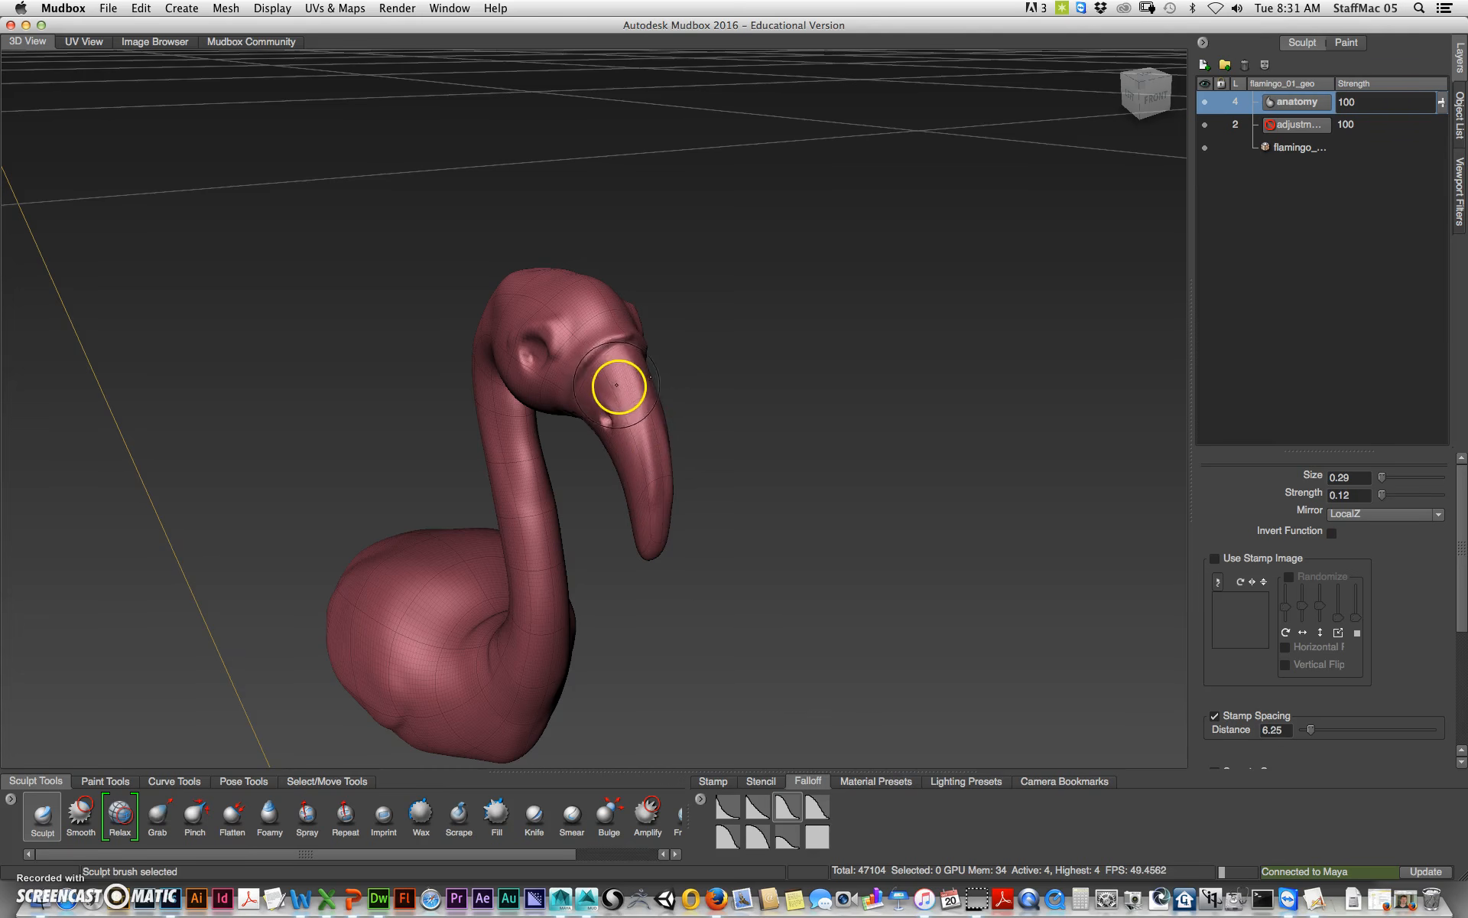
pyautogui.moveTo(635, 360)
pyautogui.mouseDown()
pyautogui.moveTo(663, 495)
pyautogui.moveTo(650, 501)
pyautogui.moveTo(620, 426)
pyautogui.moveTo(669, 383)
pyautogui.mouseUp()
pyautogui.press('super+z')
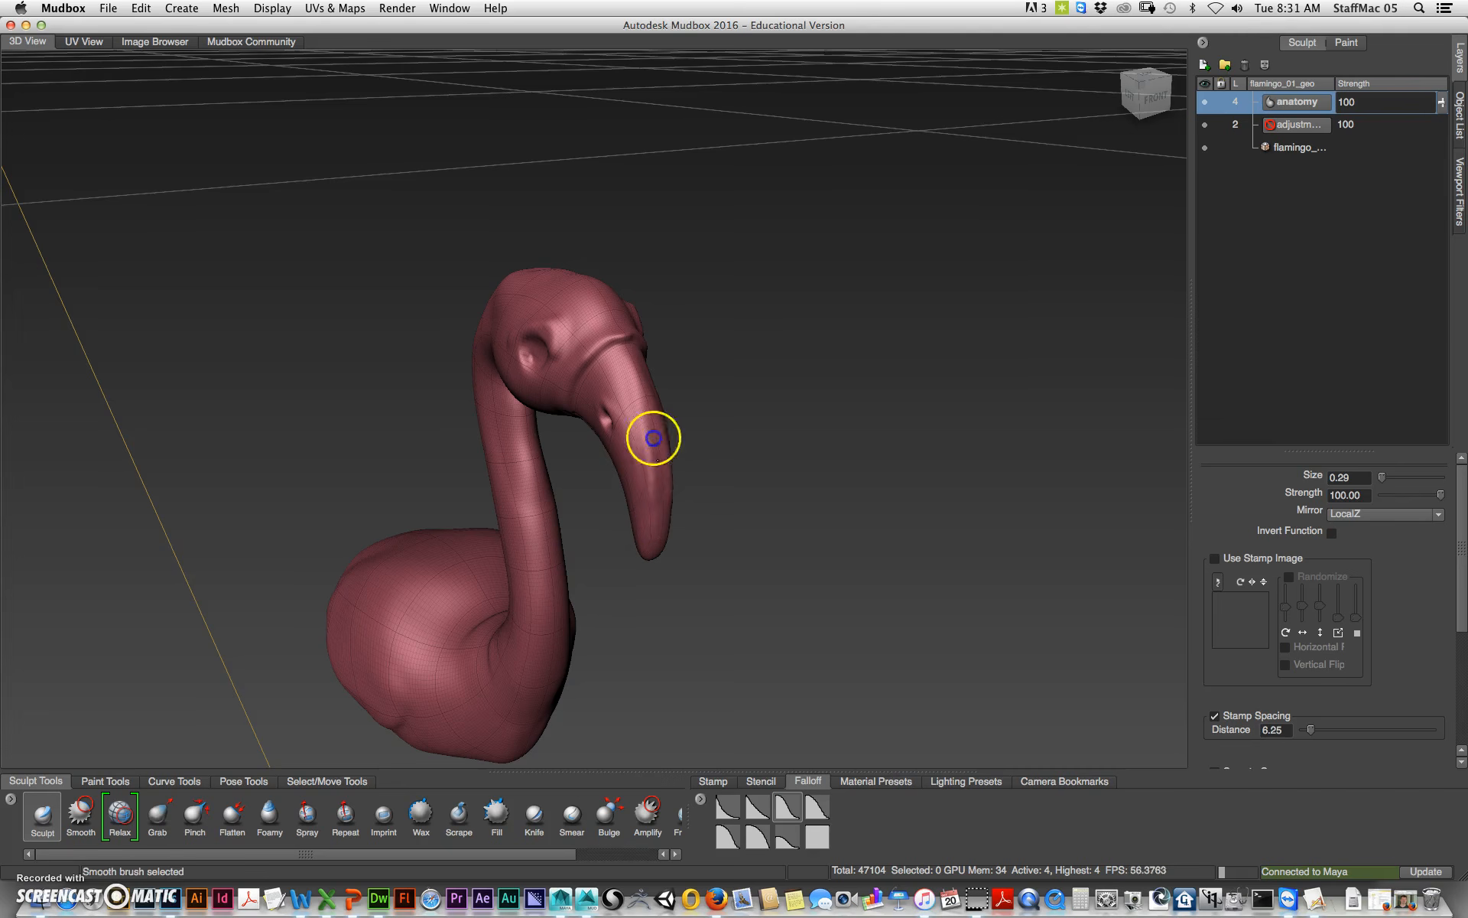
# Step: Add a new sculpt layer named details above the anatomy layer
pyautogui.keyDown('alt'); pyautogui.moveTo(822, 521); pyautogui.dragTo(783, 444); pyautogui.keyUp('alt')
pyautogui.keyDown('alt'); pyautogui.moveTo(782, 444); pyautogui.dragTo(656, 518, button='right'); pyautogui.keyUp('alt')
pyautogui.keyDown('alt'); pyautogui.moveTo(655, 518); pyautogui.dragTo(818, 390, button='middle'); pyautogui.keyUp('alt')
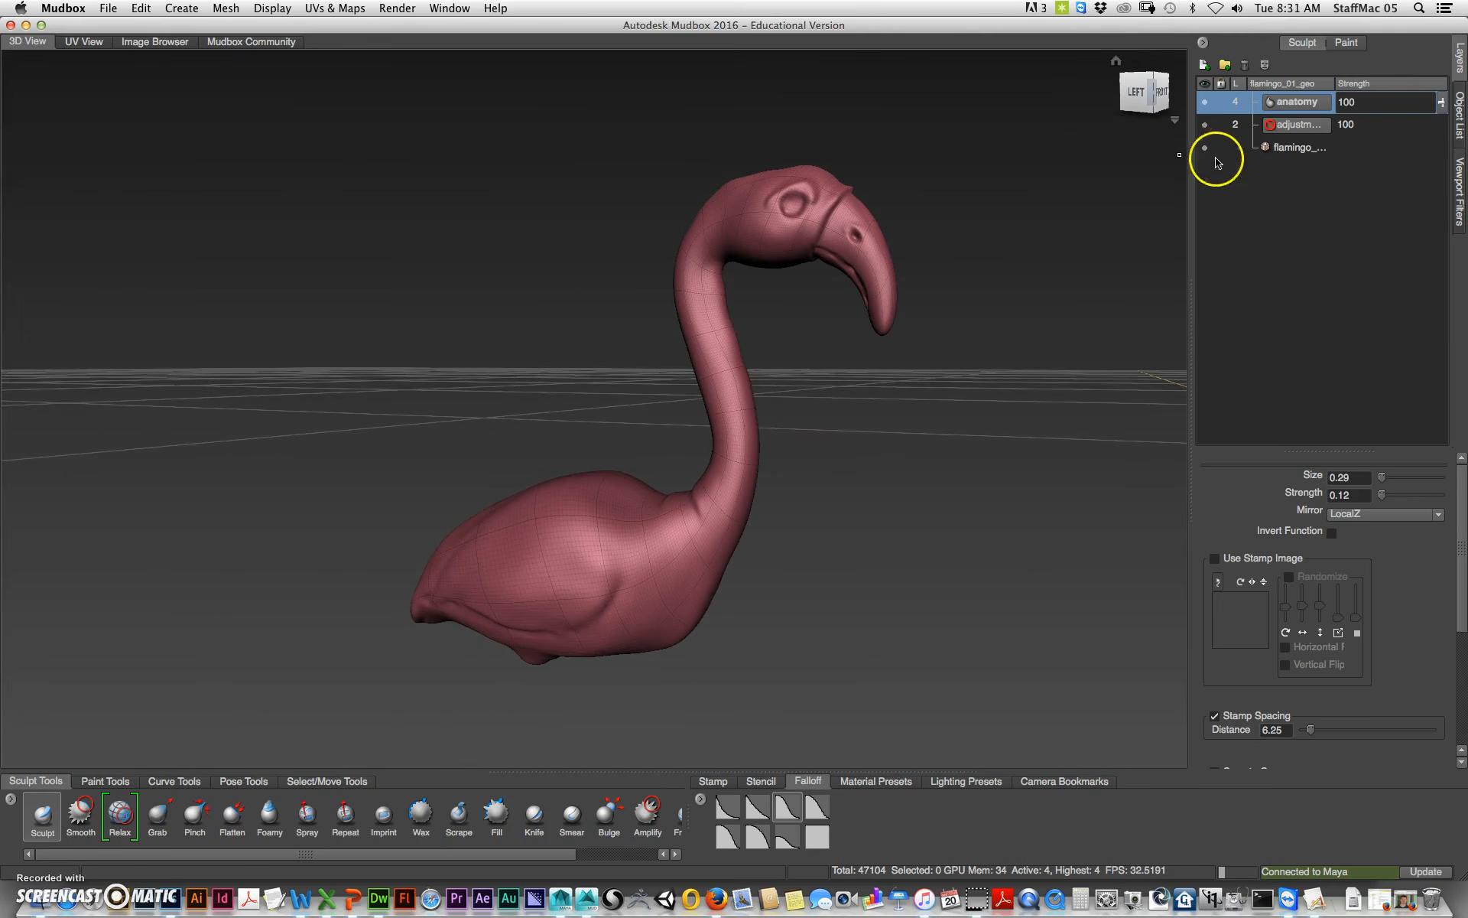
pyautogui.click(1204, 66)
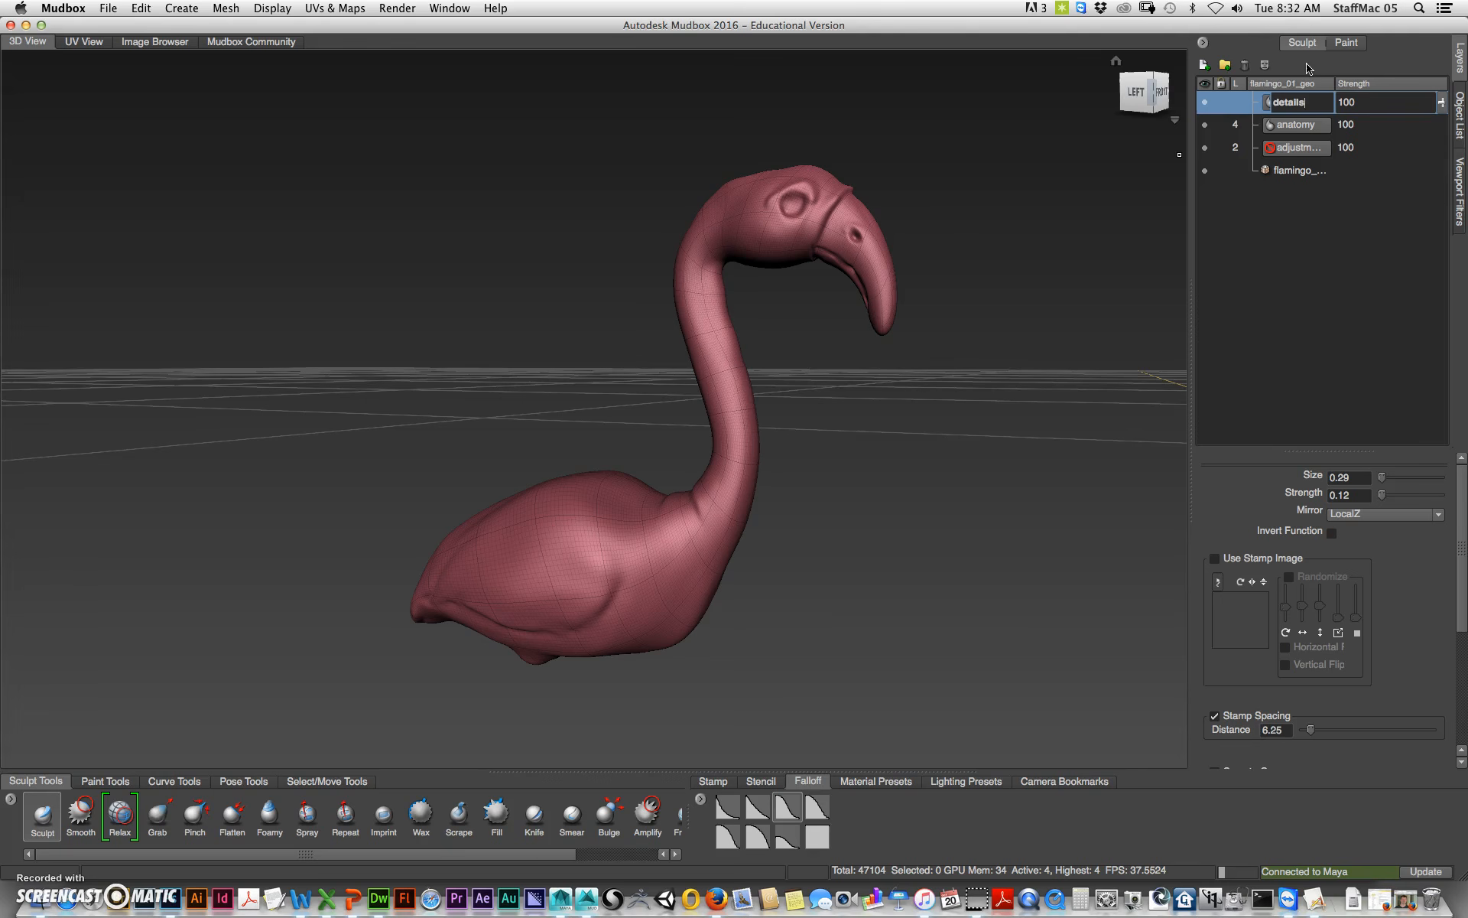
pyautogui.press('Return')
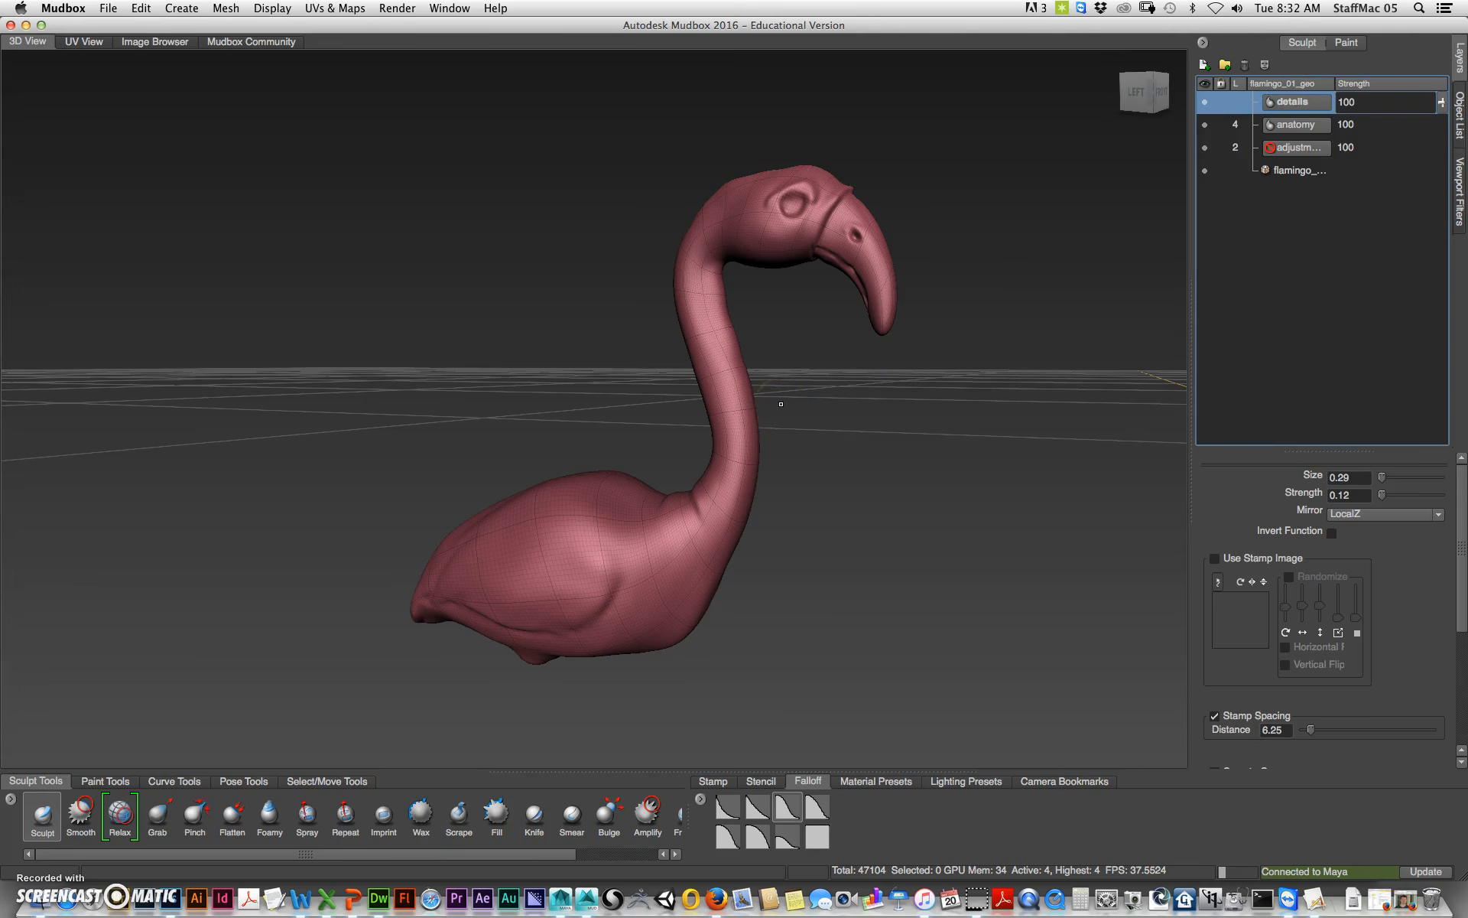
# Step: Subdivide the mesh up to level 7 and hide the wireframe overlay
pyautogui.hotkey('shift', 'd')
pyautogui.hotkey('shift', 'd')
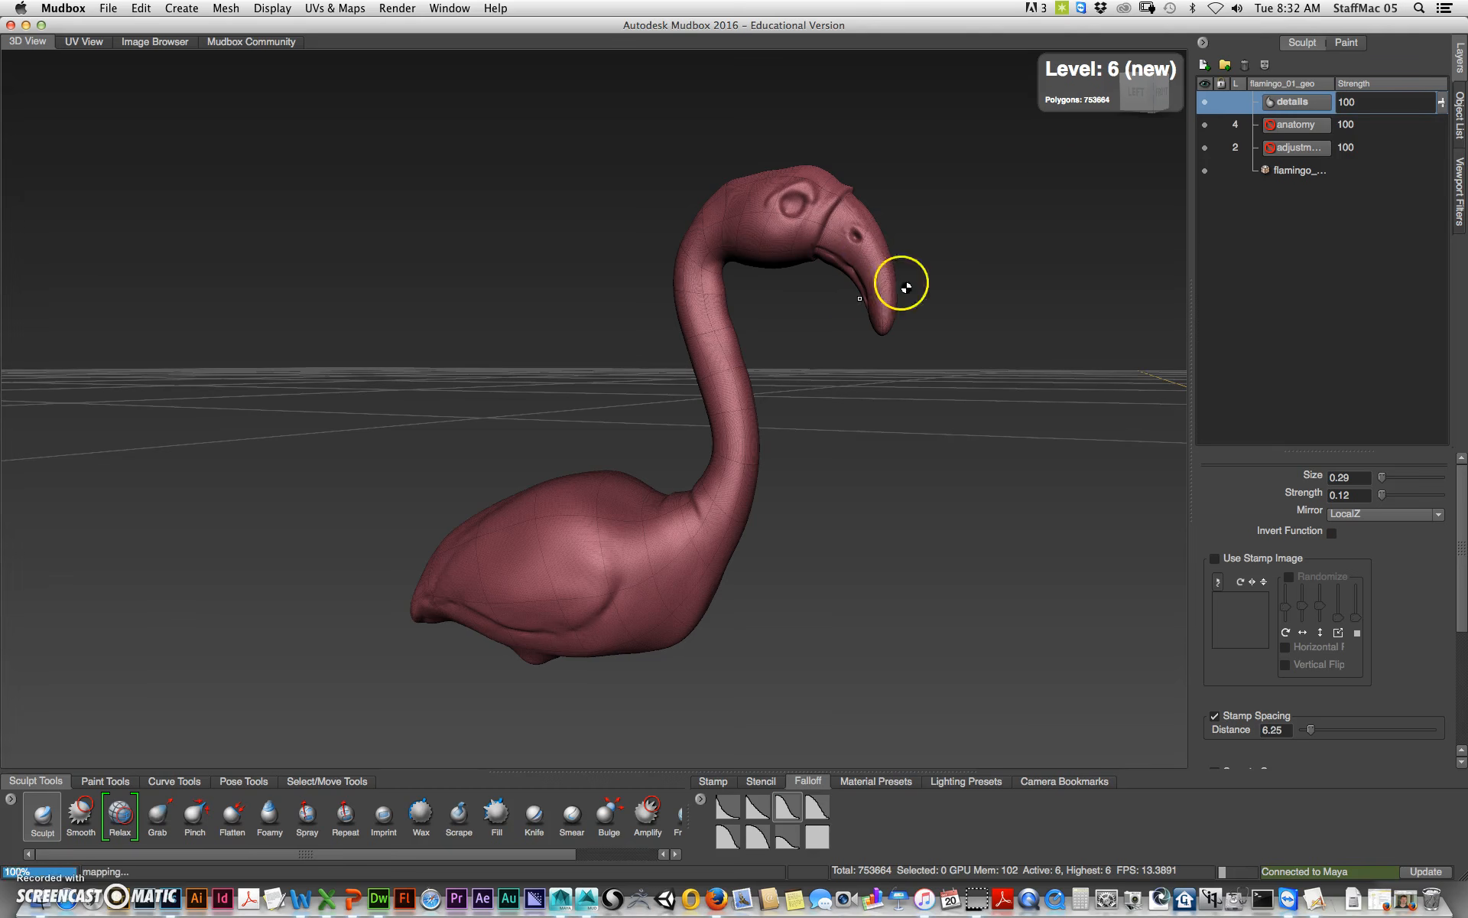
pyautogui.hotkey('shift', 'd')
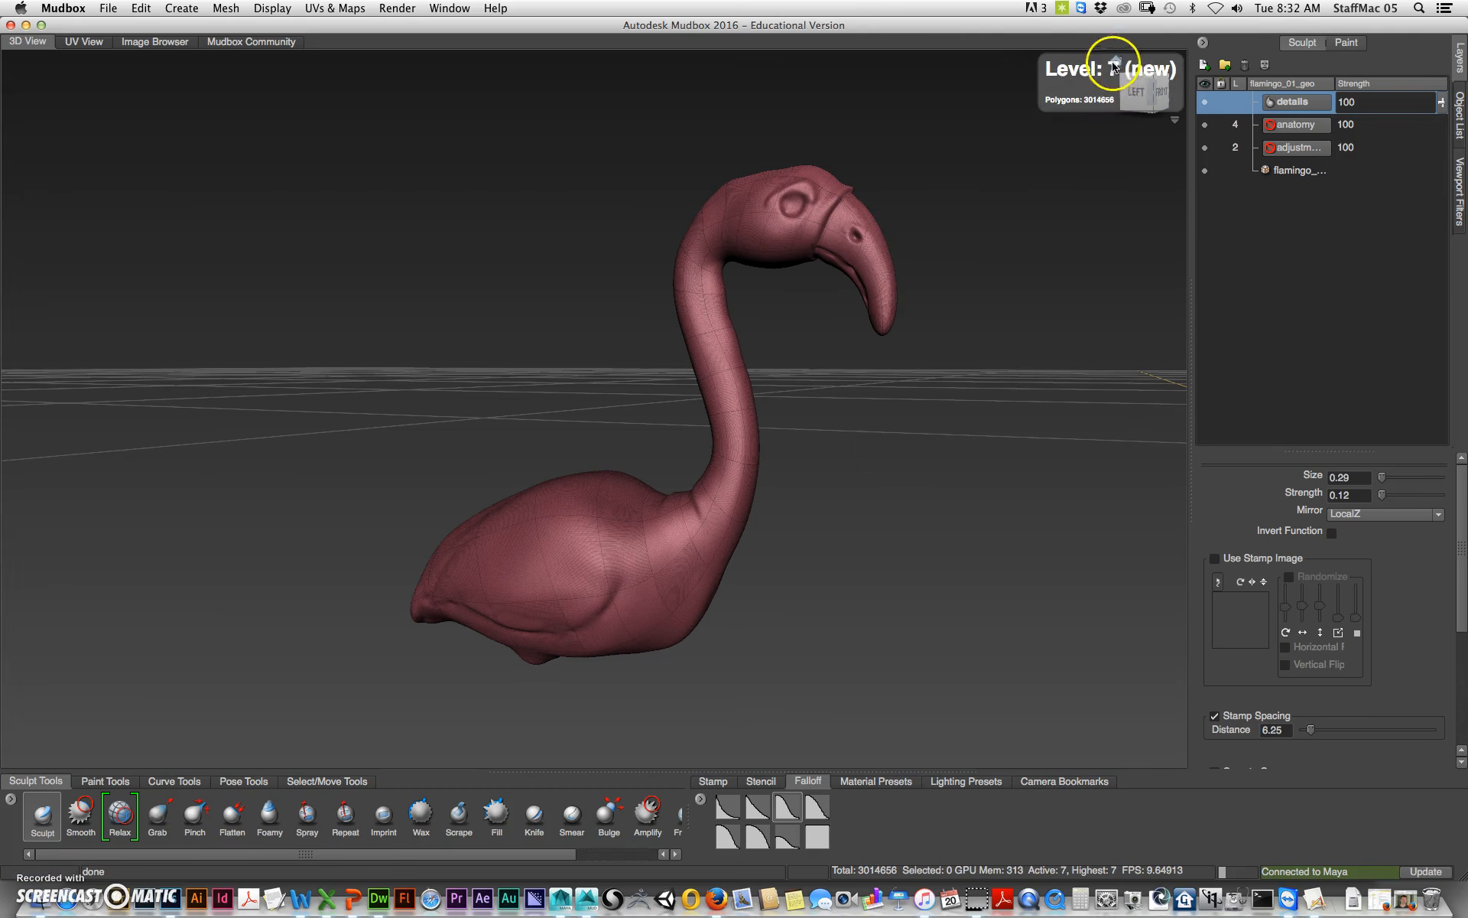
pyautogui.press('w')
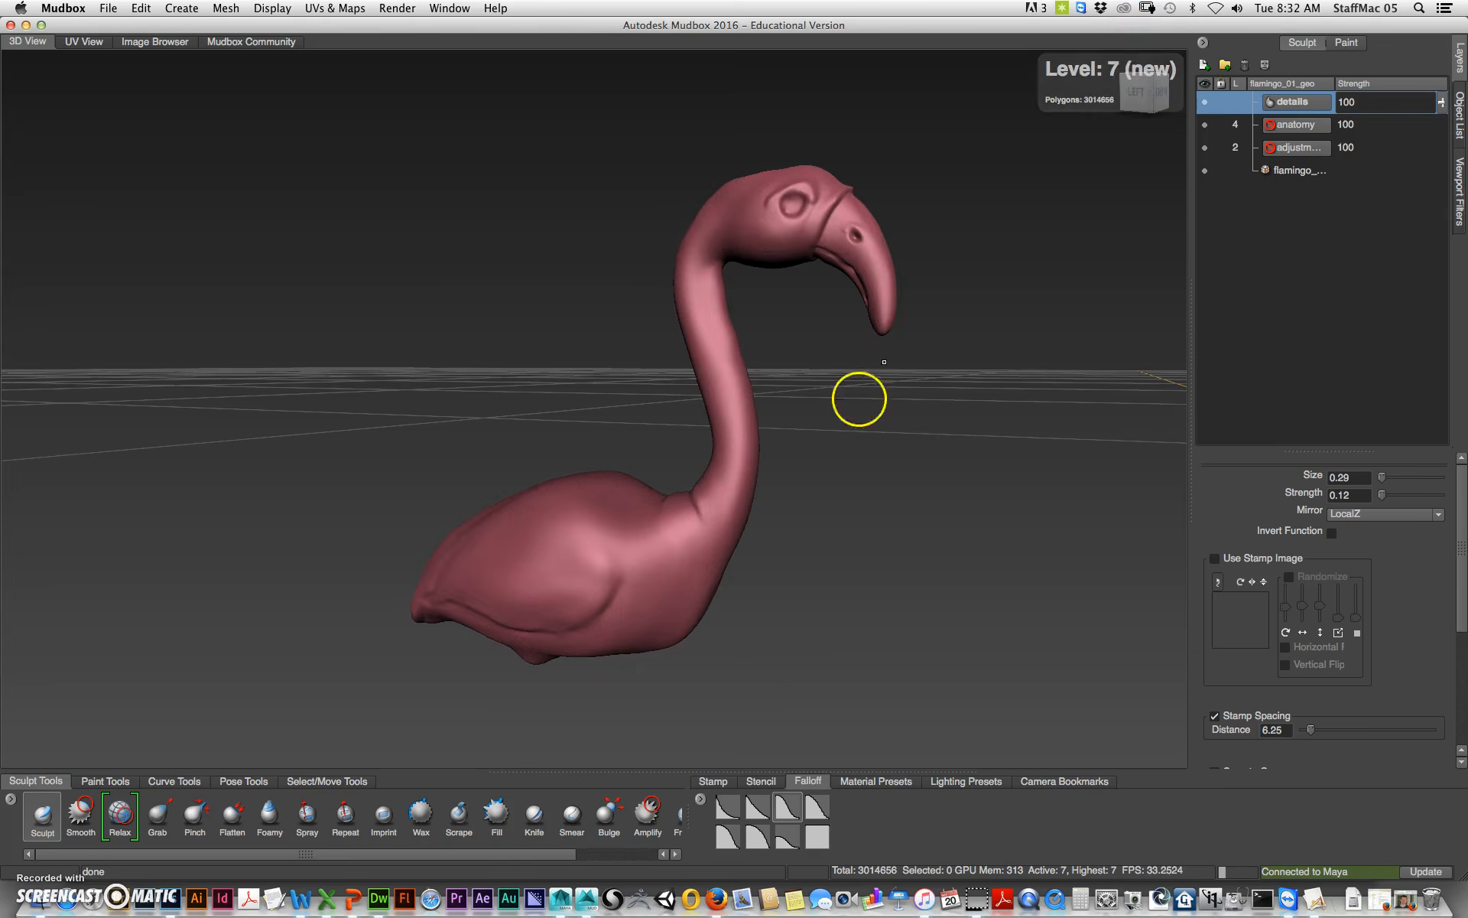
# Step: Preview several stencil images over the flamingo's body, then switch the stencil off
pyautogui.keyDown('alt'); pyautogui.moveTo(735, 682); pyautogui.dragTo(758, 623); pyautogui.keyUp('alt')
pyautogui.keyDown('alt'); pyautogui.moveTo(757, 623); pyautogui.dragTo(903, 578, button='right'); pyautogui.keyUp('alt')
pyautogui.keyDown('alt'); pyautogui.moveTo(903, 578); pyautogui.dragTo(948, 528); pyautogui.keyUp('alt')
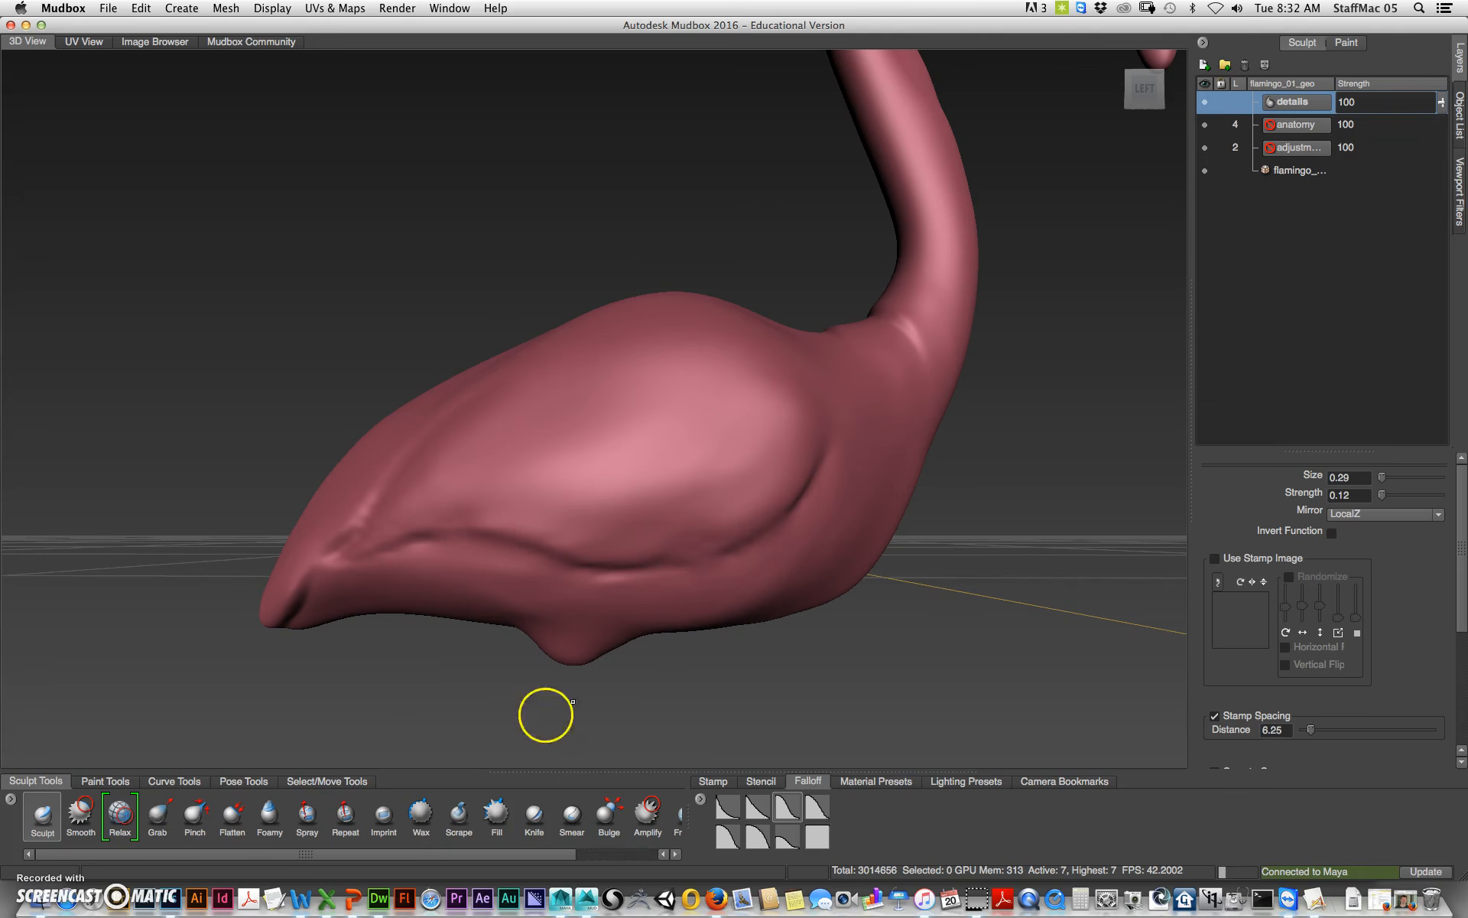
pyautogui.click(759, 781)
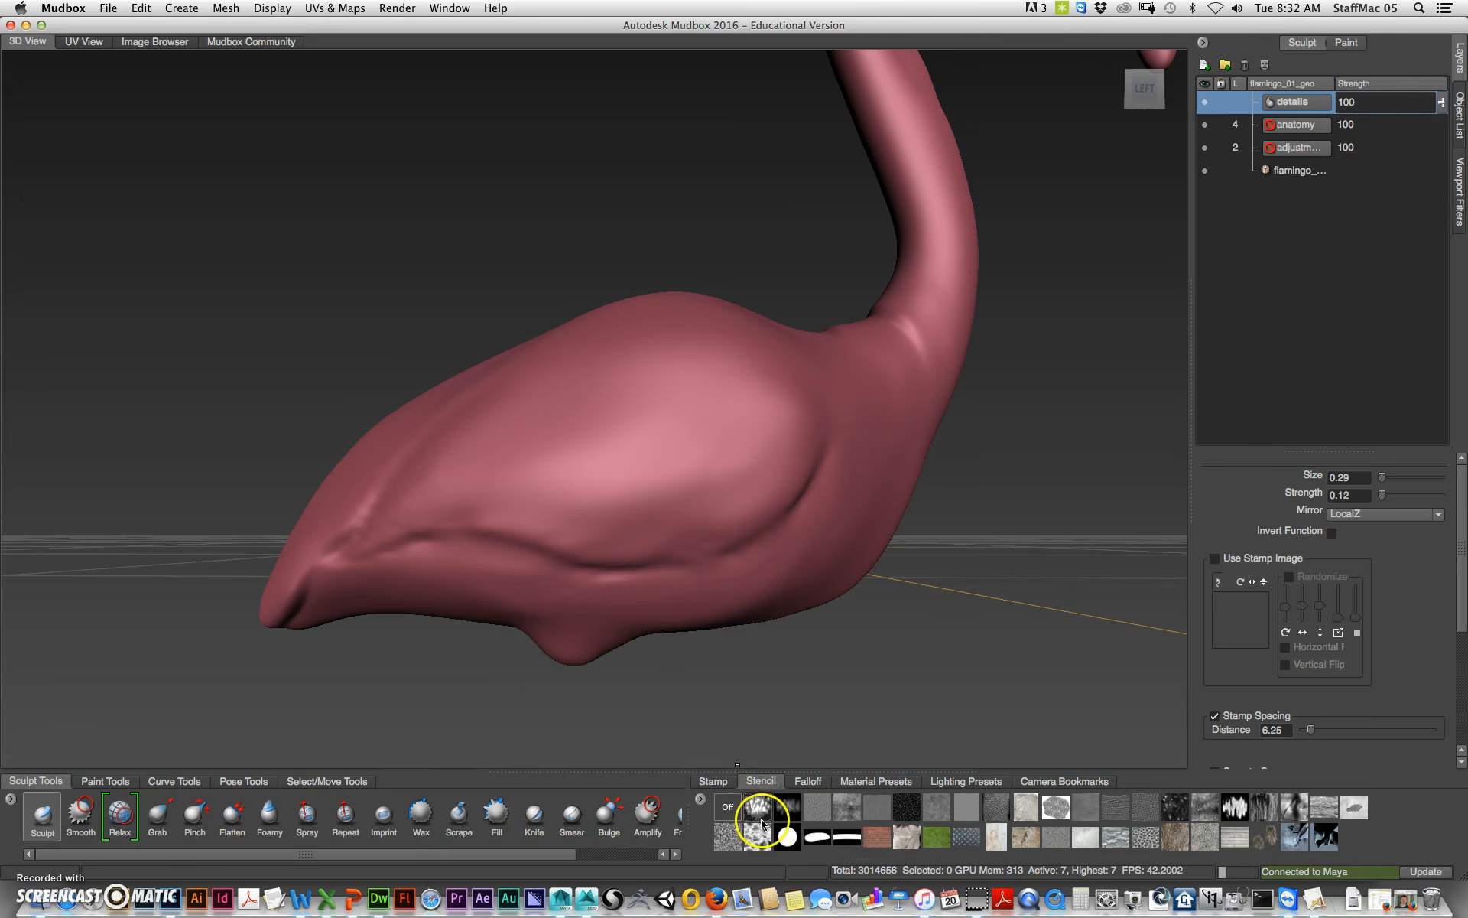
pyautogui.click(758, 807)
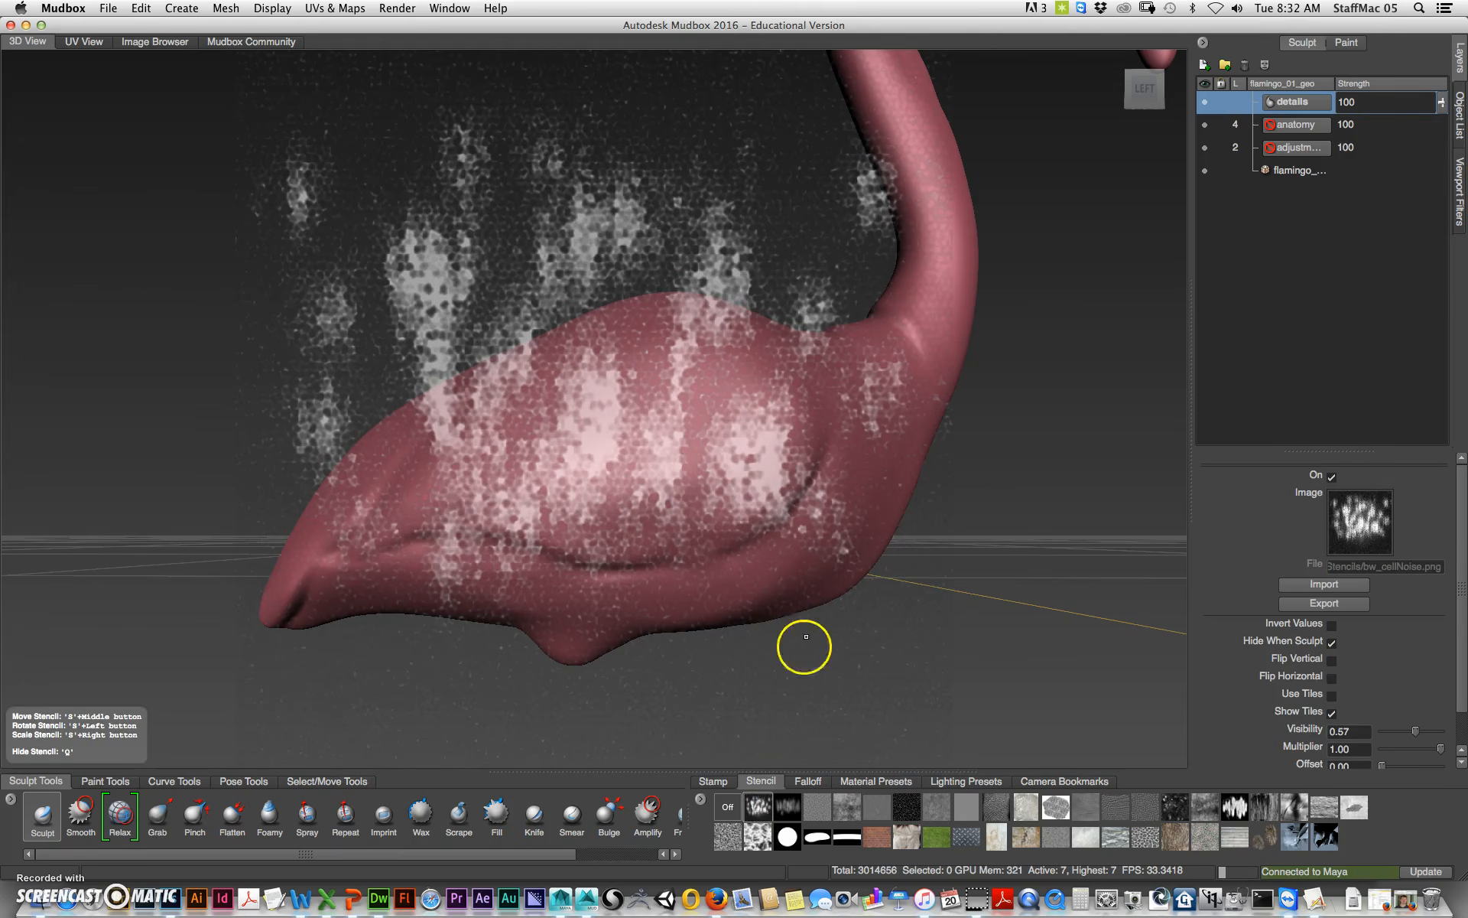
pyautogui.click(789, 807)
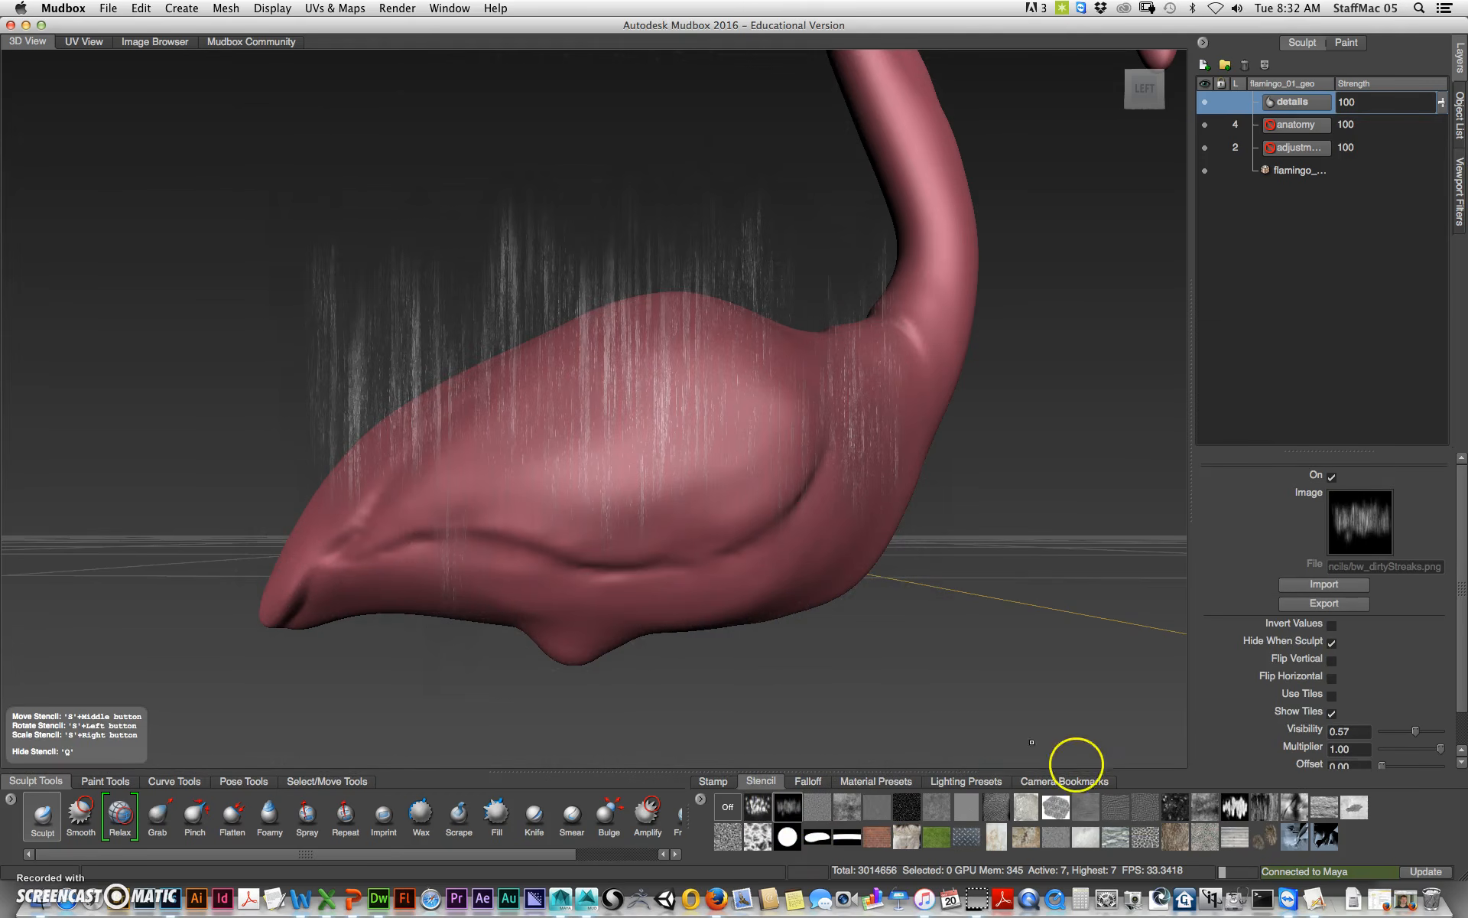
pyautogui.click(1127, 839)
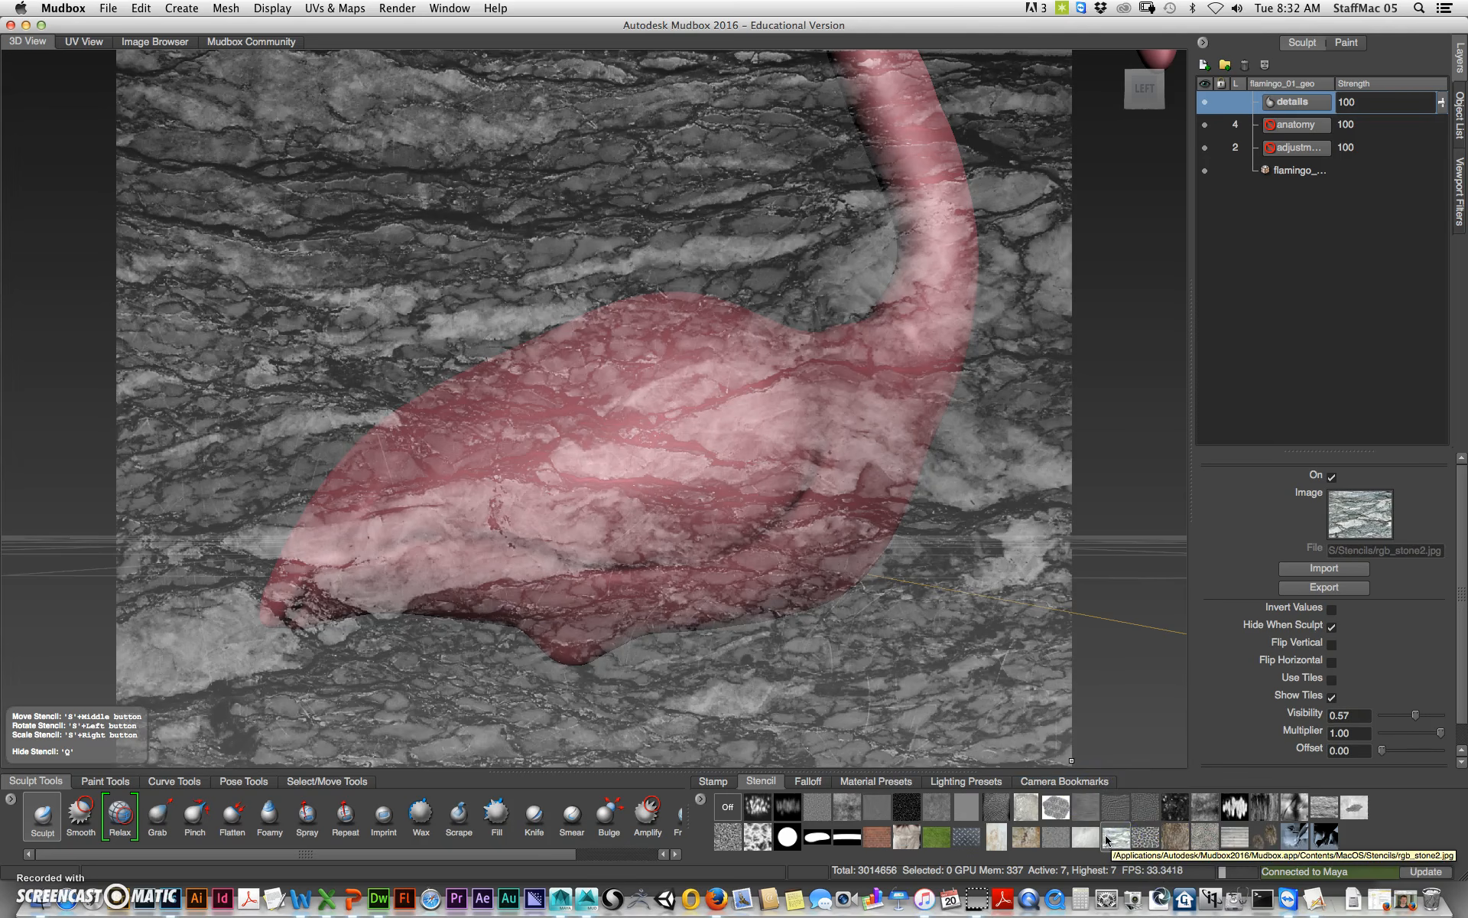
pyautogui.click(1027, 838)
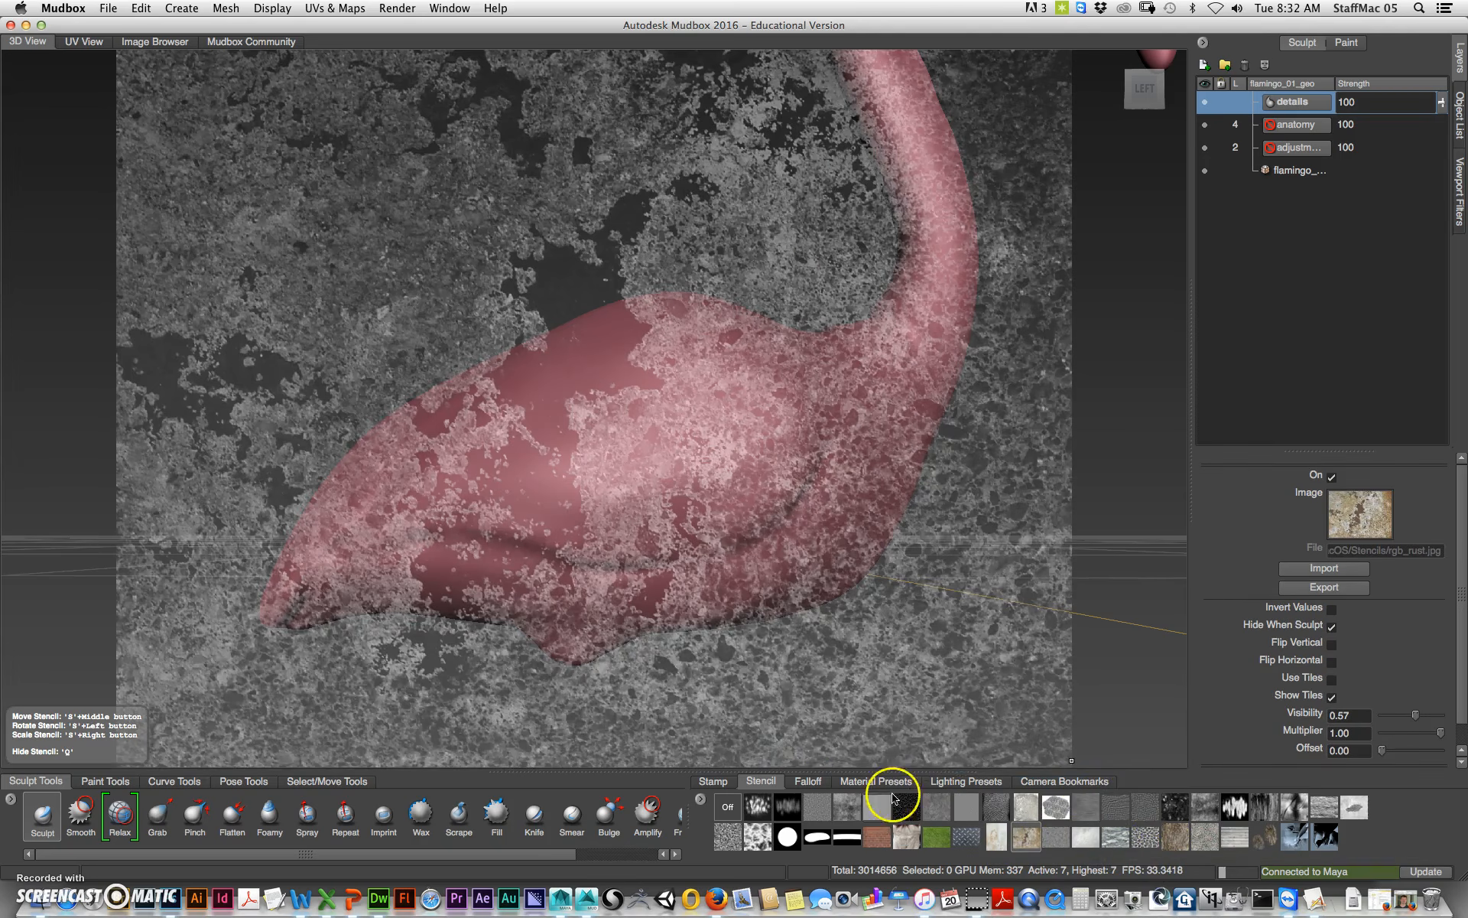
pyautogui.click(808, 781)
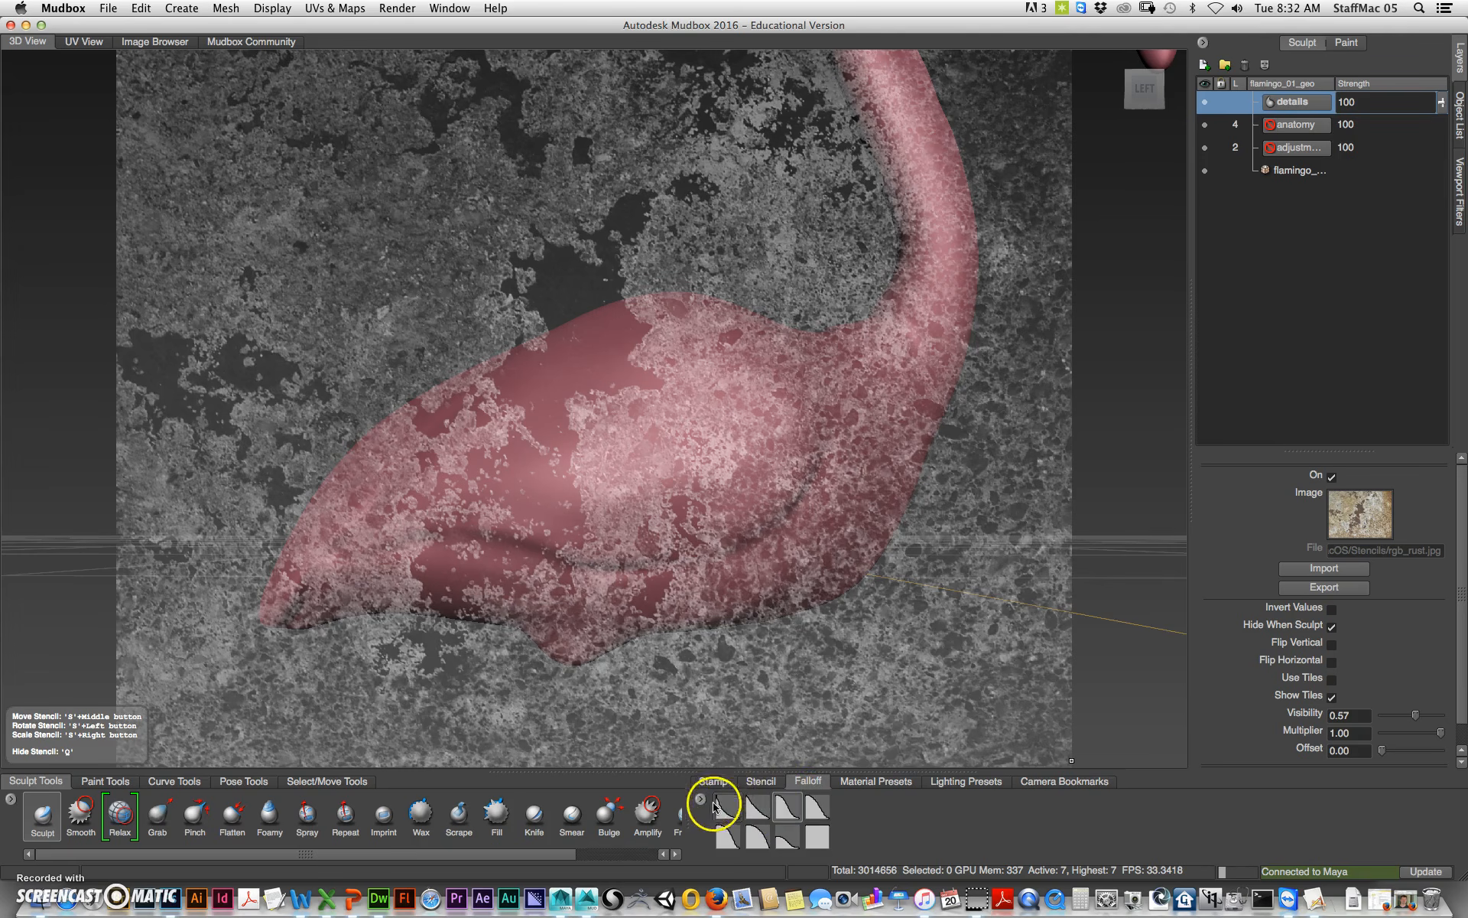
pyautogui.click(749, 781)
pyautogui.click(728, 808)
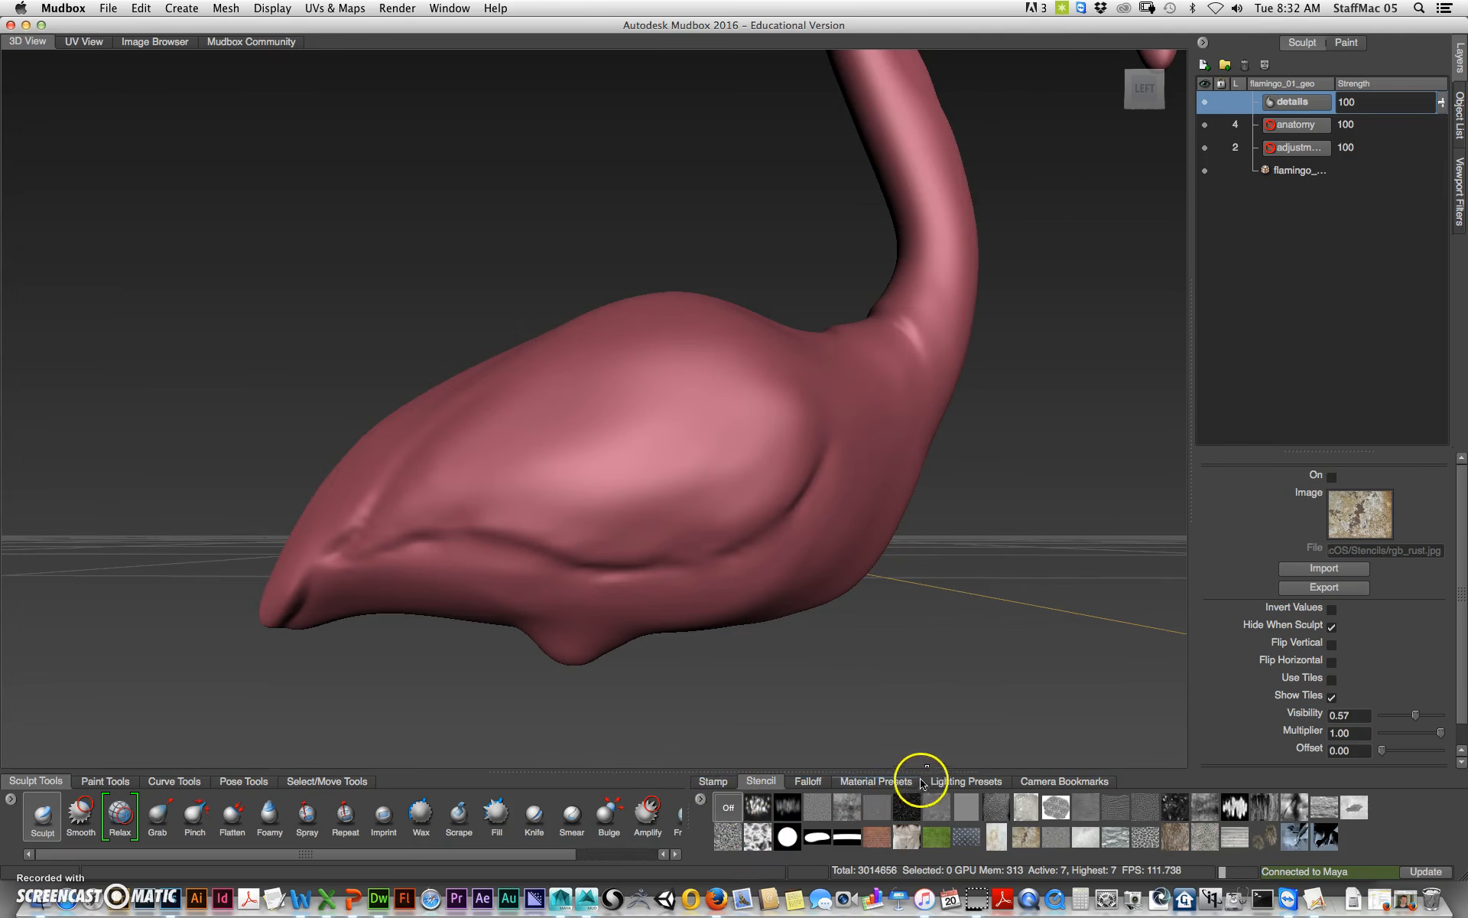
pyautogui.click(809, 781)
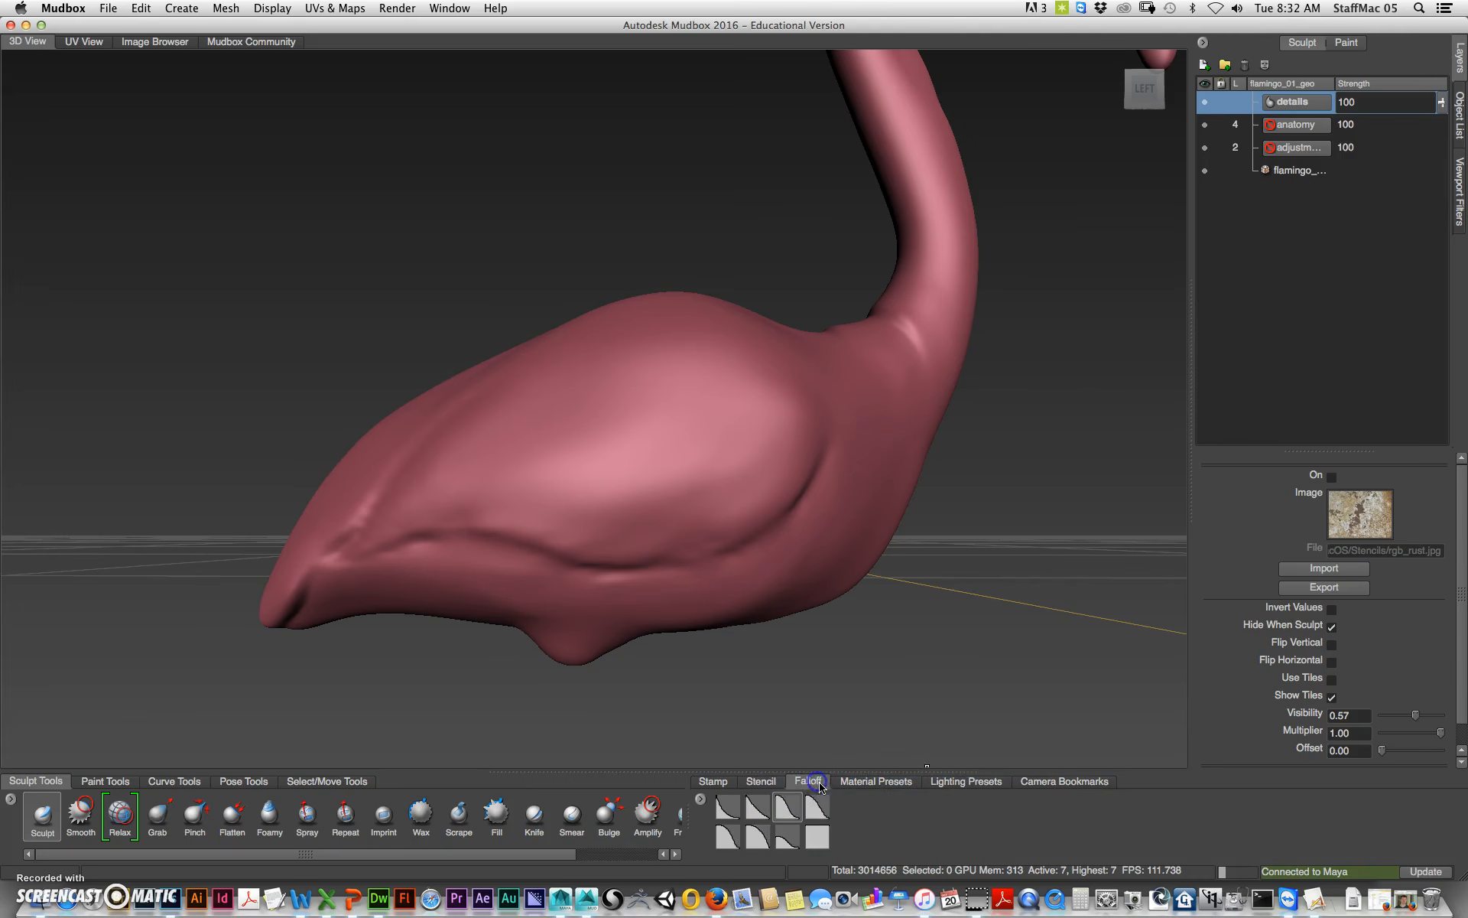
# Step: Carve fine feather-like strokes across the wing area on the side of the body with a 0.07 brush
pyautogui.keyDown('alt'); pyautogui.moveTo(862, 557); pyautogui.dragTo(826, 654); pyautogui.keyUp('alt')
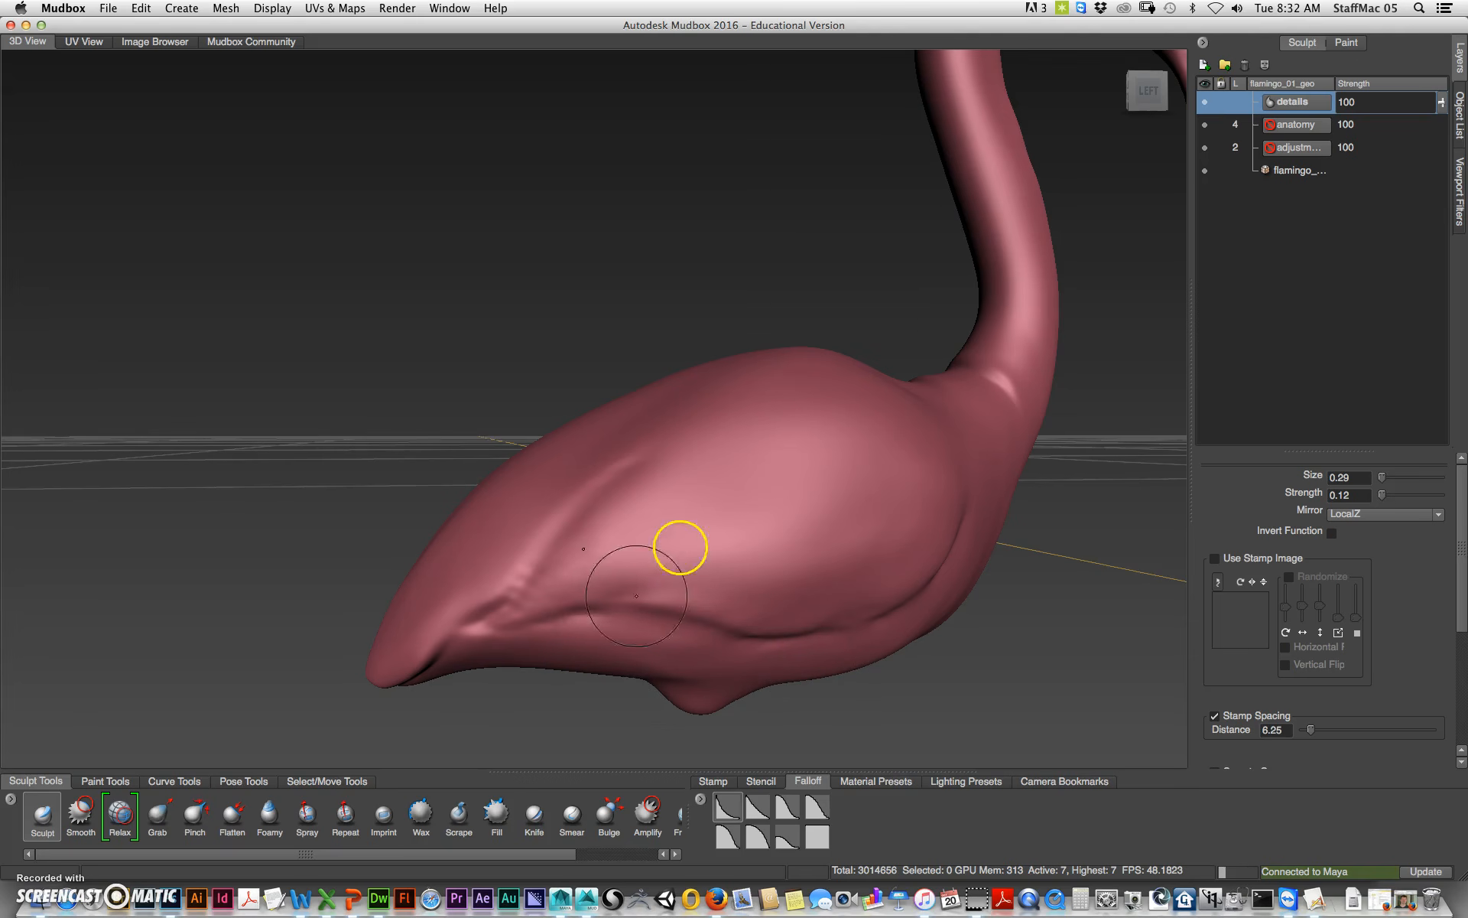
pyautogui.moveTo(609, 560); pyautogui.dragTo(576, 560)
pyautogui.moveTo(585, 504)
pyautogui.mouseDown()
pyautogui.moveTo(535, 567)
pyautogui.moveTo(580, 510)
pyautogui.mouseUp()
pyautogui.moveTo(520, 616); pyautogui.dragTo(602, 538)
pyautogui.moveTo(616, 603)
pyautogui.mouseDown()
pyautogui.moveTo(658, 569)
pyautogui.moveTo(743, 603)
pyautogui.moveTo(780, 580)
pyautogui.mouseUp()
pyautogui.moveTo(725, 629); pyautogui.dragTo(797, 607)
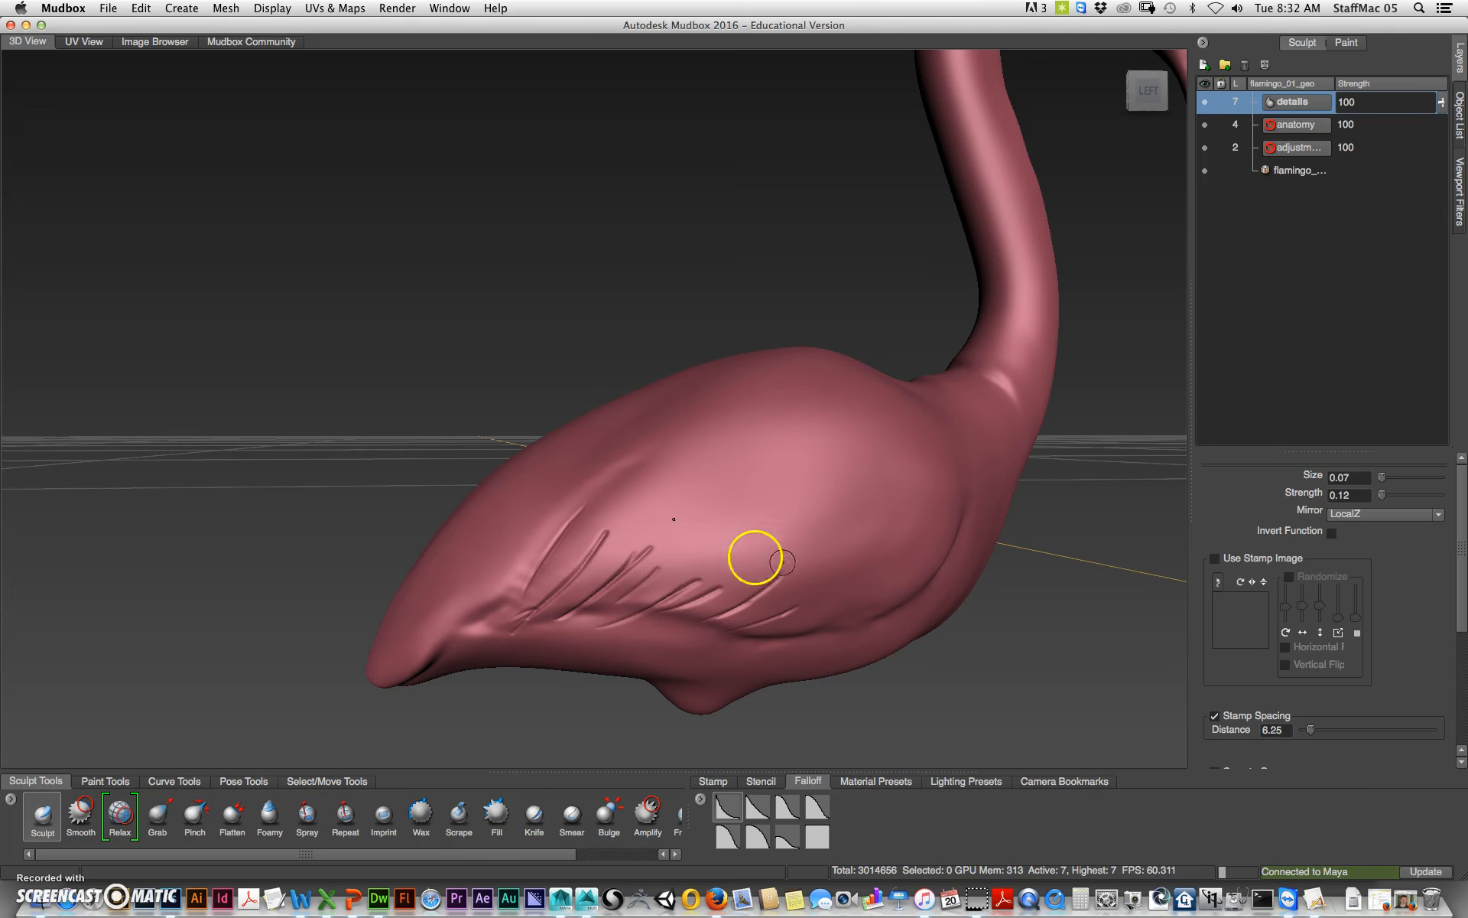
pyautogui.moveTo(600, 617); pyautogui.dragTo(733, 509)
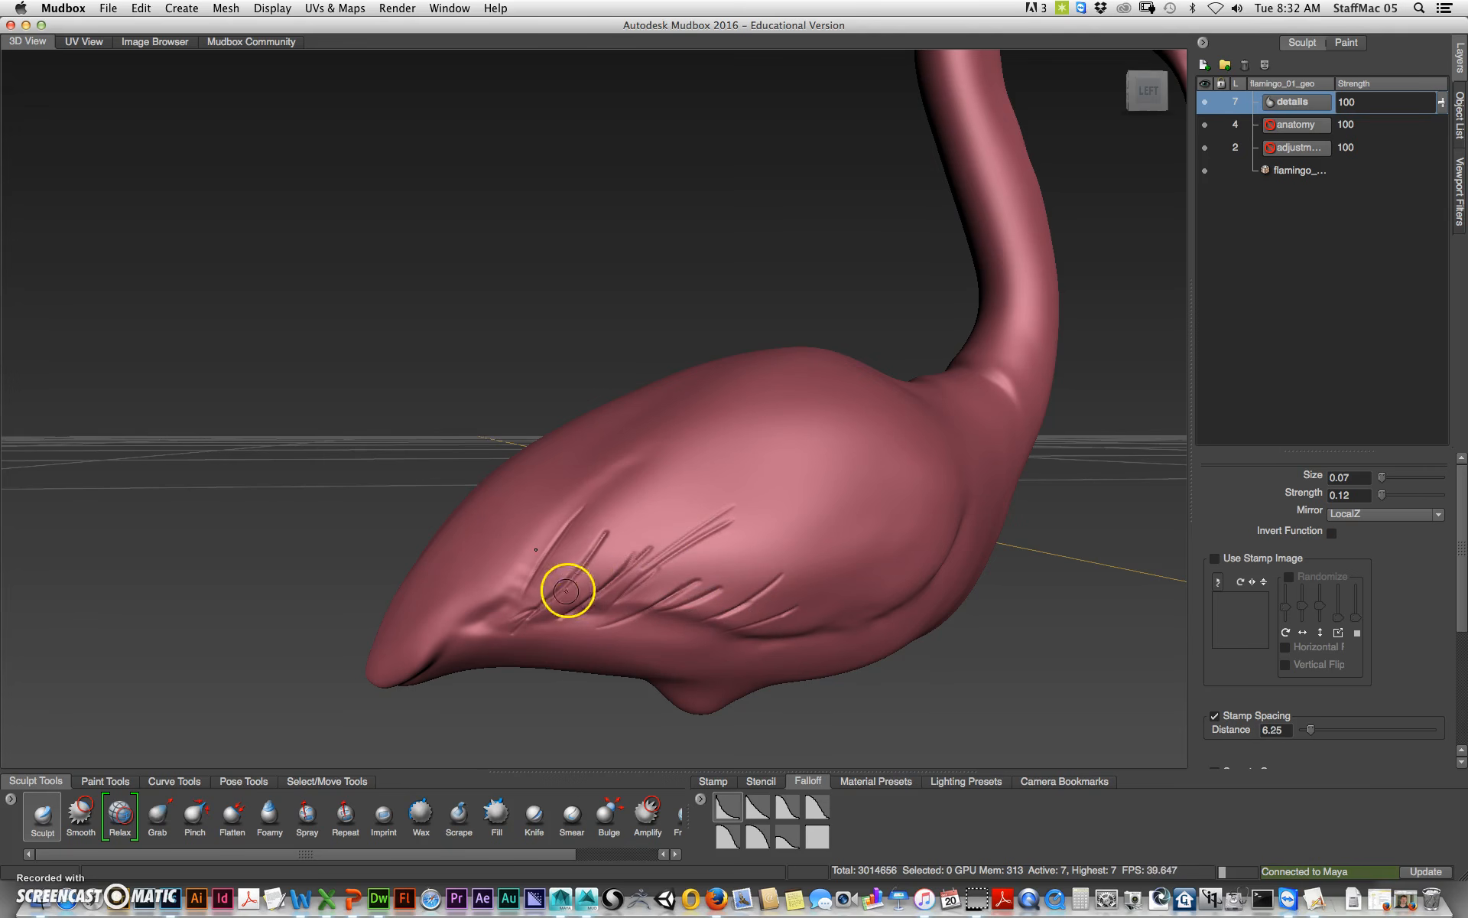